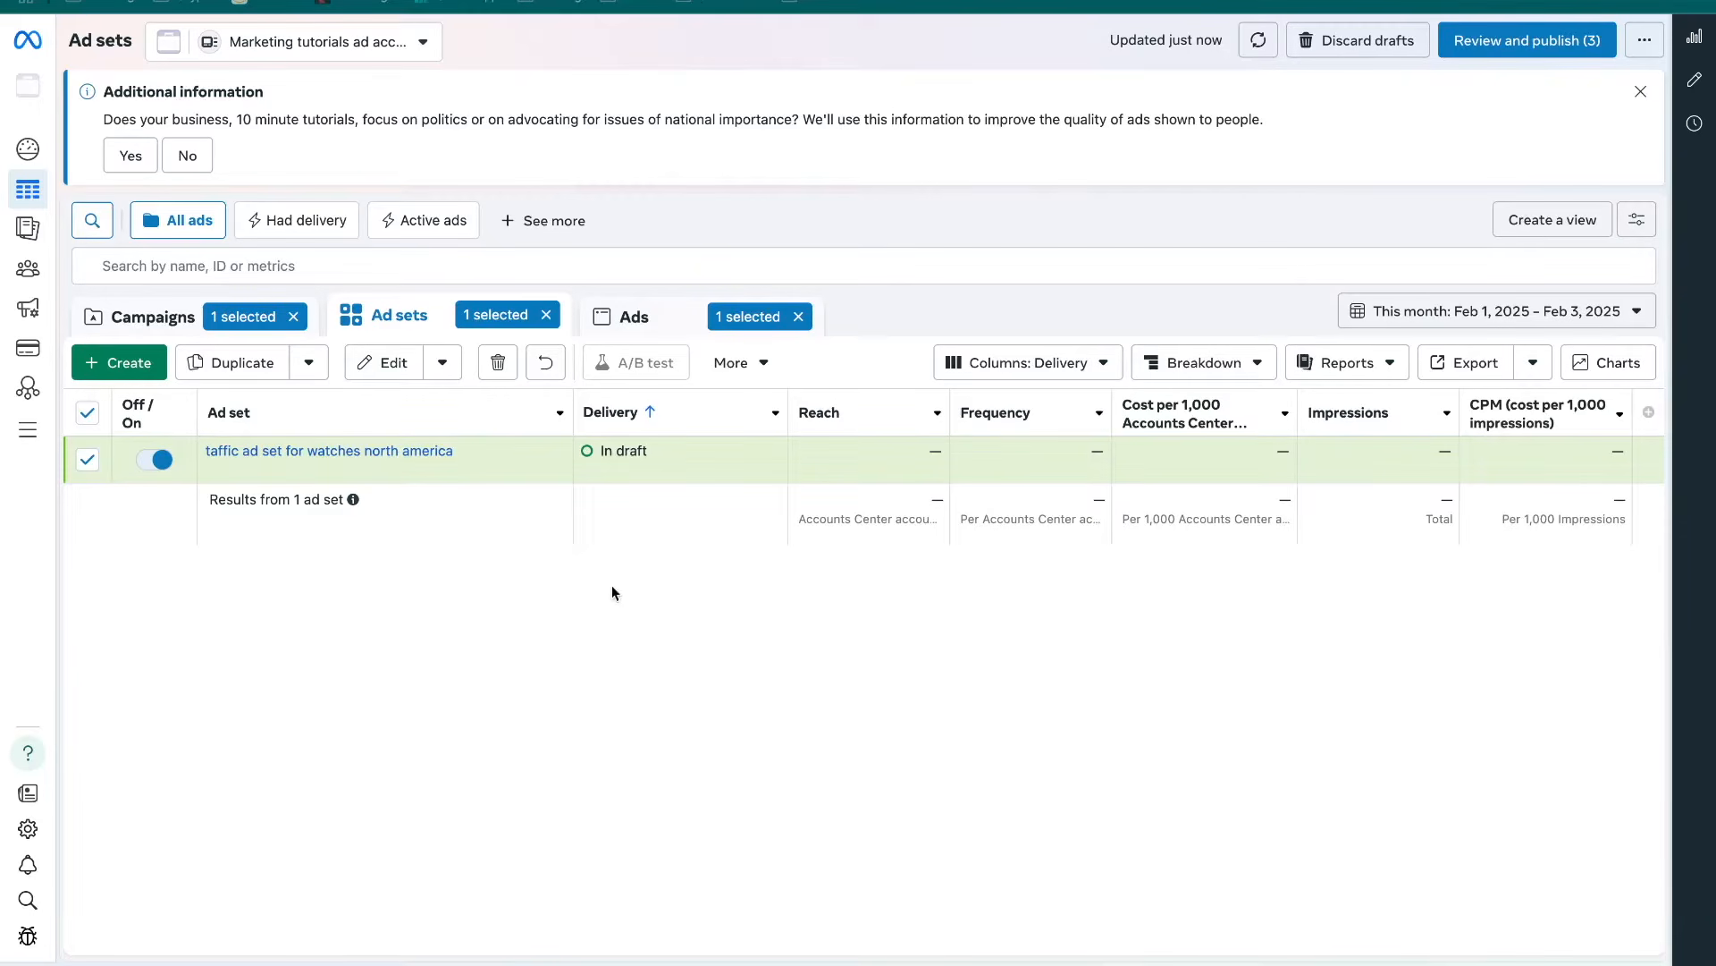
# Review the conversion, audience and placement settings of the North America watches ad set, and open its traffic ad
pyautogui.click(298, 465)
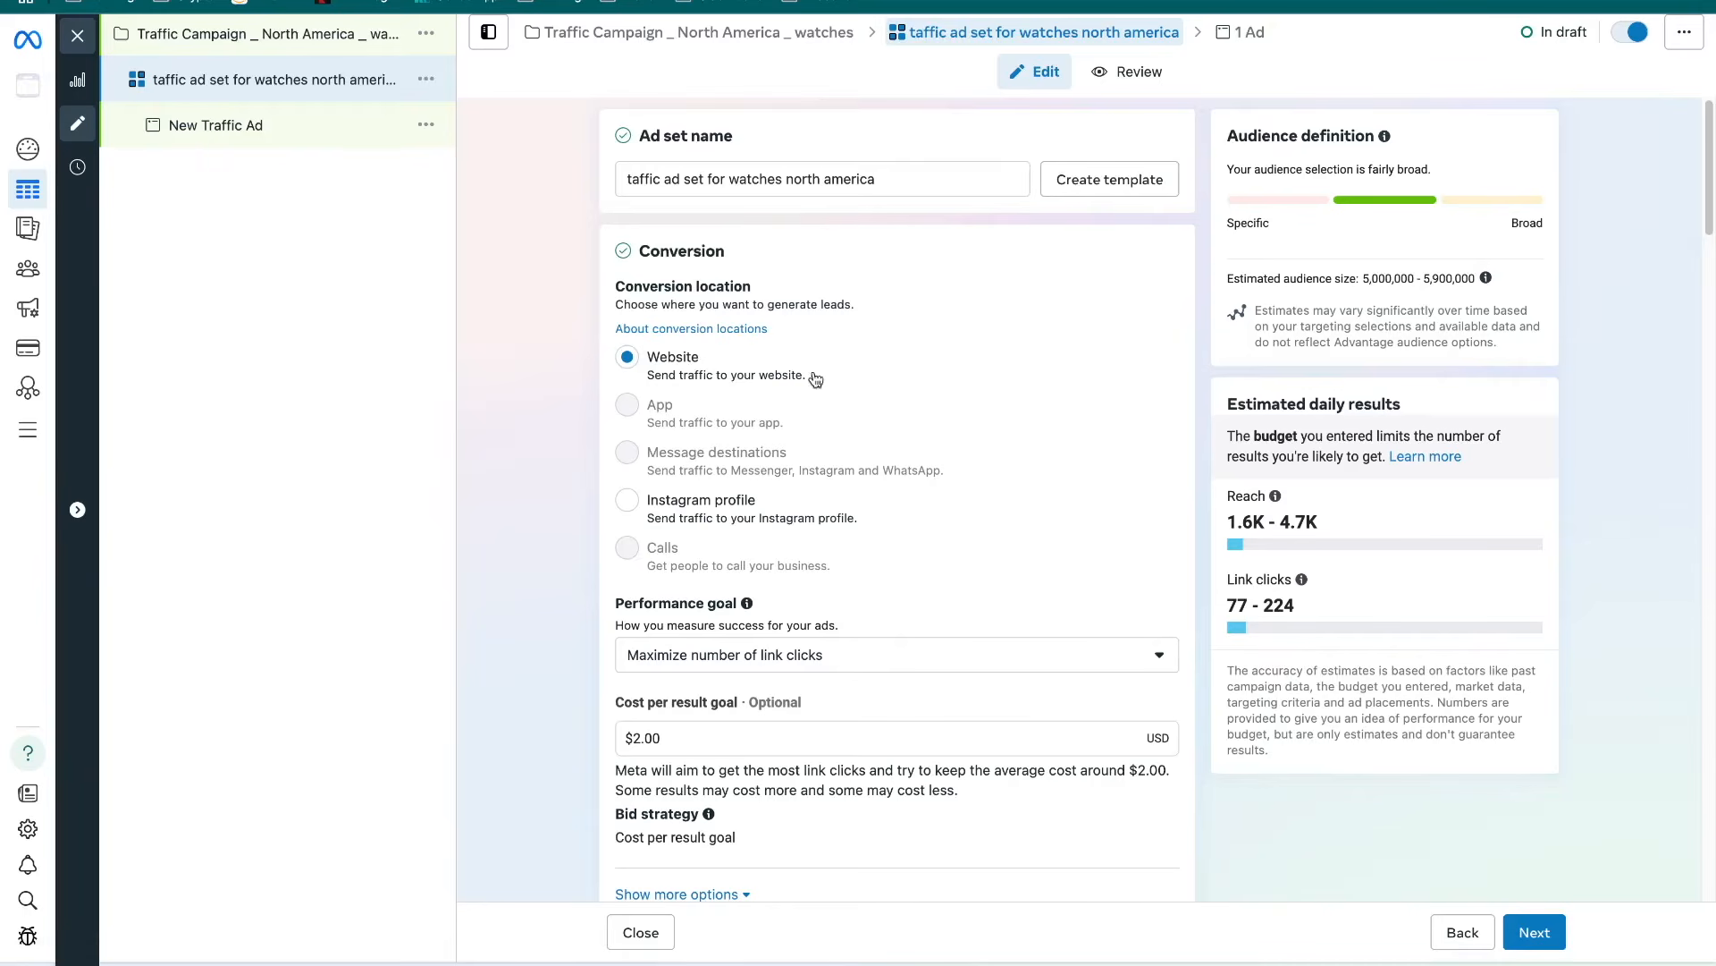
pyautogui.scroll(-6, 812, 371)
pyautogui.scroll(-13, 813, 370)
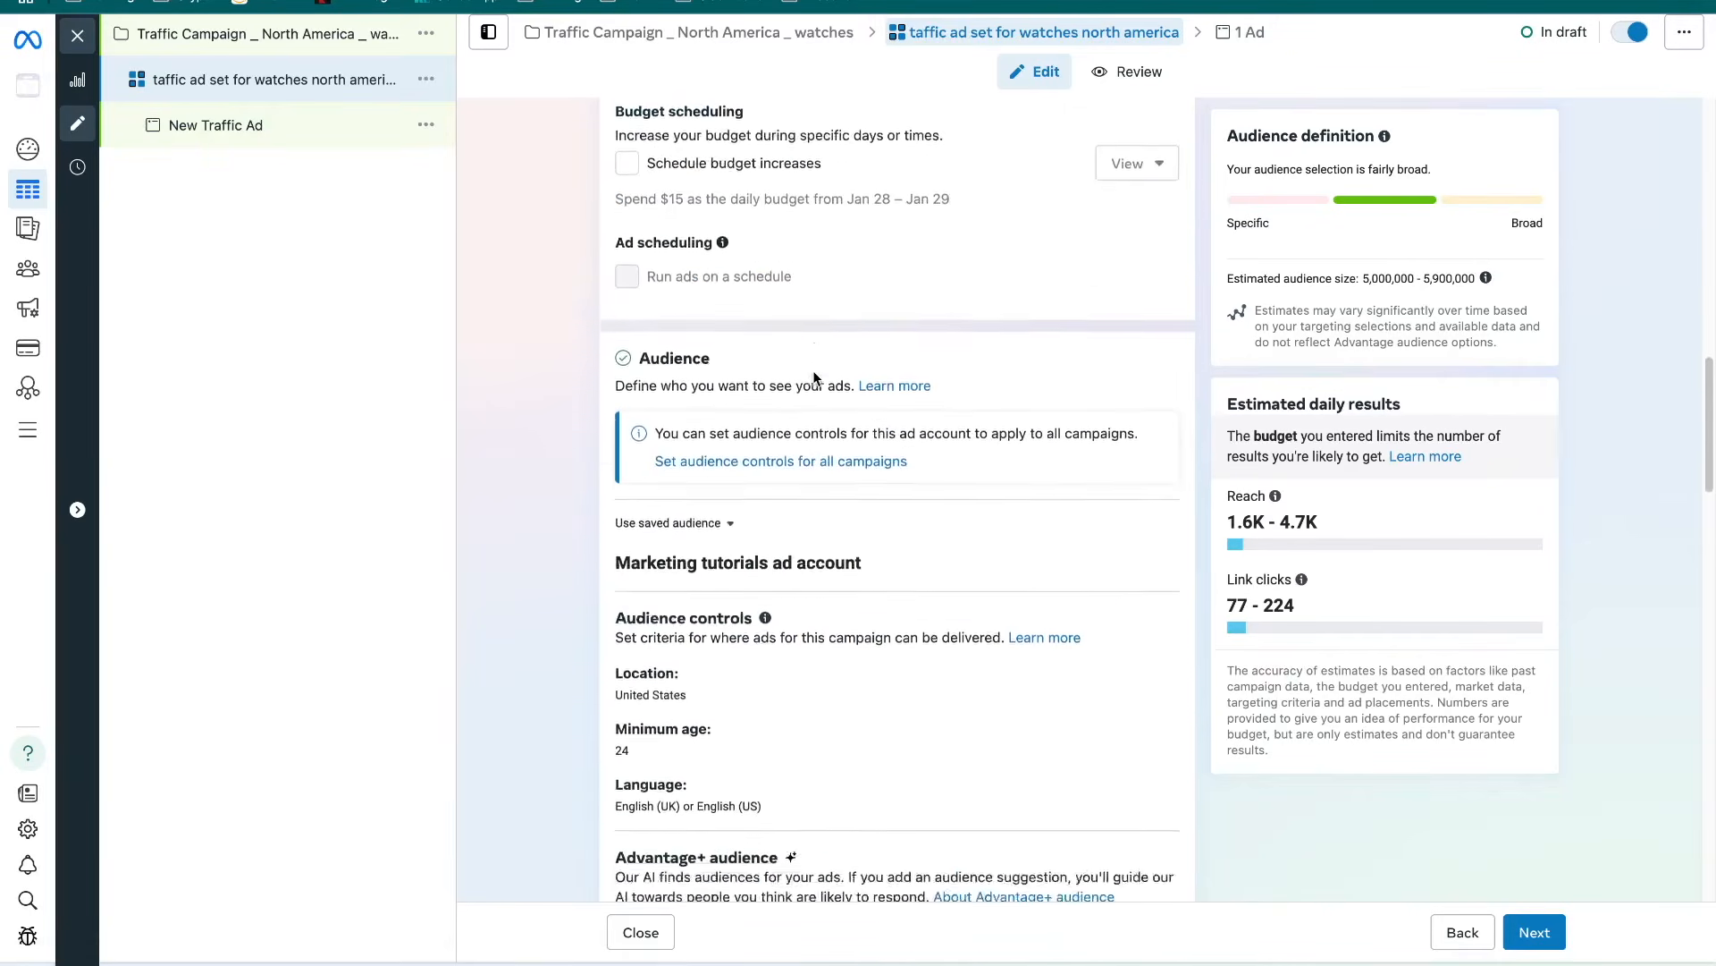
pyautogui.scroll(-4, 666, 412)
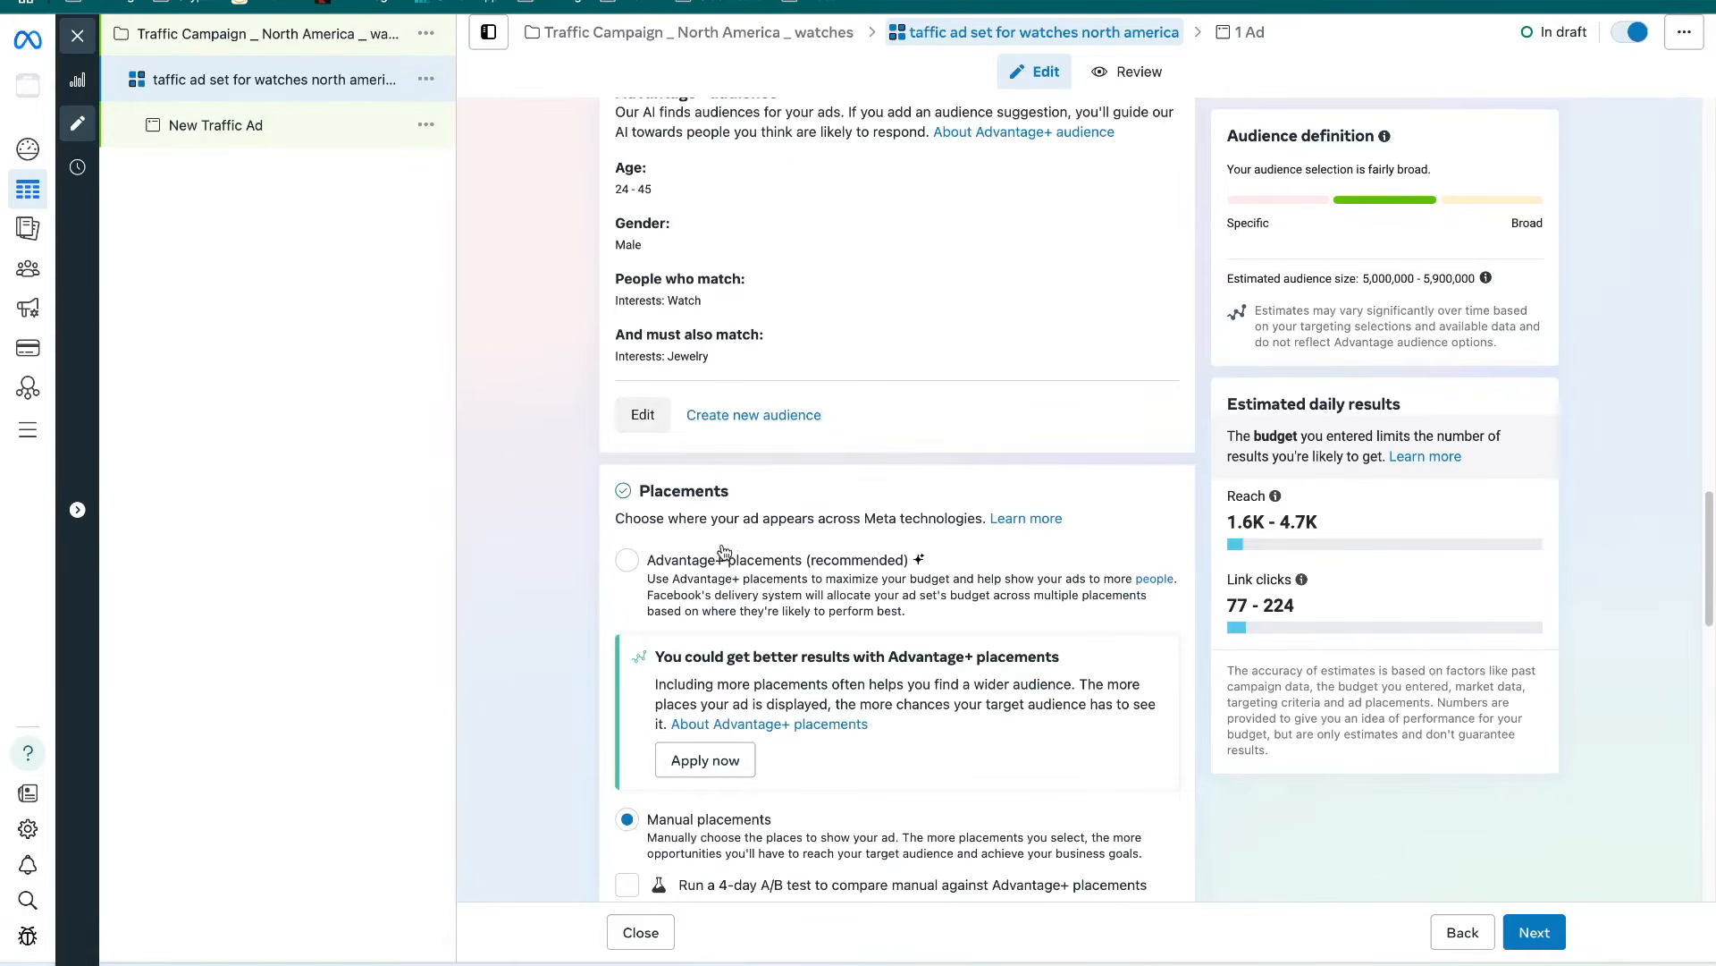
pyautogui.scroll(-4, 719, 528)
pyautogui.scroll(-4, 725, 555)
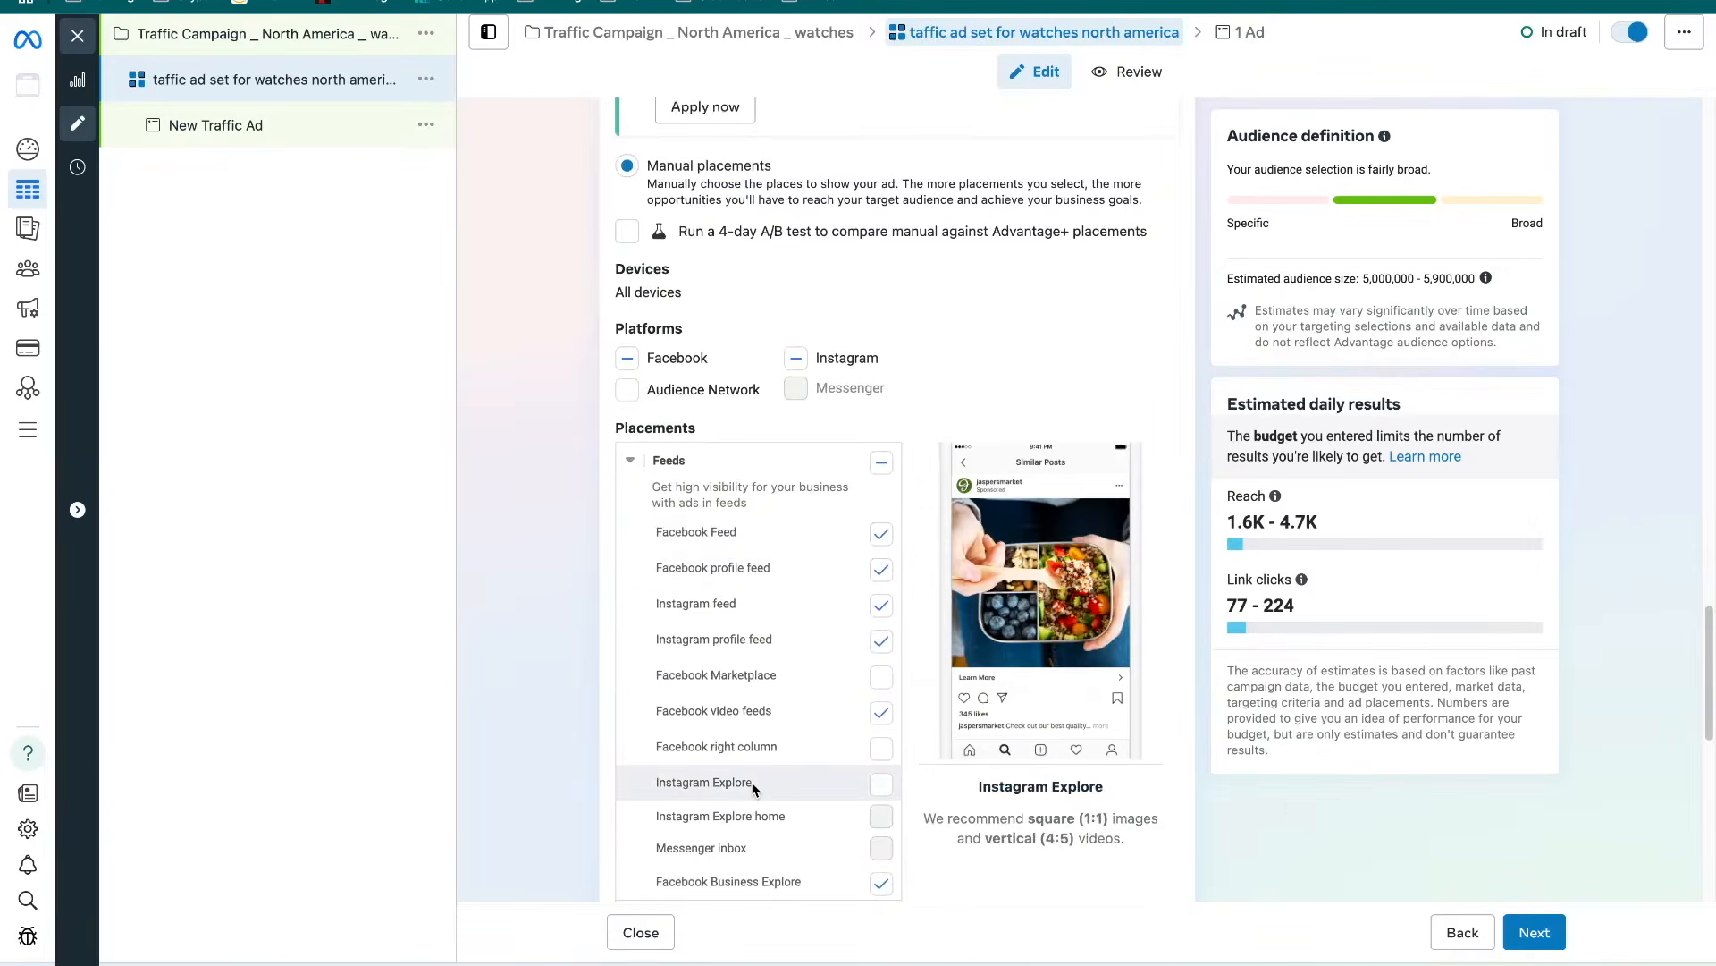
pyautogui.click(270, 124)
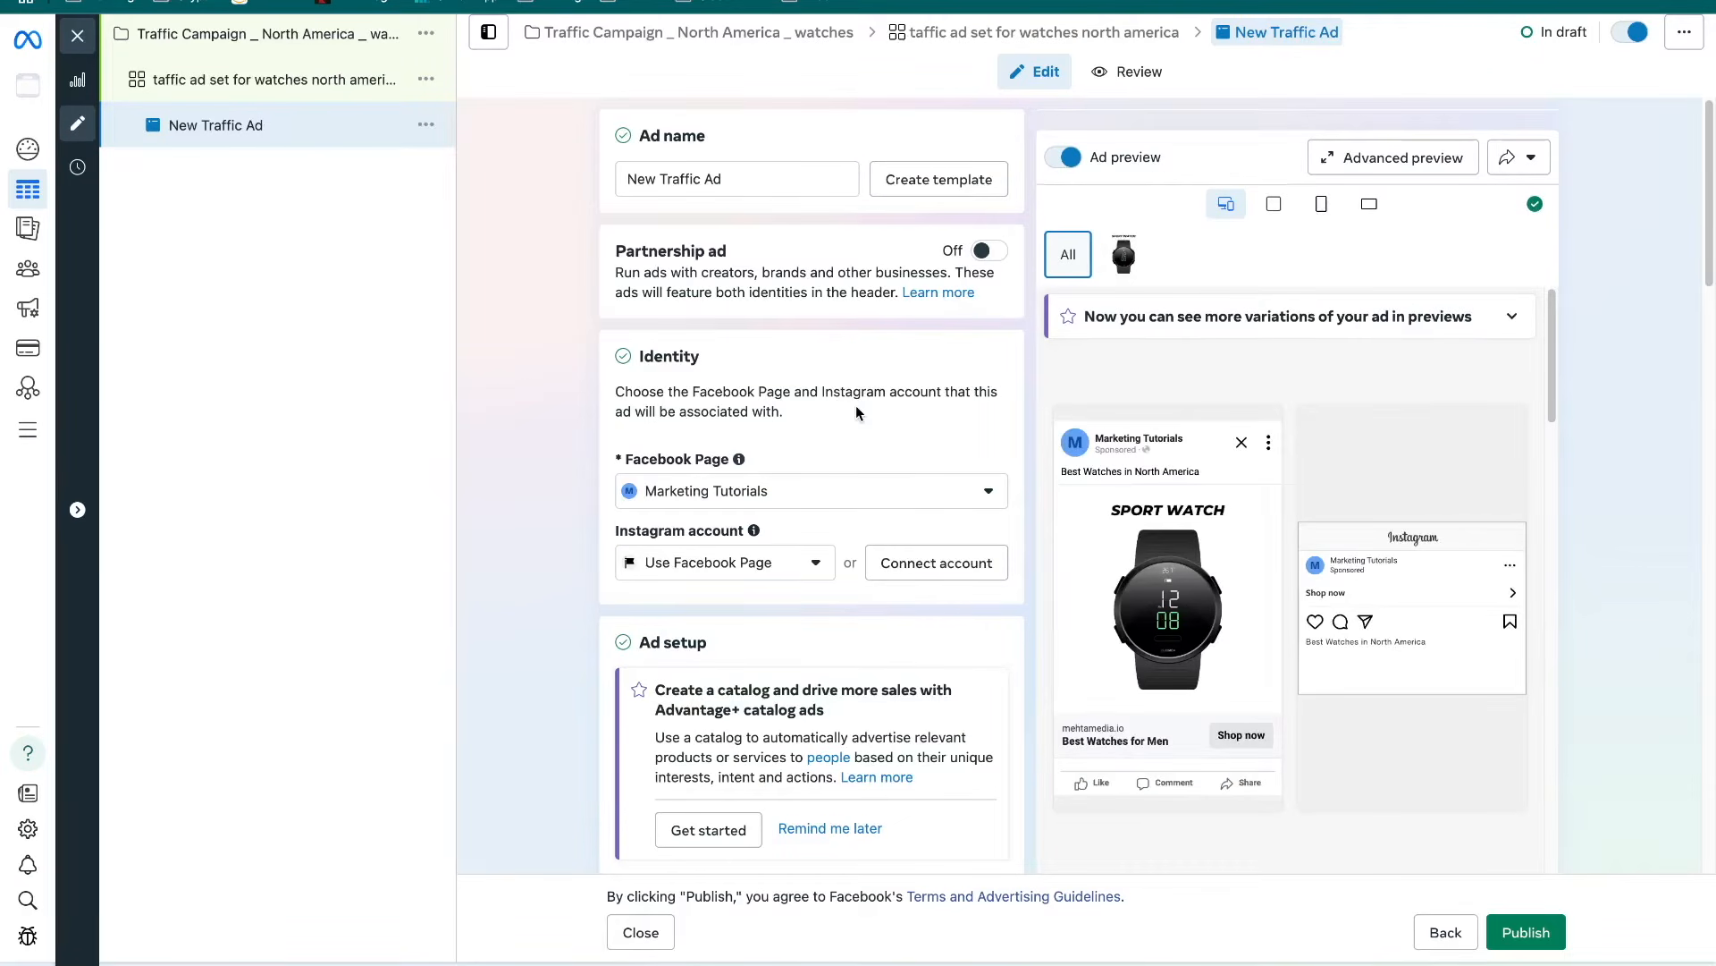
pyautogui.click(313, 54)
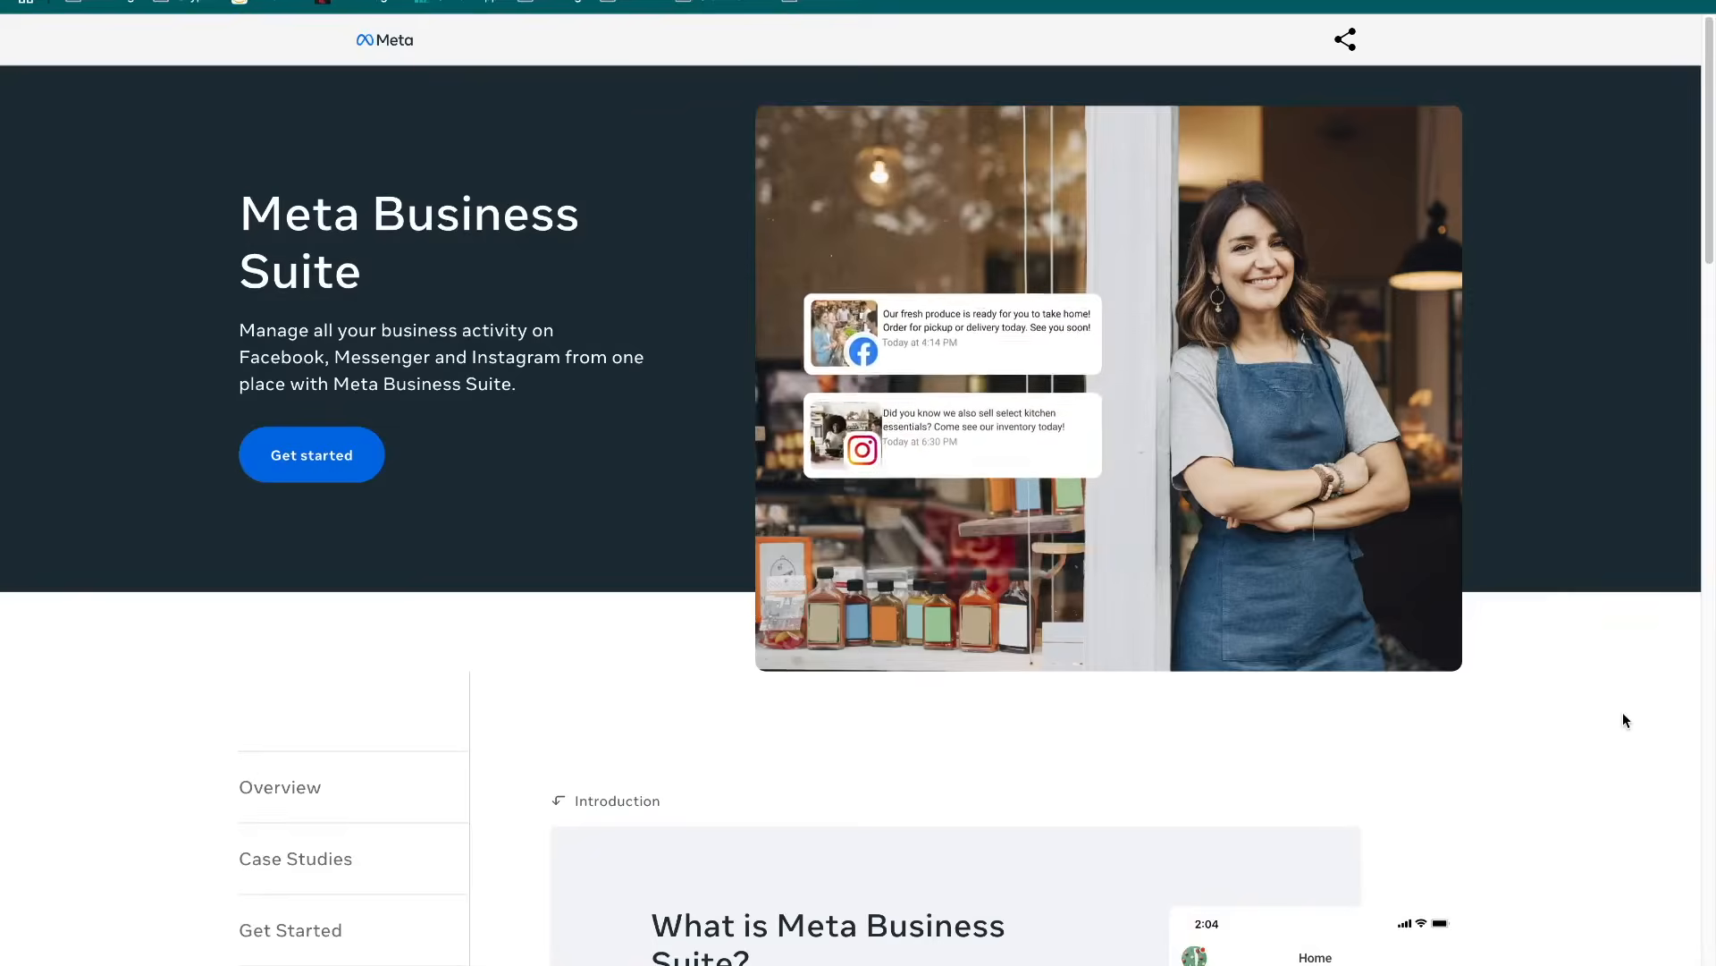
# Read the introduction on the Meta Business Suite page and get started with Business Suite
pyautogui.scroll(-6, 1460, 878)
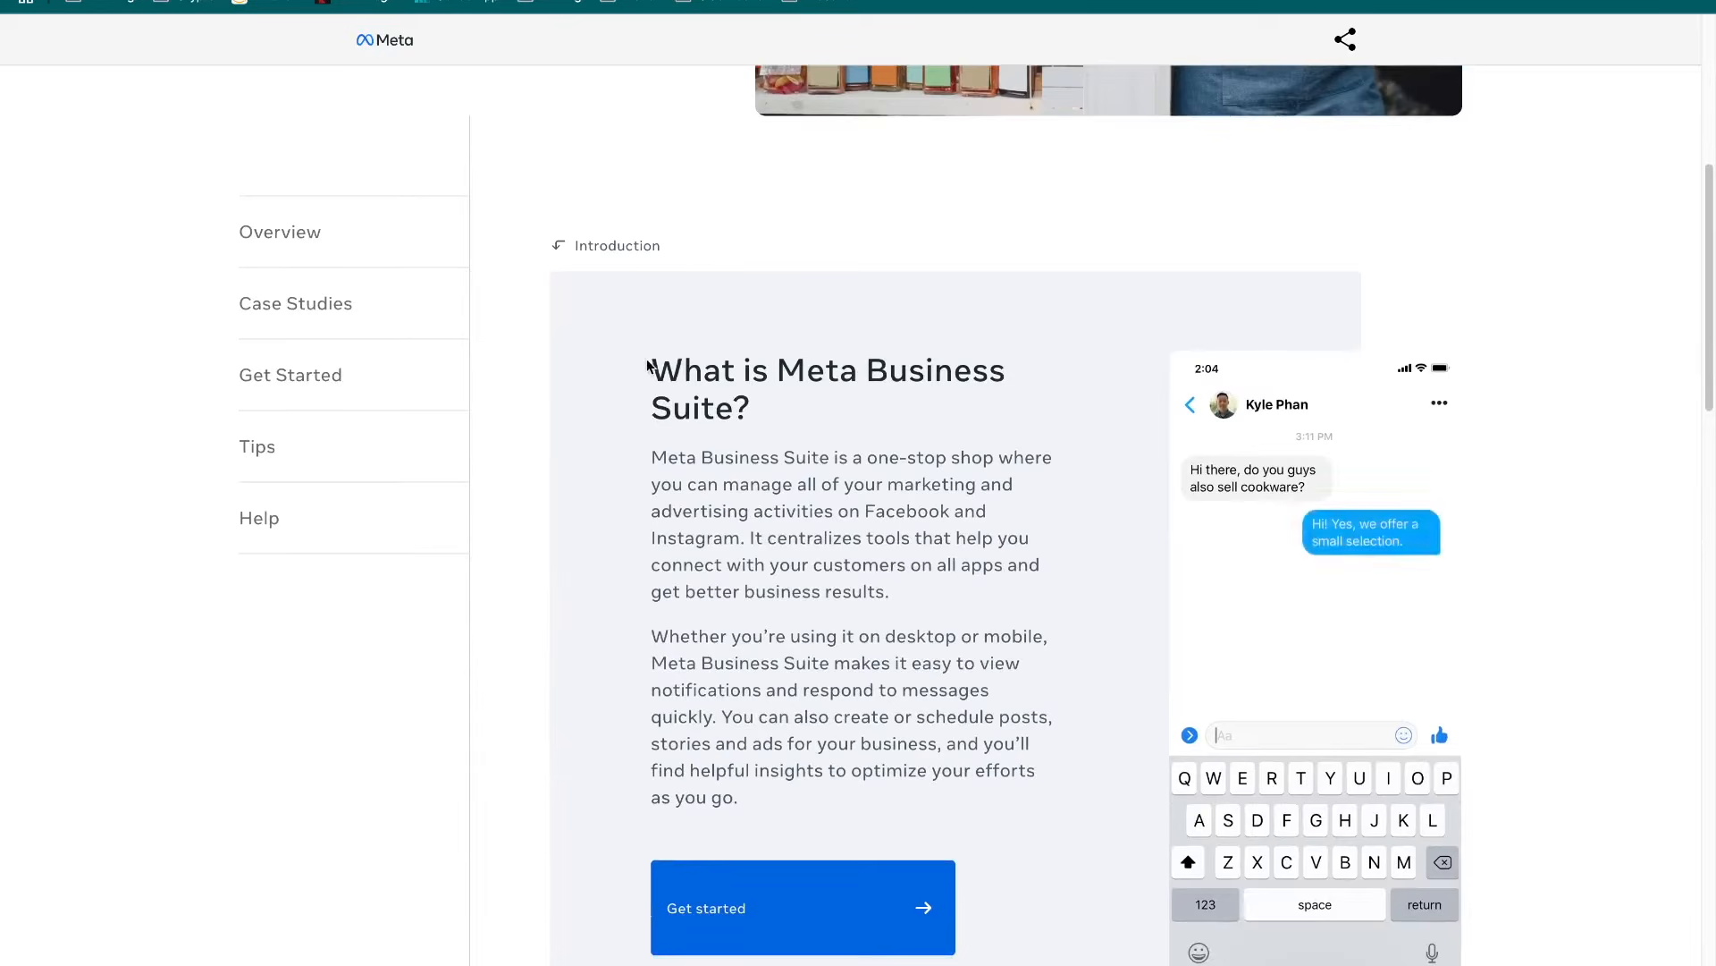
pyautogui.moveTo(644, 468); pyautogui.dragTo(741, 534)
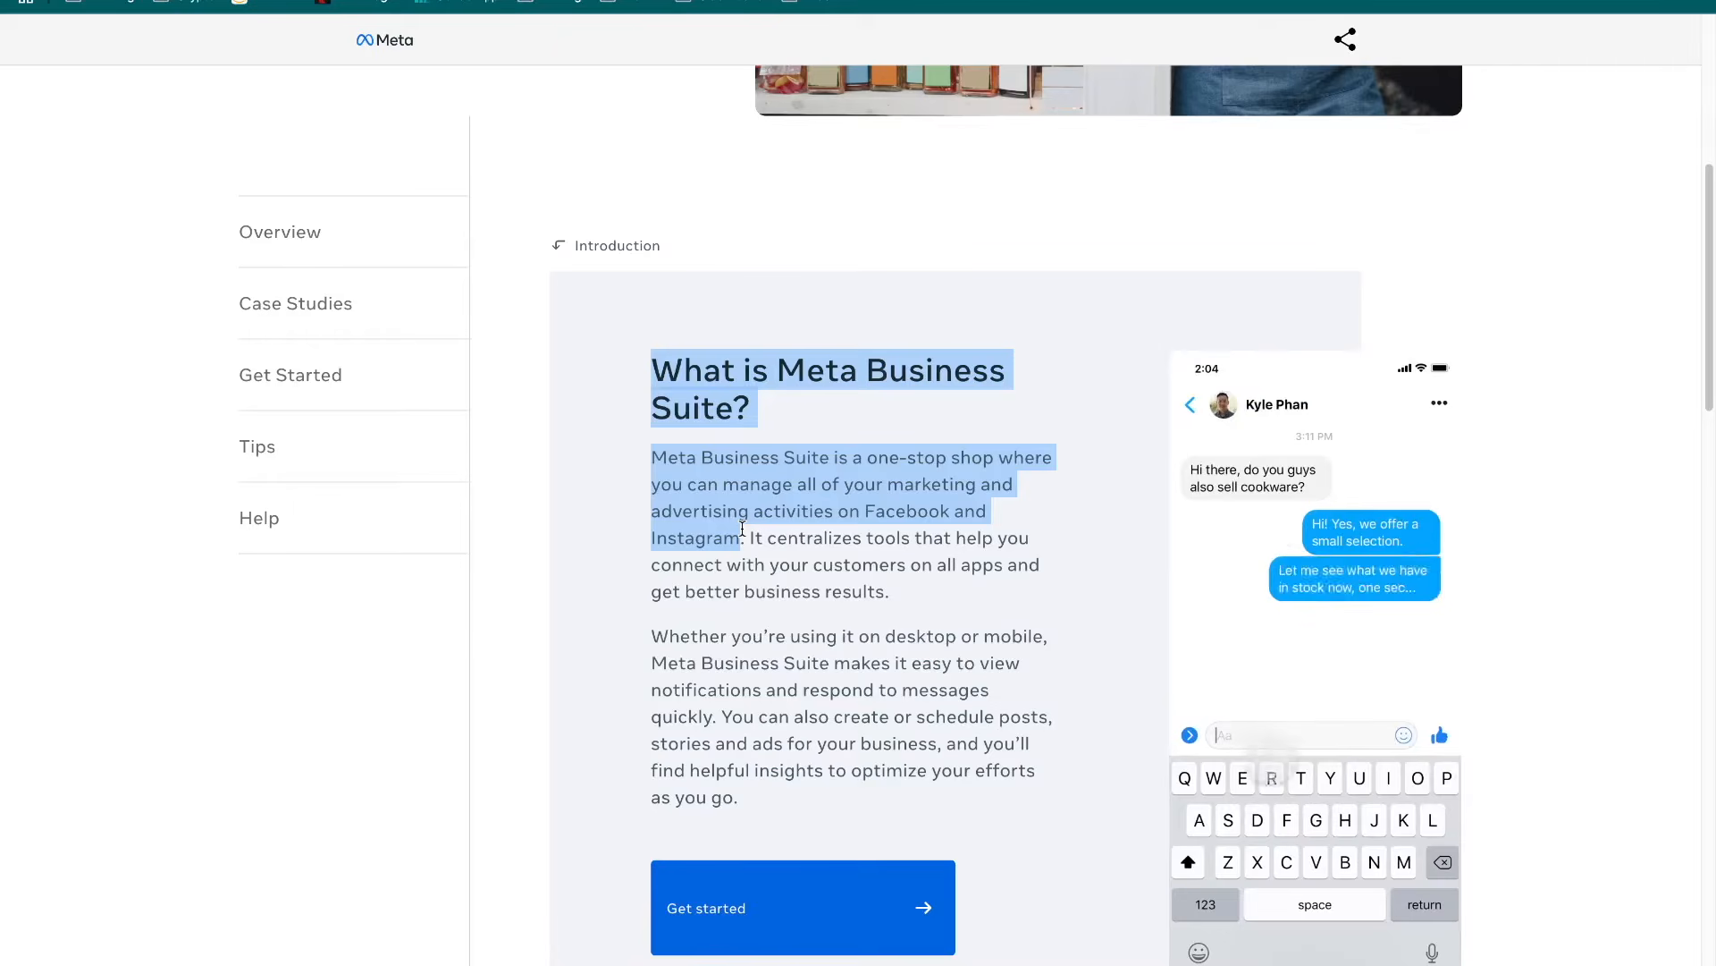
pyautogui.scroll(5, 742, 528)
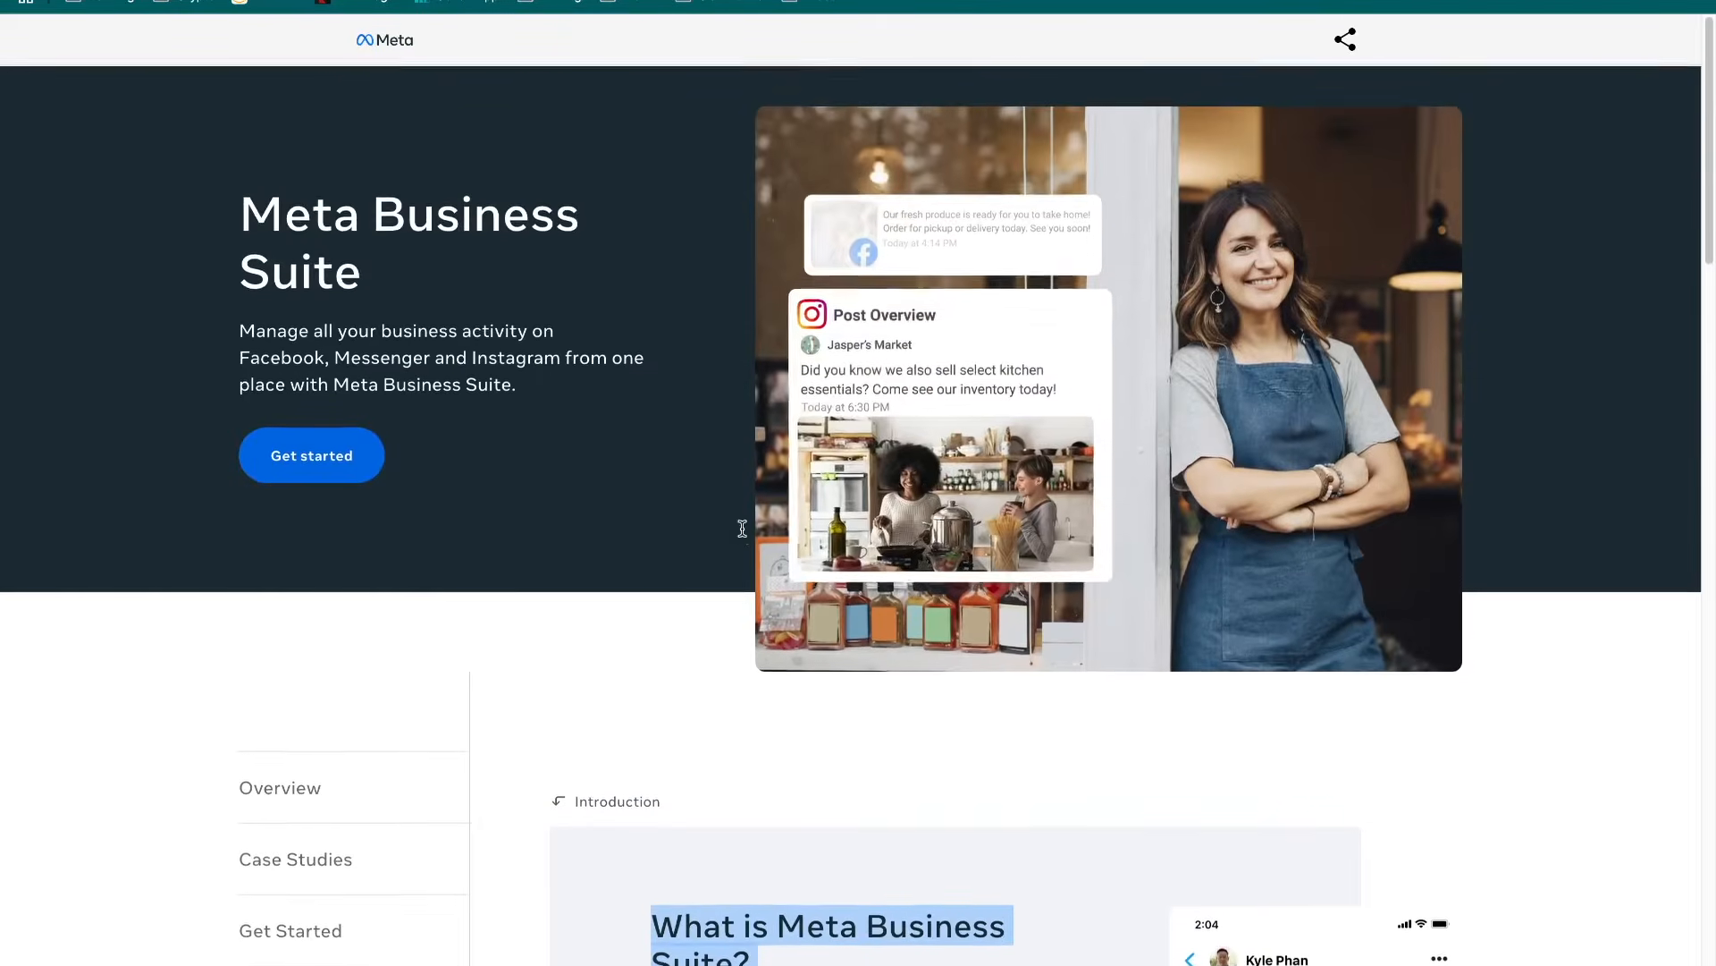
pyautogui.click(295, 438)
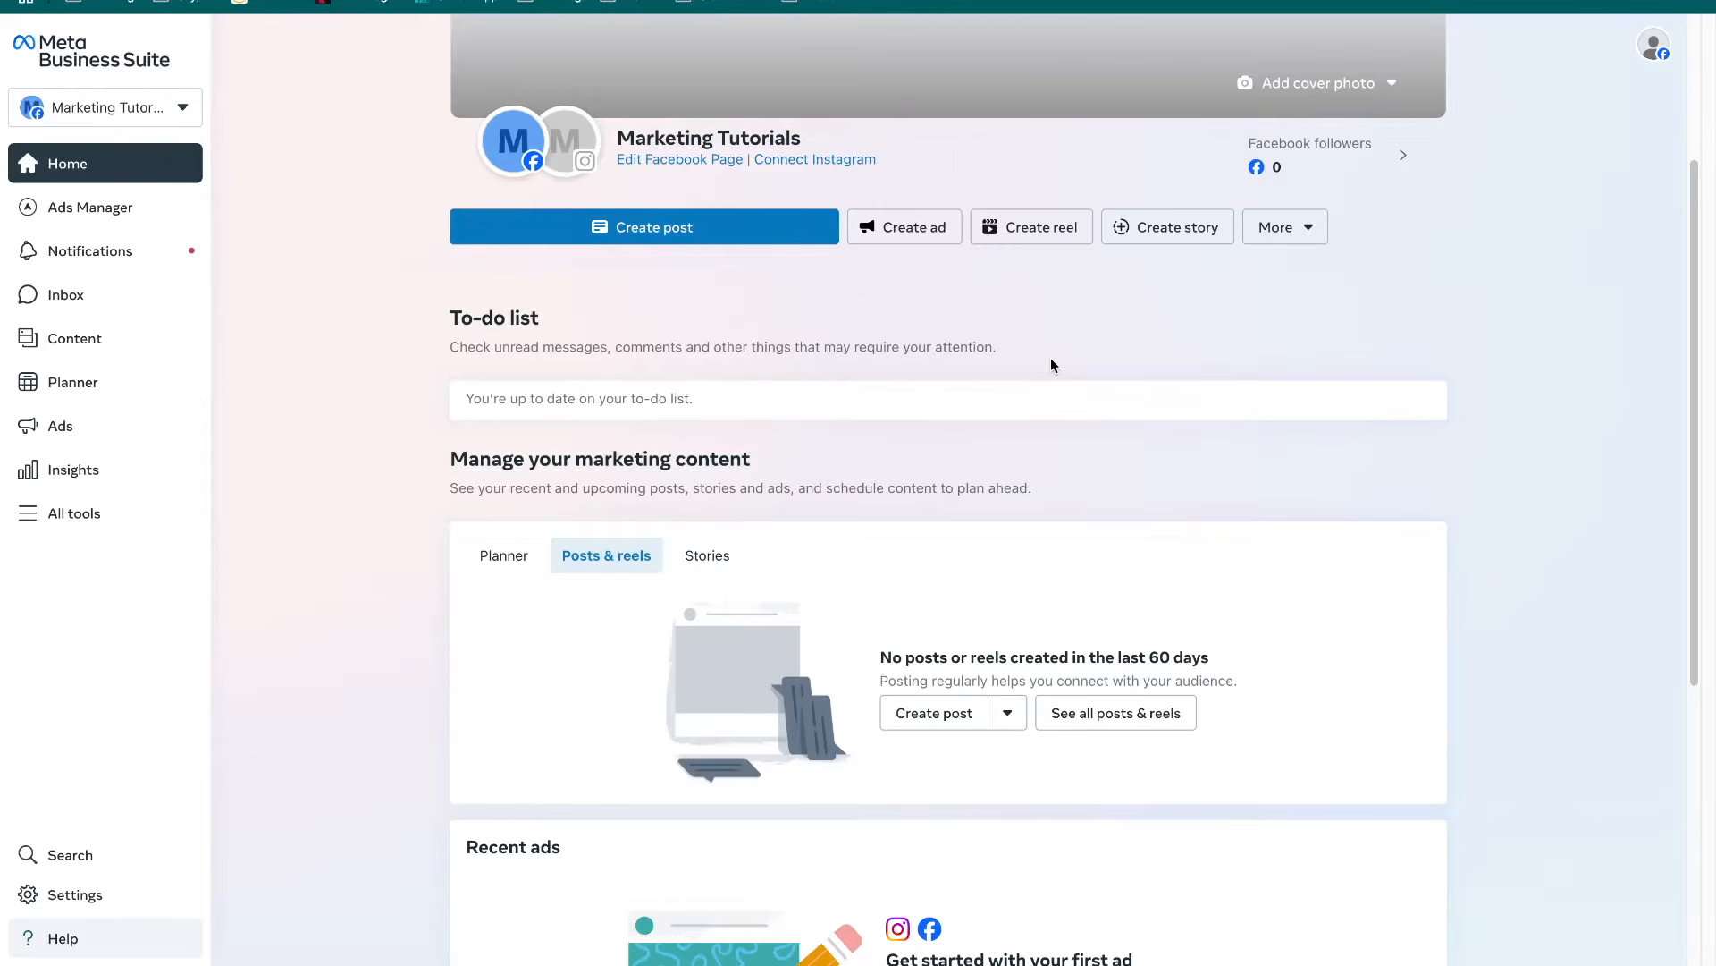
# Open the Pages section of the business settings and view the form for creating a new Facebook Page, closing it unsubmitted
pyautogui.click(113, 898)
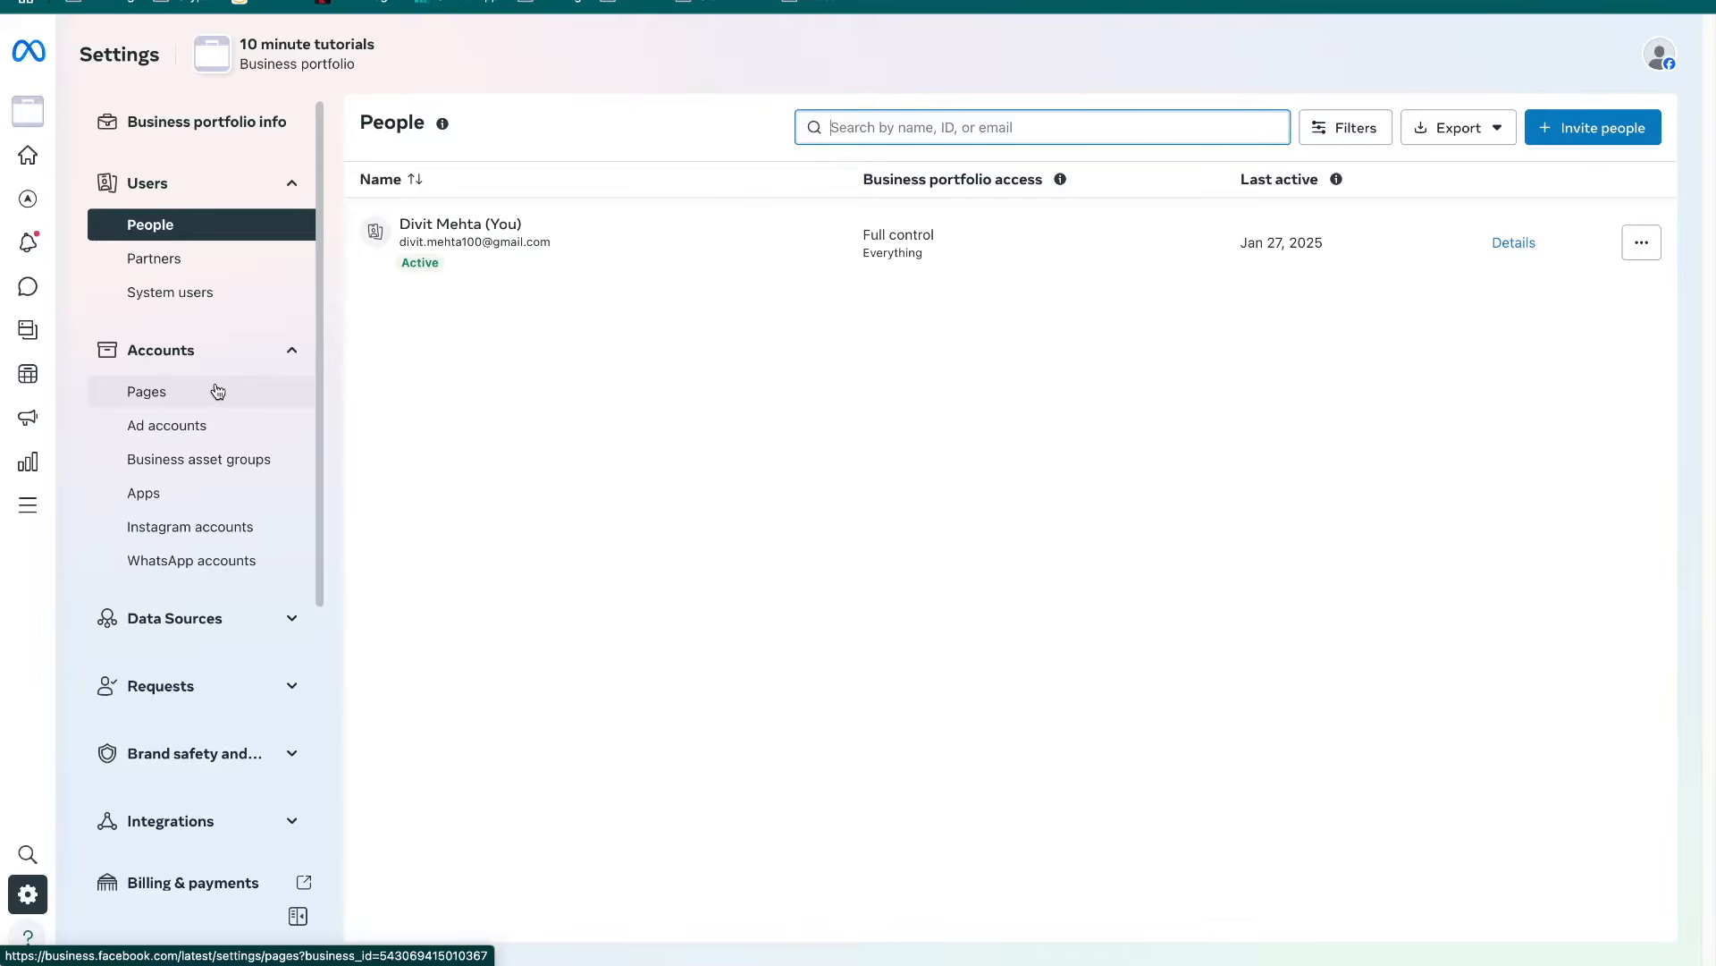
pyautogui.click(170, 393)
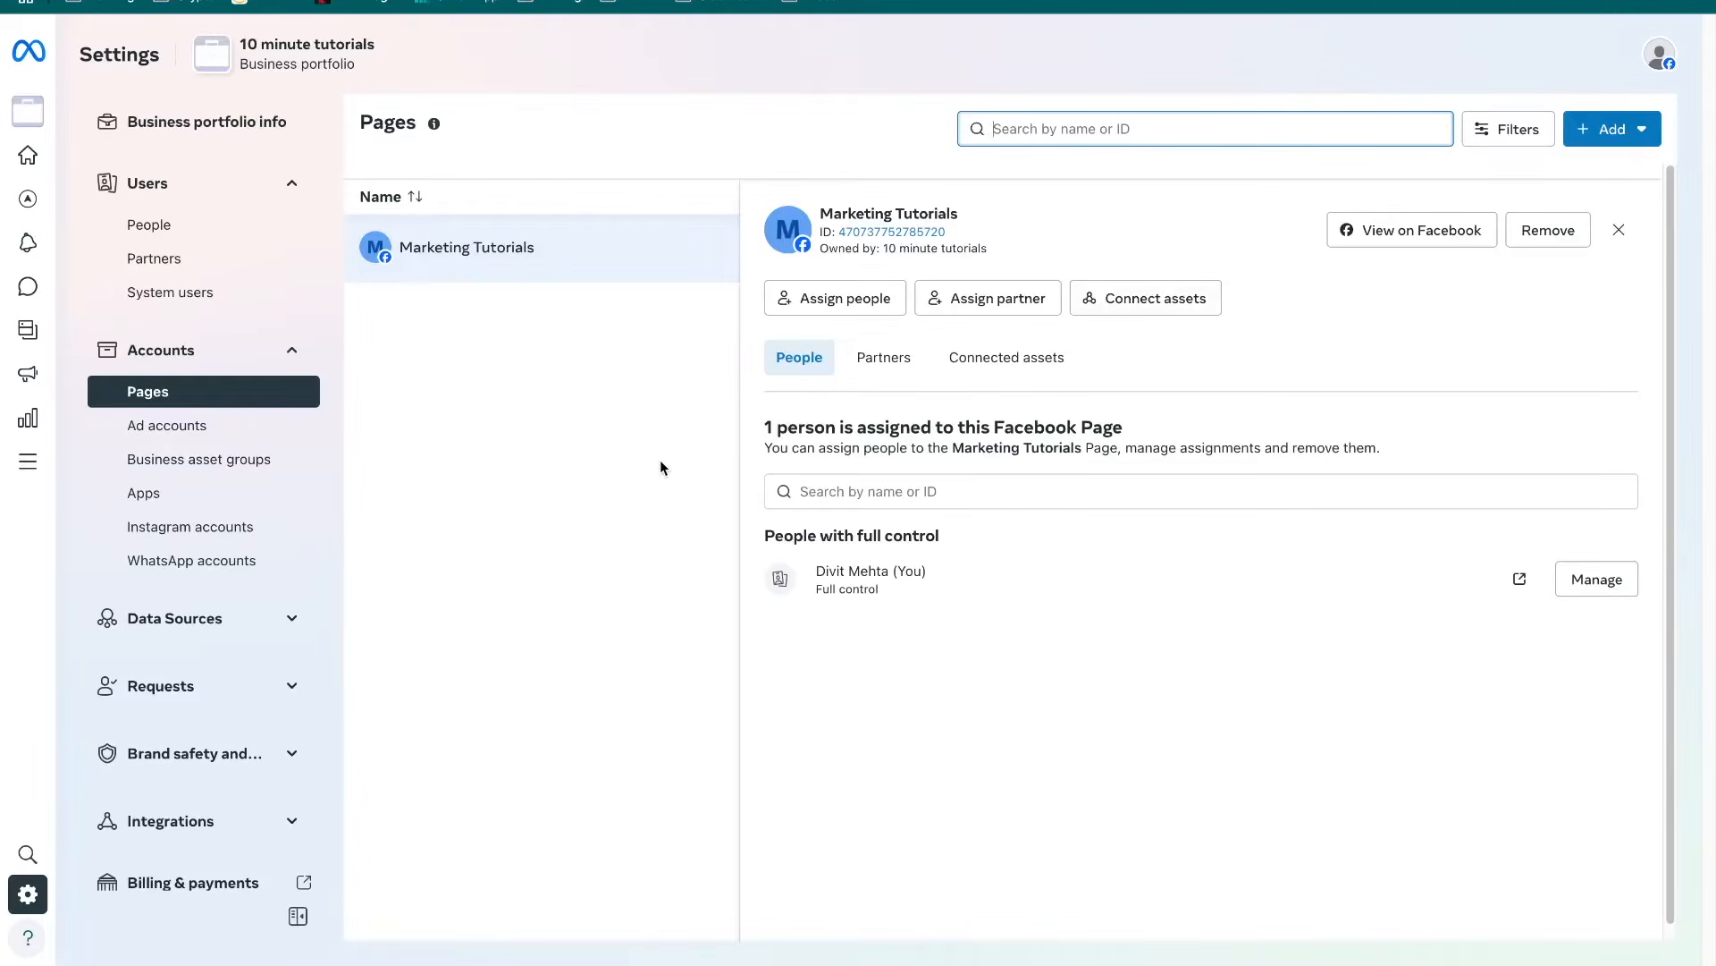
pyautogui.click(1614, 129)
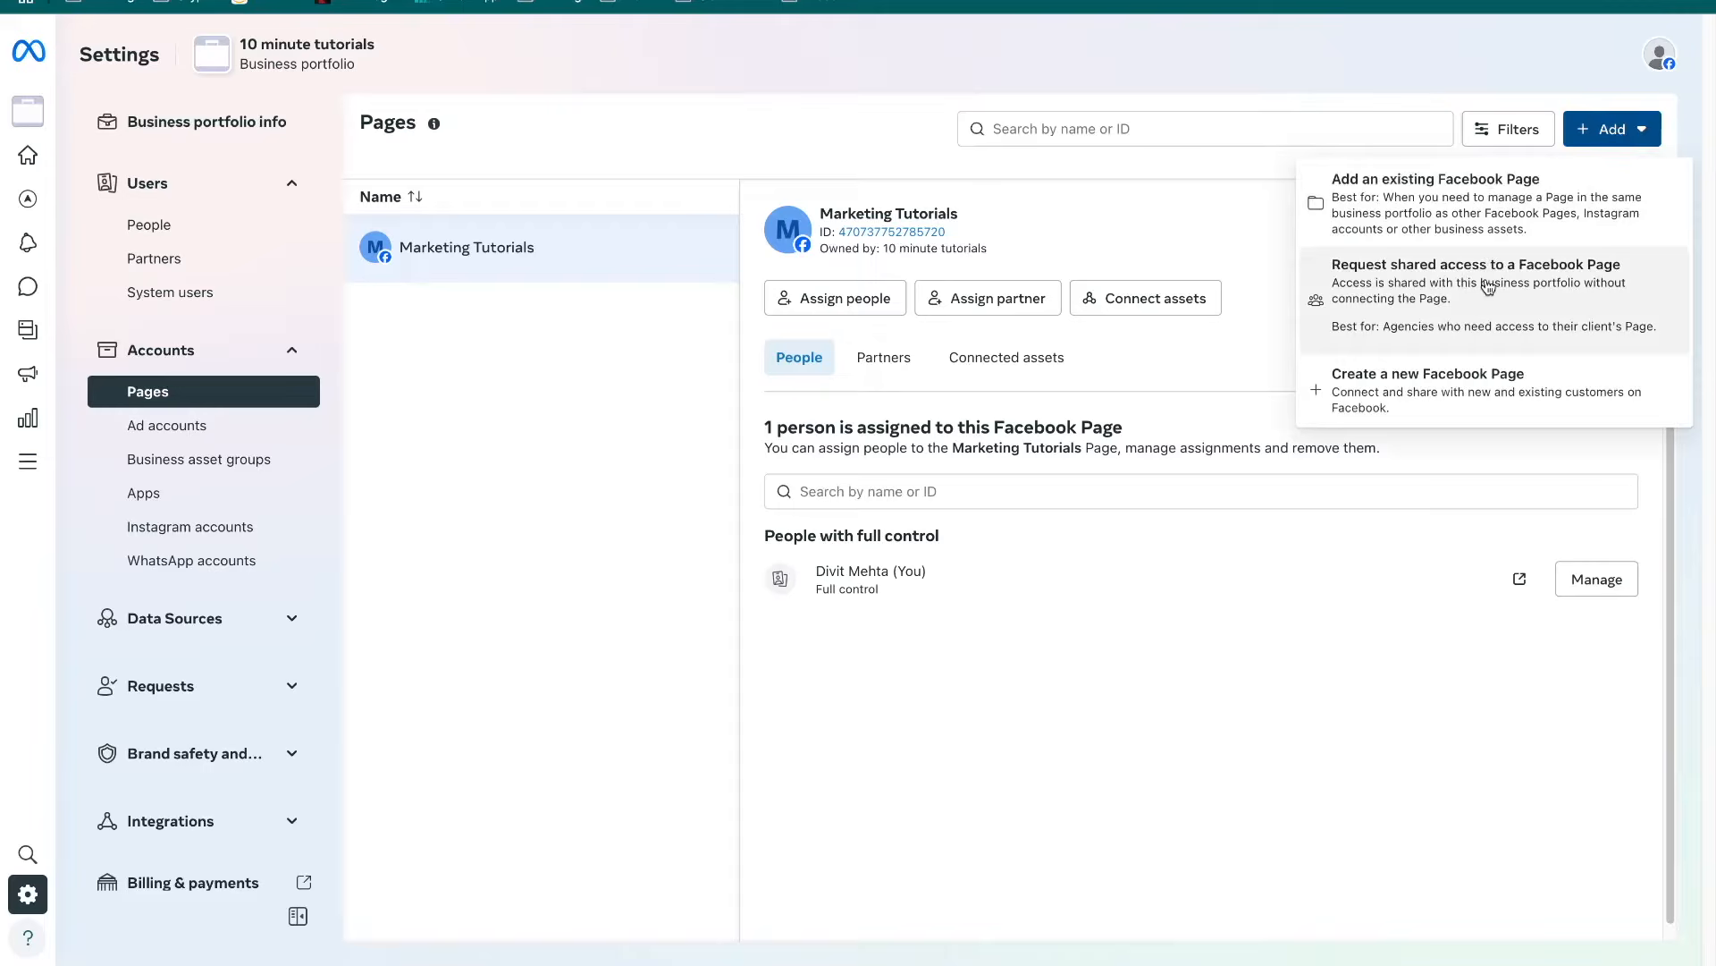
pyautogui.click(1488, 395)
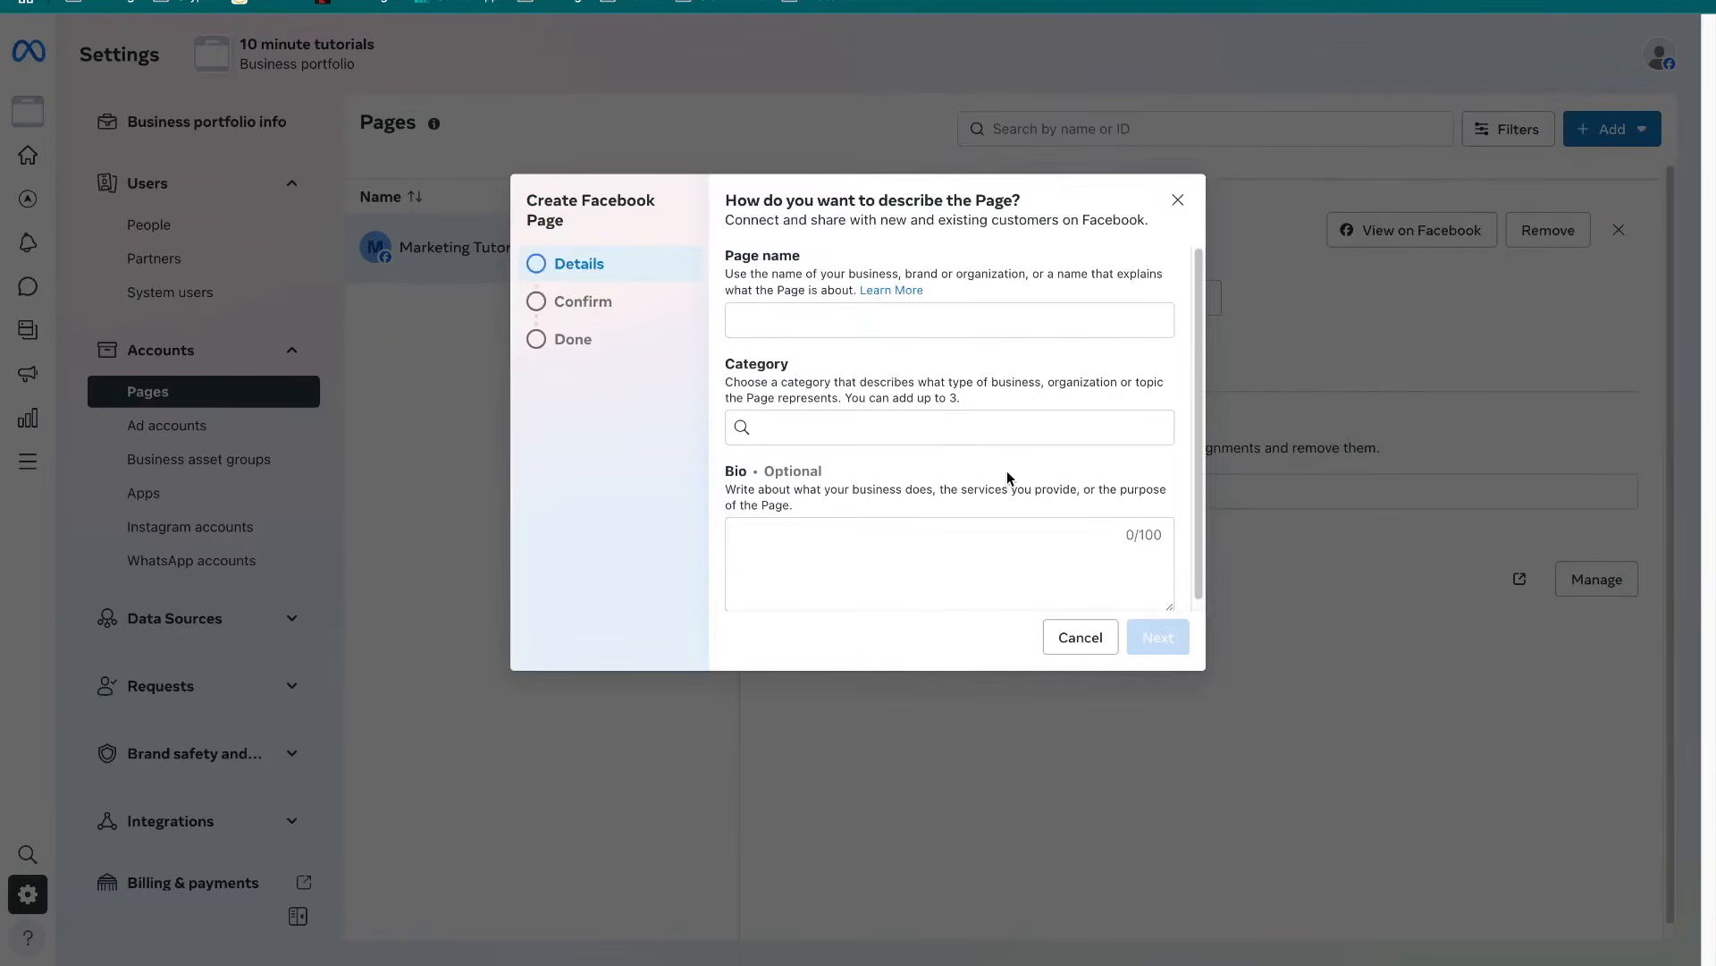
pyautogui.click(1180, 199)
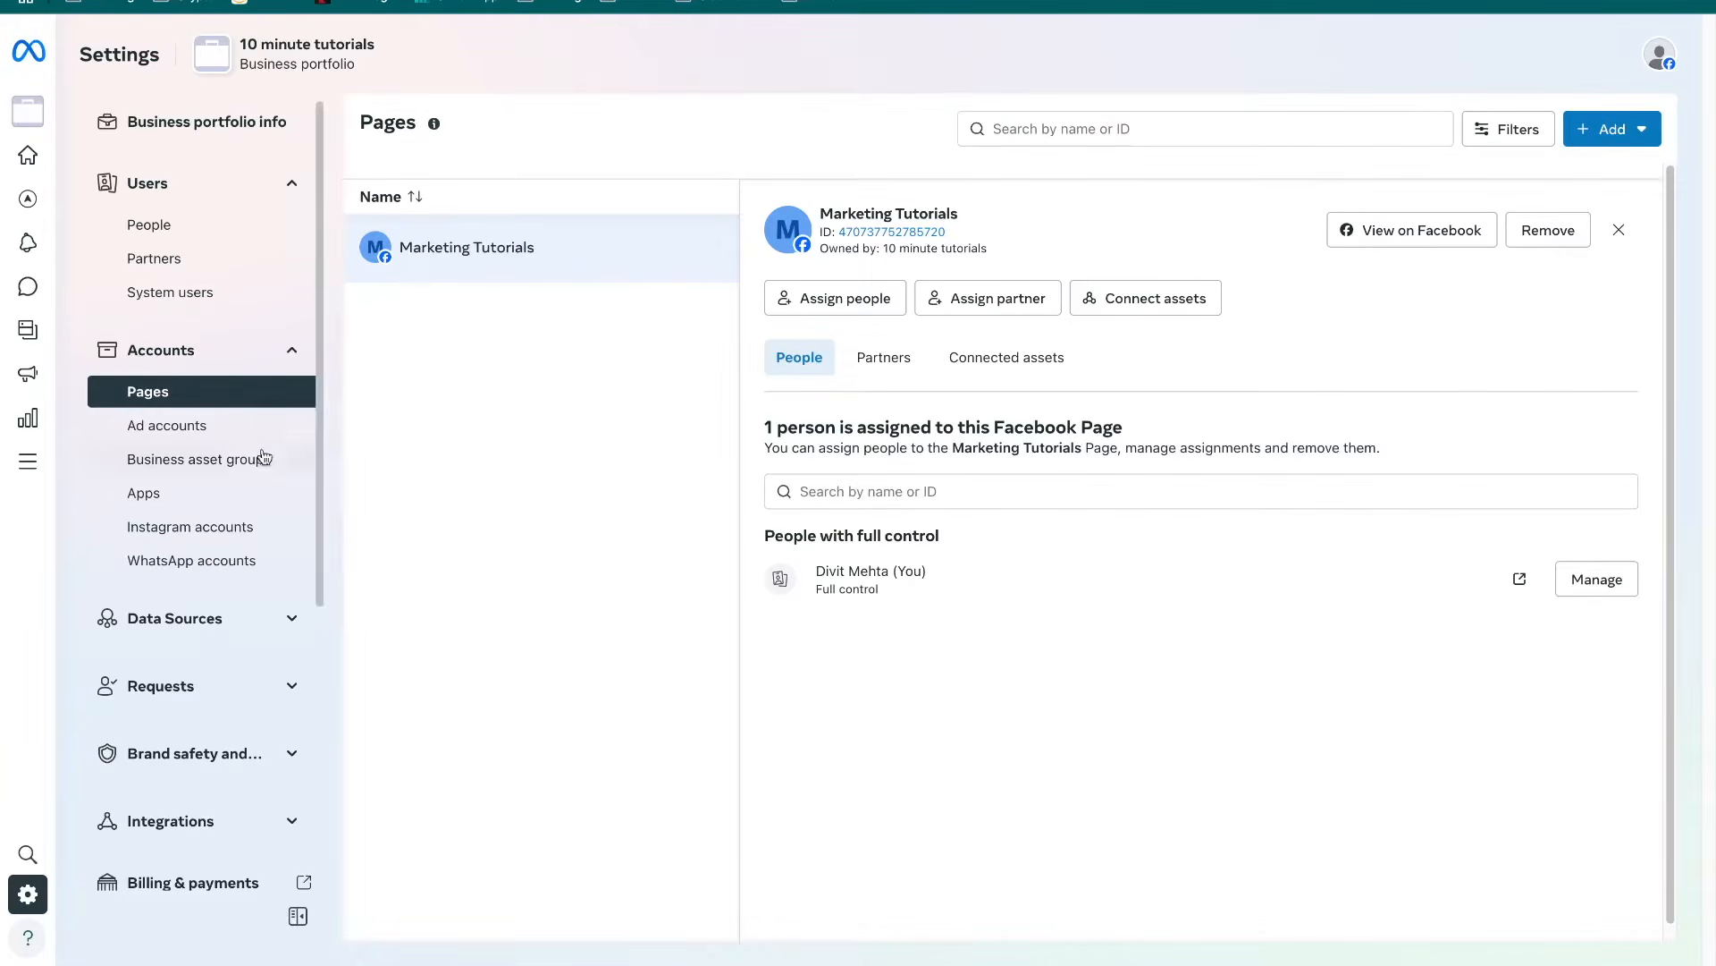
# Examine the options for creating, claiming or requesting an ad account in the business settings, and close them without choosing one
pyautogui.click(203, 433)
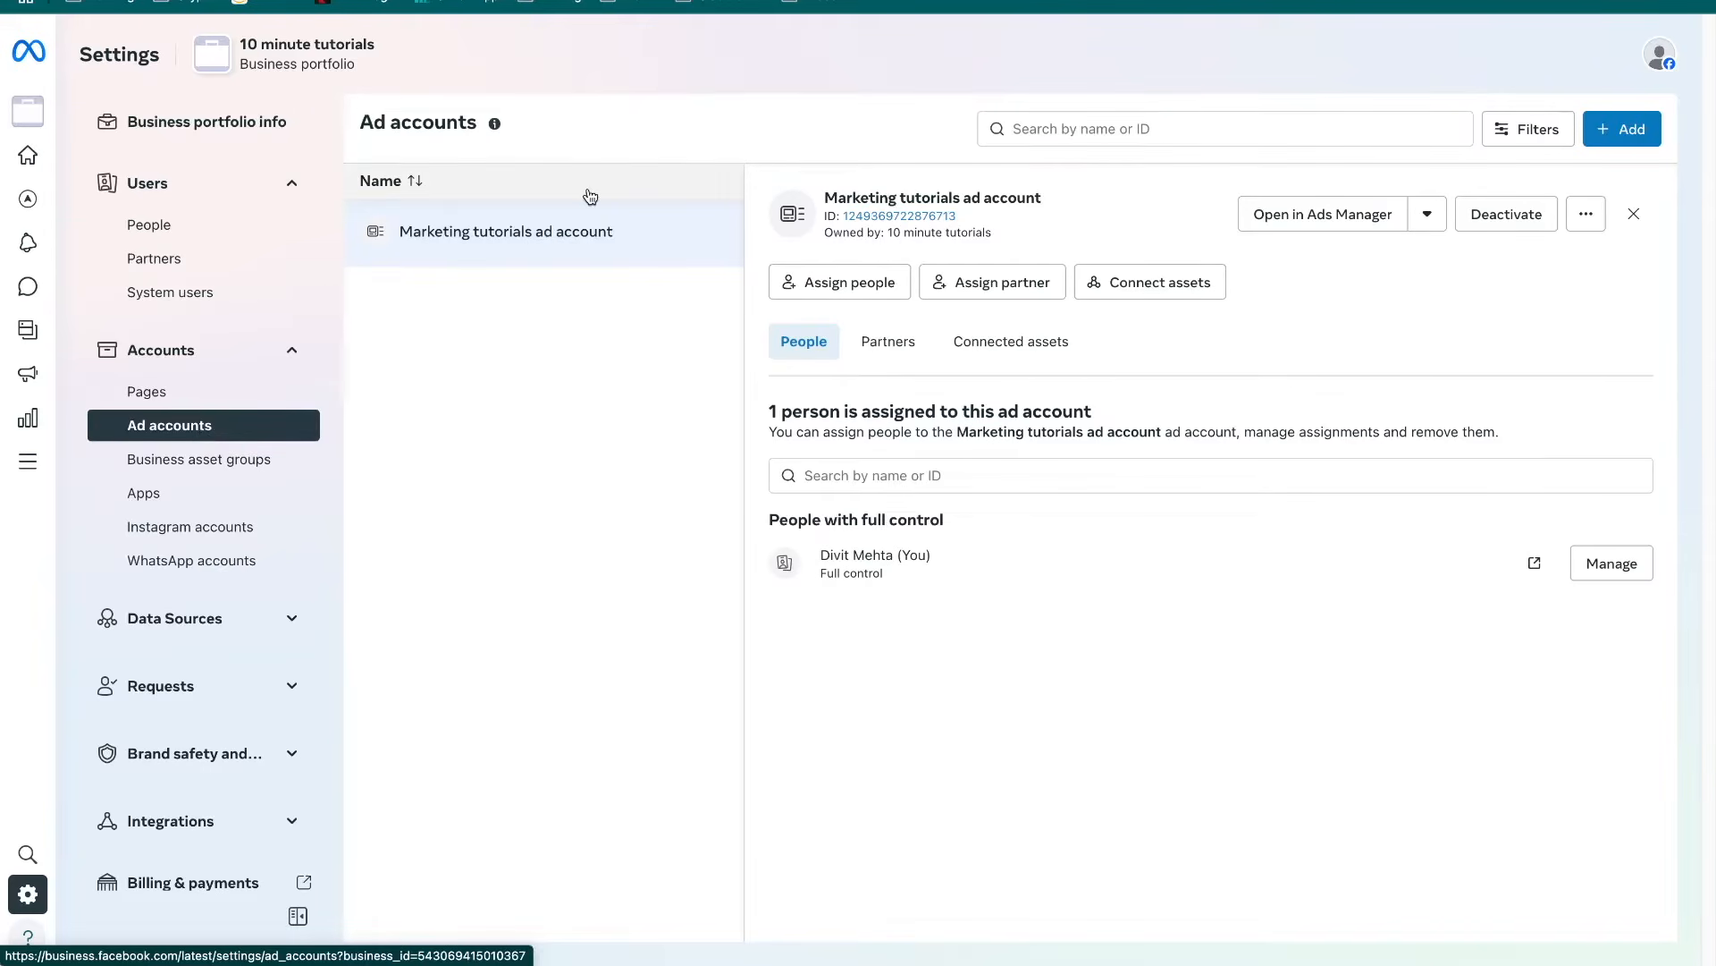
pyautogui.click(1629, 134)
pyautogui.moveTo(733, 302)
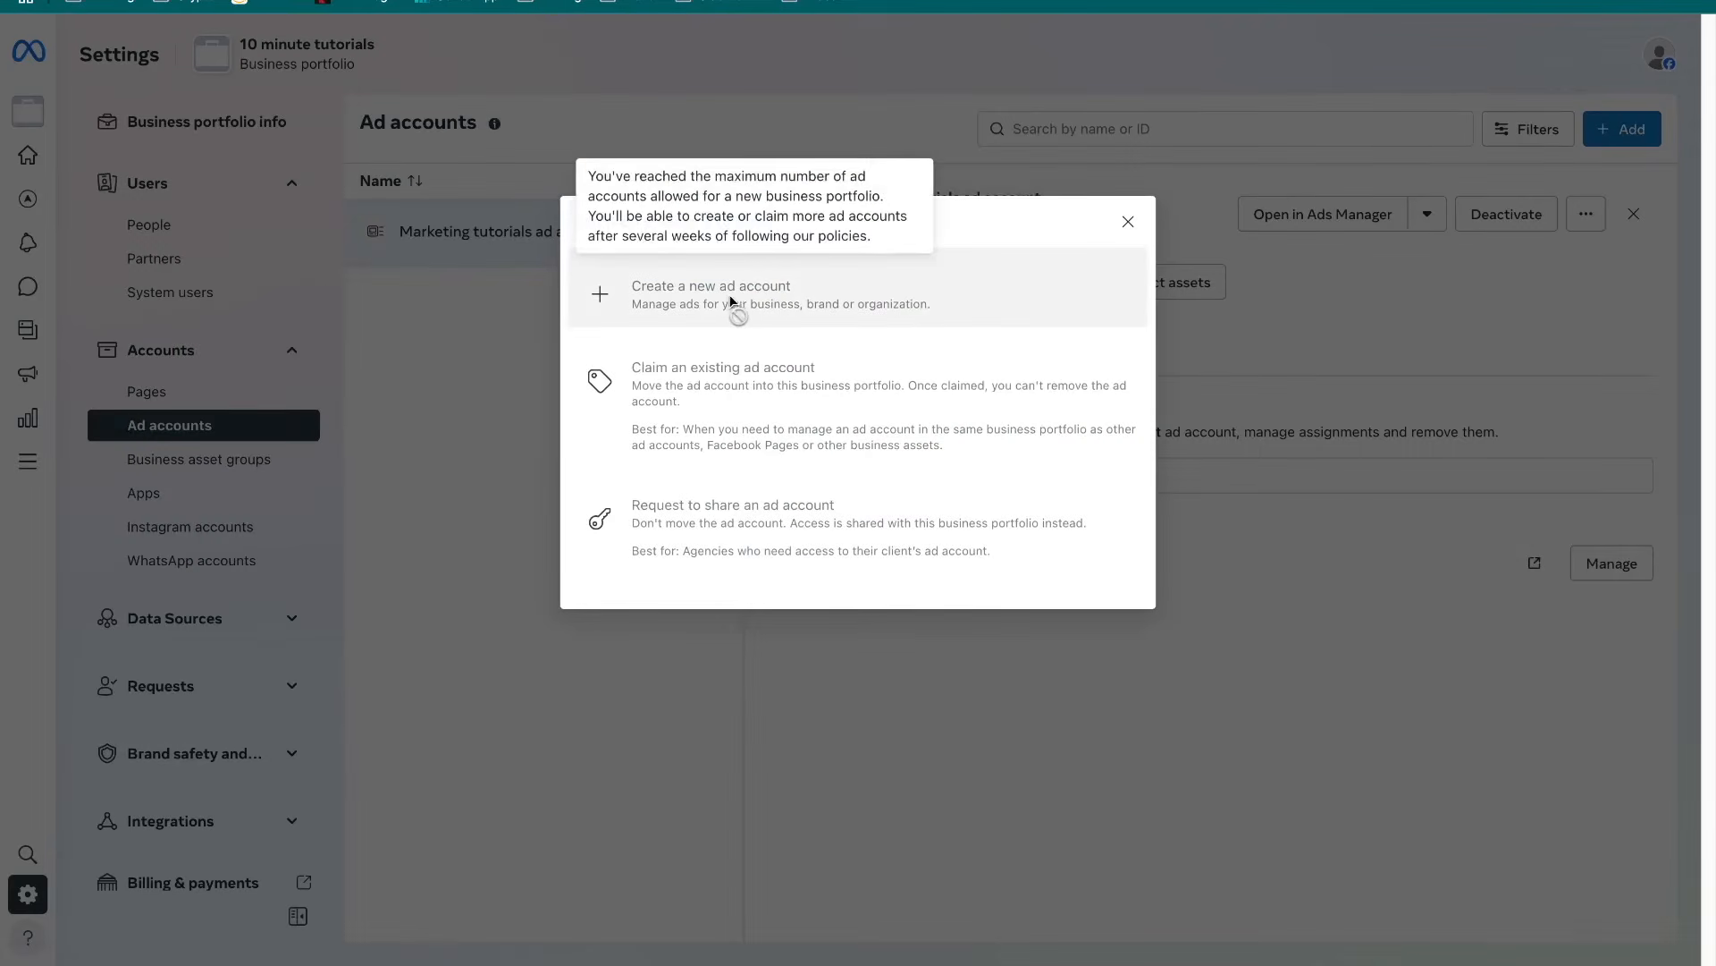
pyautogui.moveTo(749, 375)
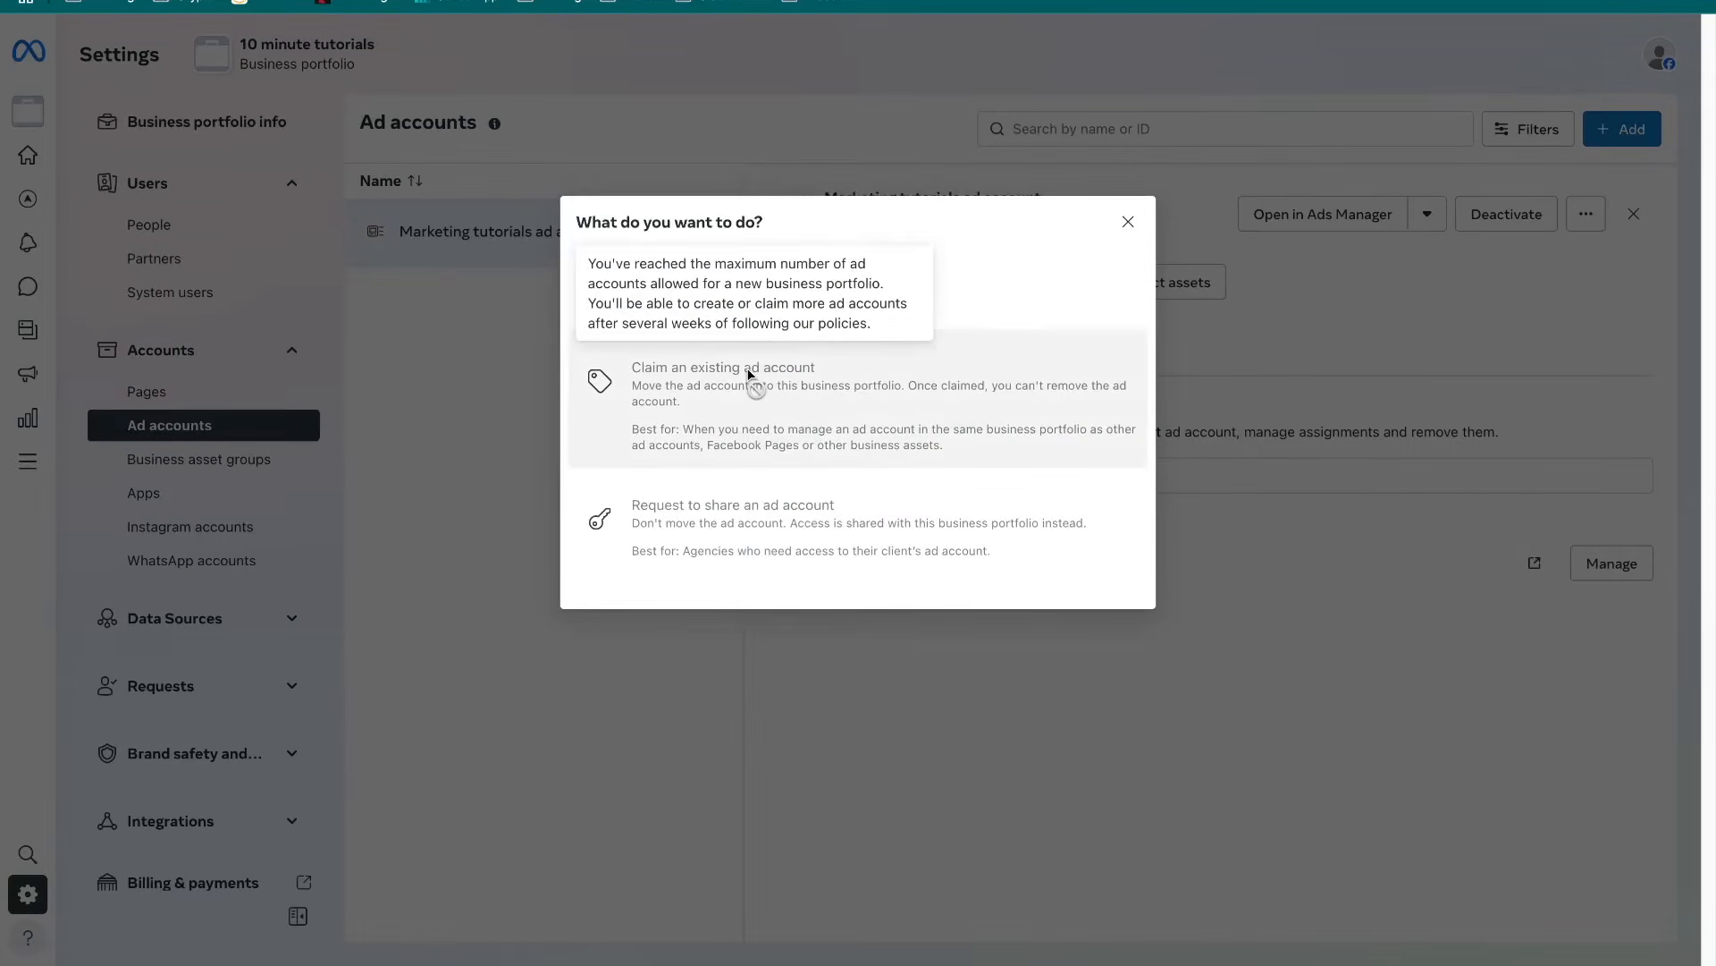
pyautogui.moveTo(783, 506)
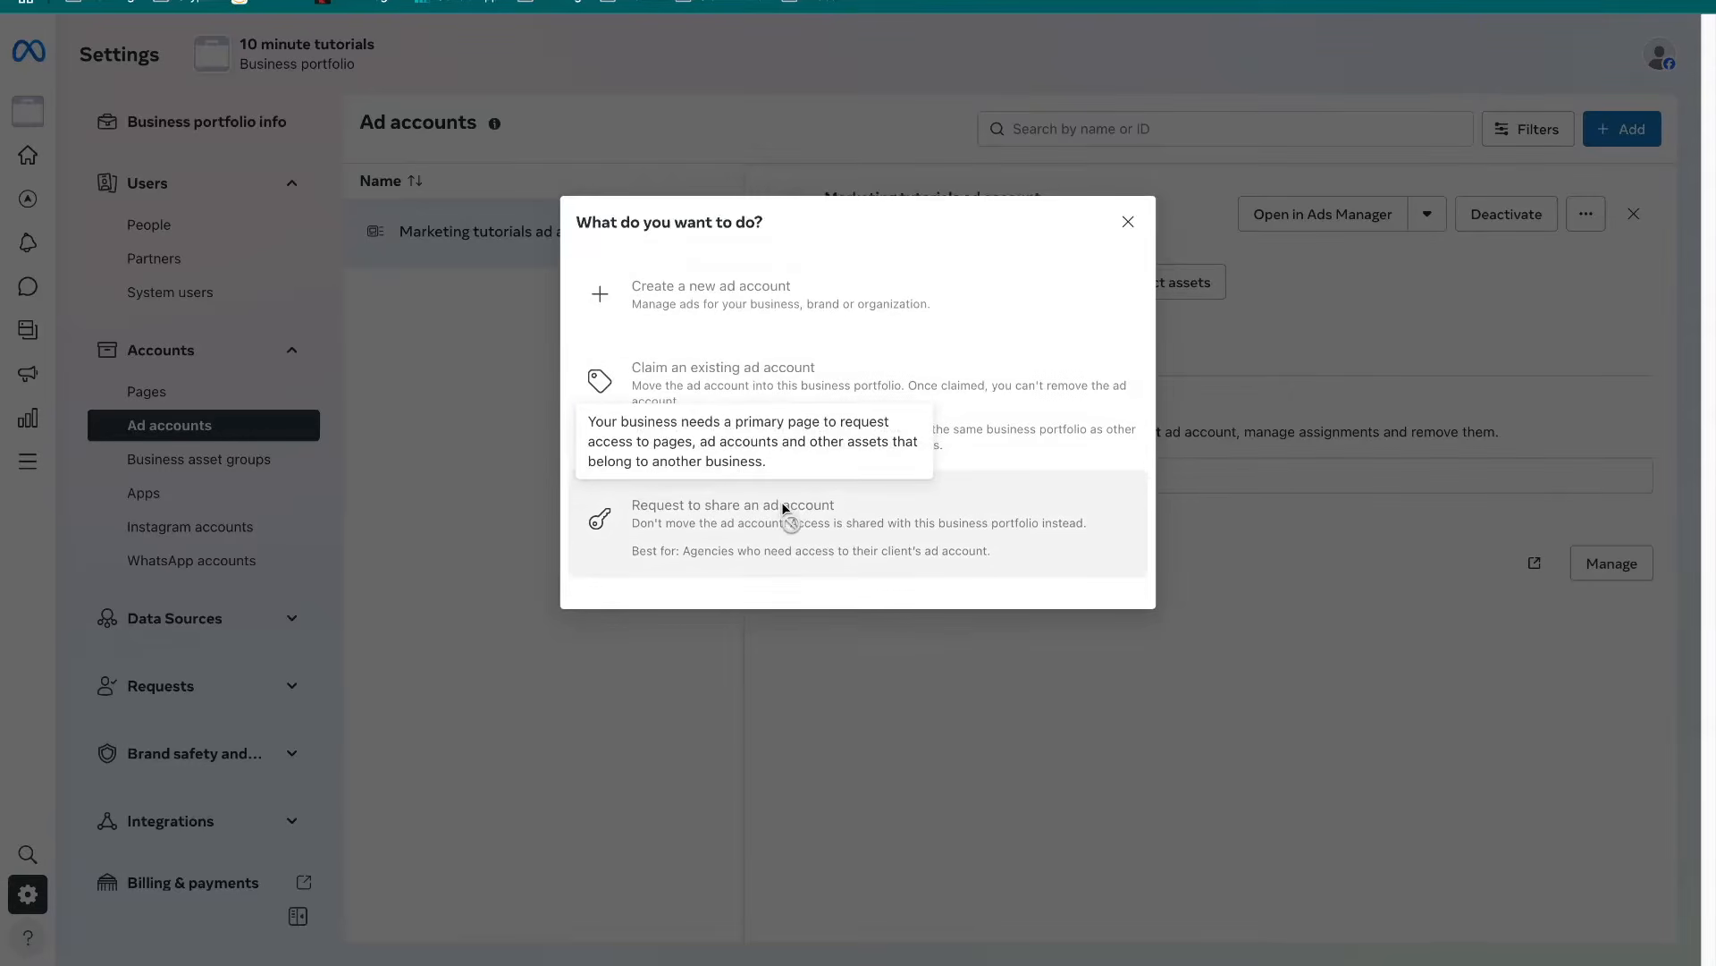
pyautogui.click(1130, 222)
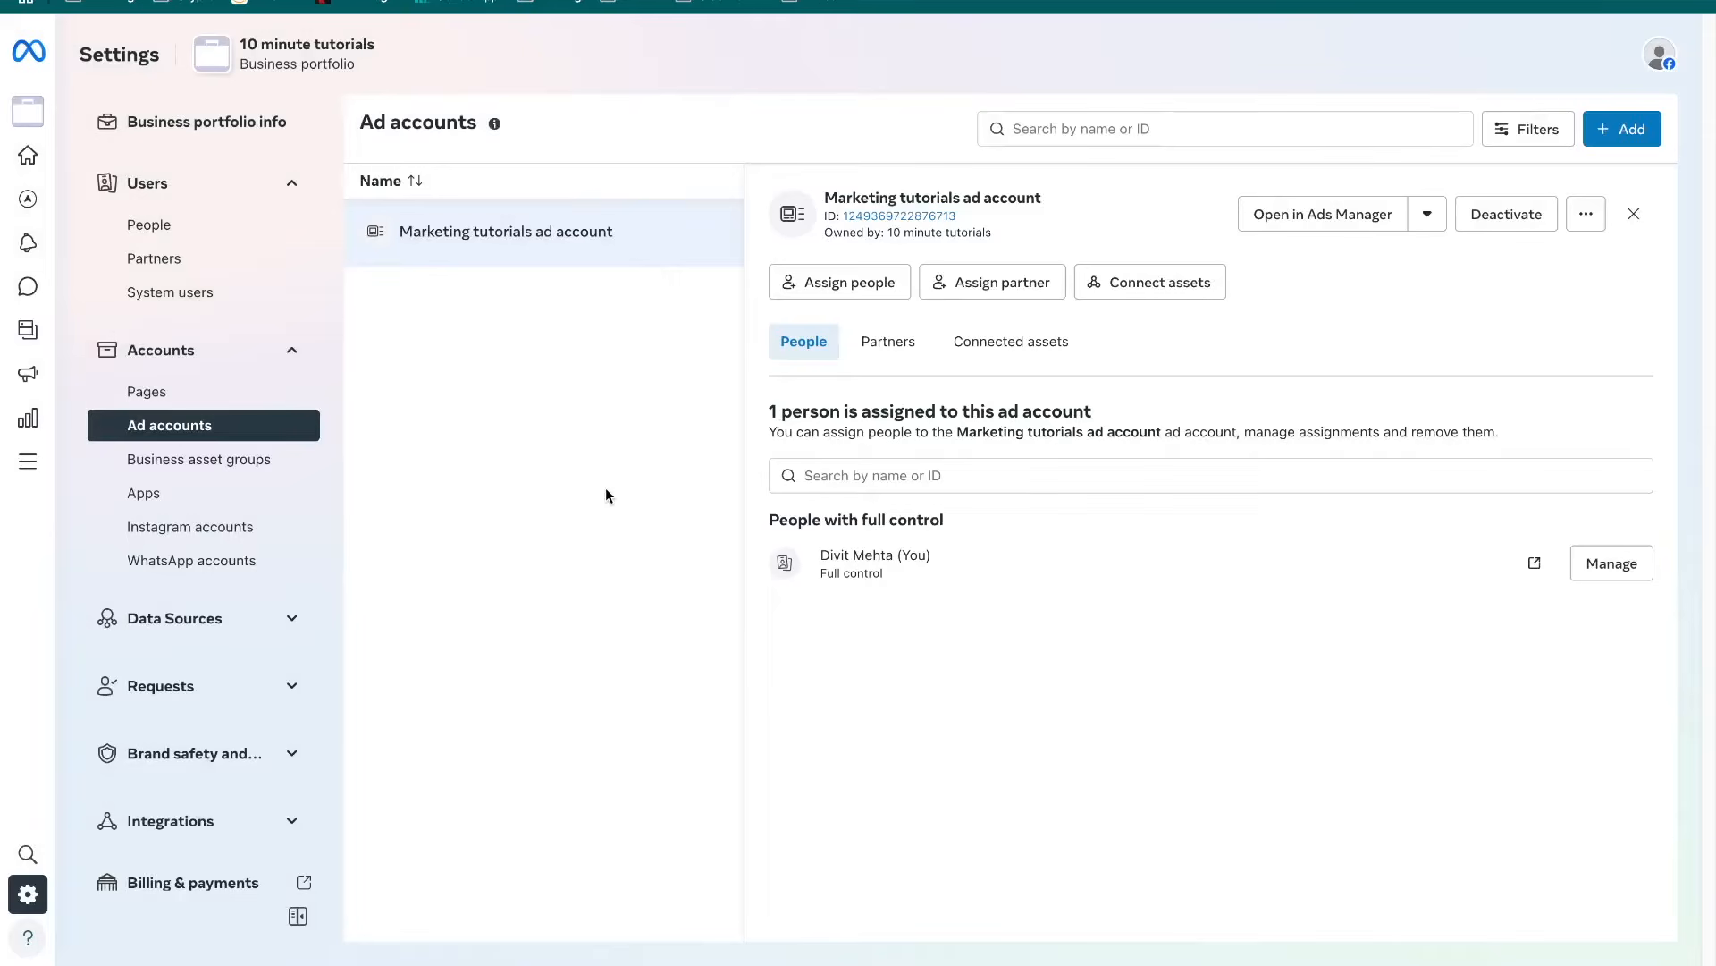
# Open the Instagram accounts settings and view the terms for claiming an Instagram account, dismissing them without claiming
pyautogui.click(239, 531)
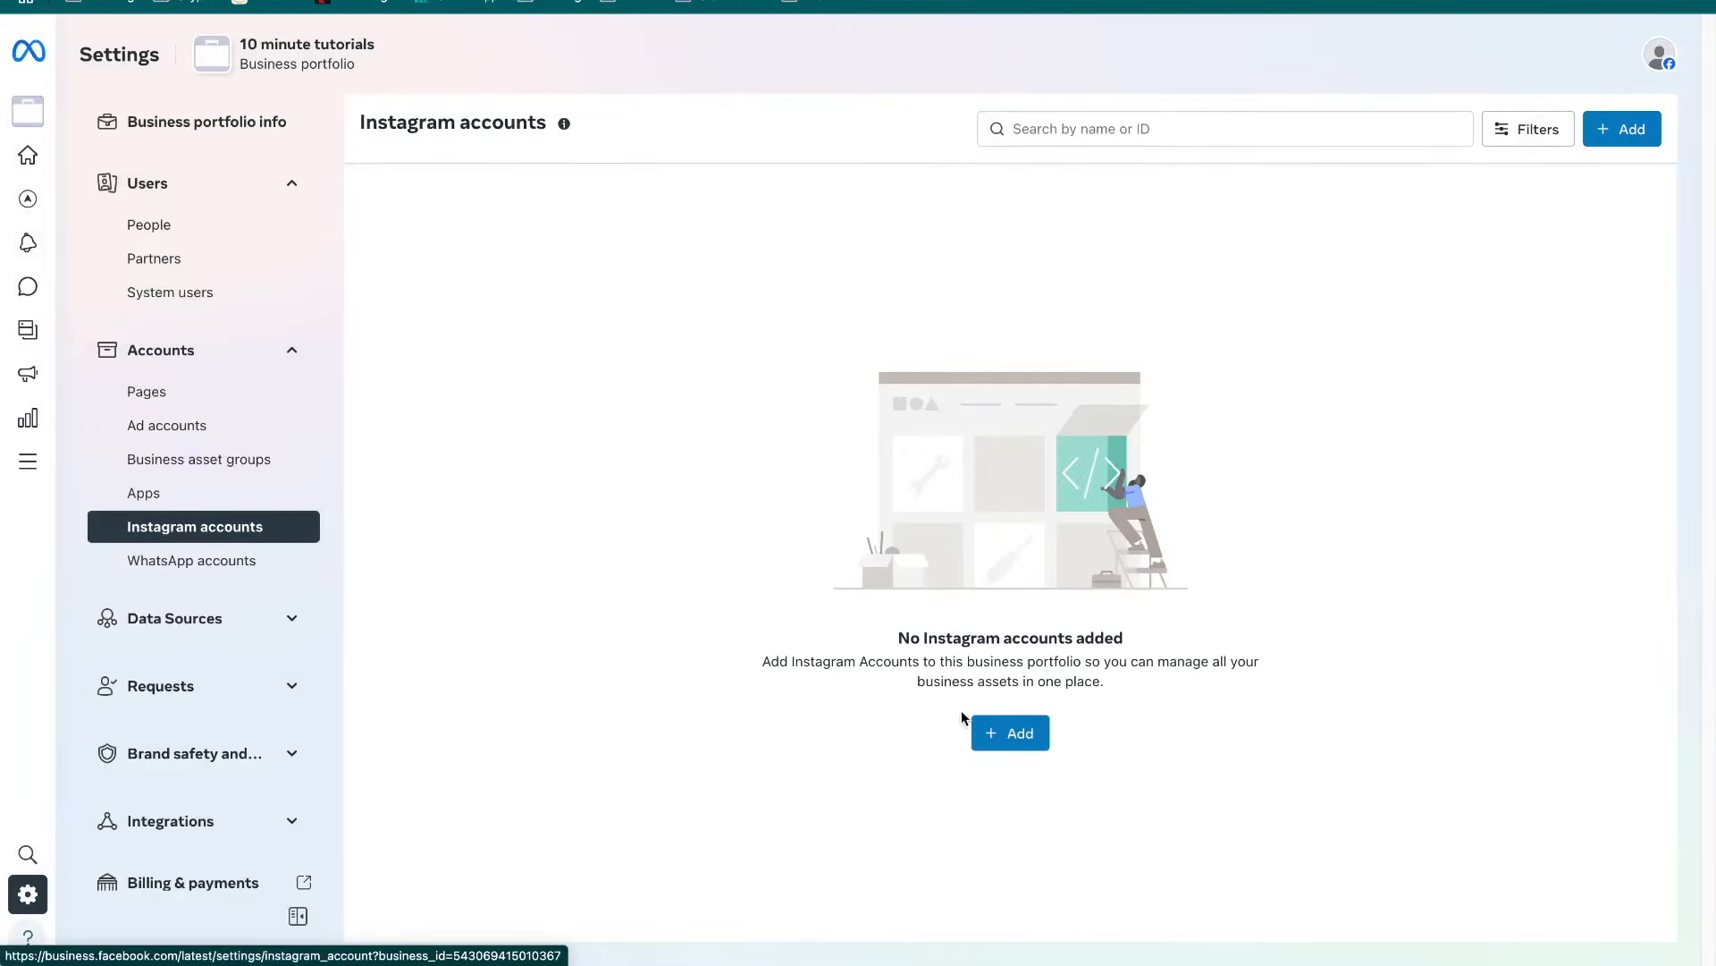
pyautogui.click(987, 734)
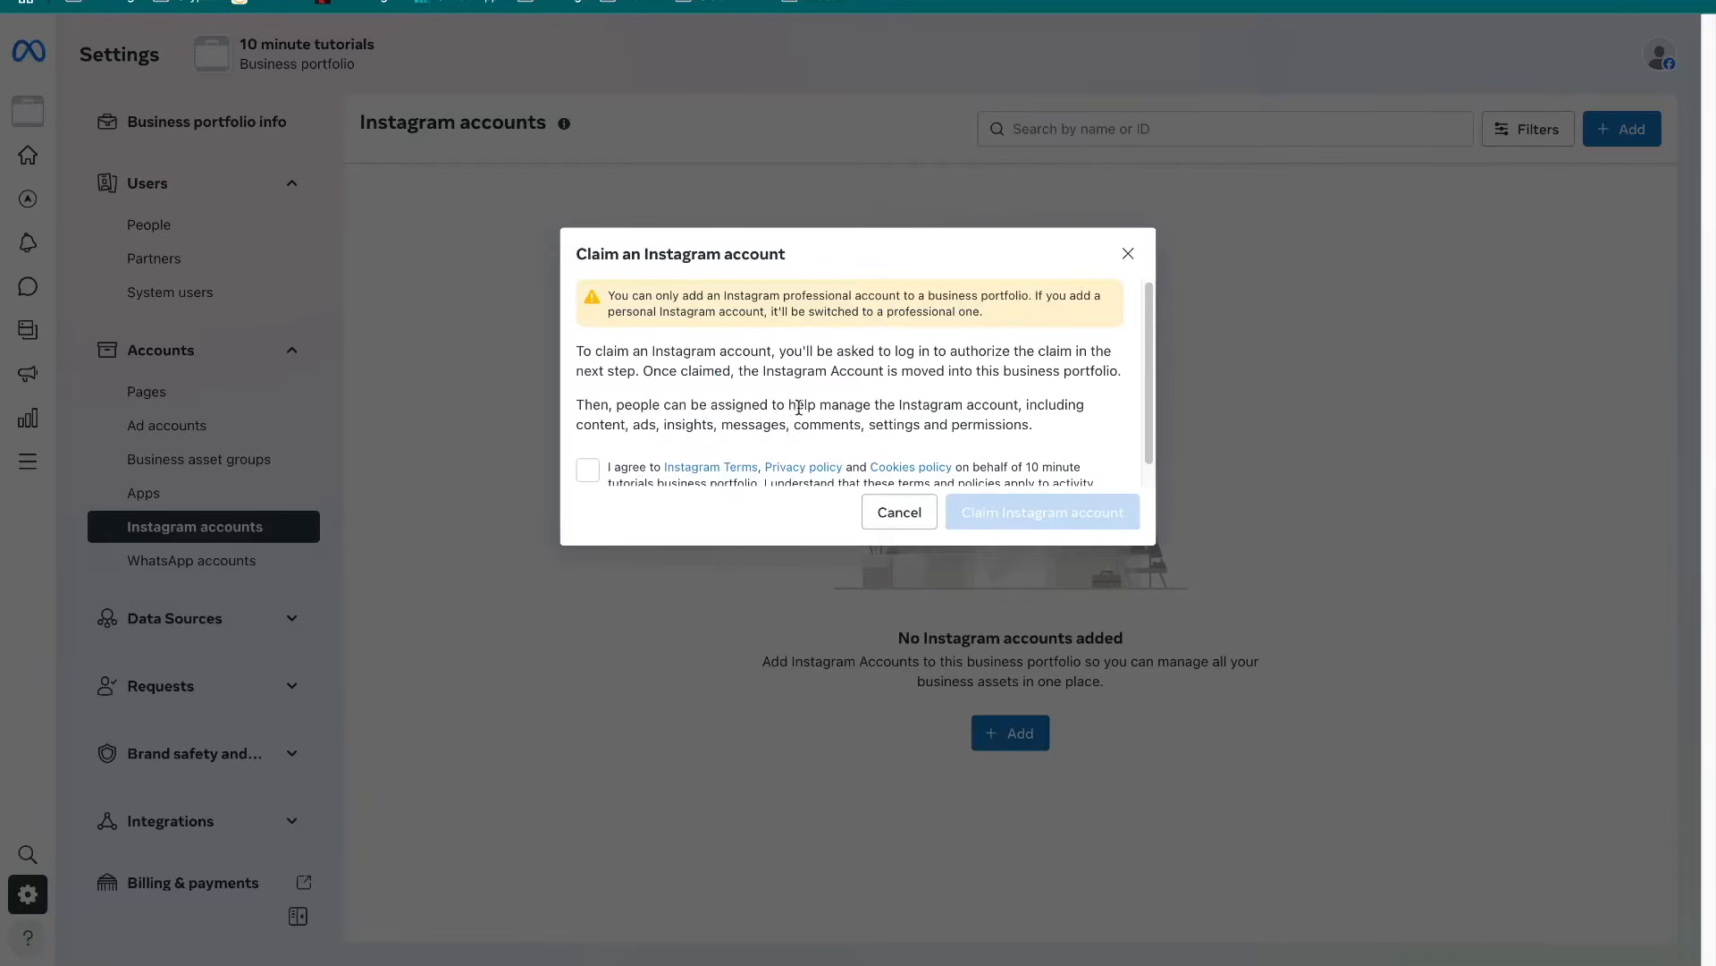
pyautogui.click(1125, 258)
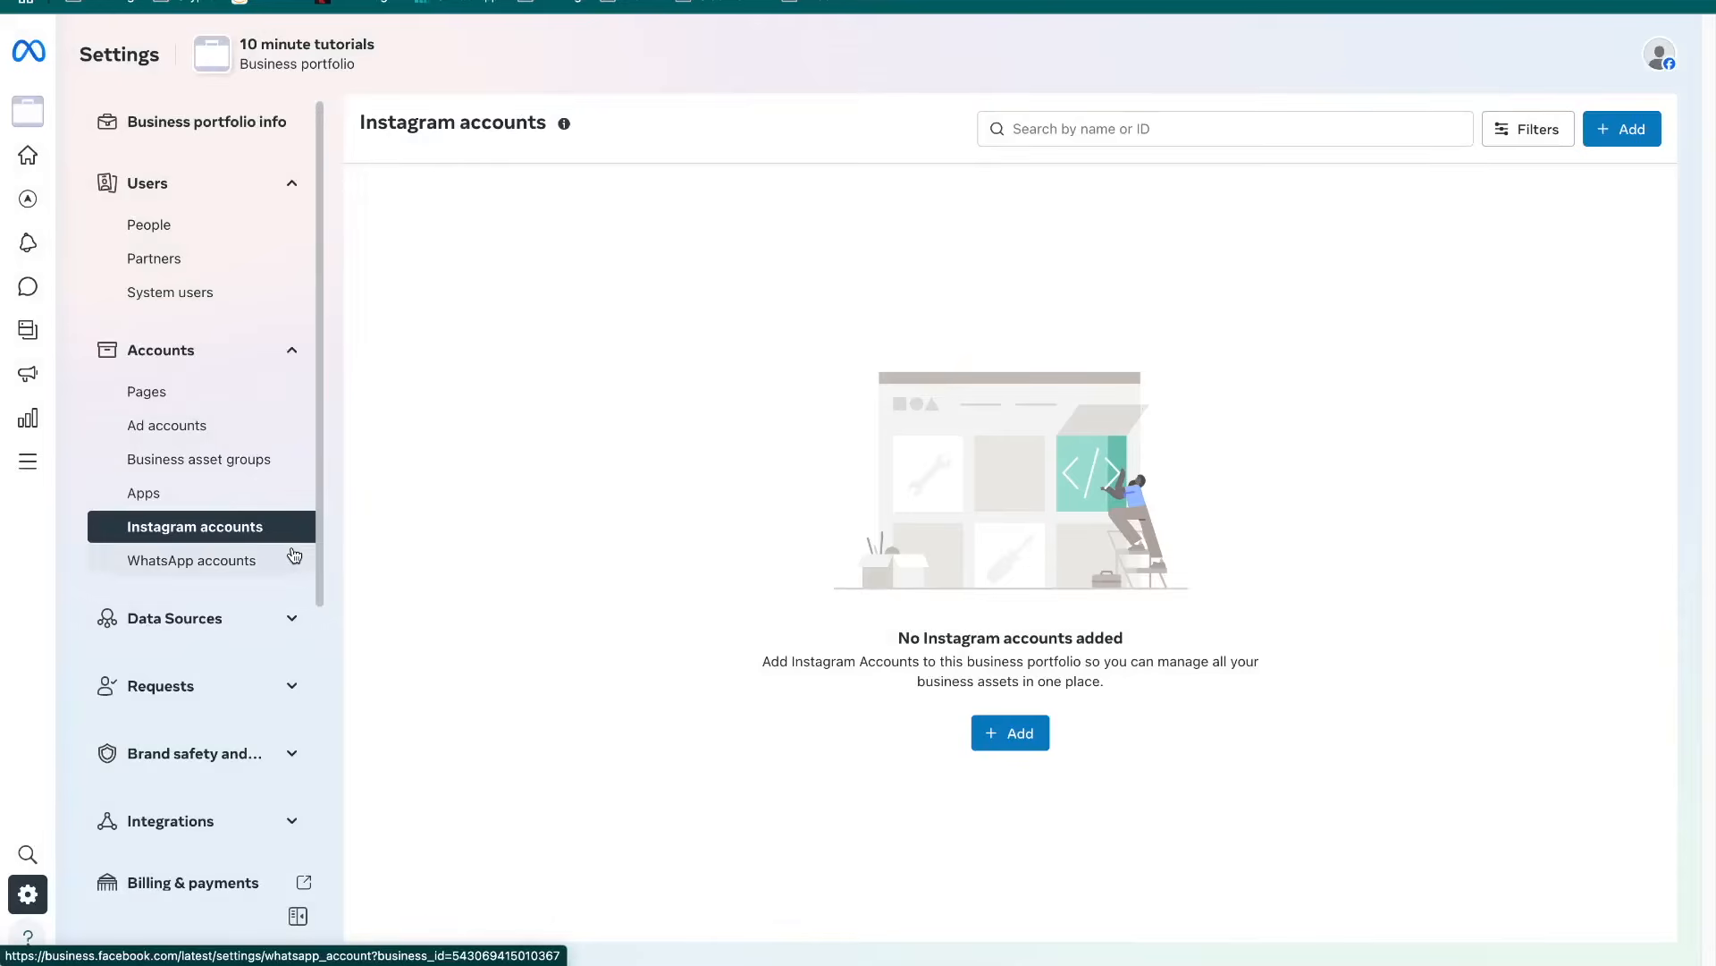
# View the ad accounts in Billing & payments and return to the business settings
pyautogui.scroll(-2, 239, 733)
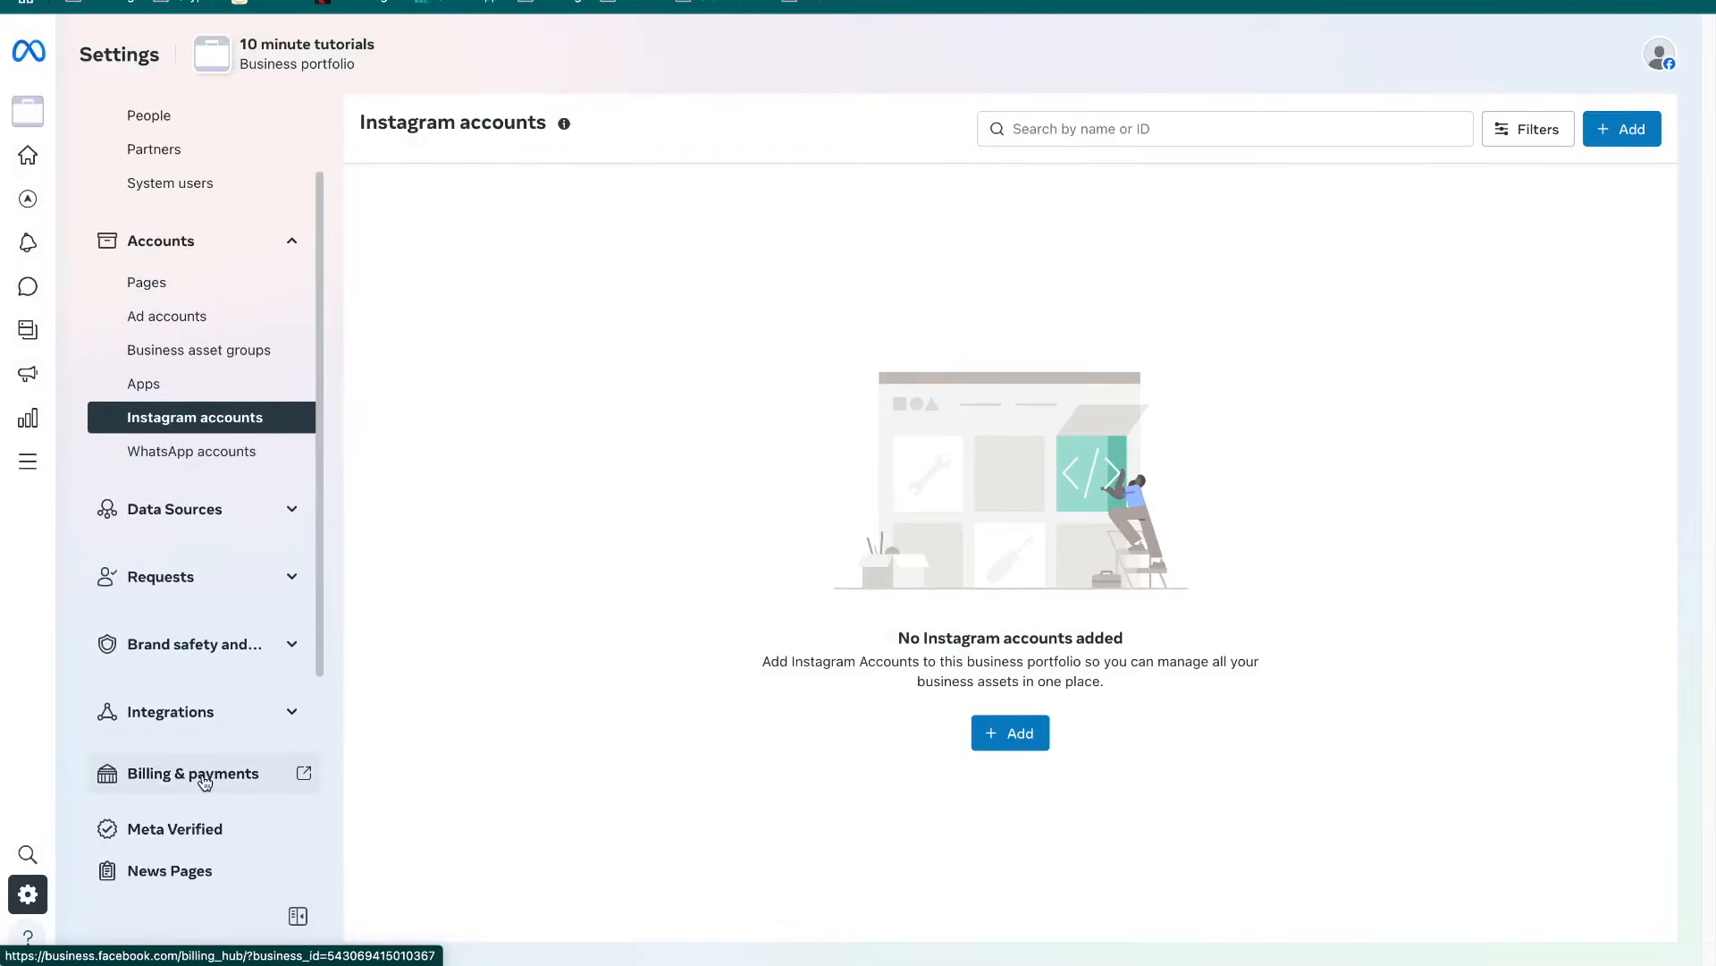
pyautogui.click(203, 774)
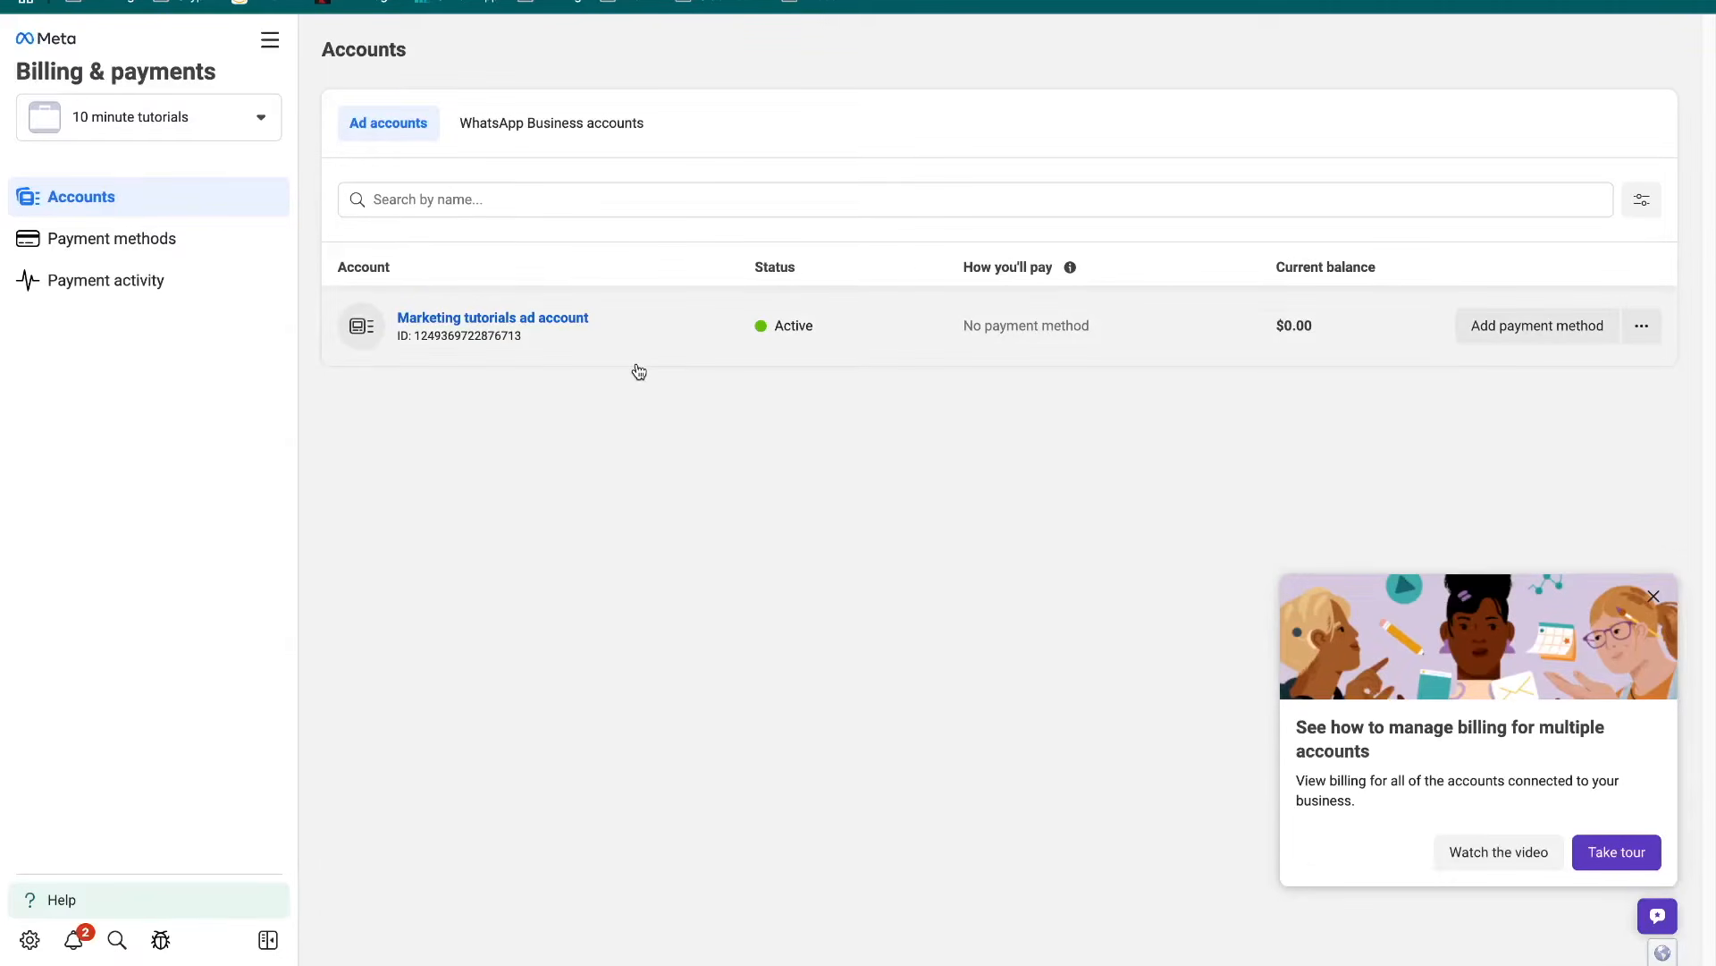
pyautogui.click(625, 2)
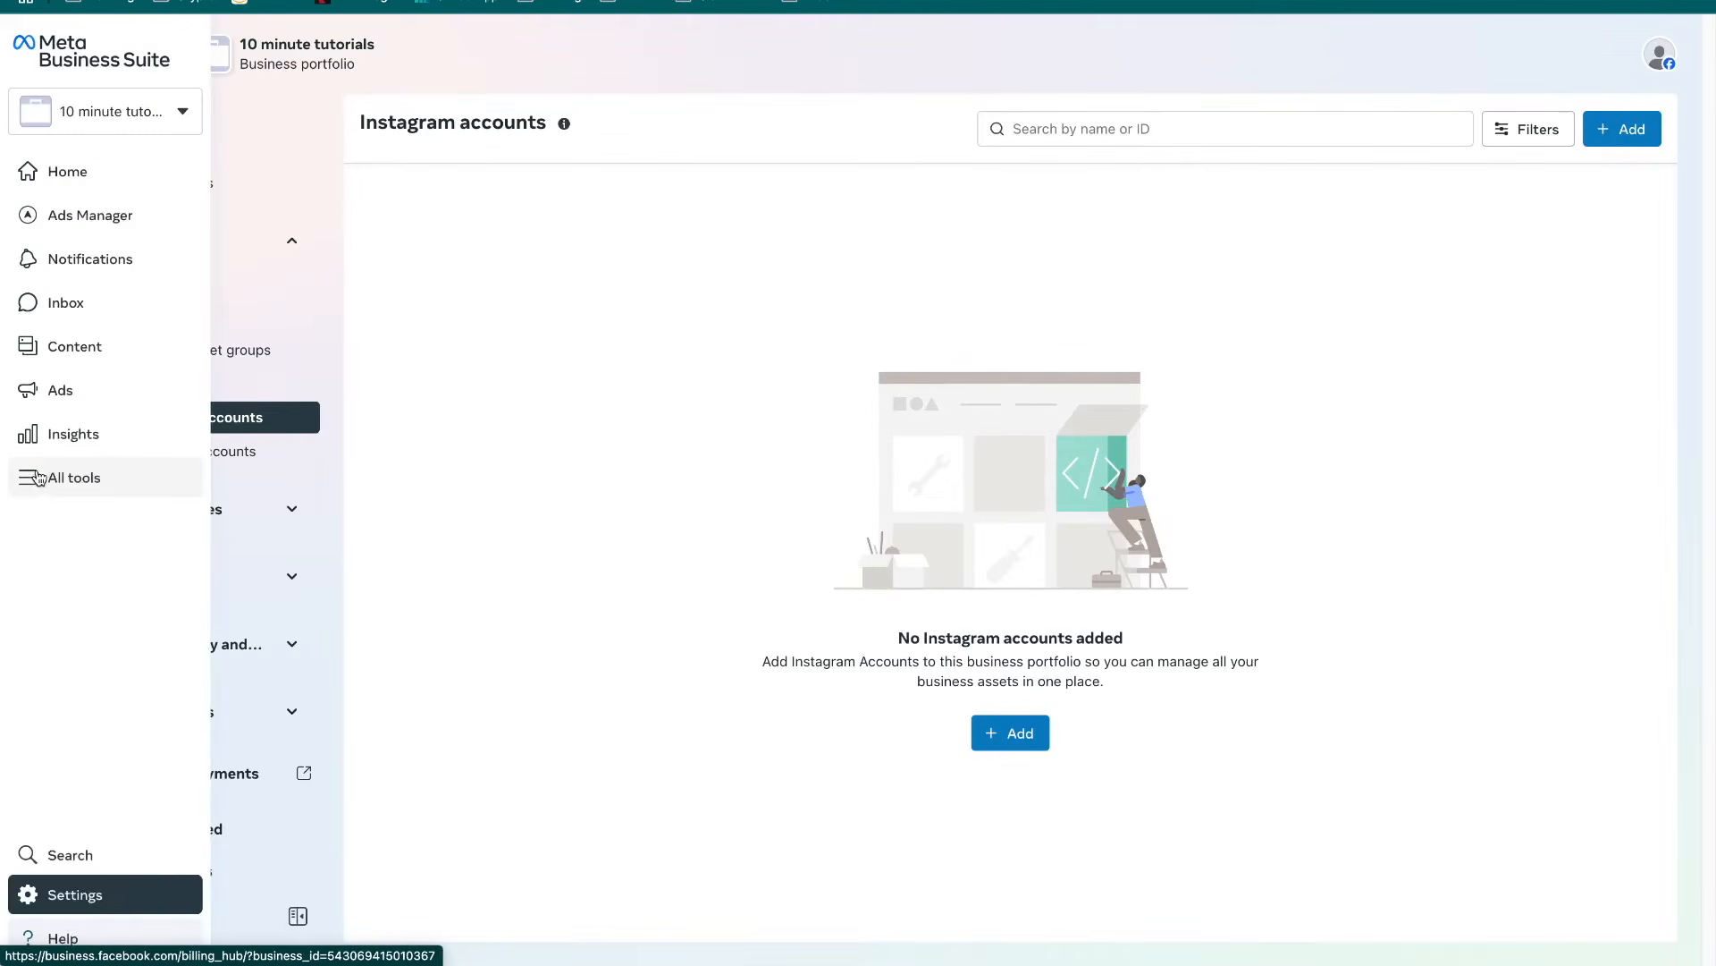
# Switch to Ads Manager and apply the Delivery column preset to the campaigns table
pyautogui.click(42, 481)
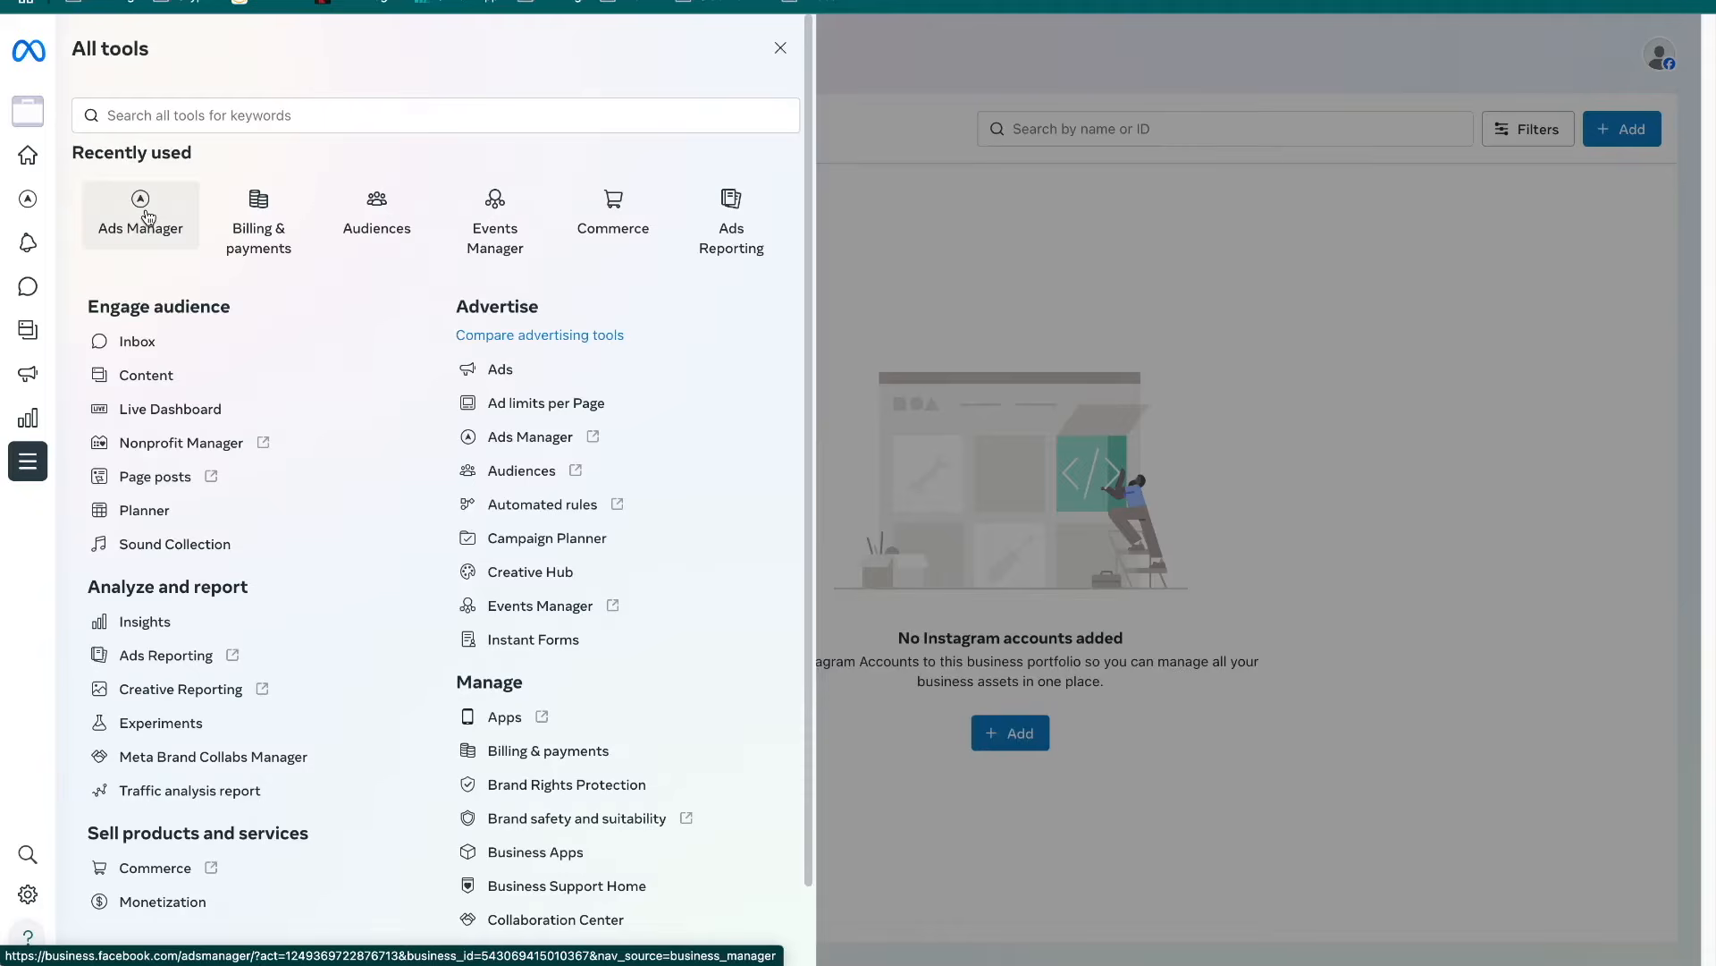
pyautogui.click(147, 217)
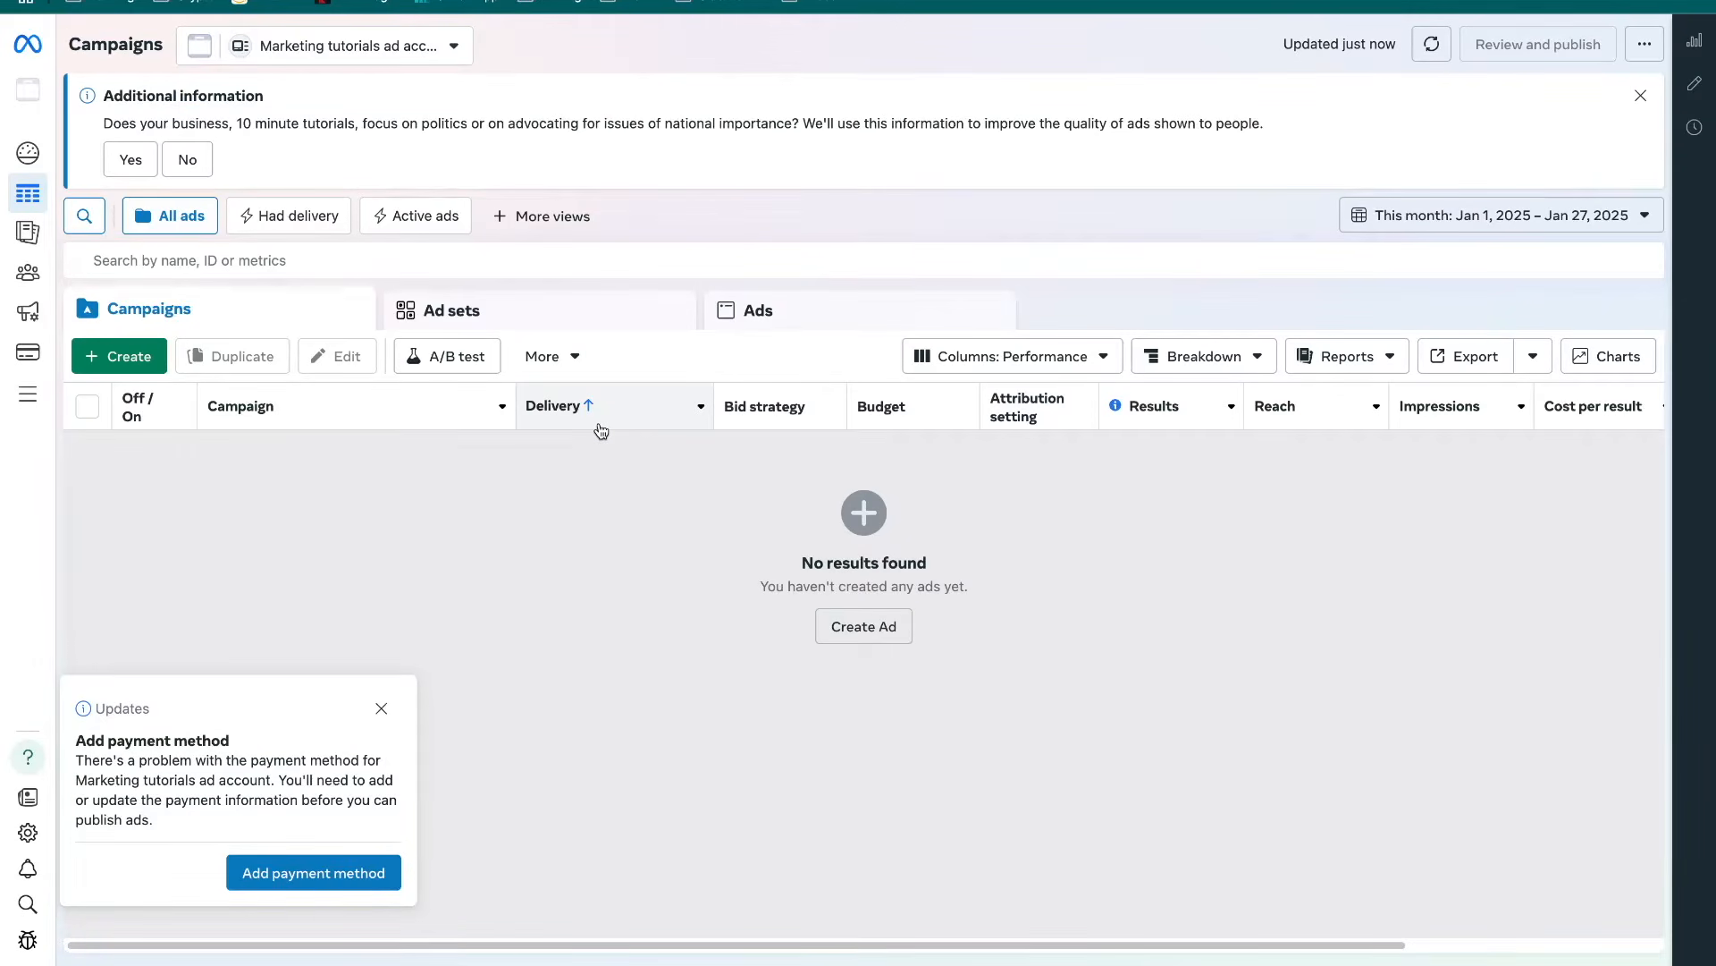
pyautogui.click(1028, 355)
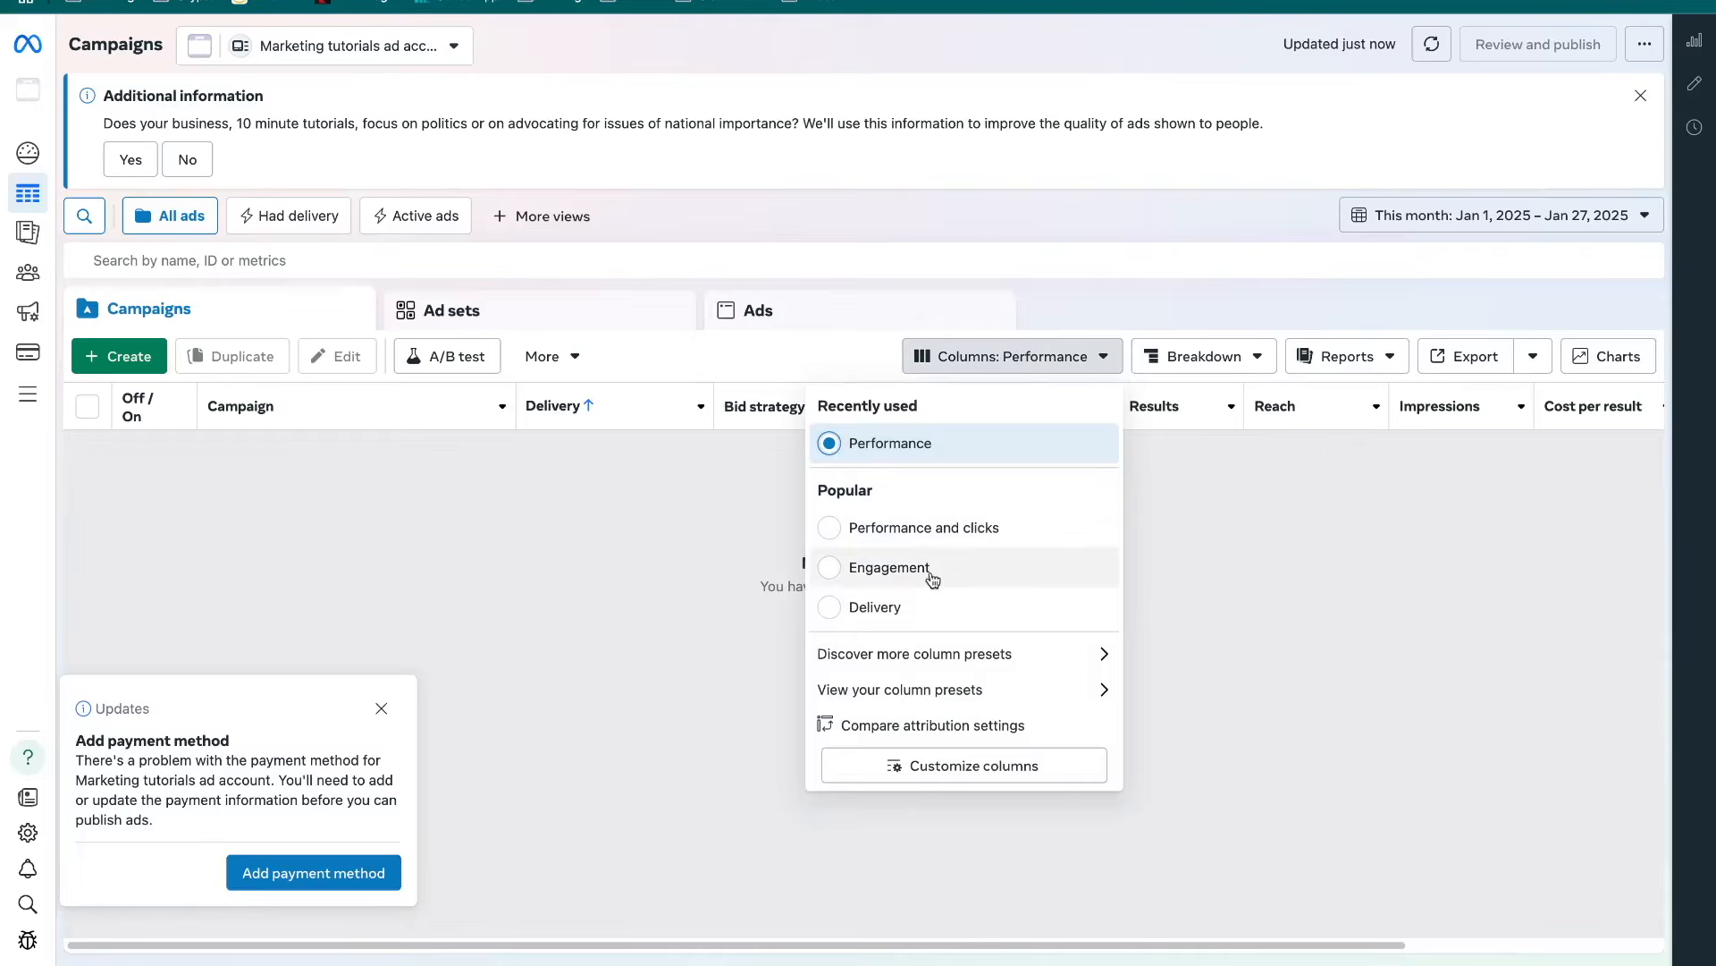
pyautogui.click(831, 616)
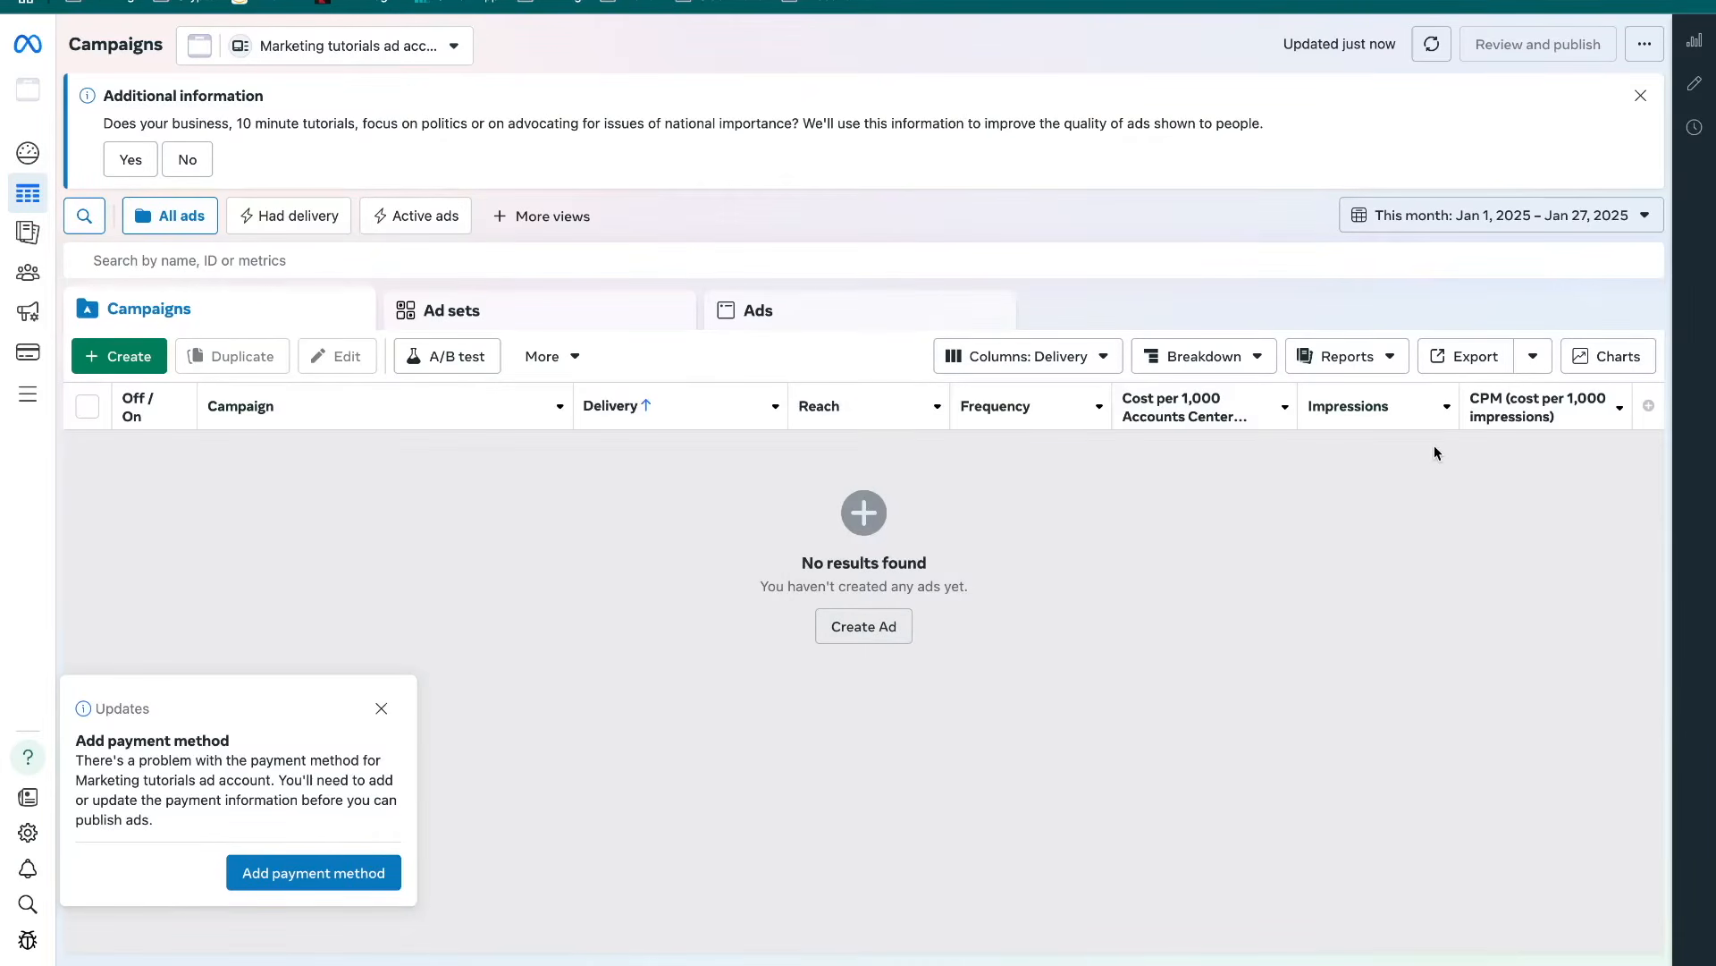
# View the date range options for the campaigns table and close them without a change
pyautogui.click(1458, 219)
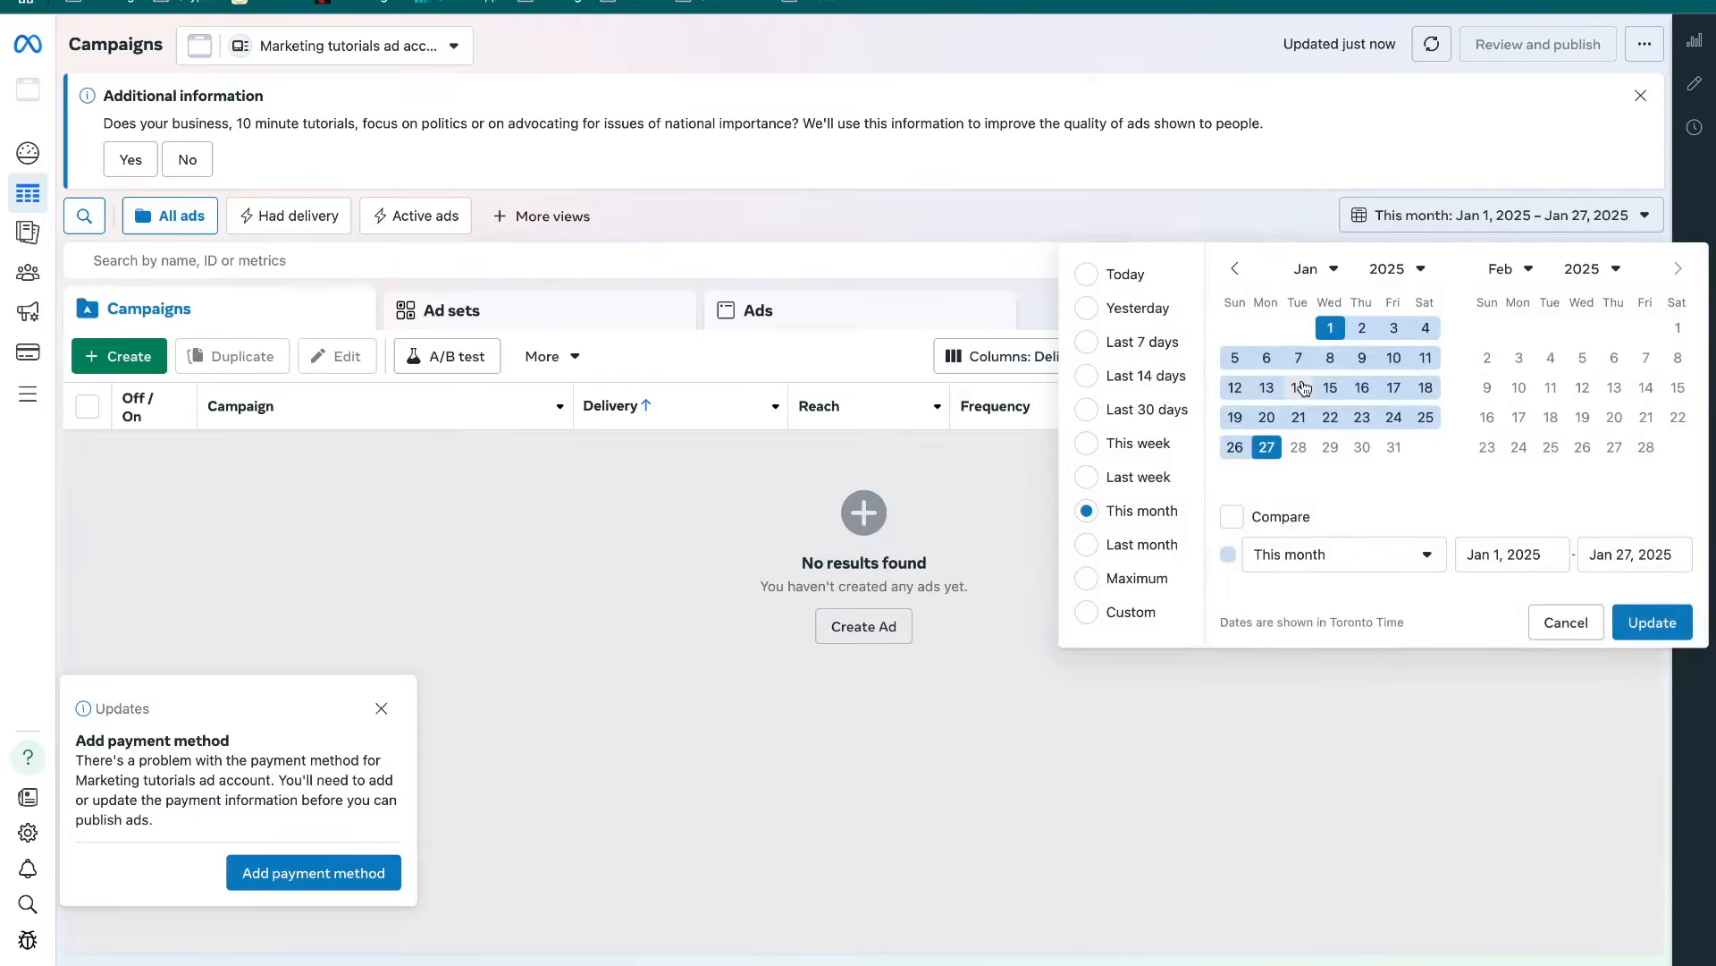
pyautogui.click(1392, 224)
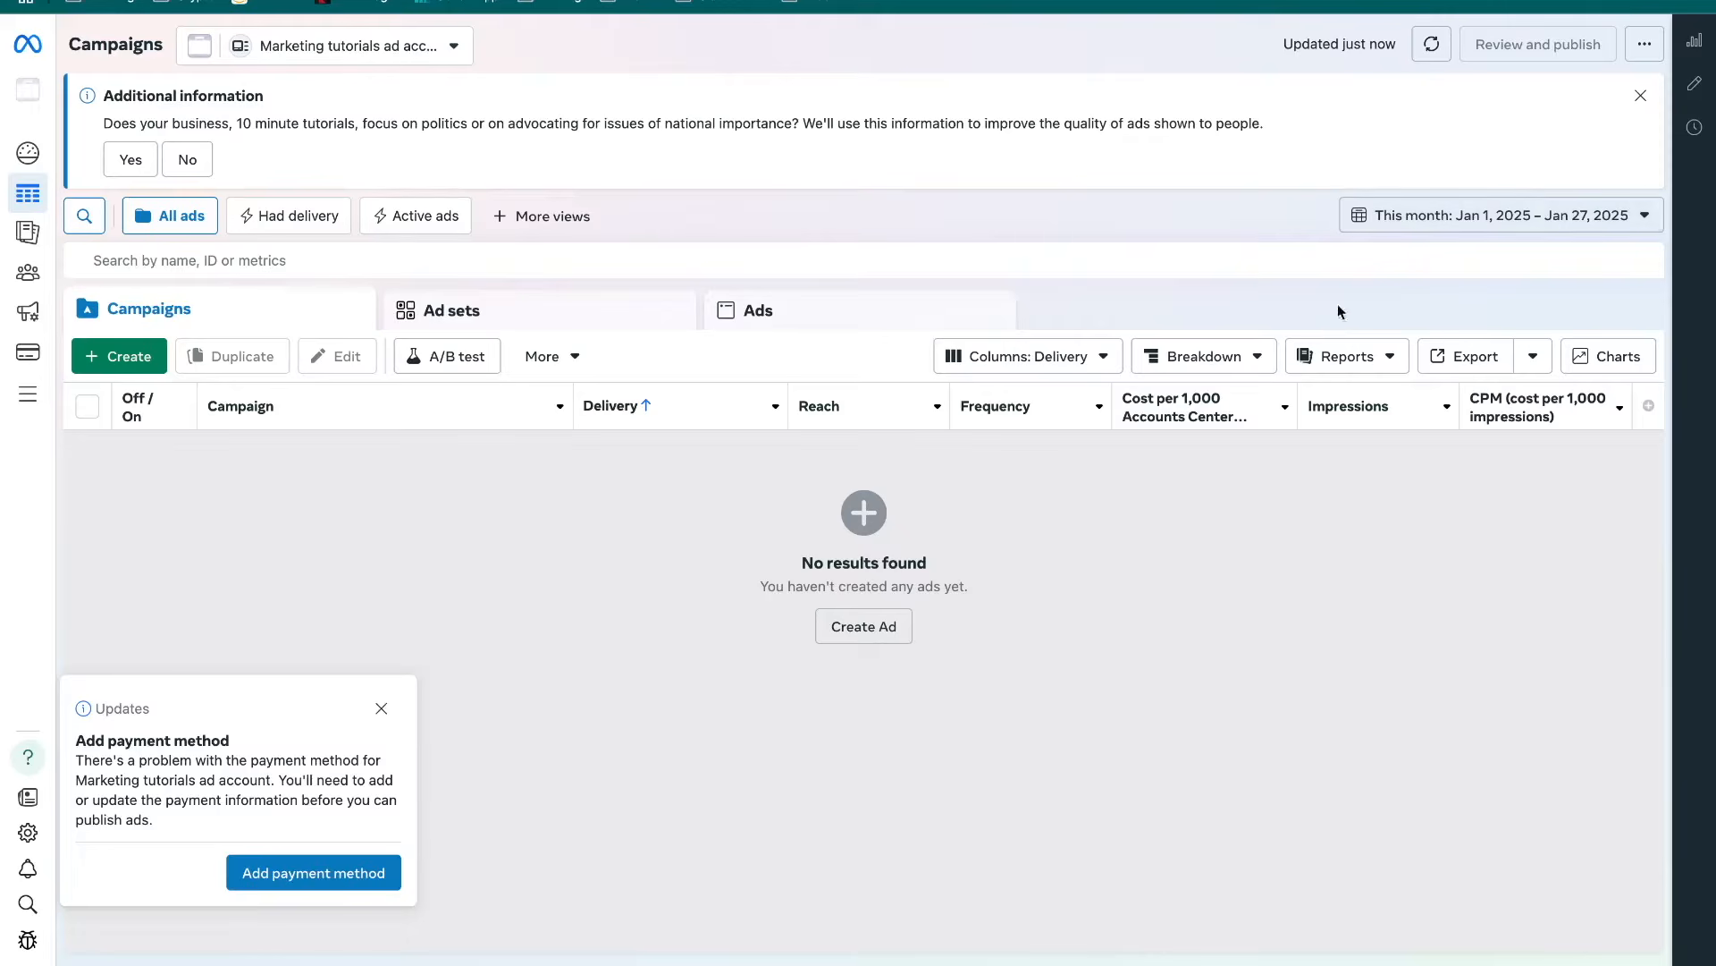
# Customize the campaigns table by adding the Post shares metric from the Page post engagement group and apply the columns
pyautogui.click(1086, 357)
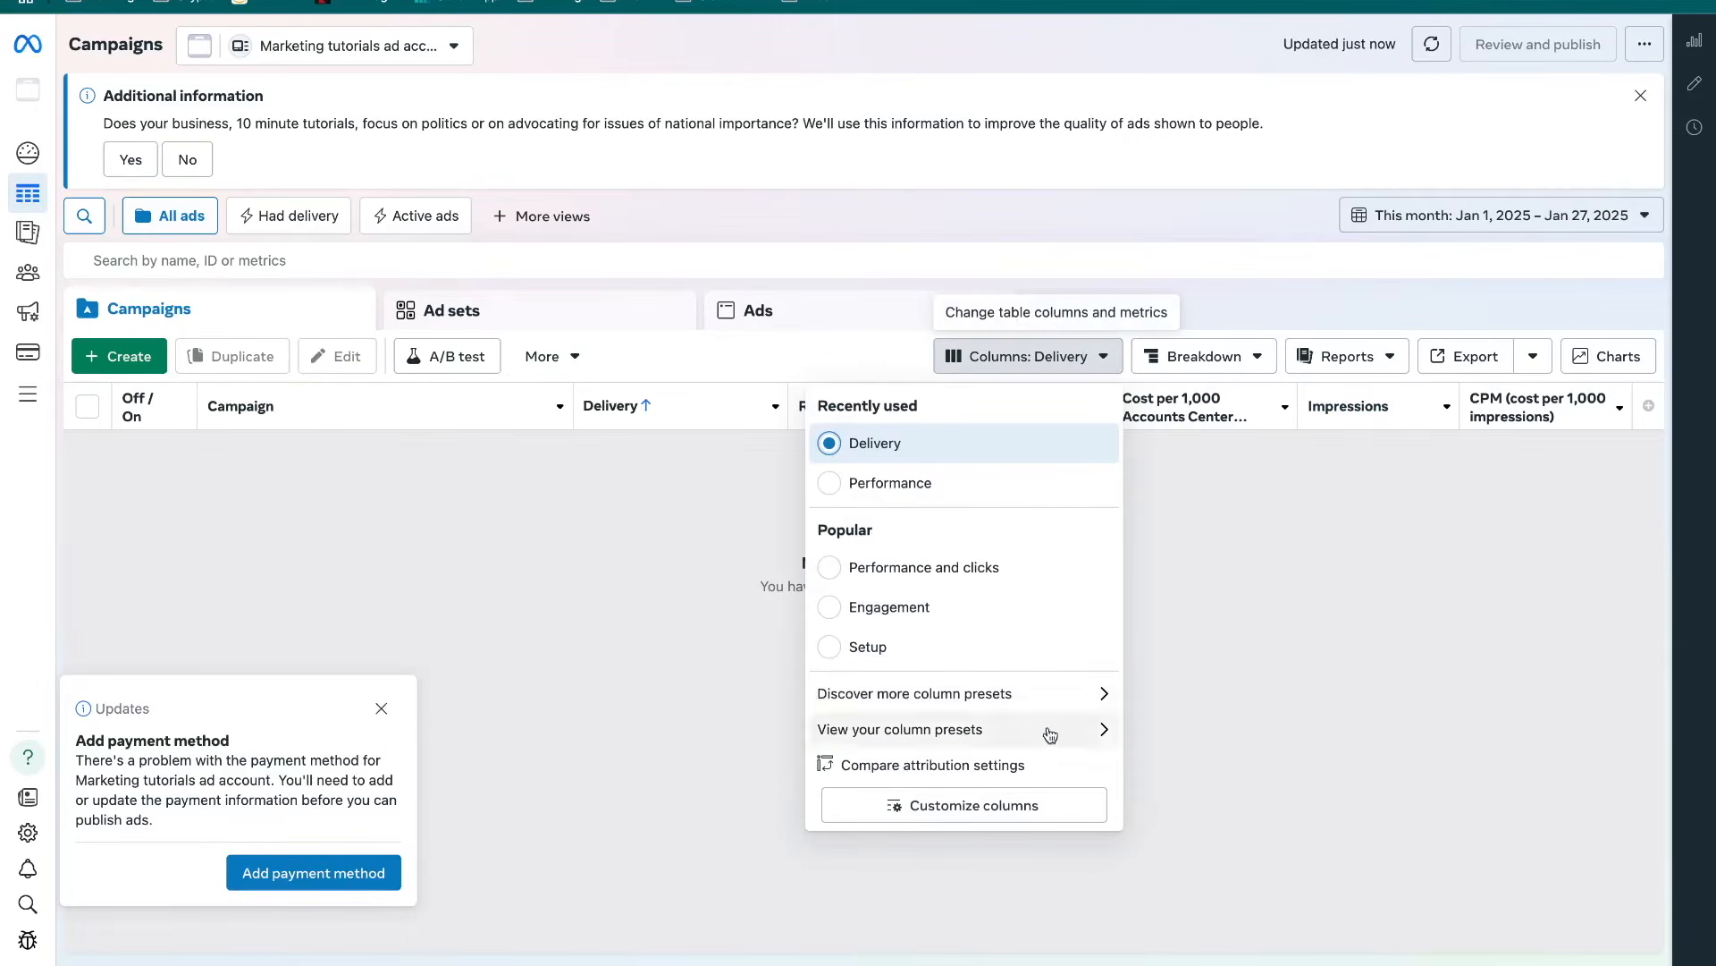
pyautogui.click(992, 819)
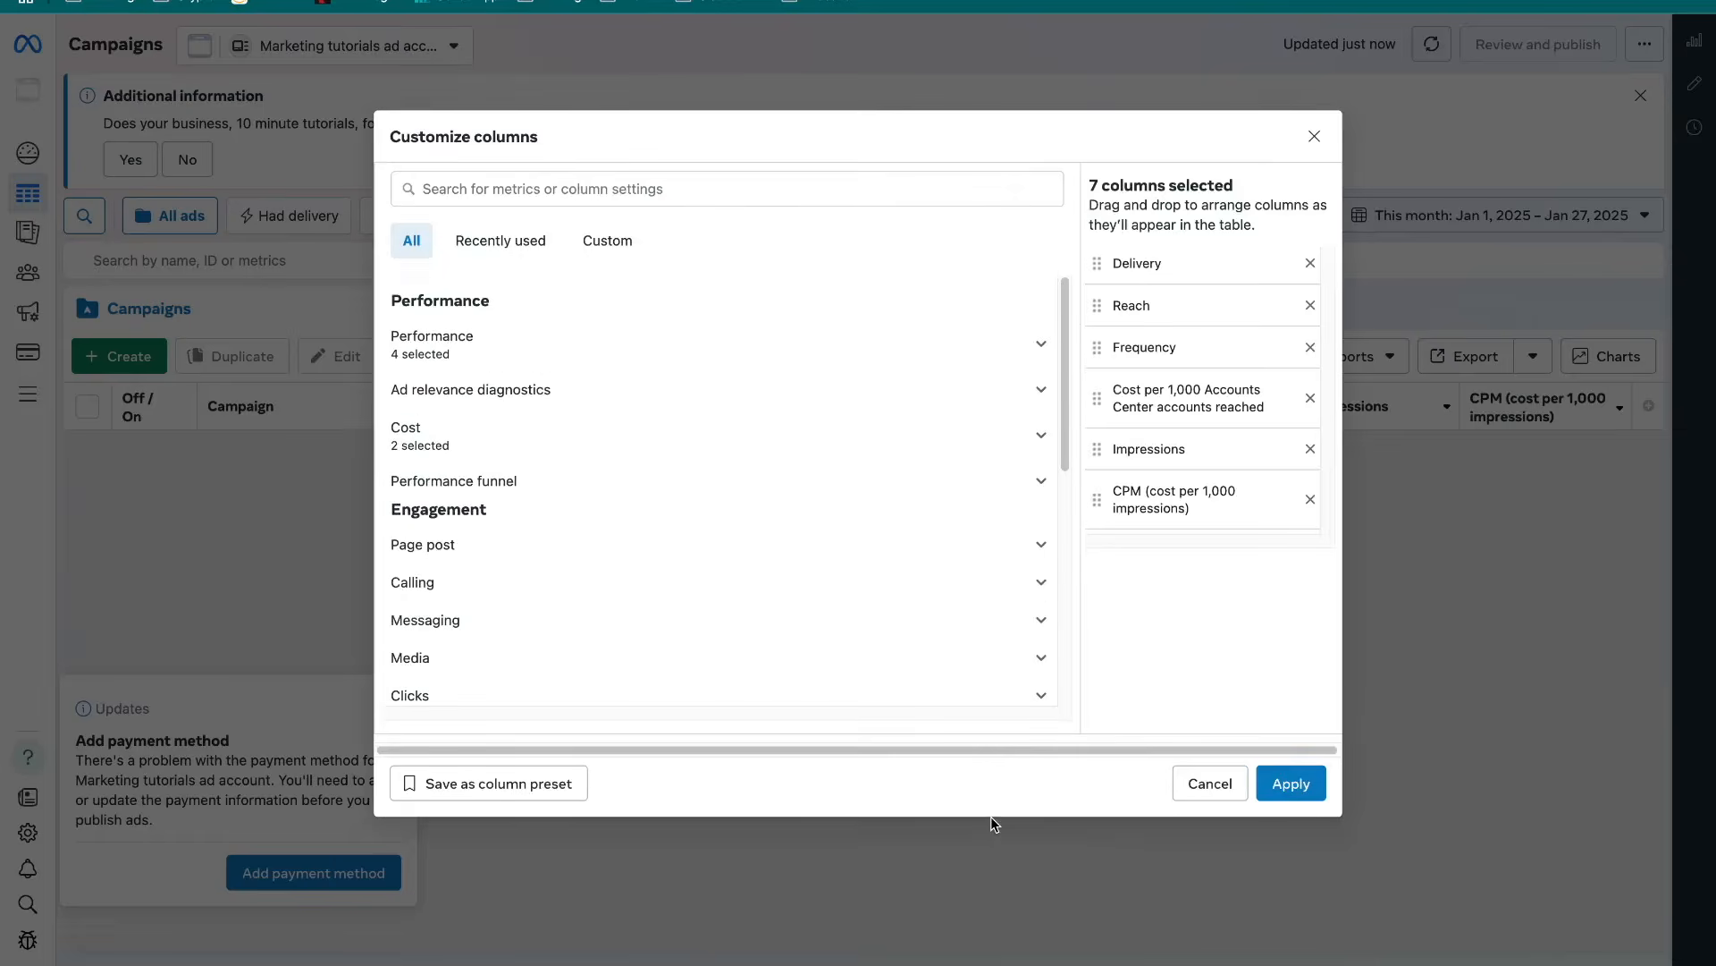
pyautogui.click(675, 544)
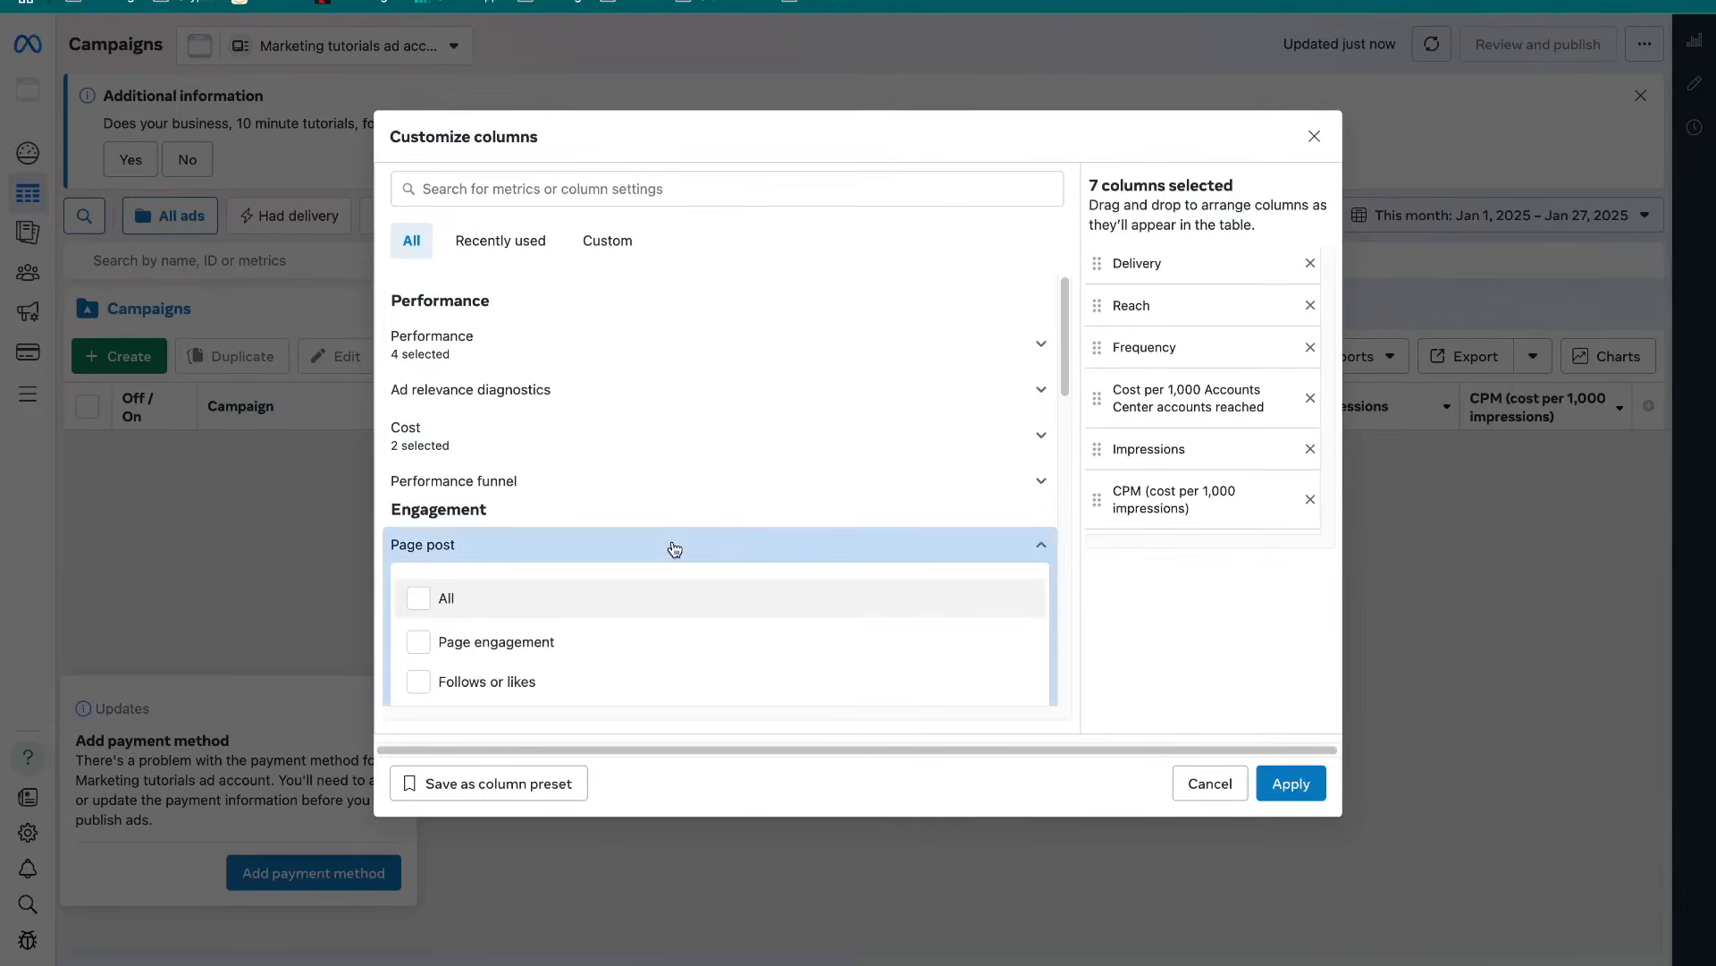
pyautogui.scroll(-2, 675, 549)
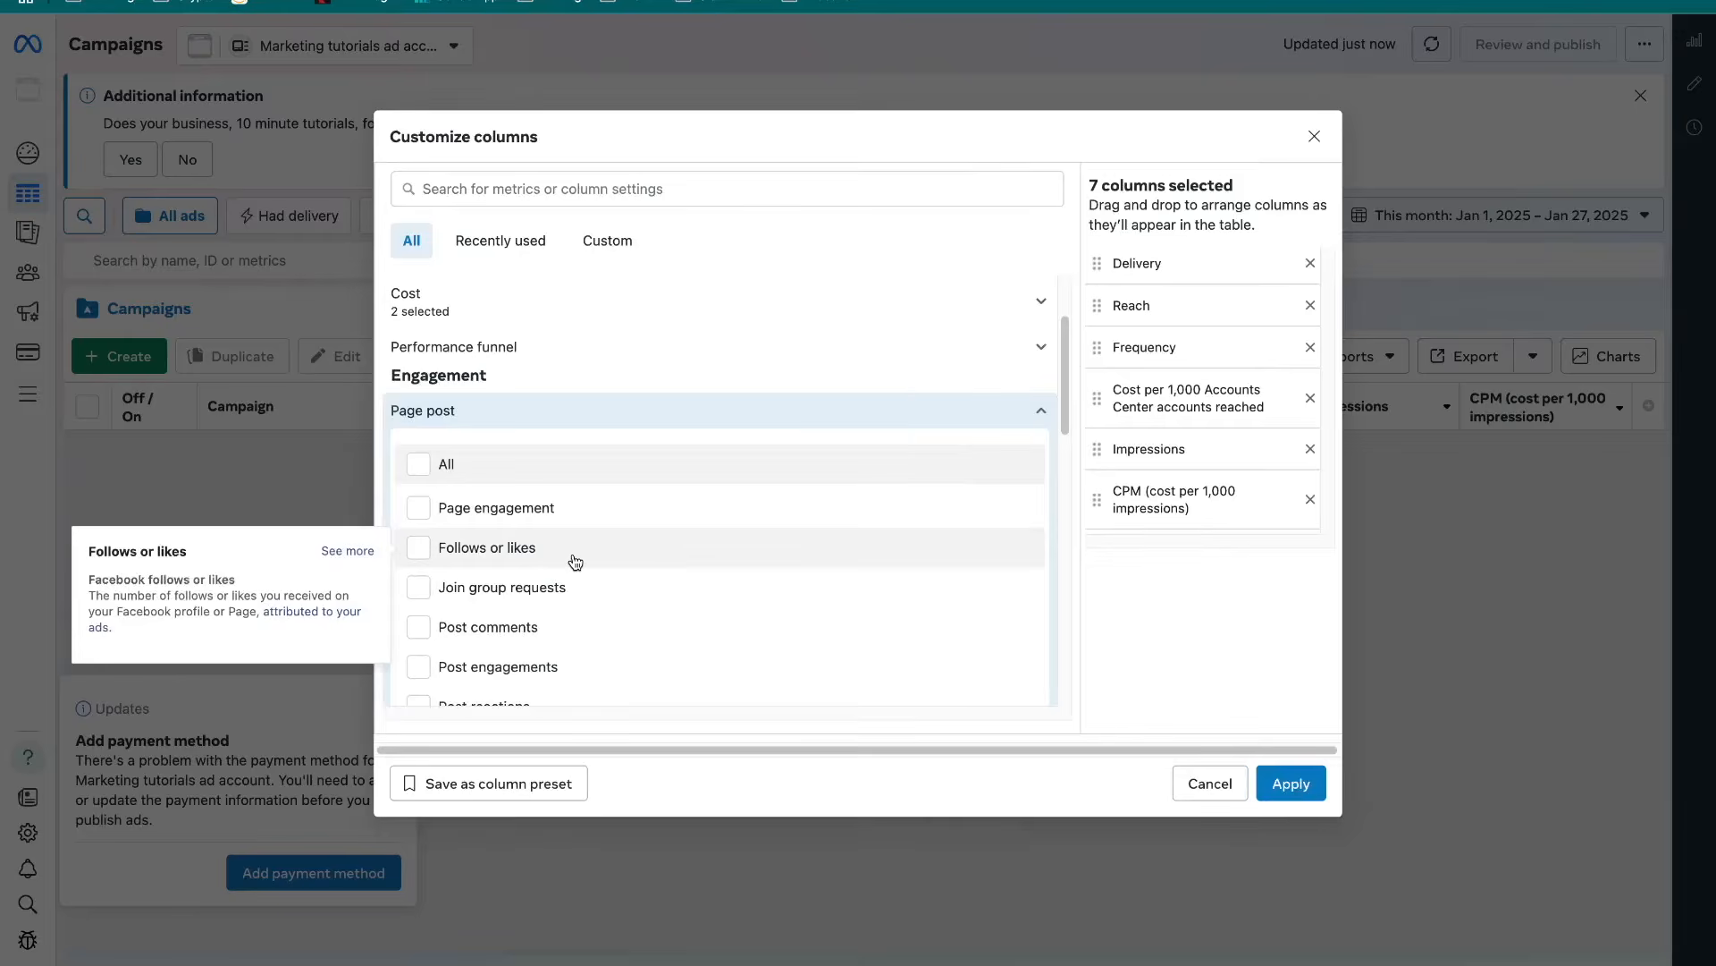
pyautogui.scroll(-1, 575, 561)
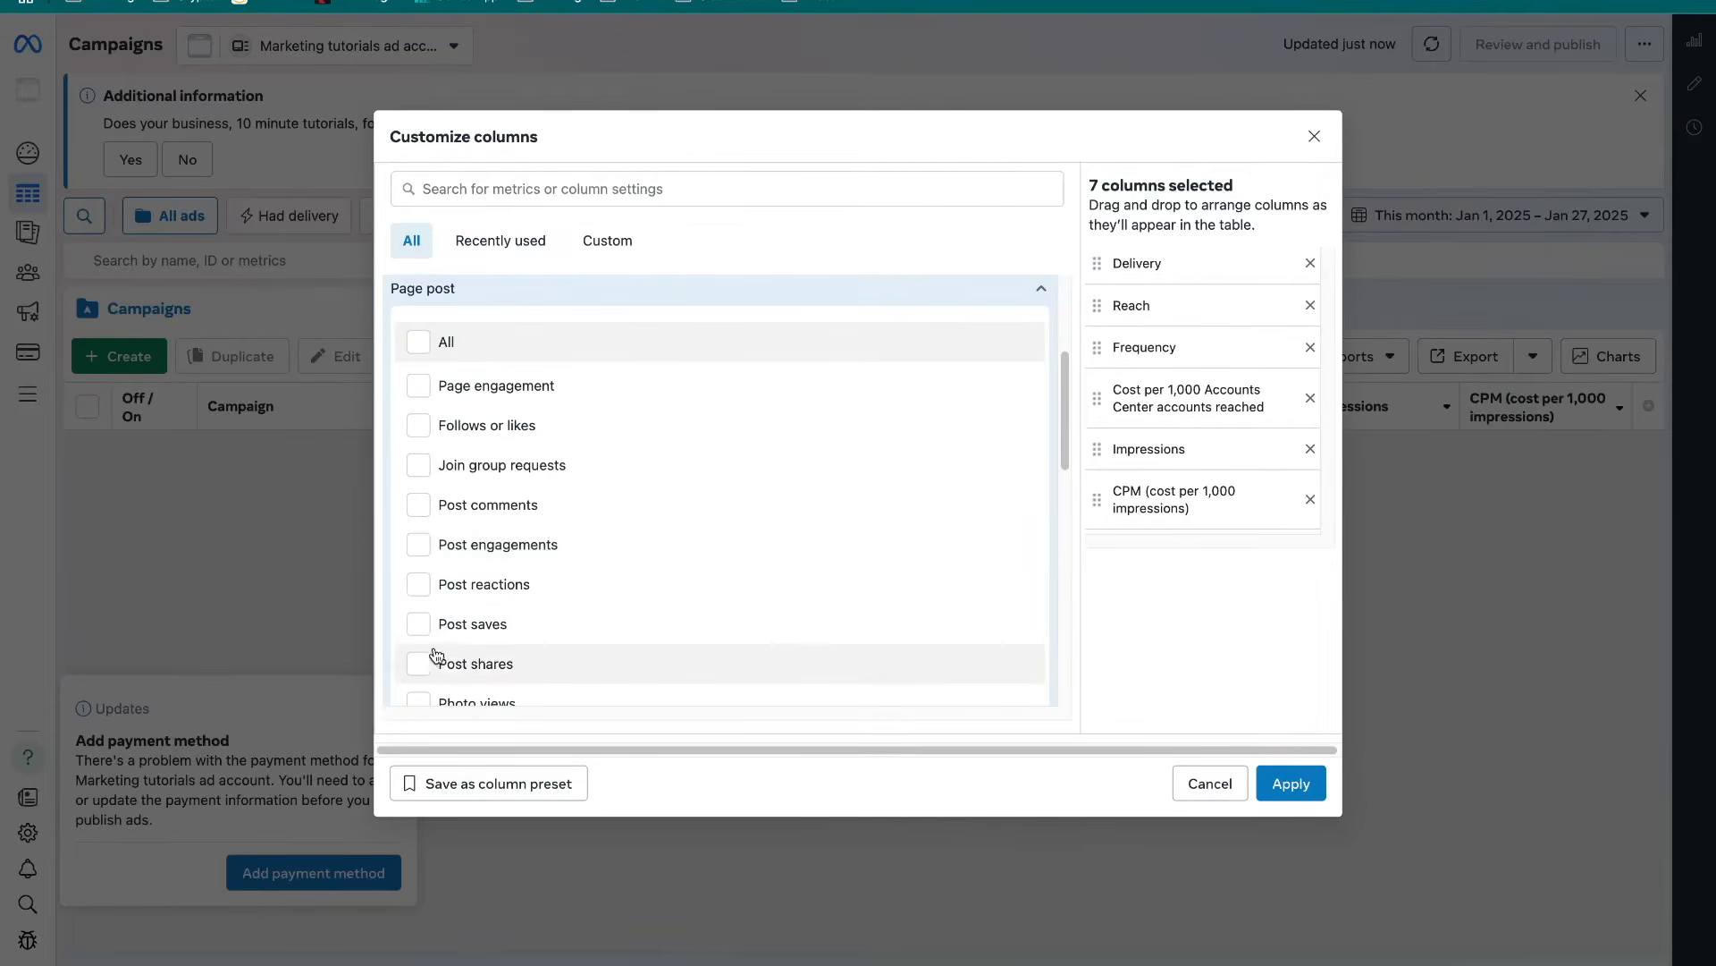
pyautogui.moveTo(428, 671)
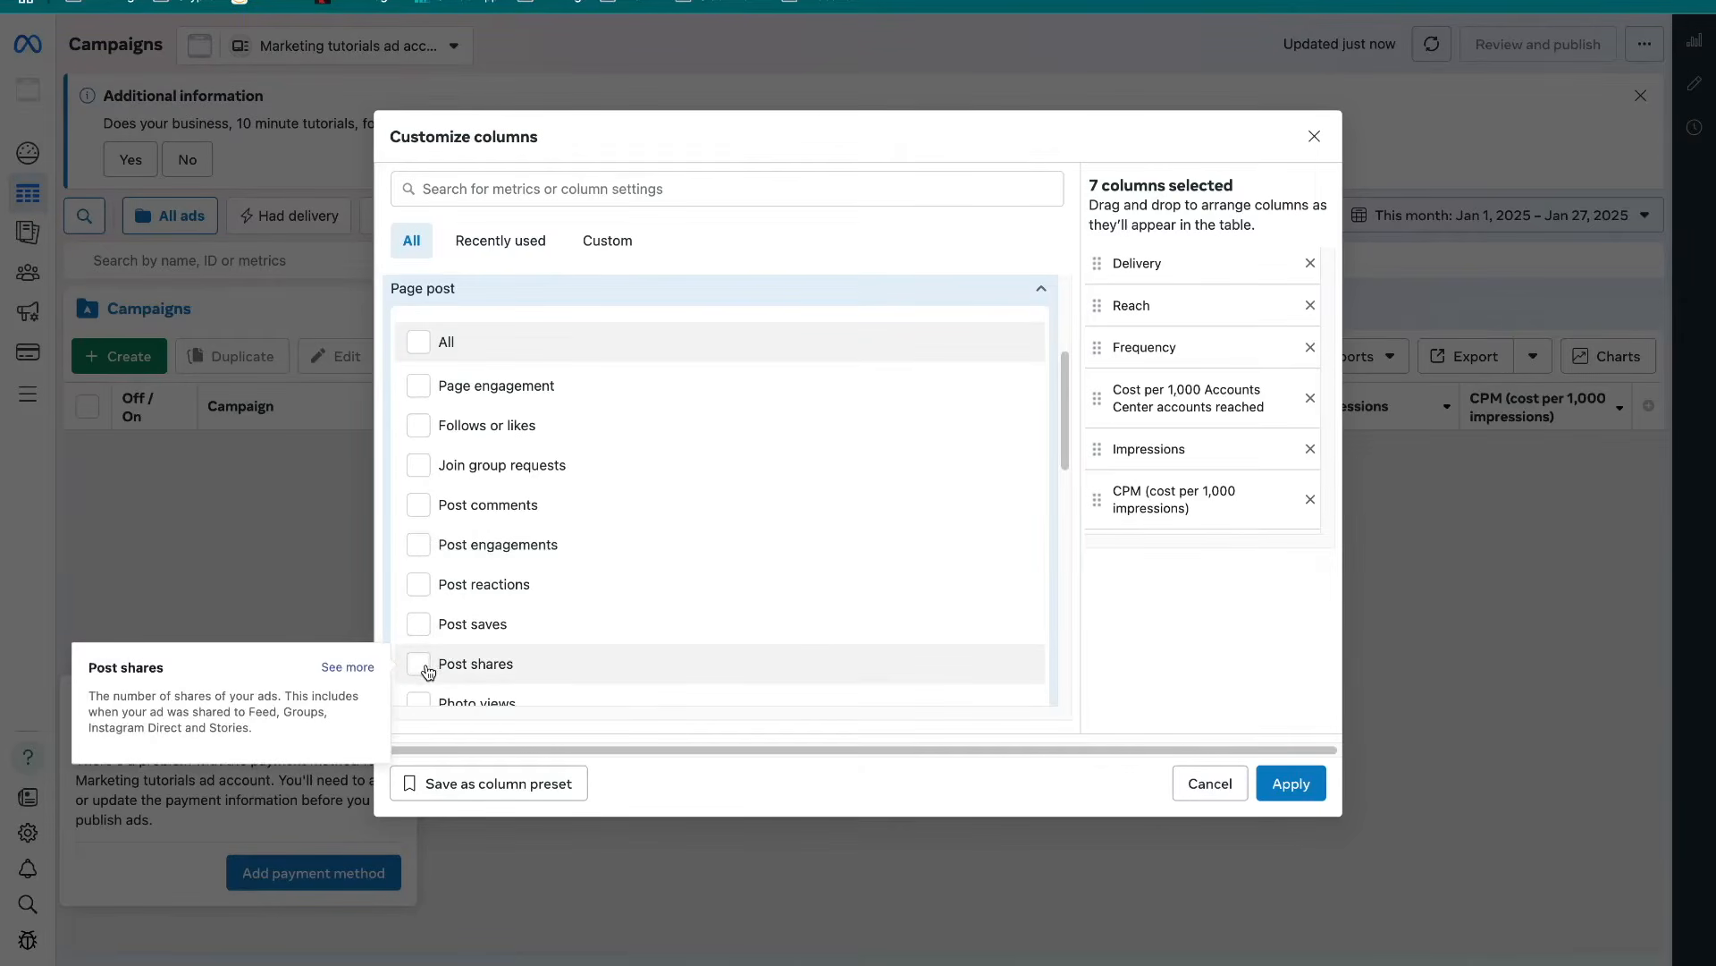
pyautogui.click(418, 663)
pyautogui.click(1291, 783)
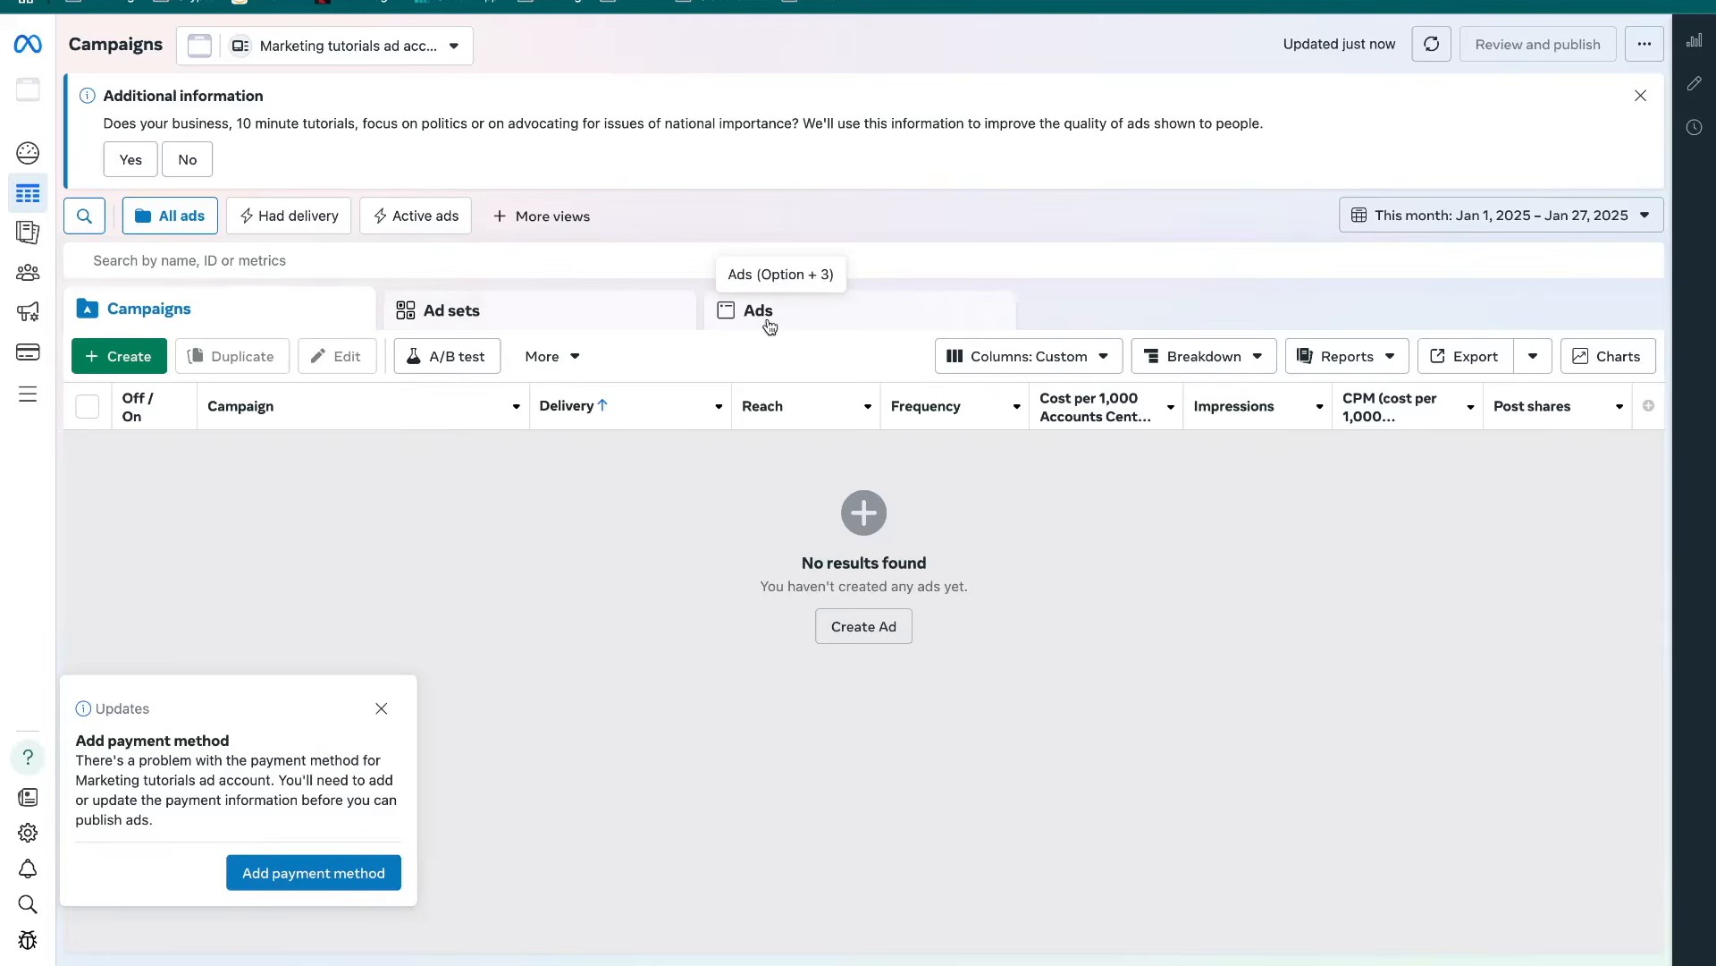
# Create a new Auction campaign with the Traffic objective and the Manual traffic campaign setup
pyautogui.click(135, 356)
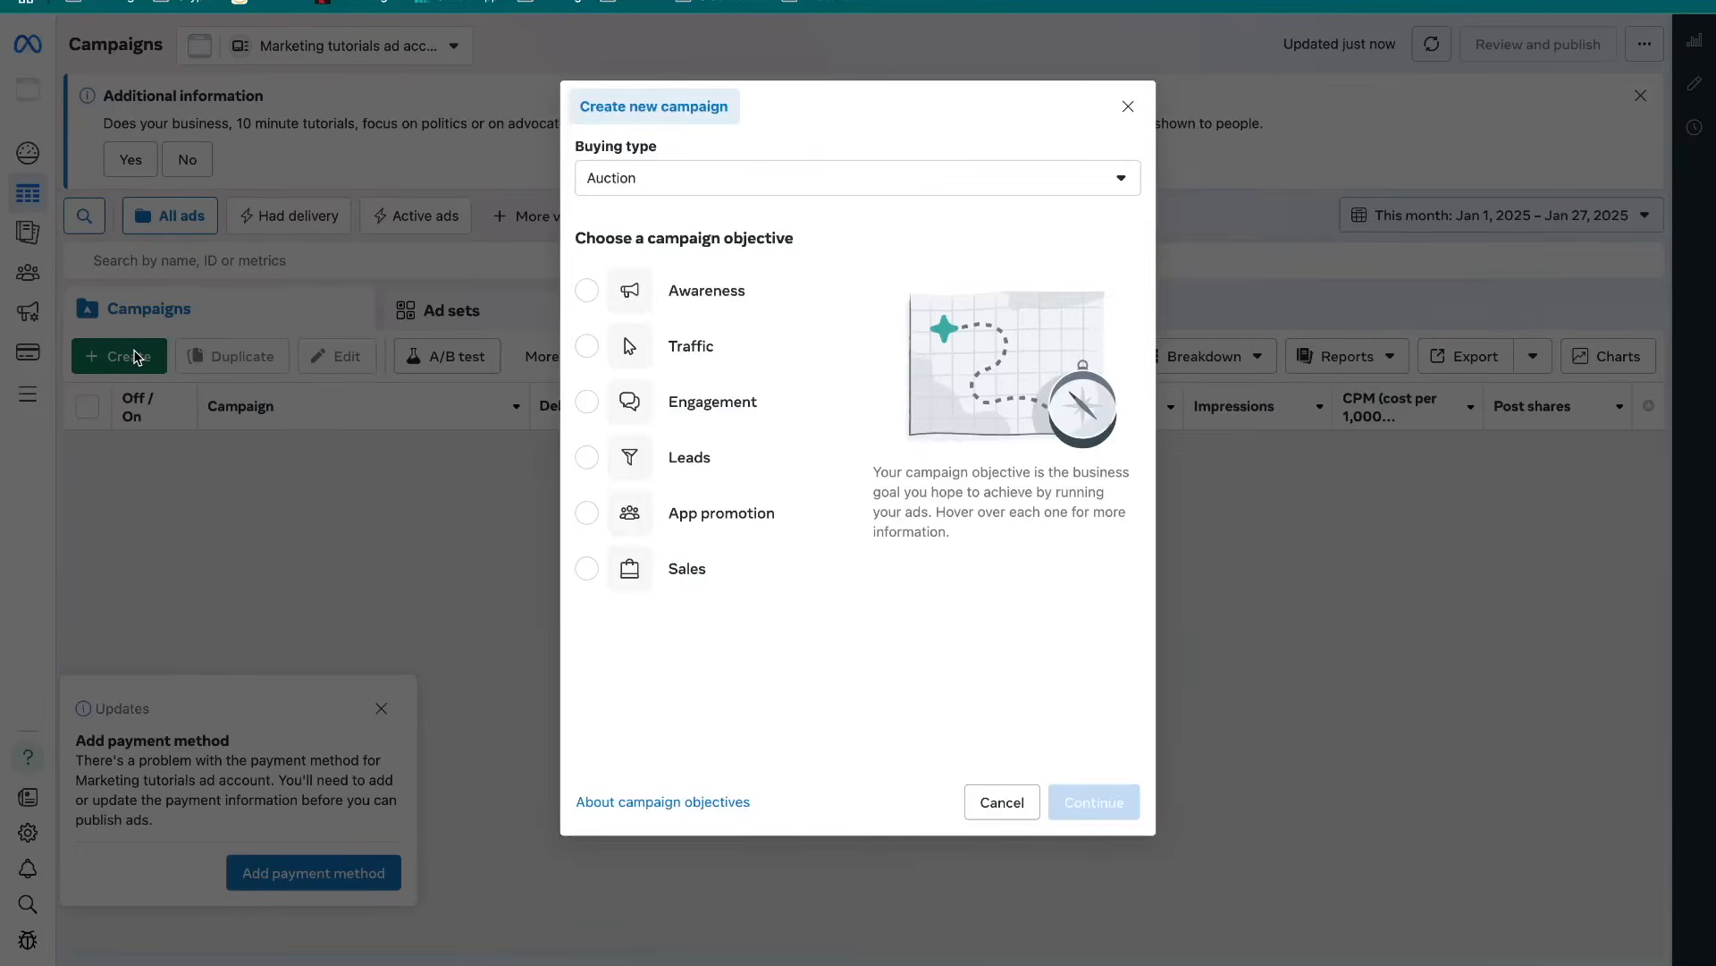
pyautogui.moveTo(728, 334)
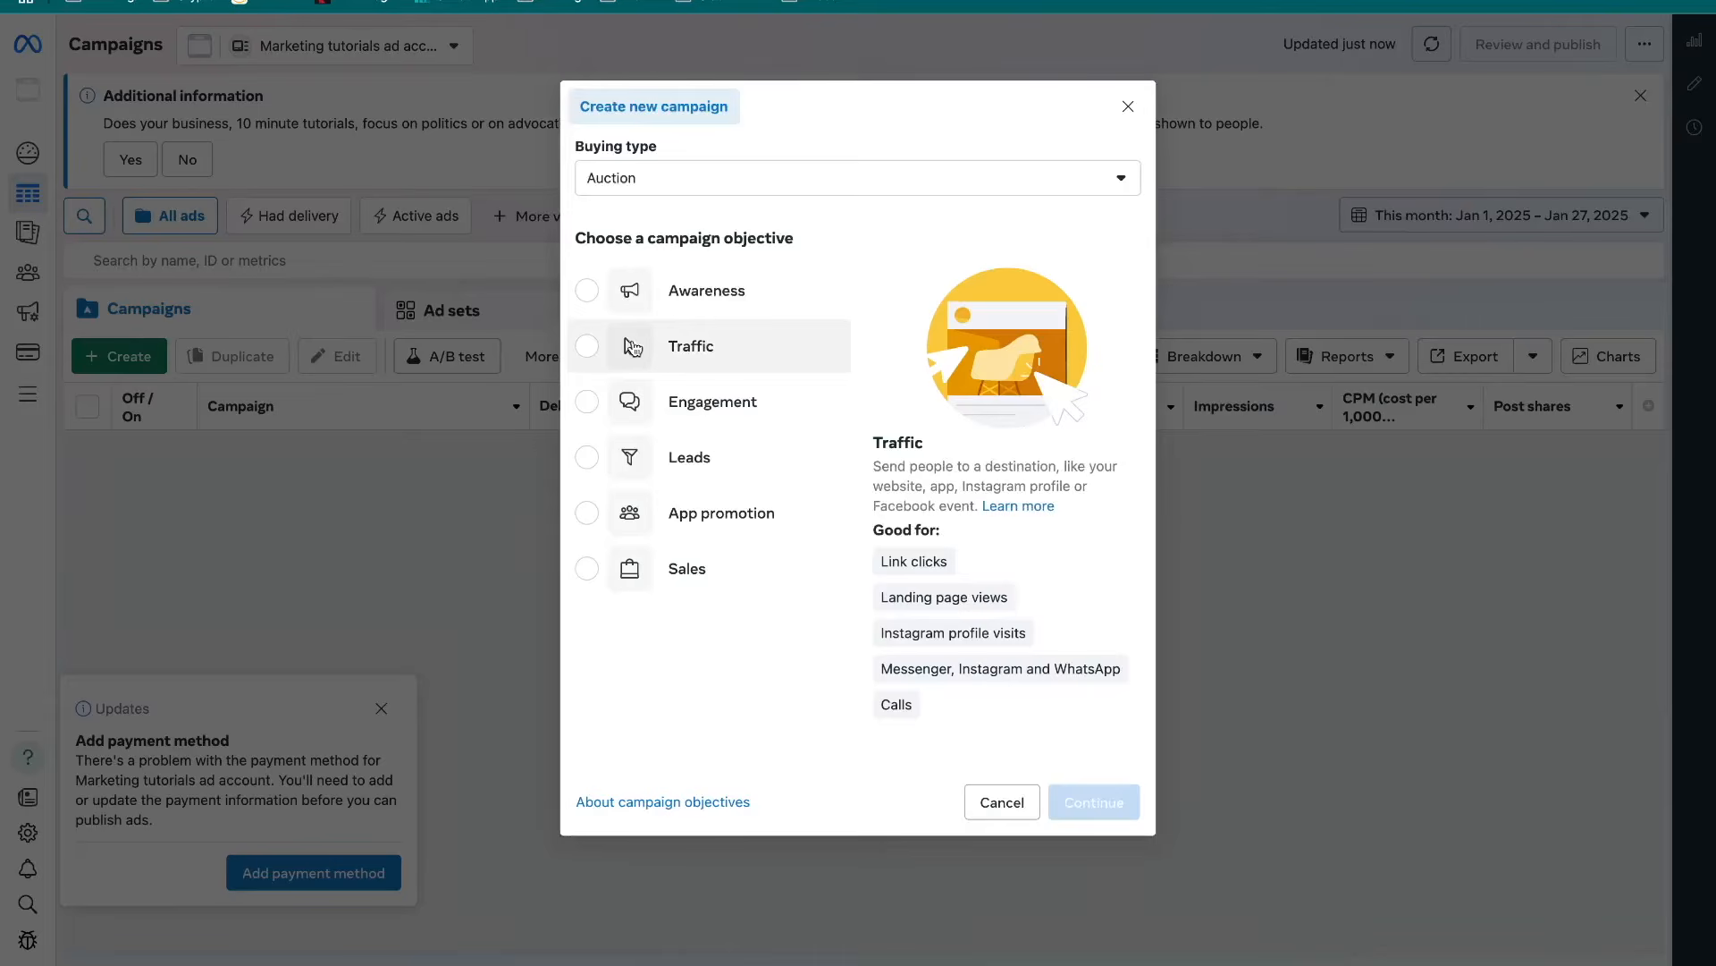
pyautogui.click(588, 349)
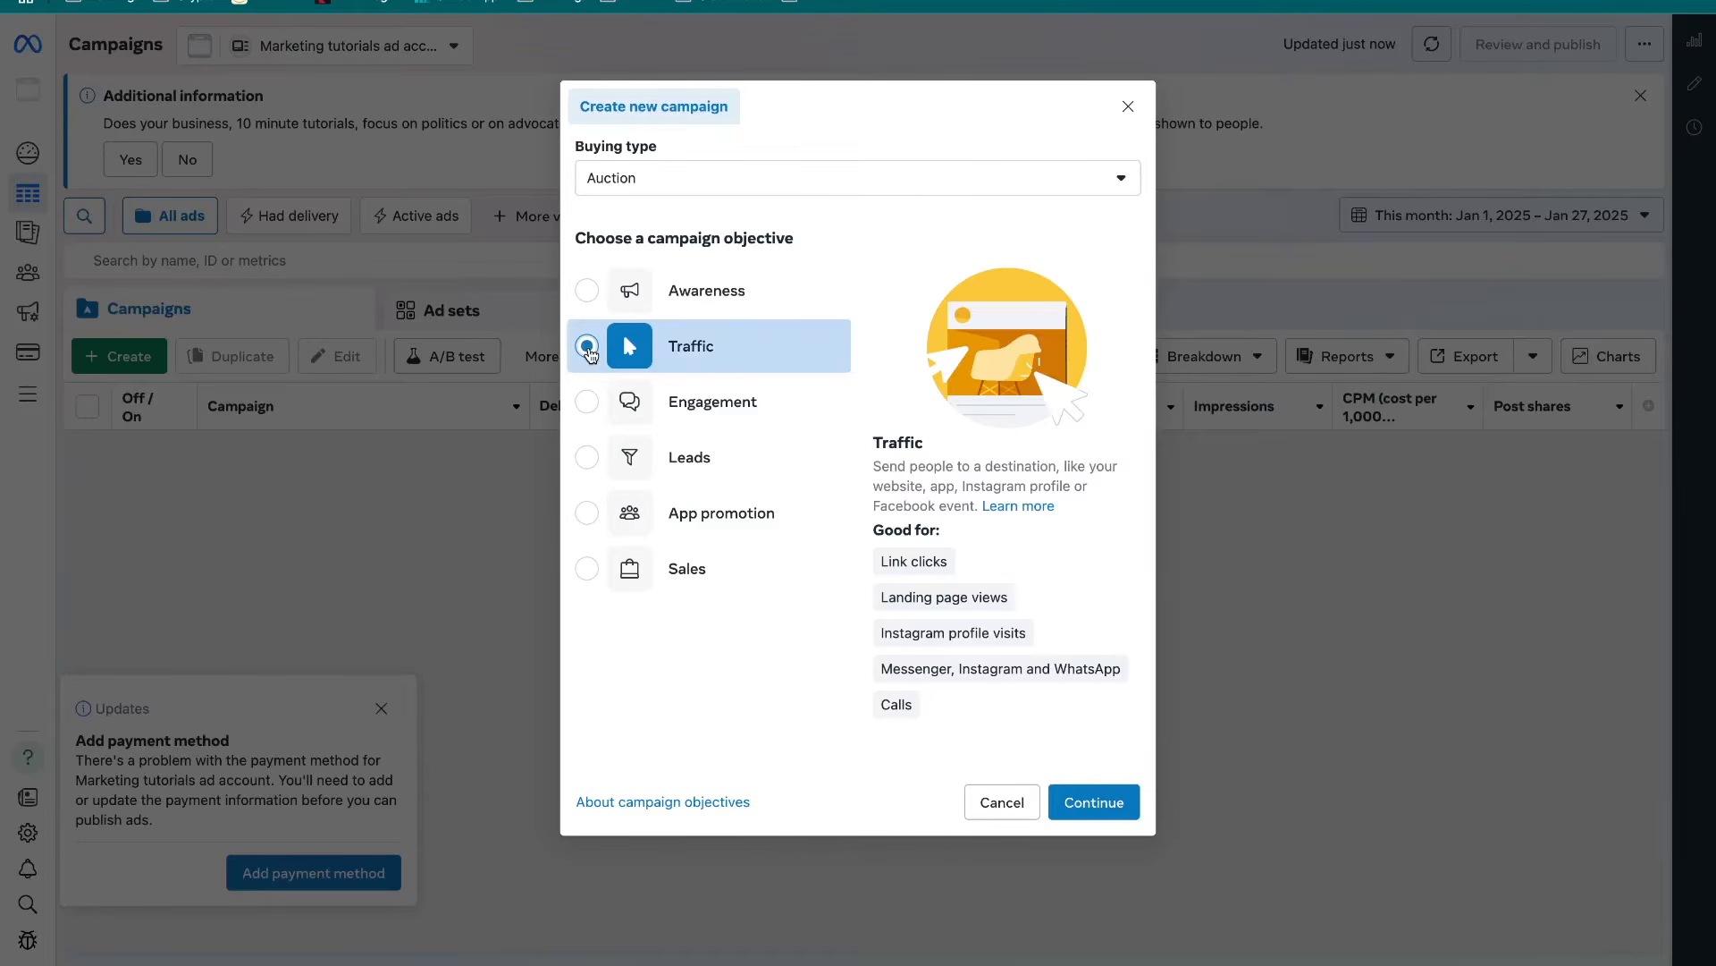
pyautogui.click(1107, 804)
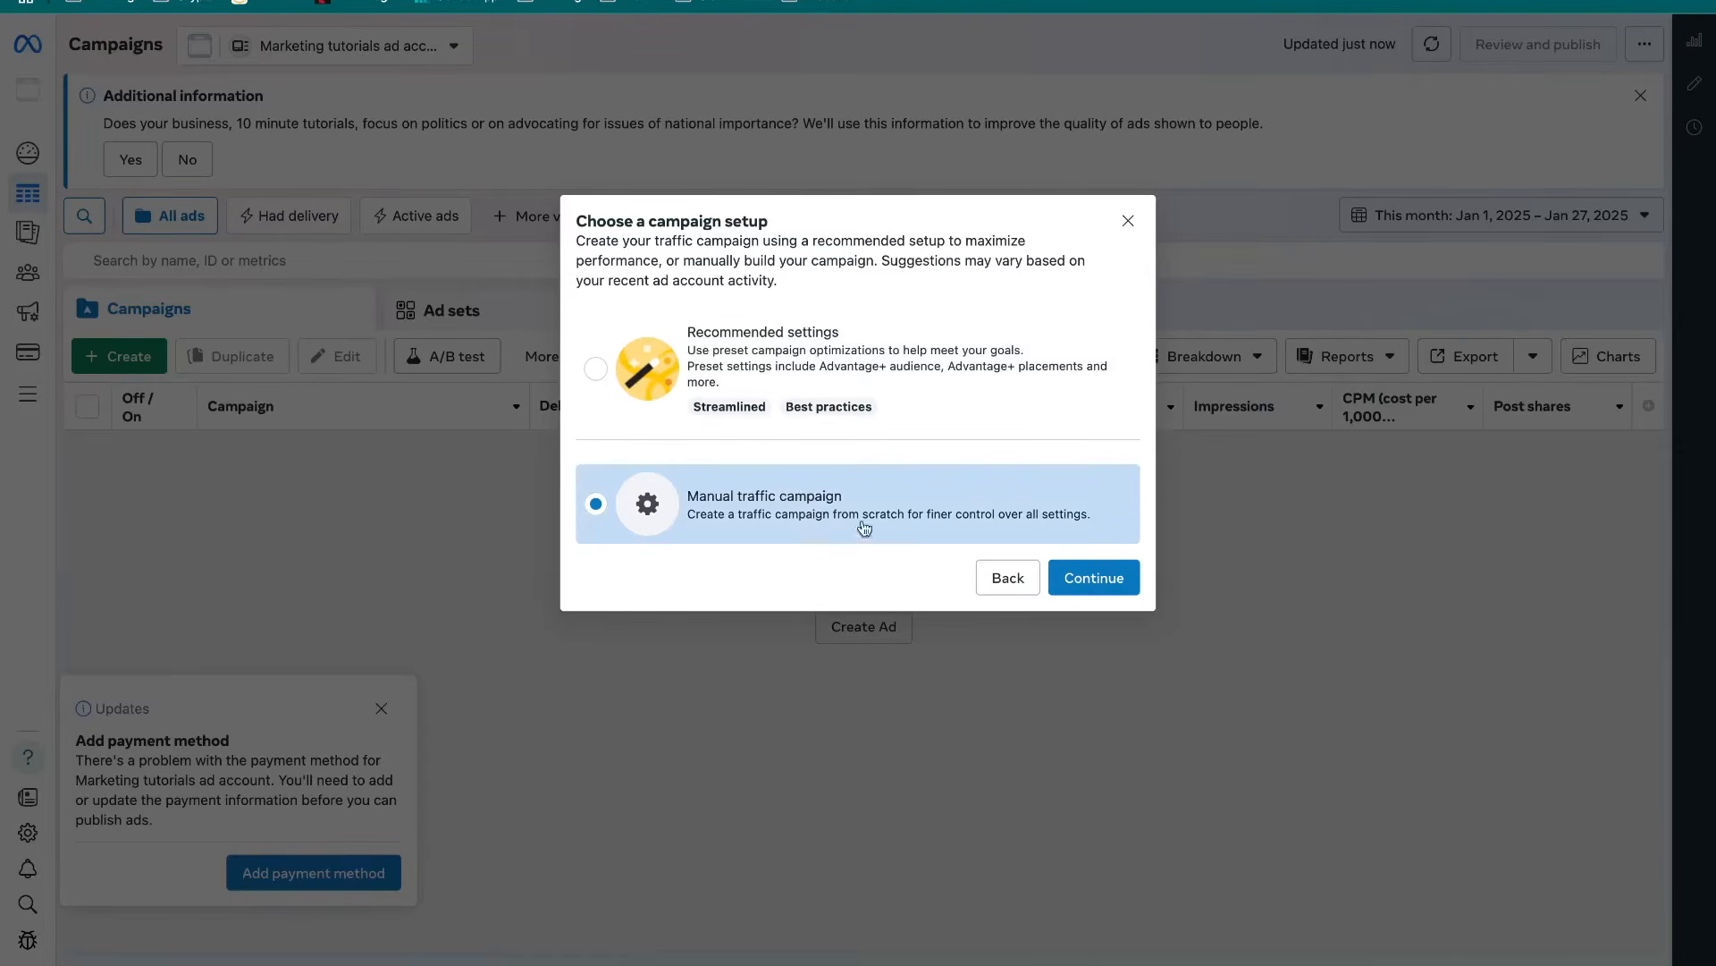
pyautogui.click(1106, 587)
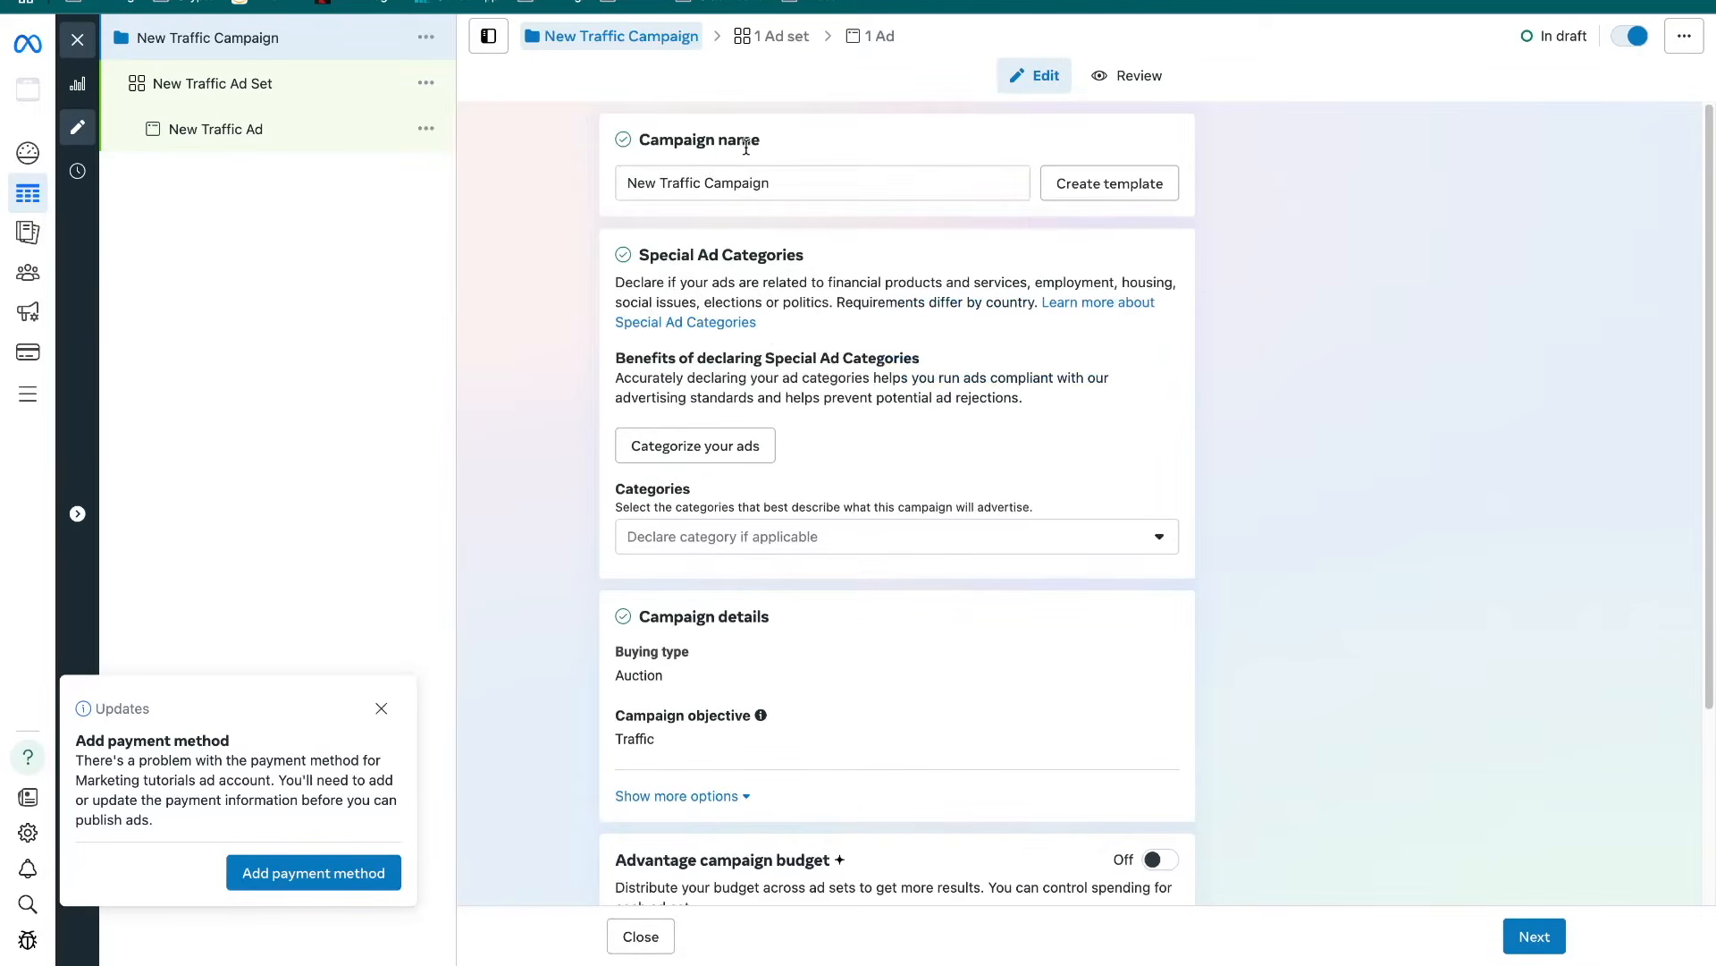
# Name the campaign "Traffic Campaign _ North America _ watches" and view the special ad categories without declaring one
pyautogui.tripleClick(732, 182)
pyautogui.write('Traffic Campaign _ North America _ watches')
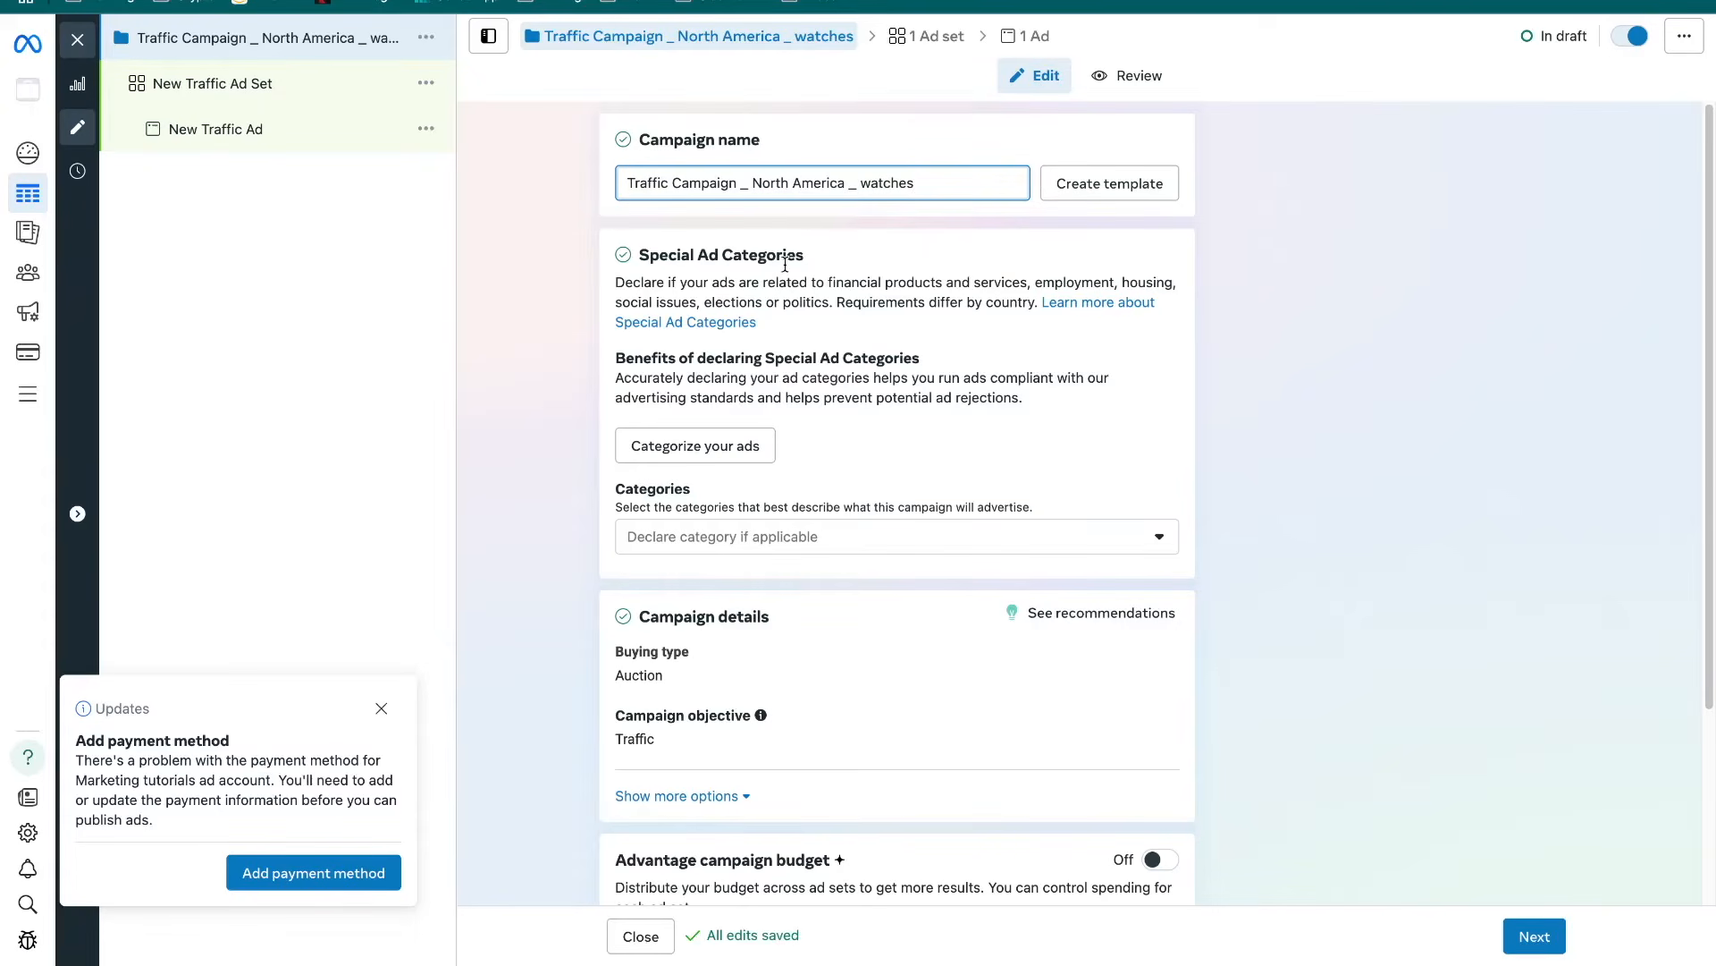
pyautogui.click(785, 536)
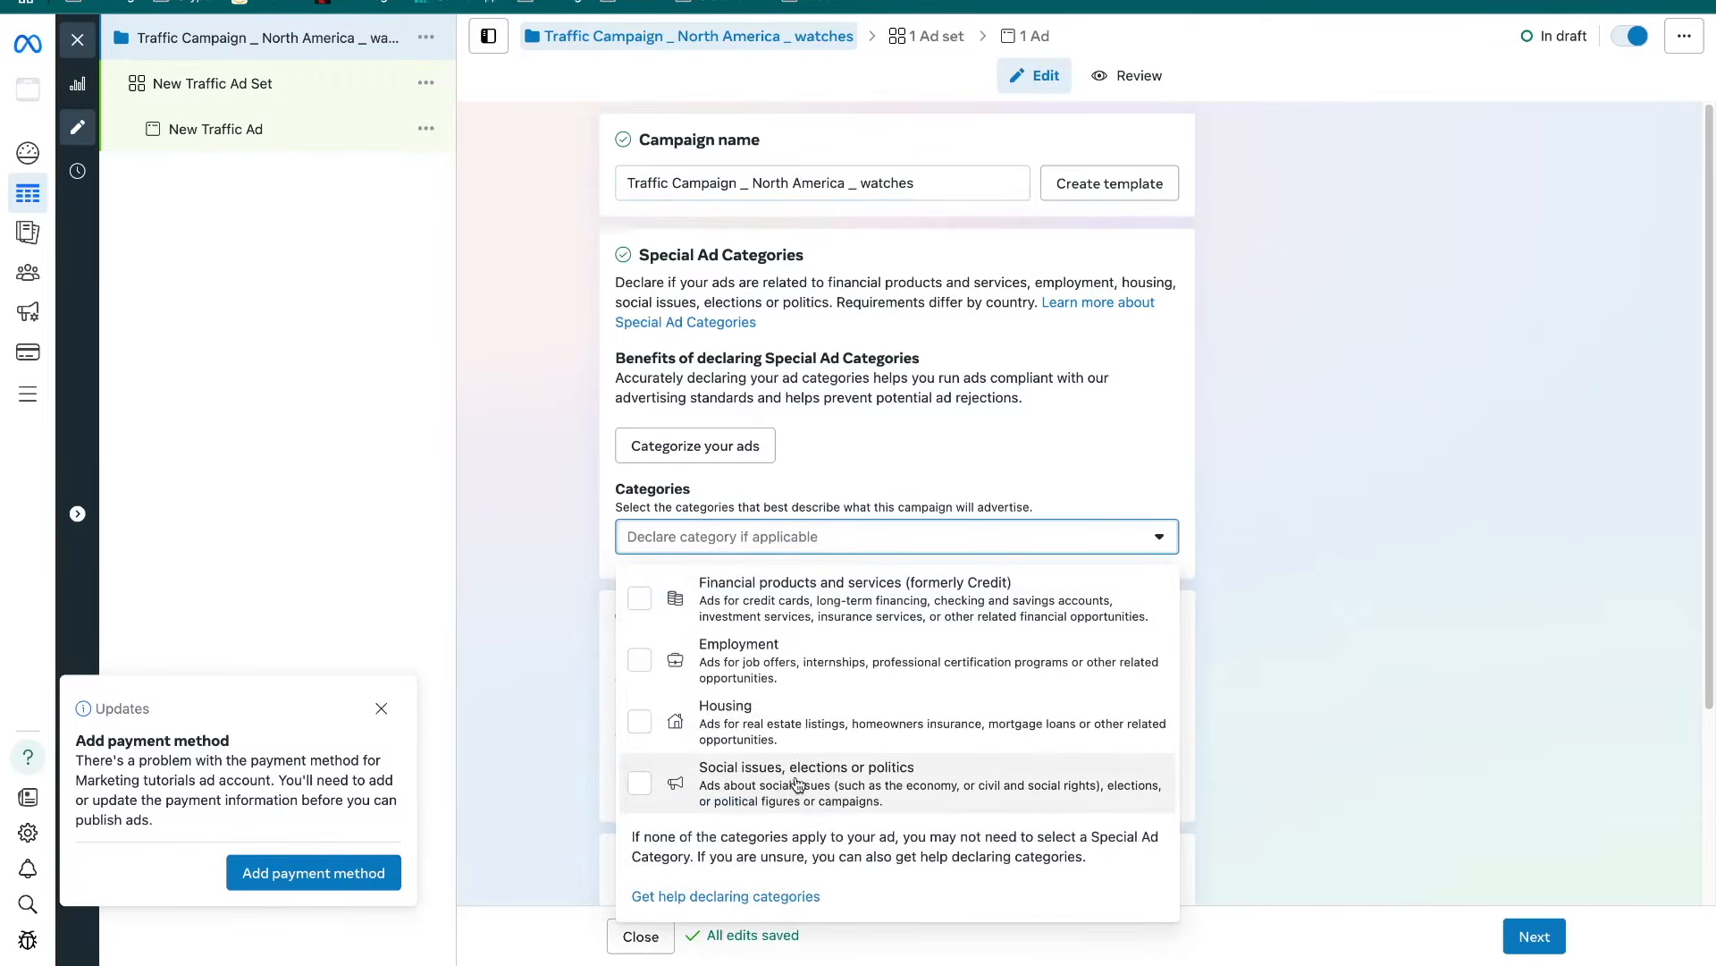
pyautogui.click(914, 452)
# Review the campaign objective, budget and A/B test settings, keep Traffic as the objective, and proceed to the ad set
pyautogui.scroll(-2, 914, 454)
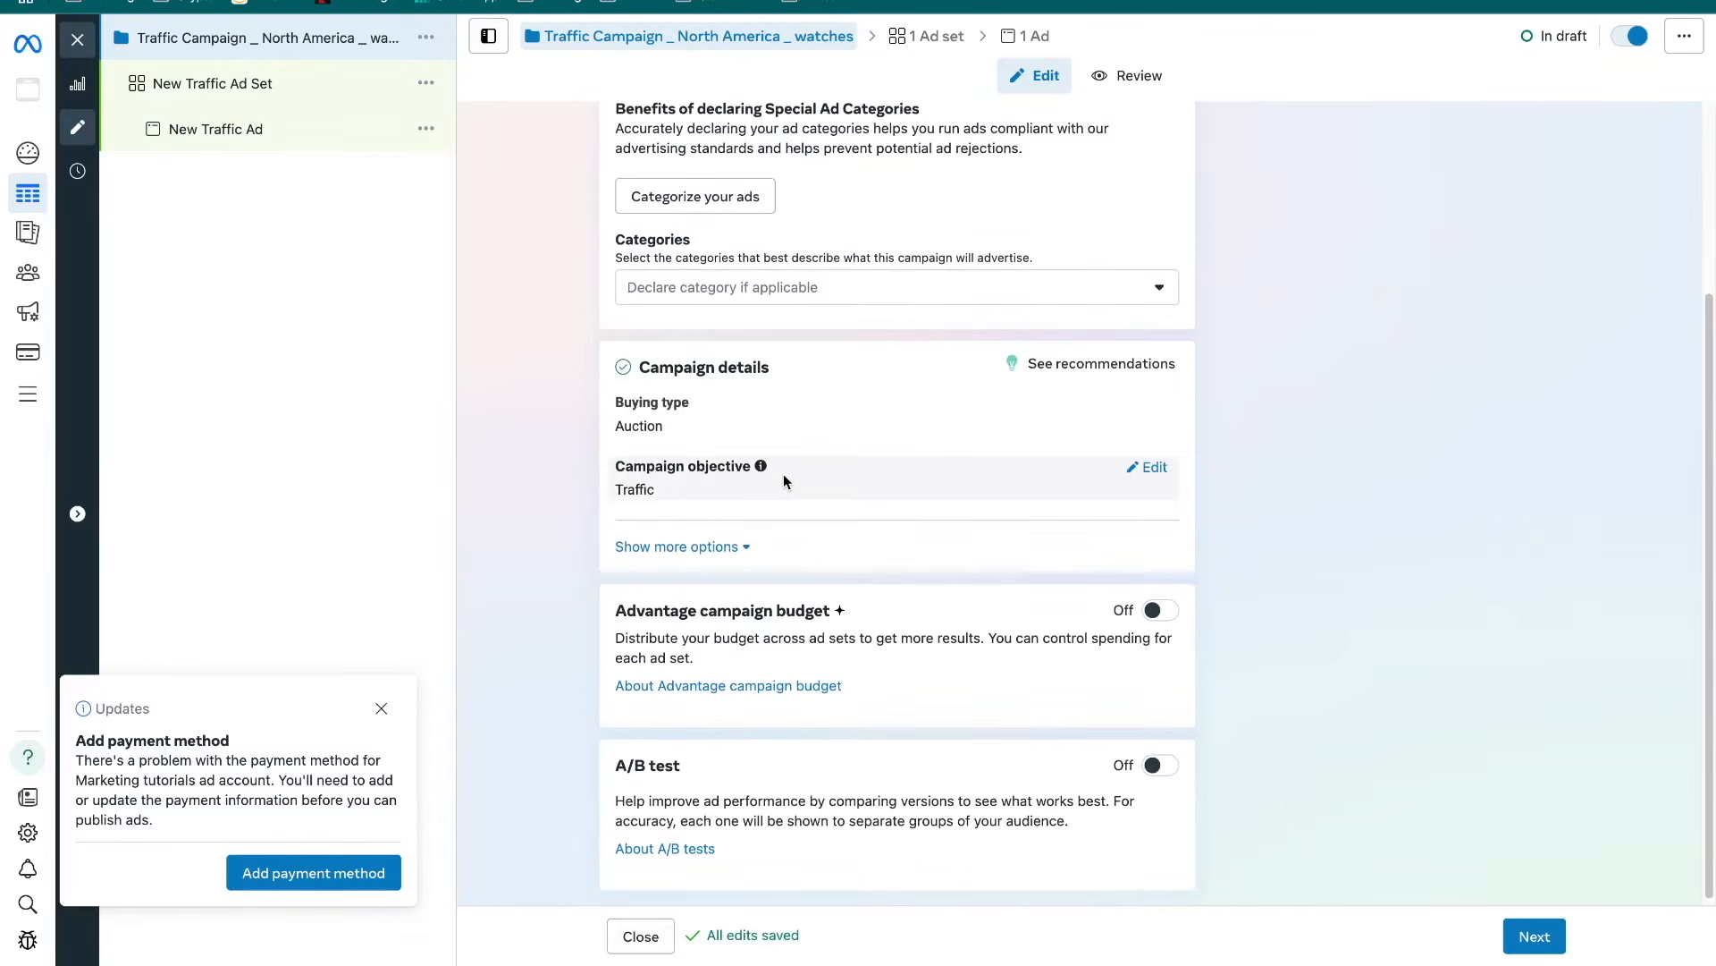
pyautogui.click(1141, 468)
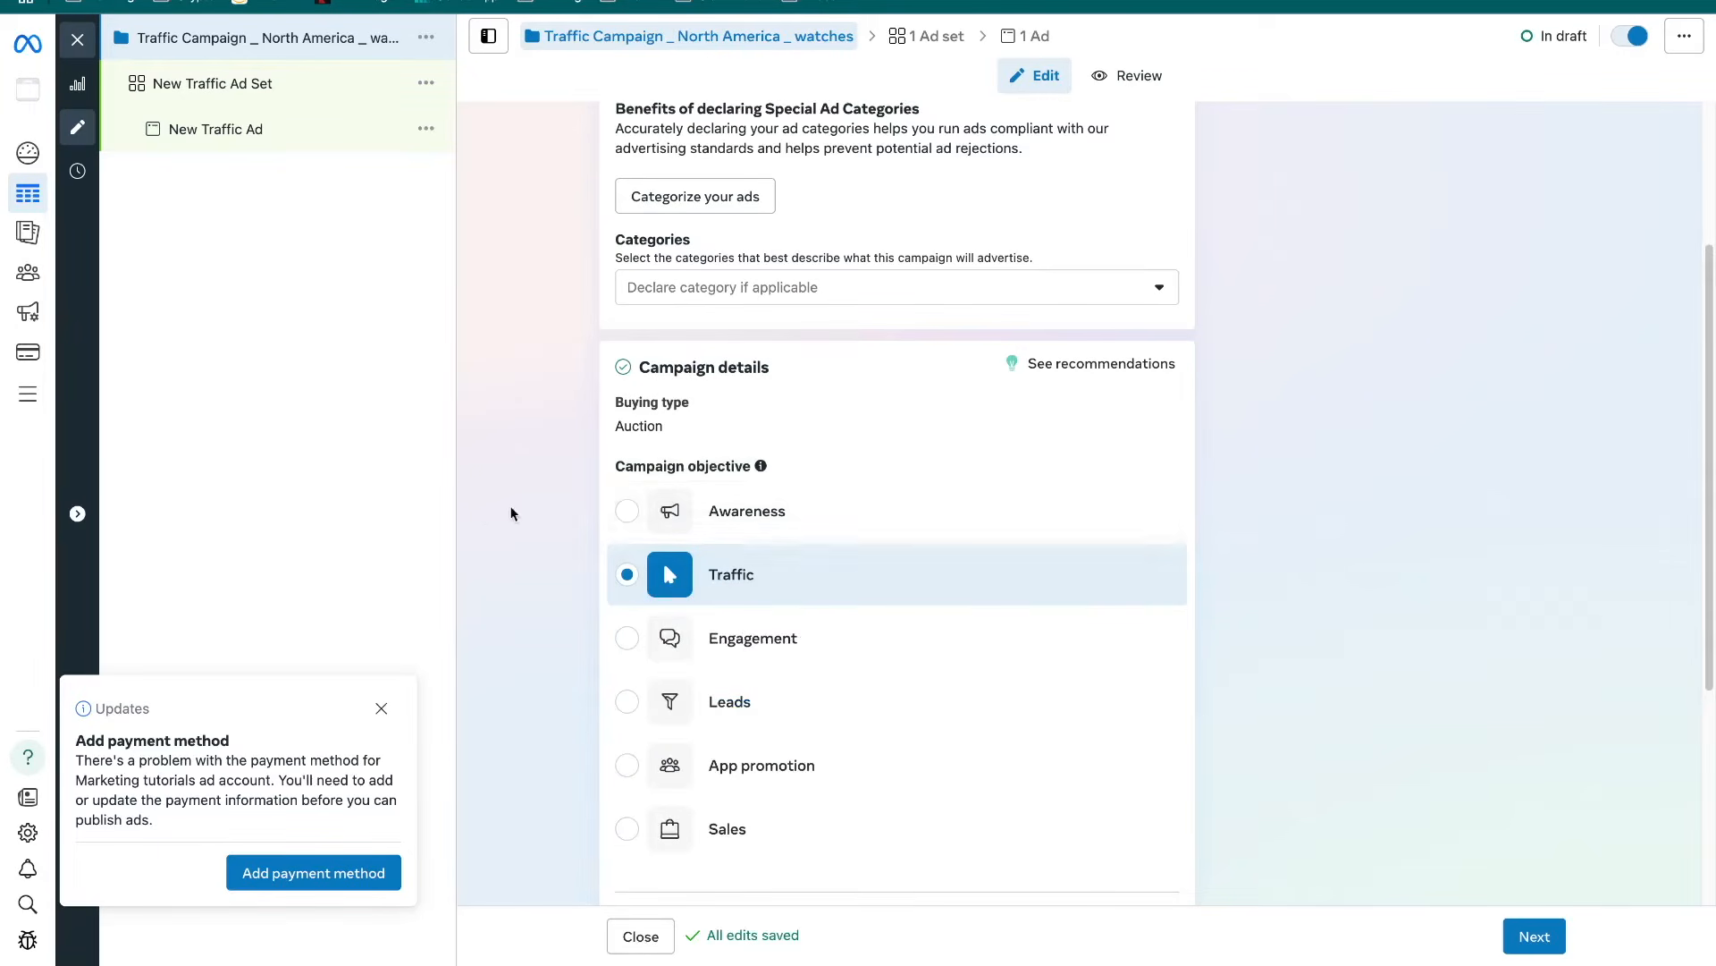
pyautogui.scroll(-2, 1085, 491)
pyautogui.scroll(-3, 1085, 492)
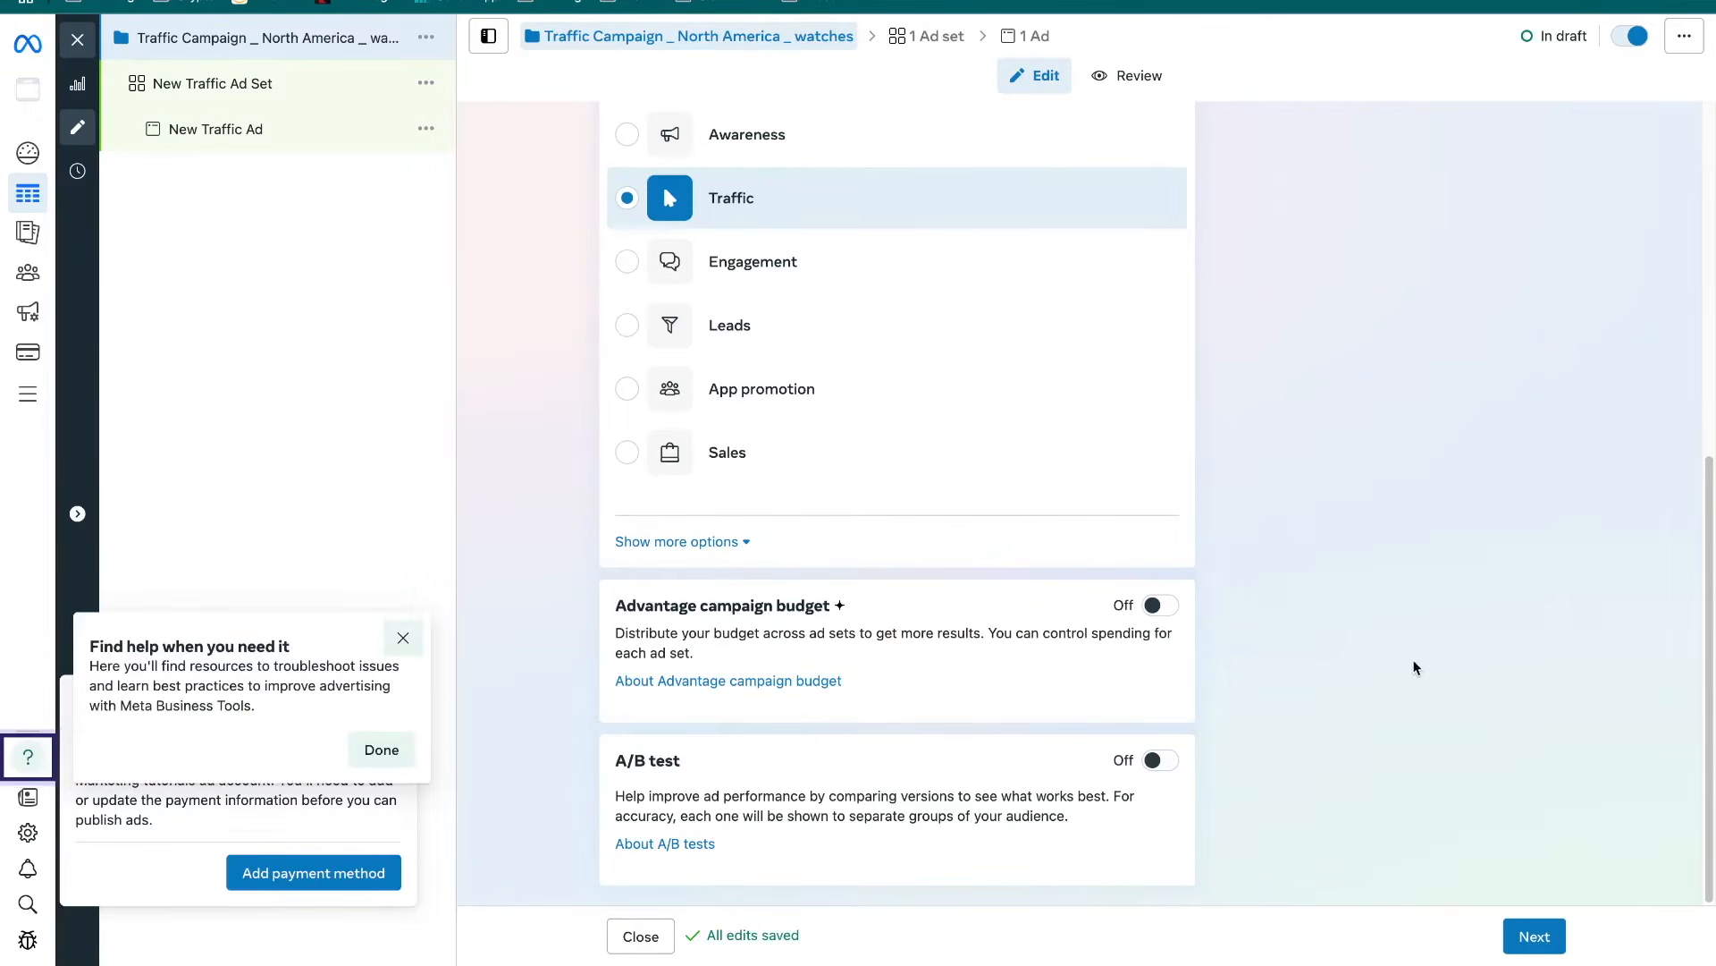
pyautogui.scroll(1, 1411, 662)
pyautogui.scroll(-1, 1411, 661)
pyautogui.click(1530, 937)
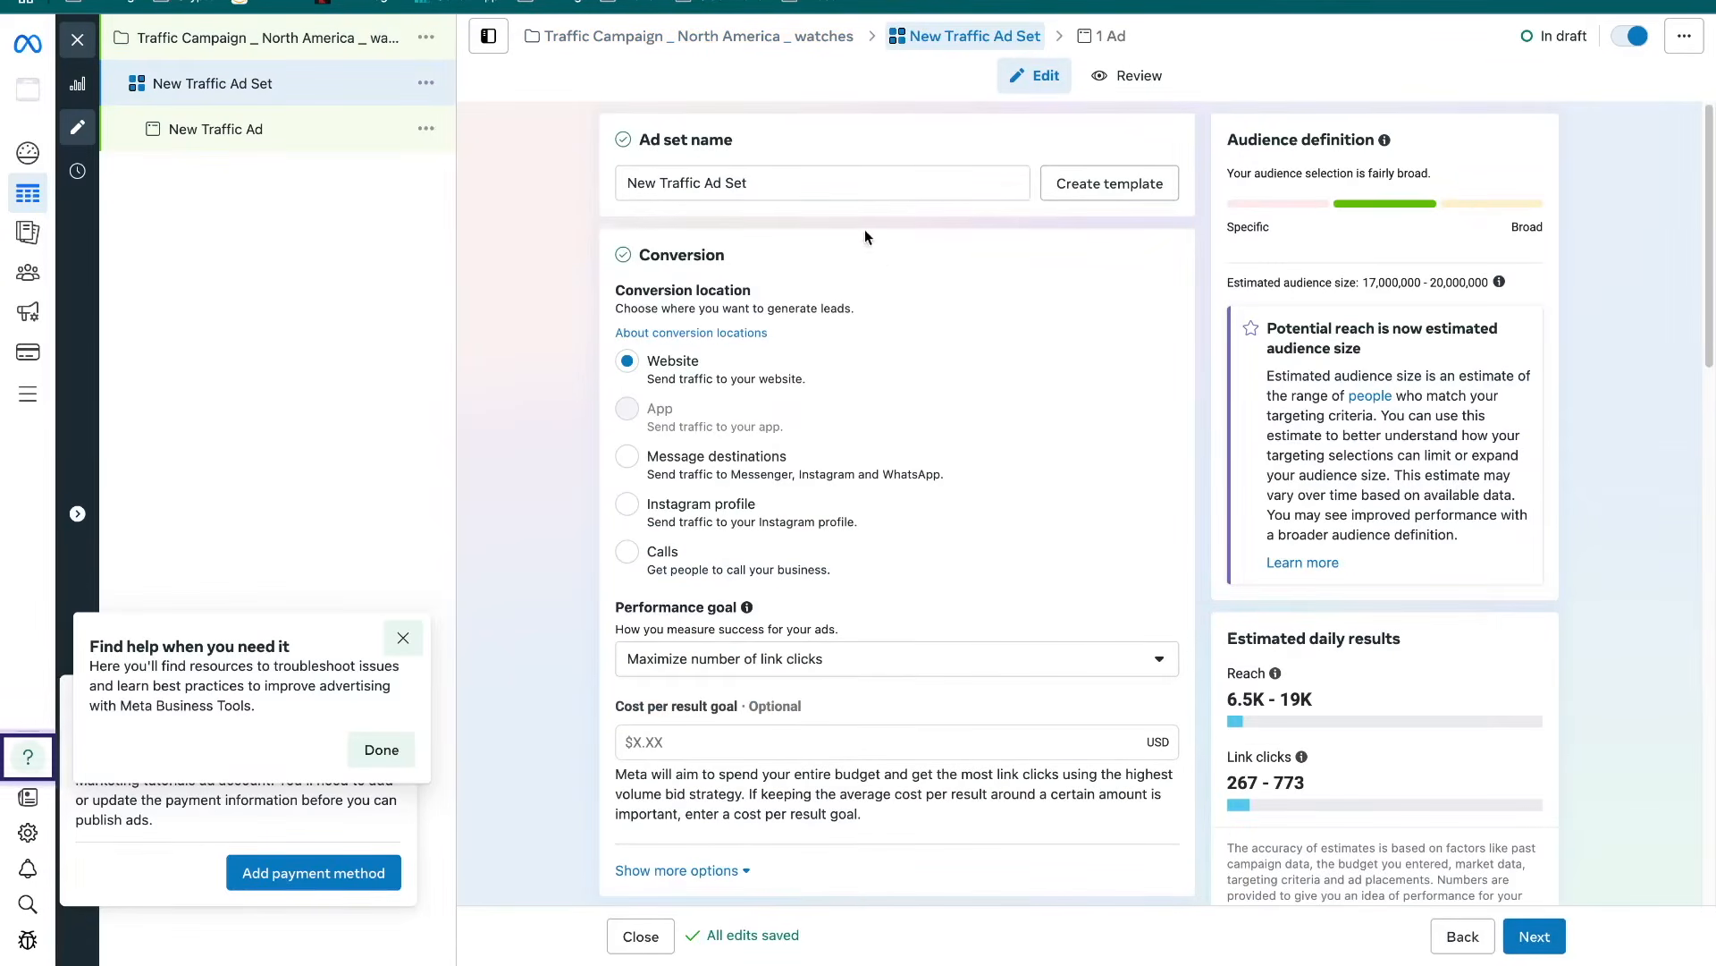
# Rename the ad set as "taffic ad set for watches north america"
pyautogui.tripleClick(826, 187)
pyautogui.write('taffic ')
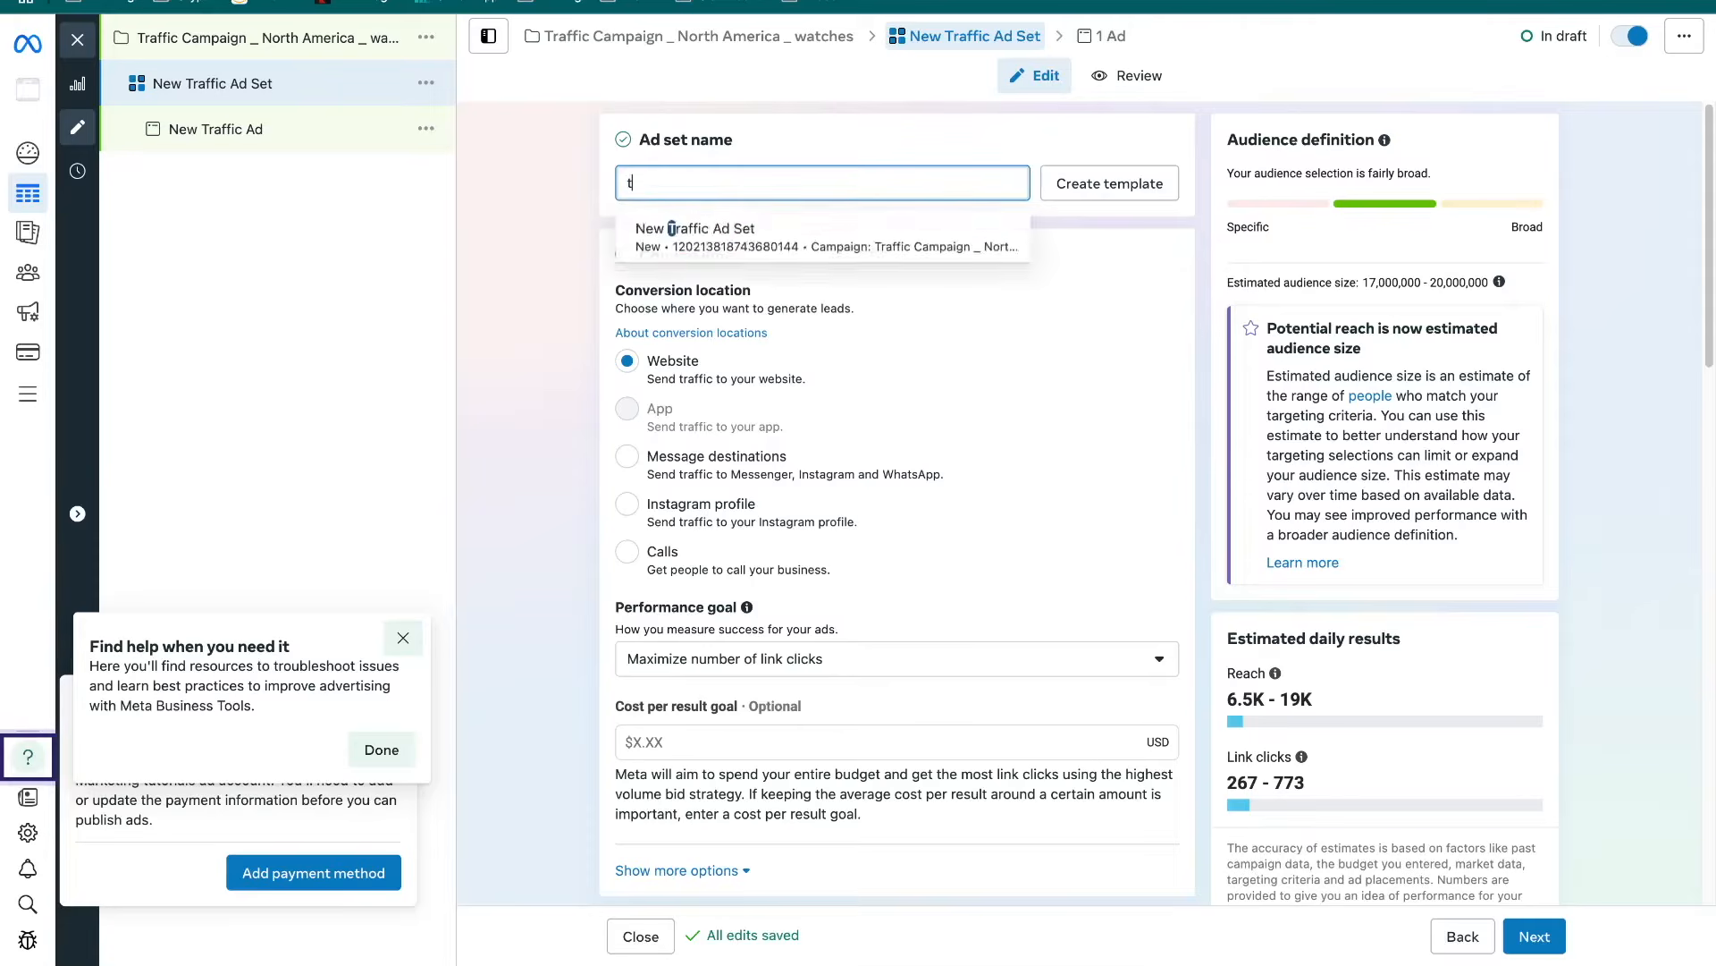
pyautogui.write('ad set for ')
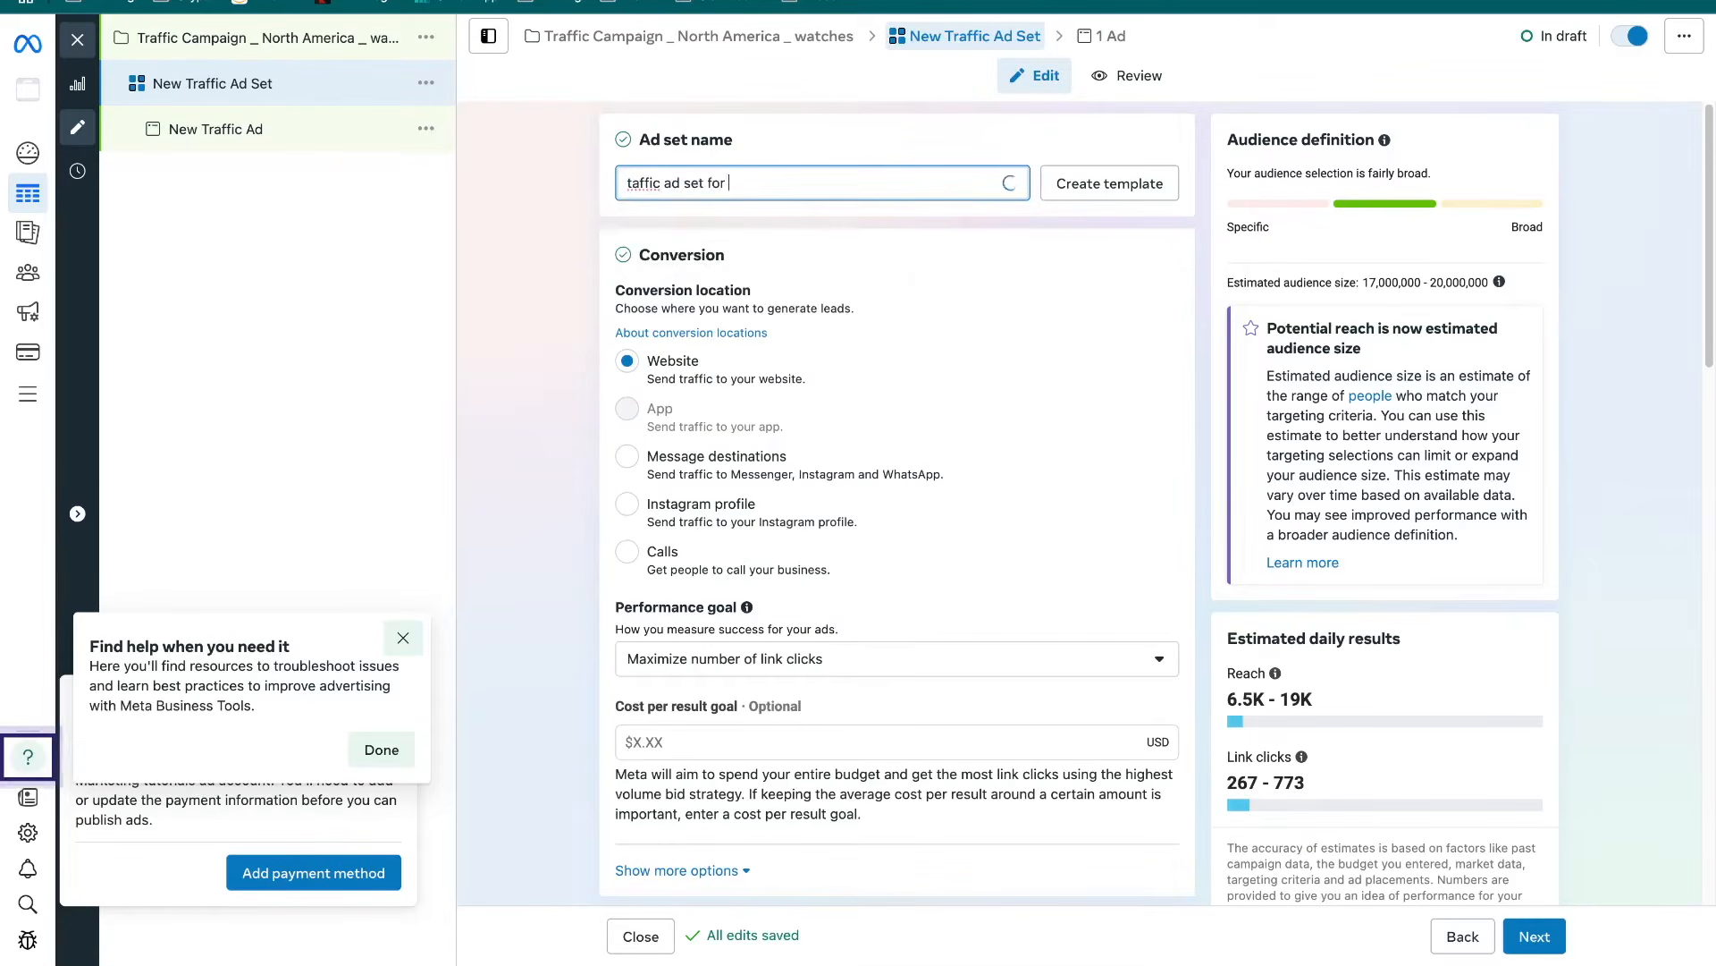
pyautogui.write('watches north america')
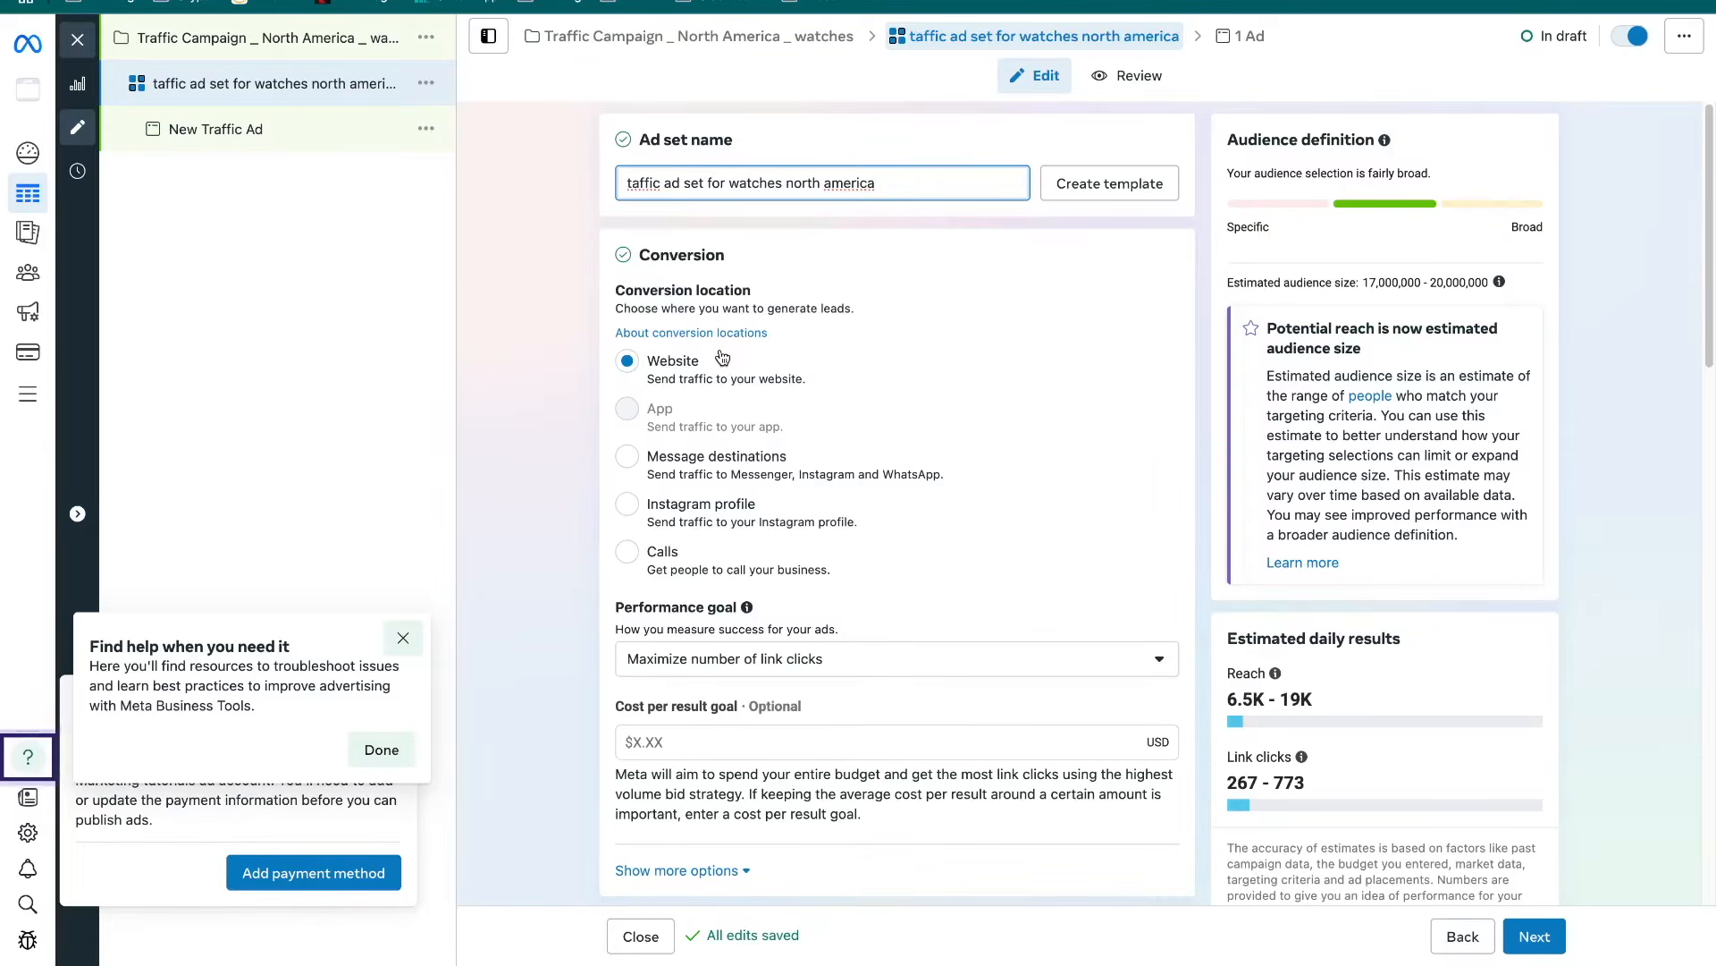
# Review the ad set's performance goal options and choose Maximize number of link clicks
pyautogui.scroll(-1, 873, 555)
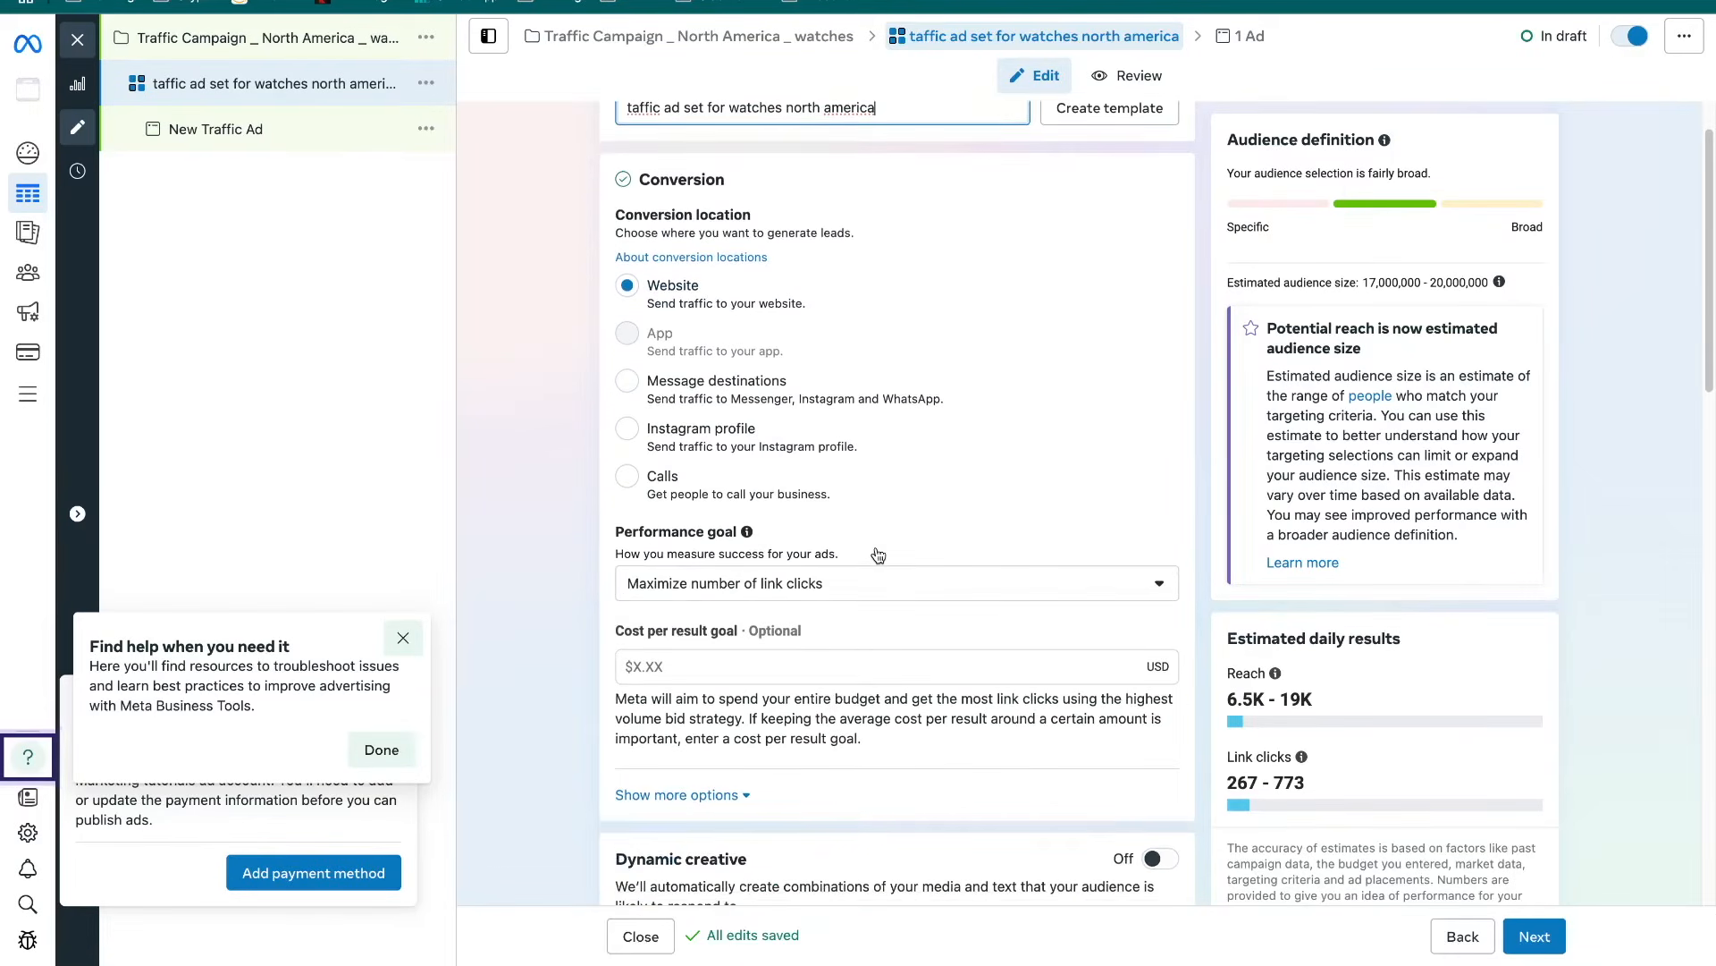
pyautogui.click(833, 583)
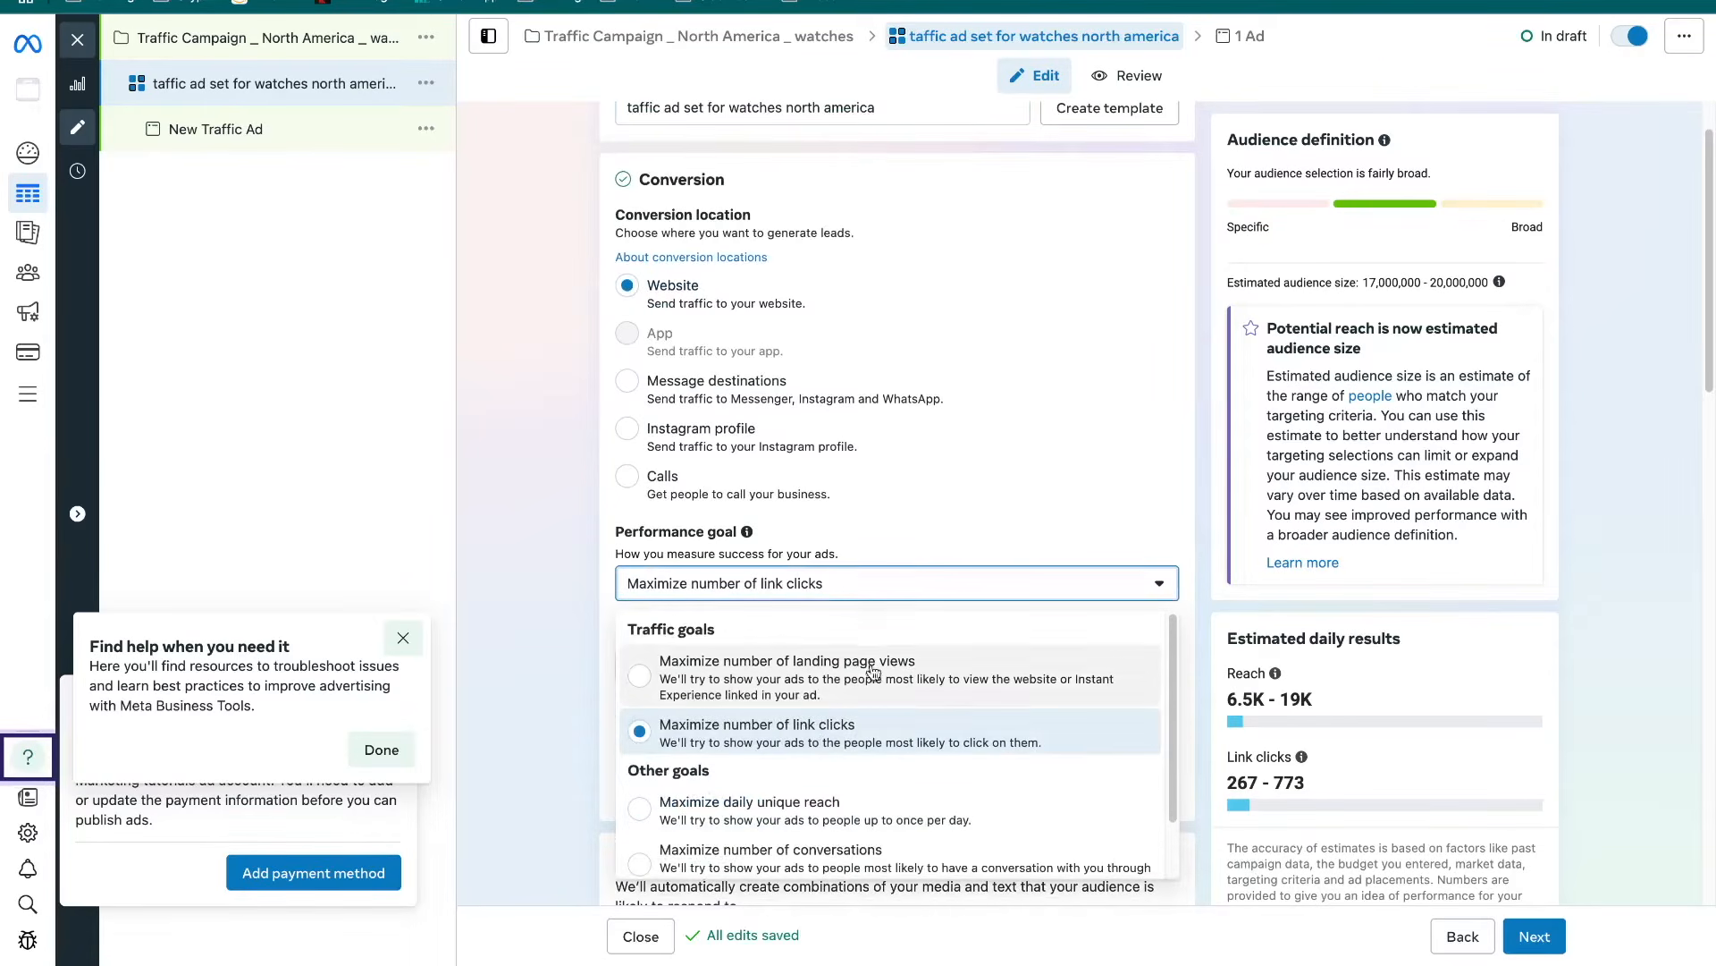
pyautogui.scroll(-1, 887, 728)
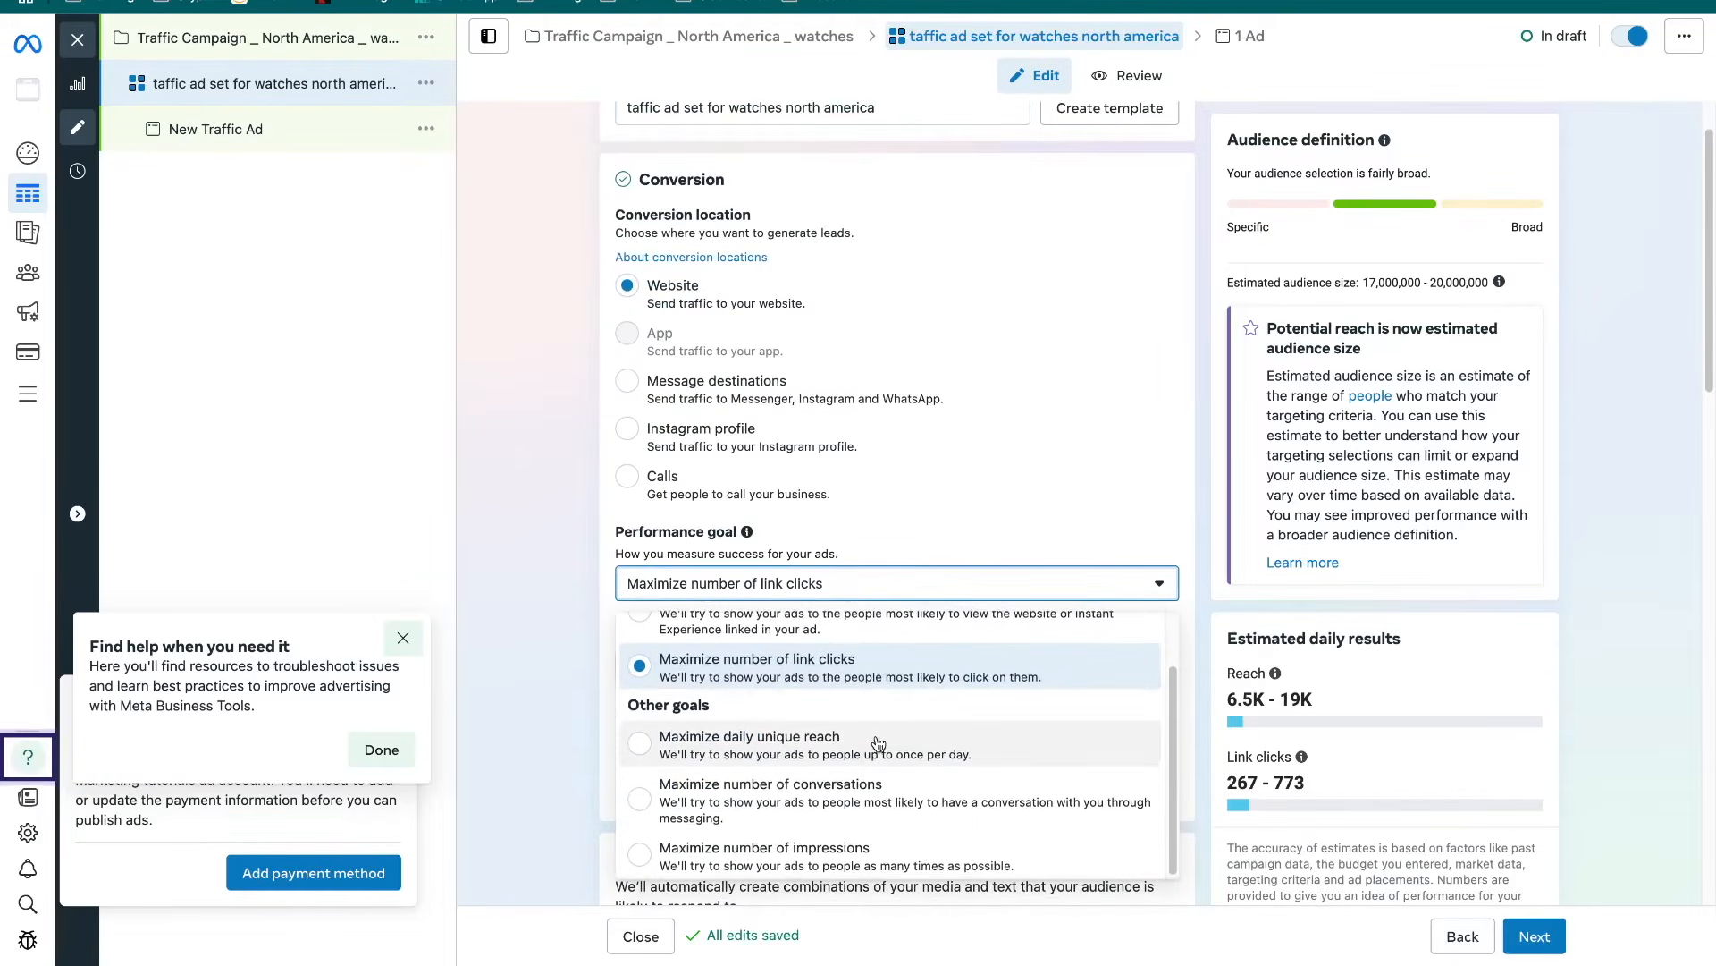
pyautogui.scroll(1, 878, 744)
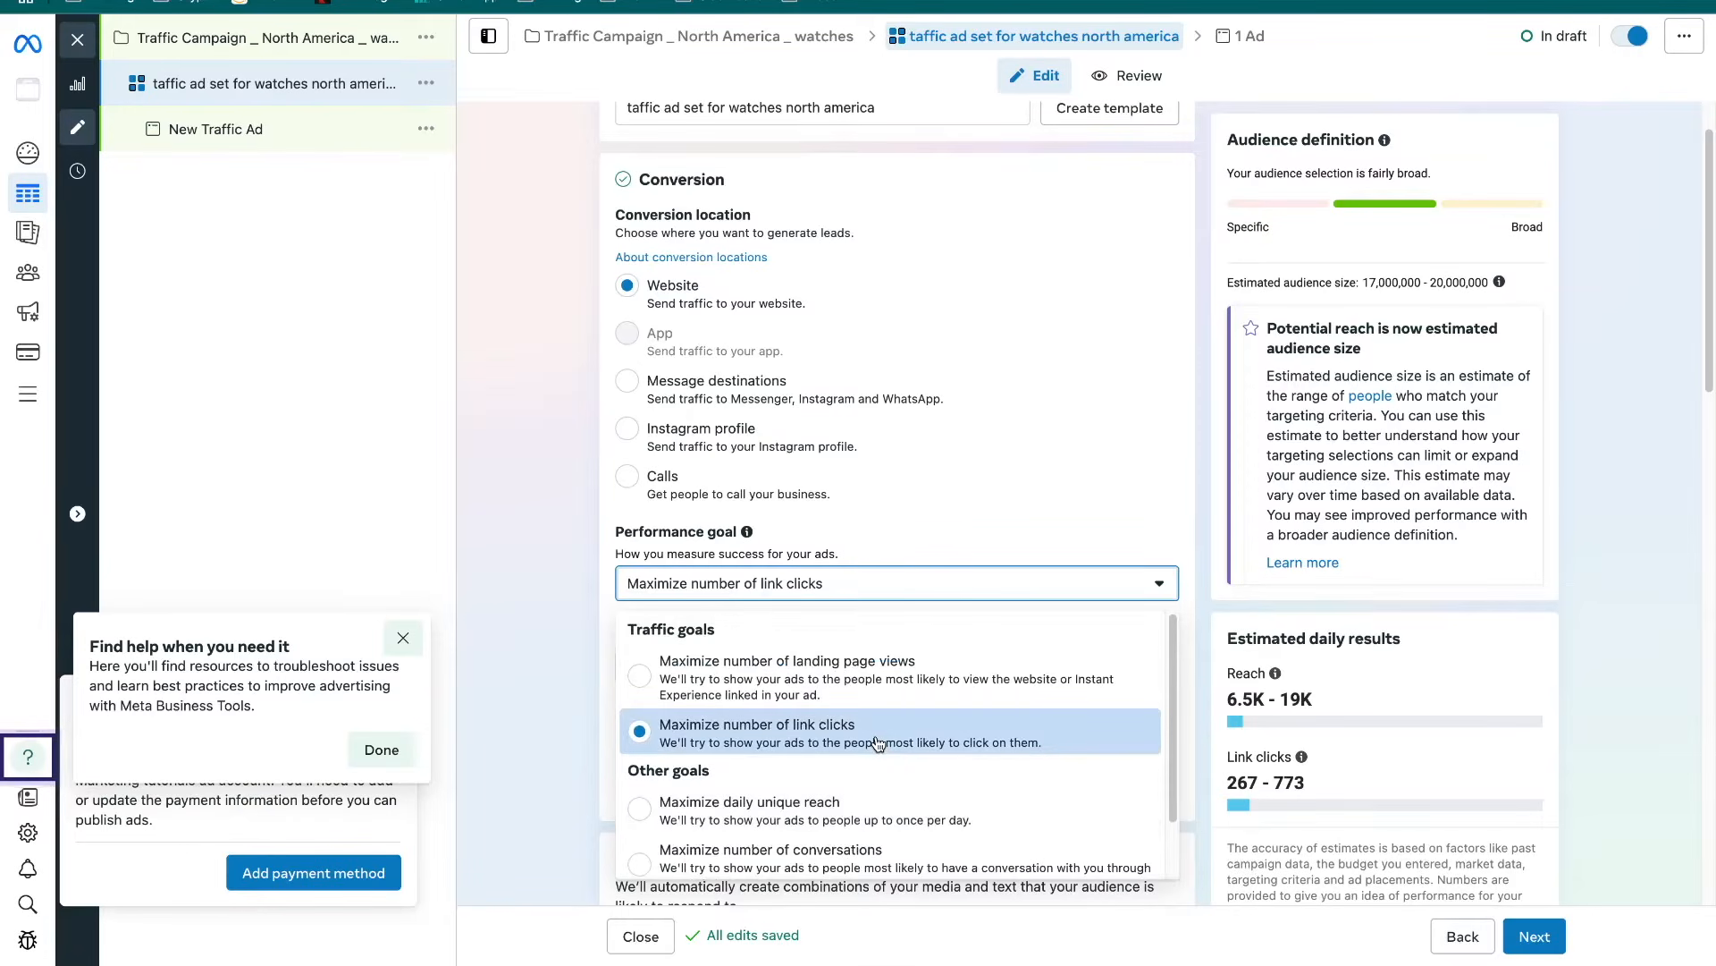
pyautogui.click(878, 744)
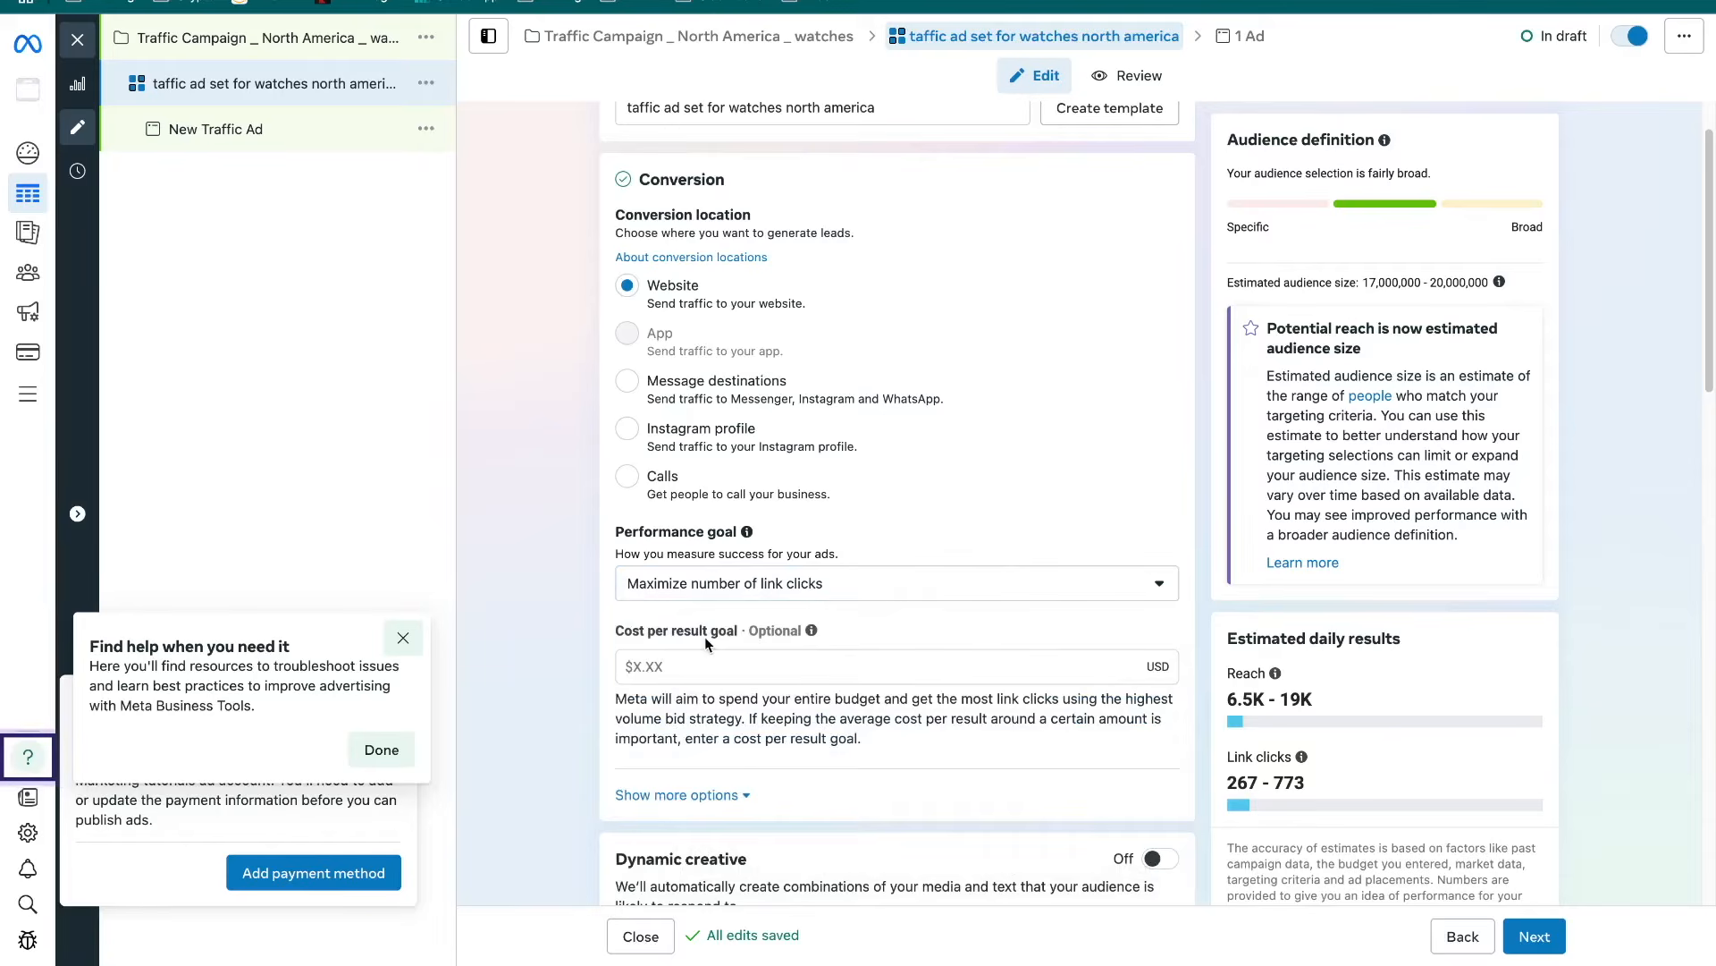
# Try a cost per result goal of $2.00 and clear the value again
pyautogui.click(751, 660)
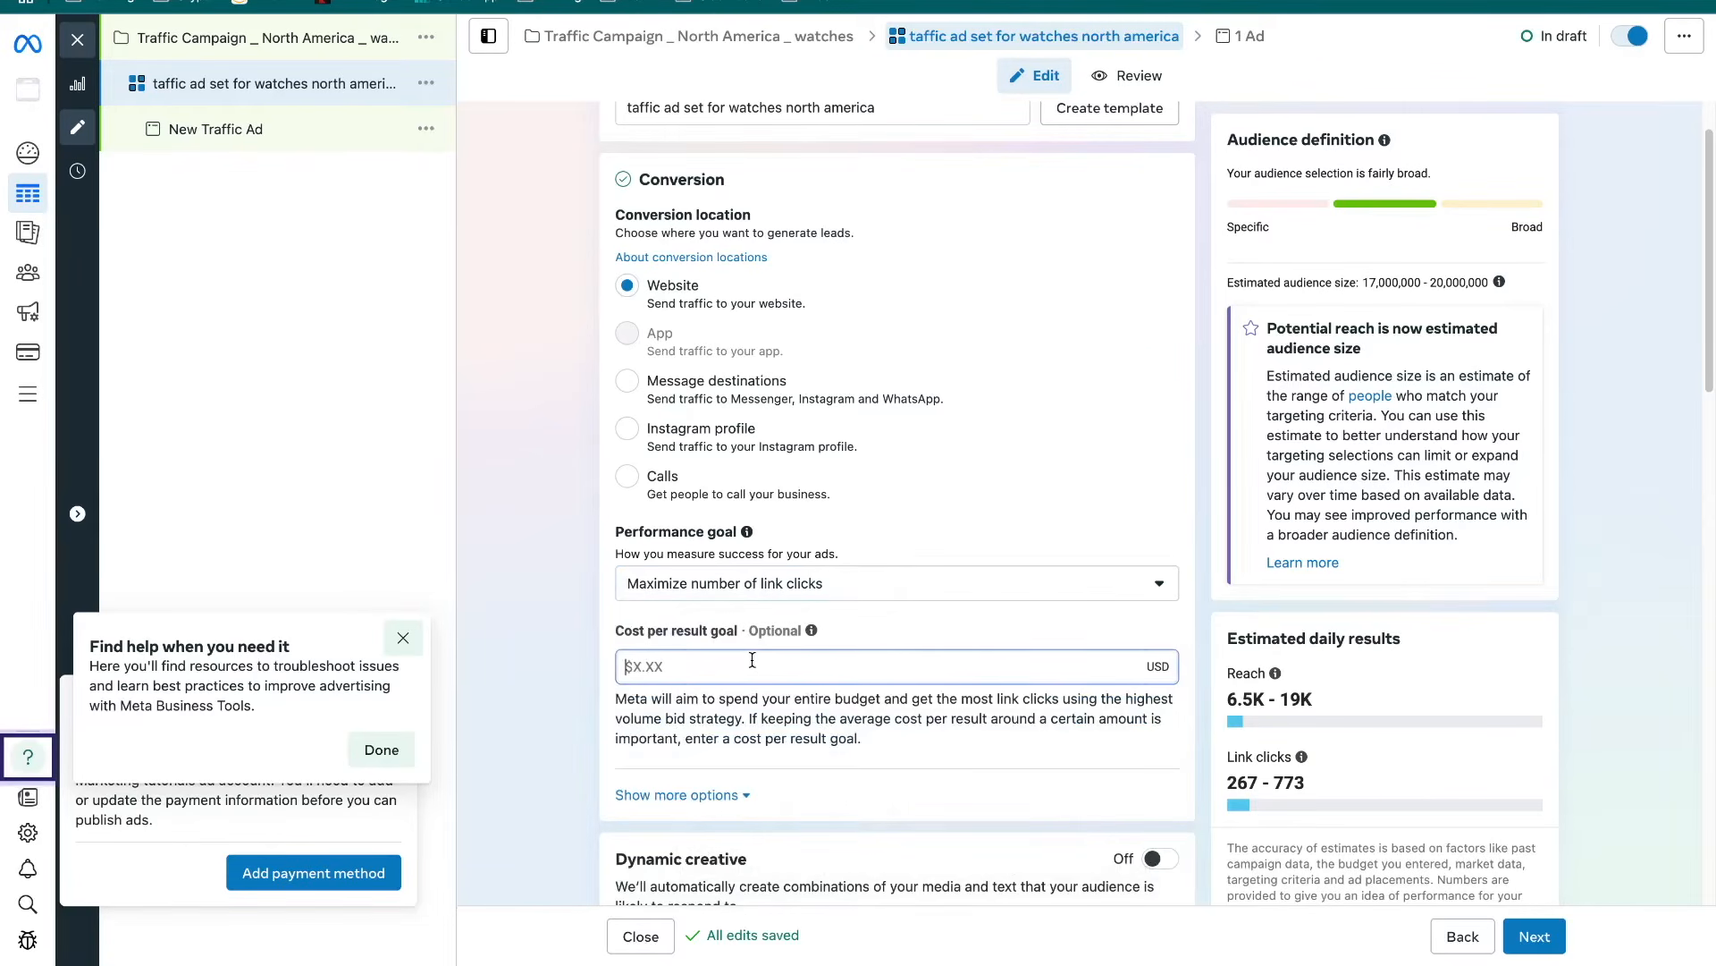
pyautogui.write('2')
pyautogui.click(910, 623)
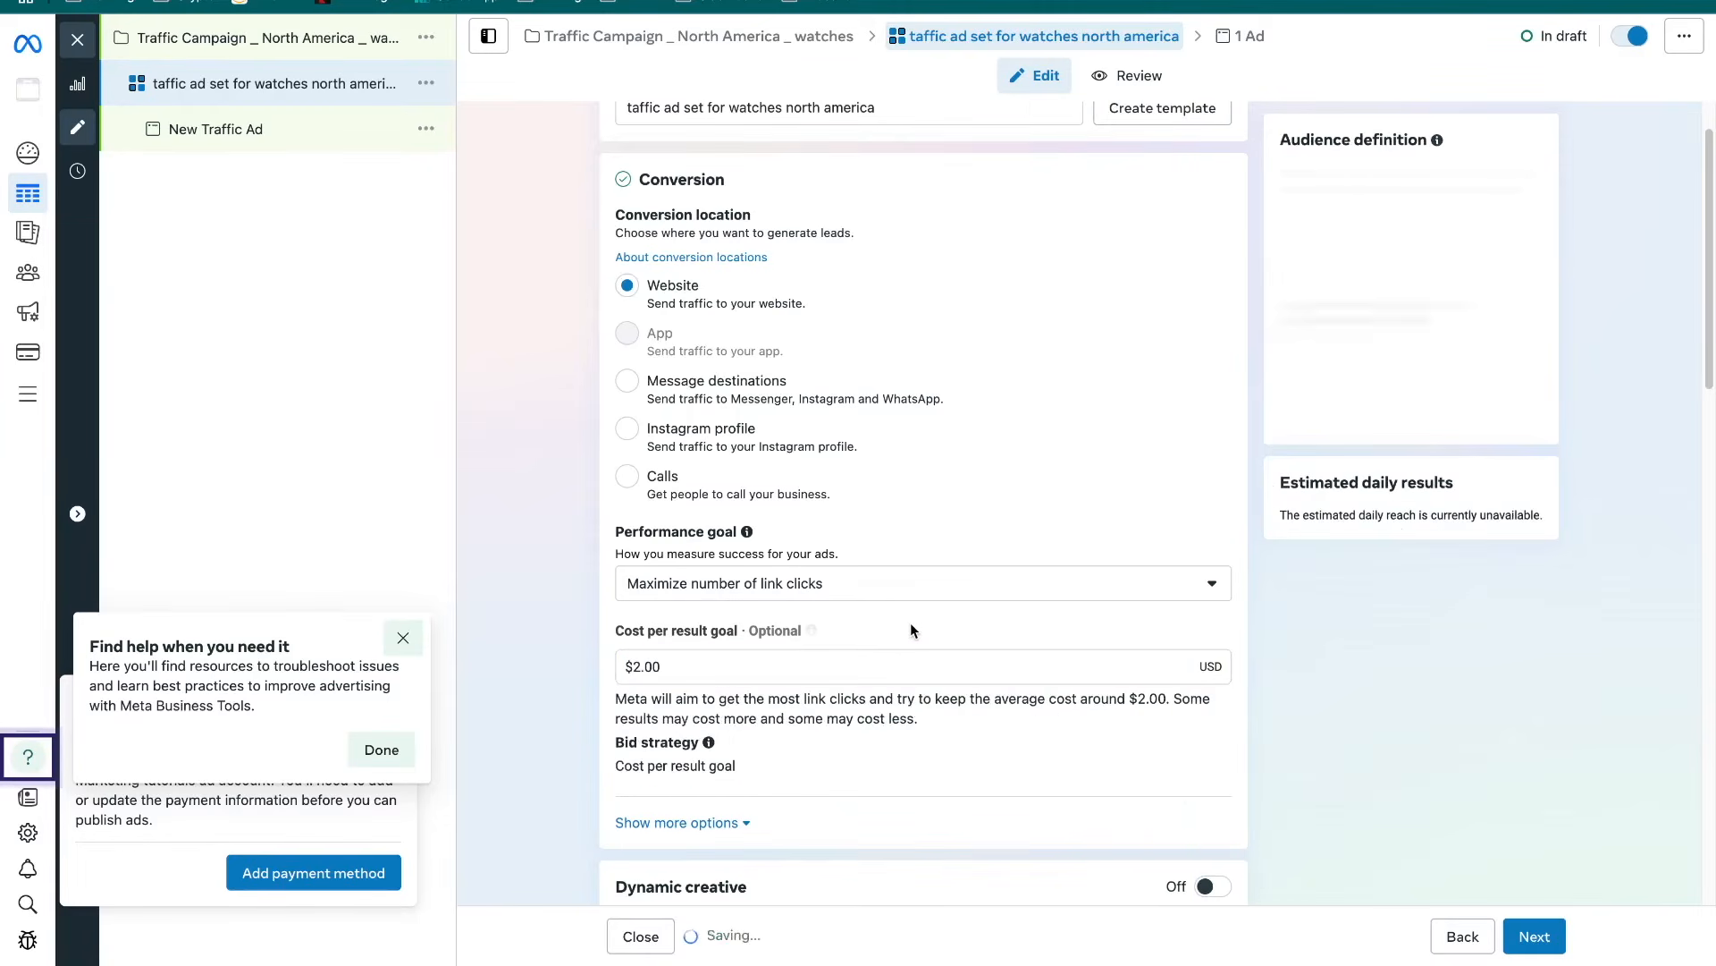
pyautogui.click(656, 661)
pyautogui.doubleClick(656, 660)
pyautogui.press('BackSpace')
pyautogui.click(594, 650)
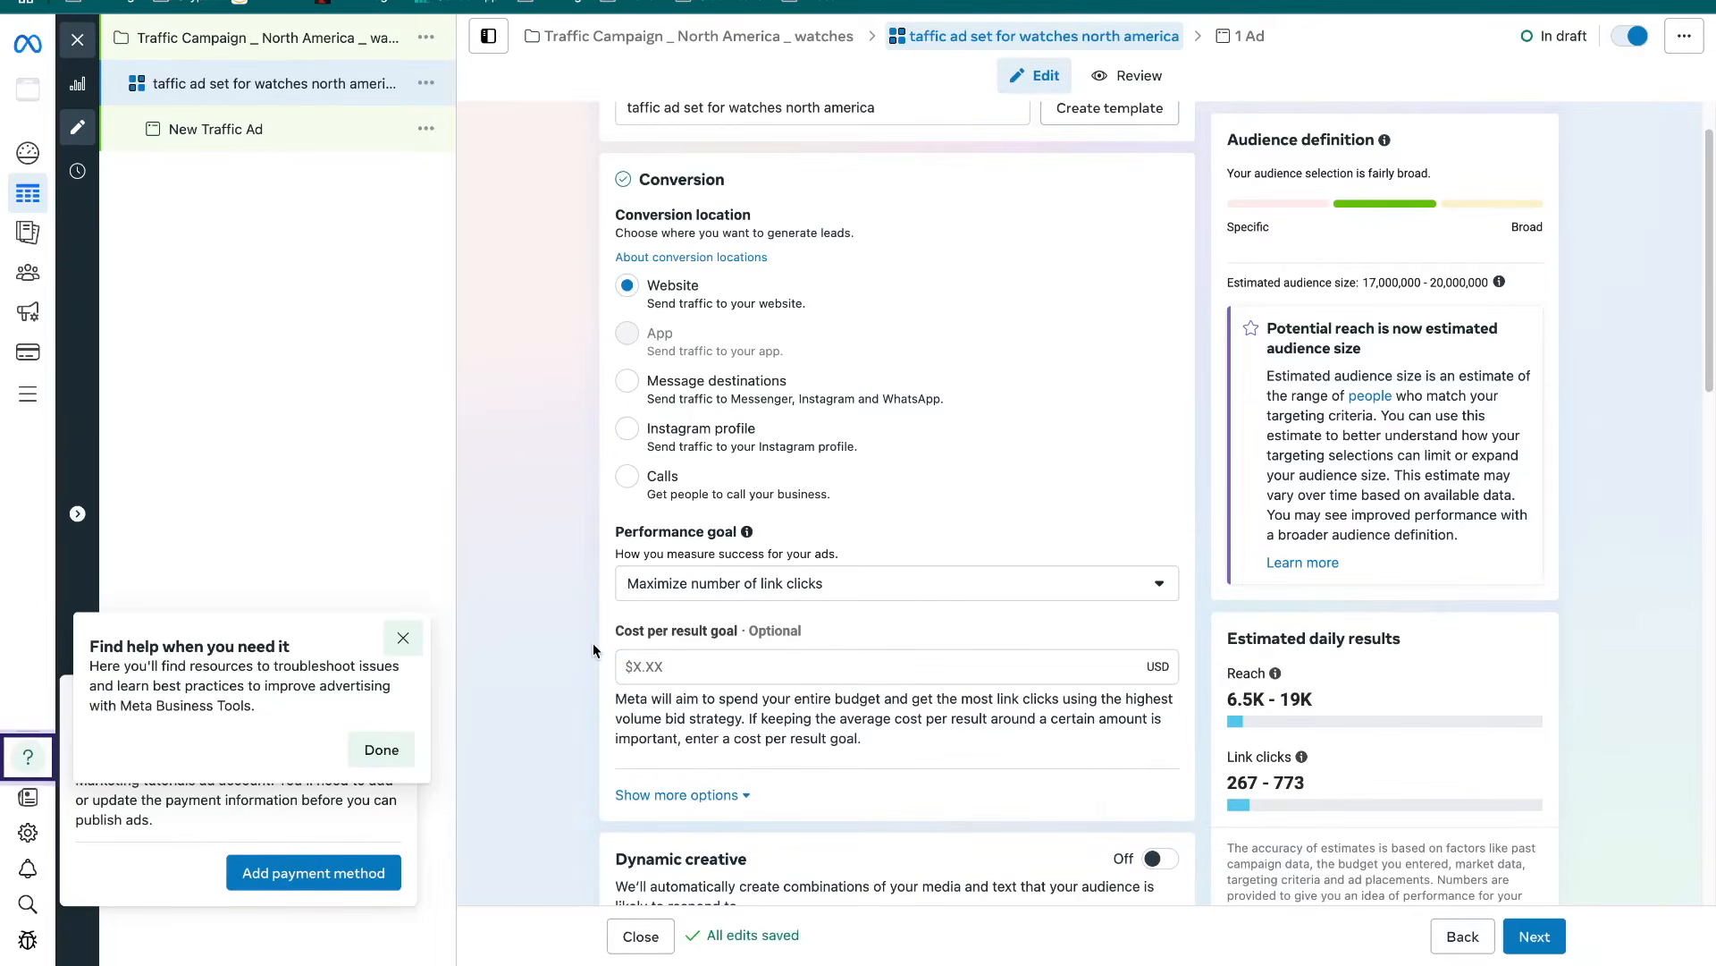
# Set the ad set's cost per result goal to $2.00
pyautogui.click(662, 667)
pyautogui.write('2')
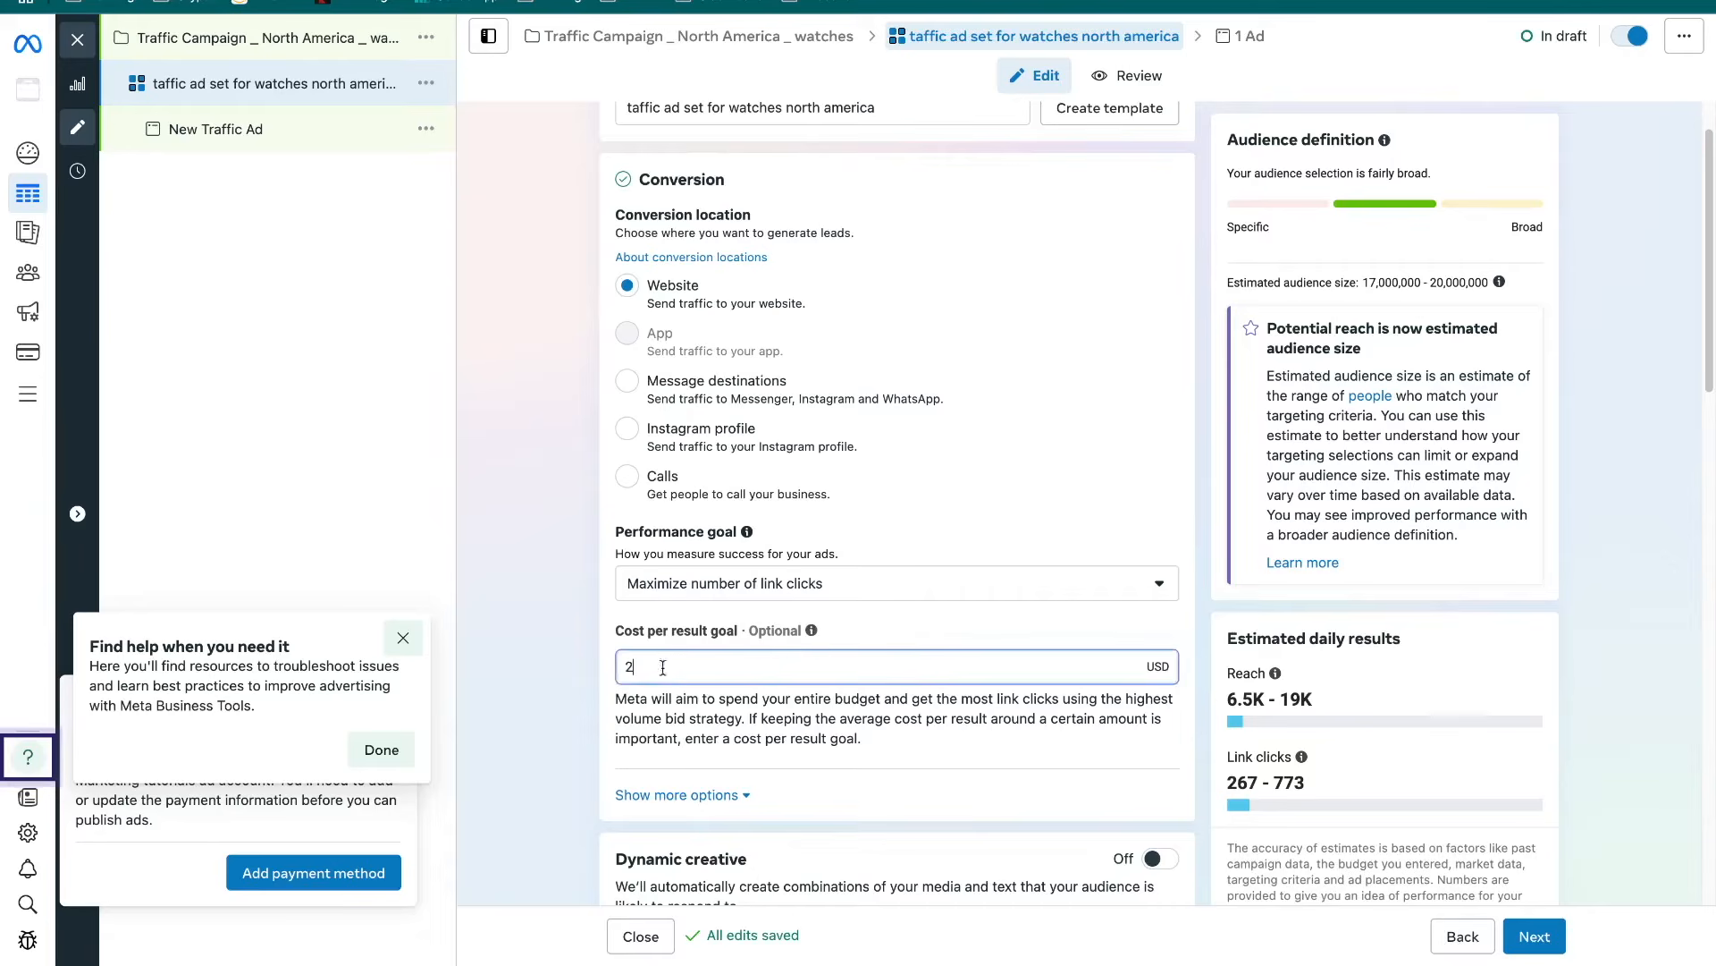
pyautogui.click(907, 628)
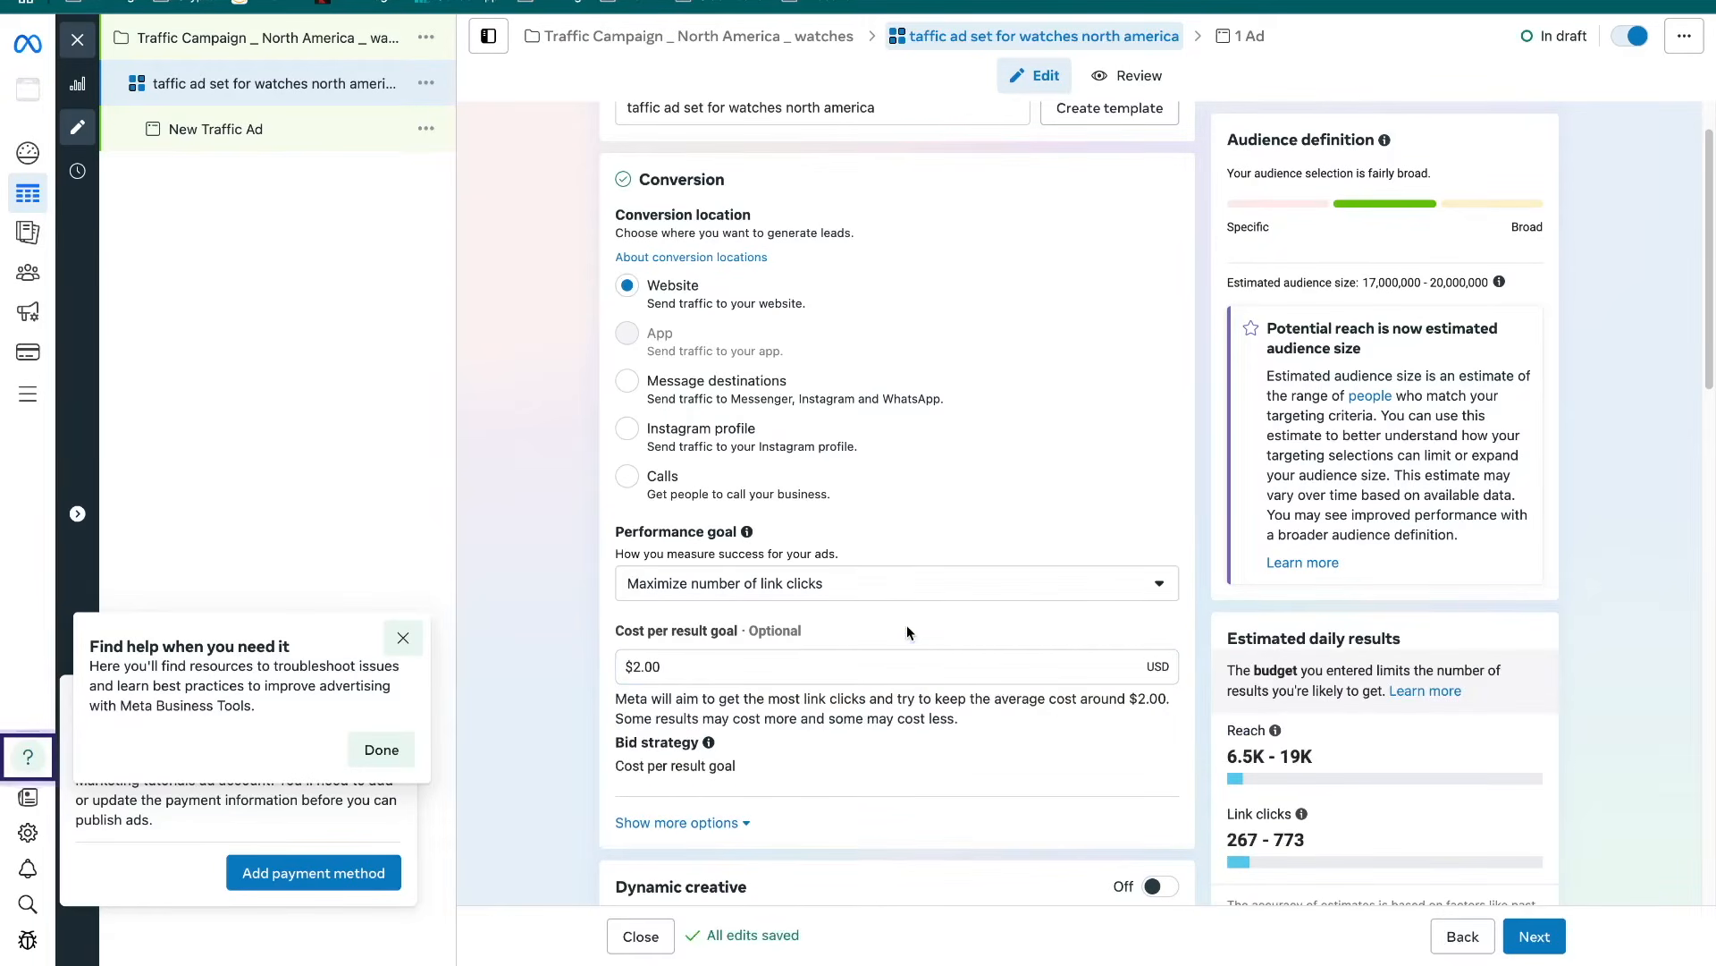
# Expand the additional conversion options and turn on dynamic creative for the ad set, continuing past its explanation
pyautogui.scroll(-3, 908, 632)
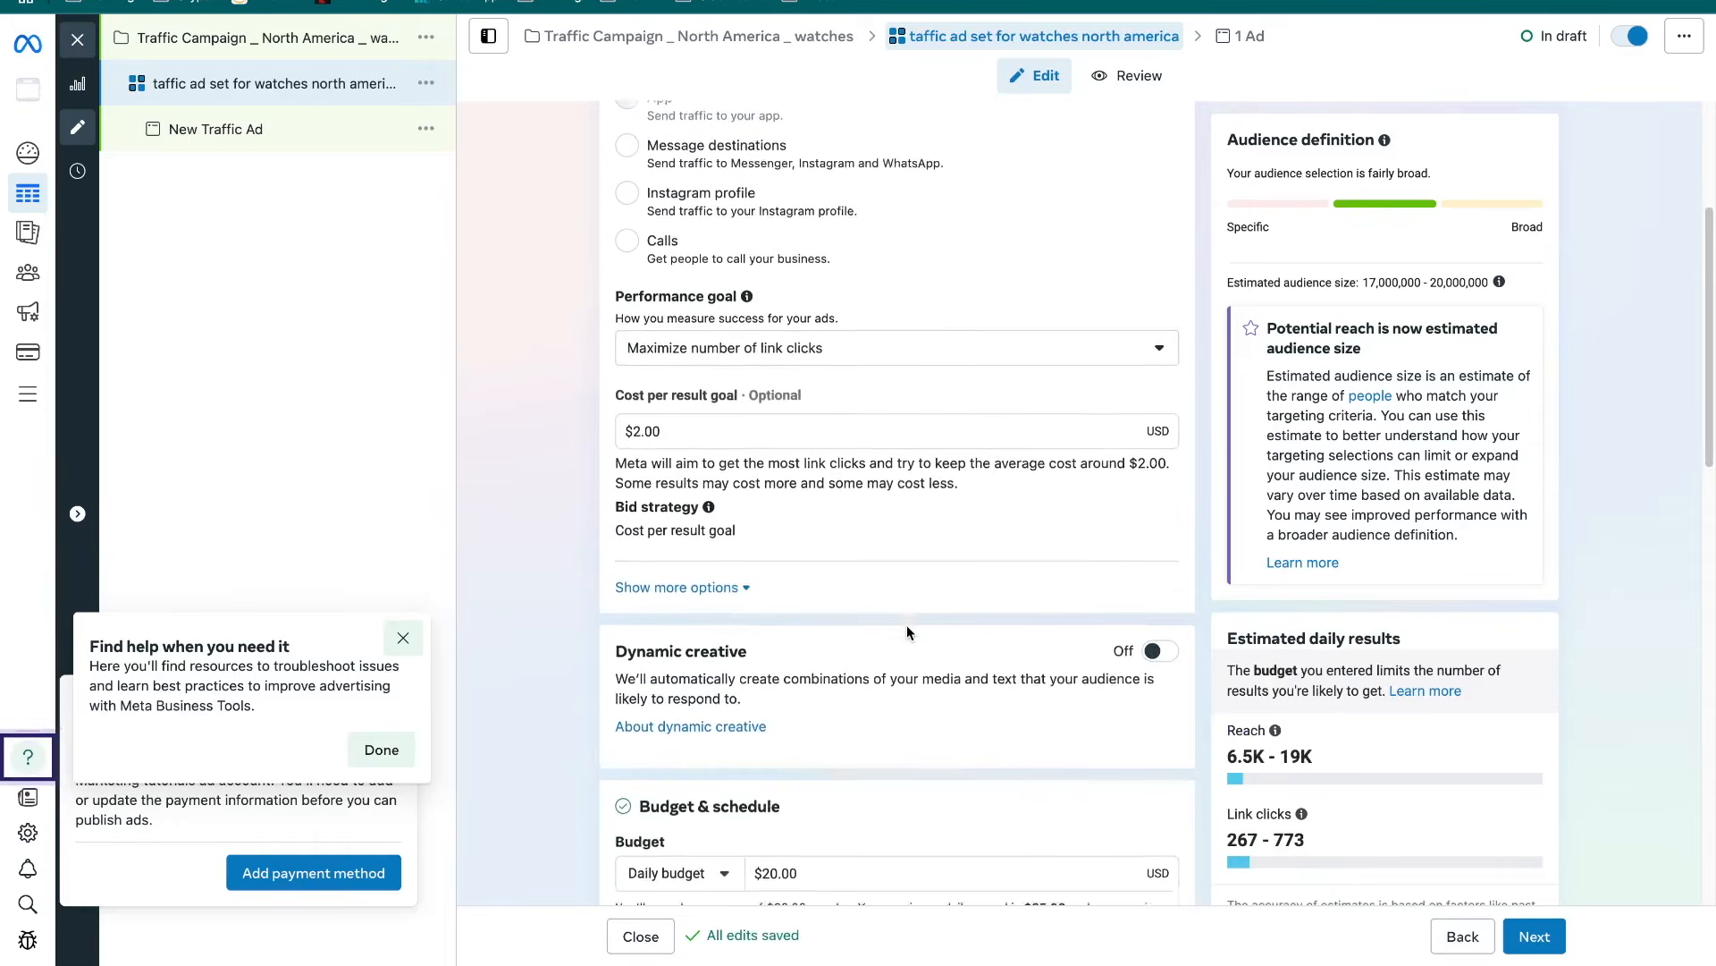
pyautogui.click(684, 525)
pyautogui.scroll(-2, 830, 672)
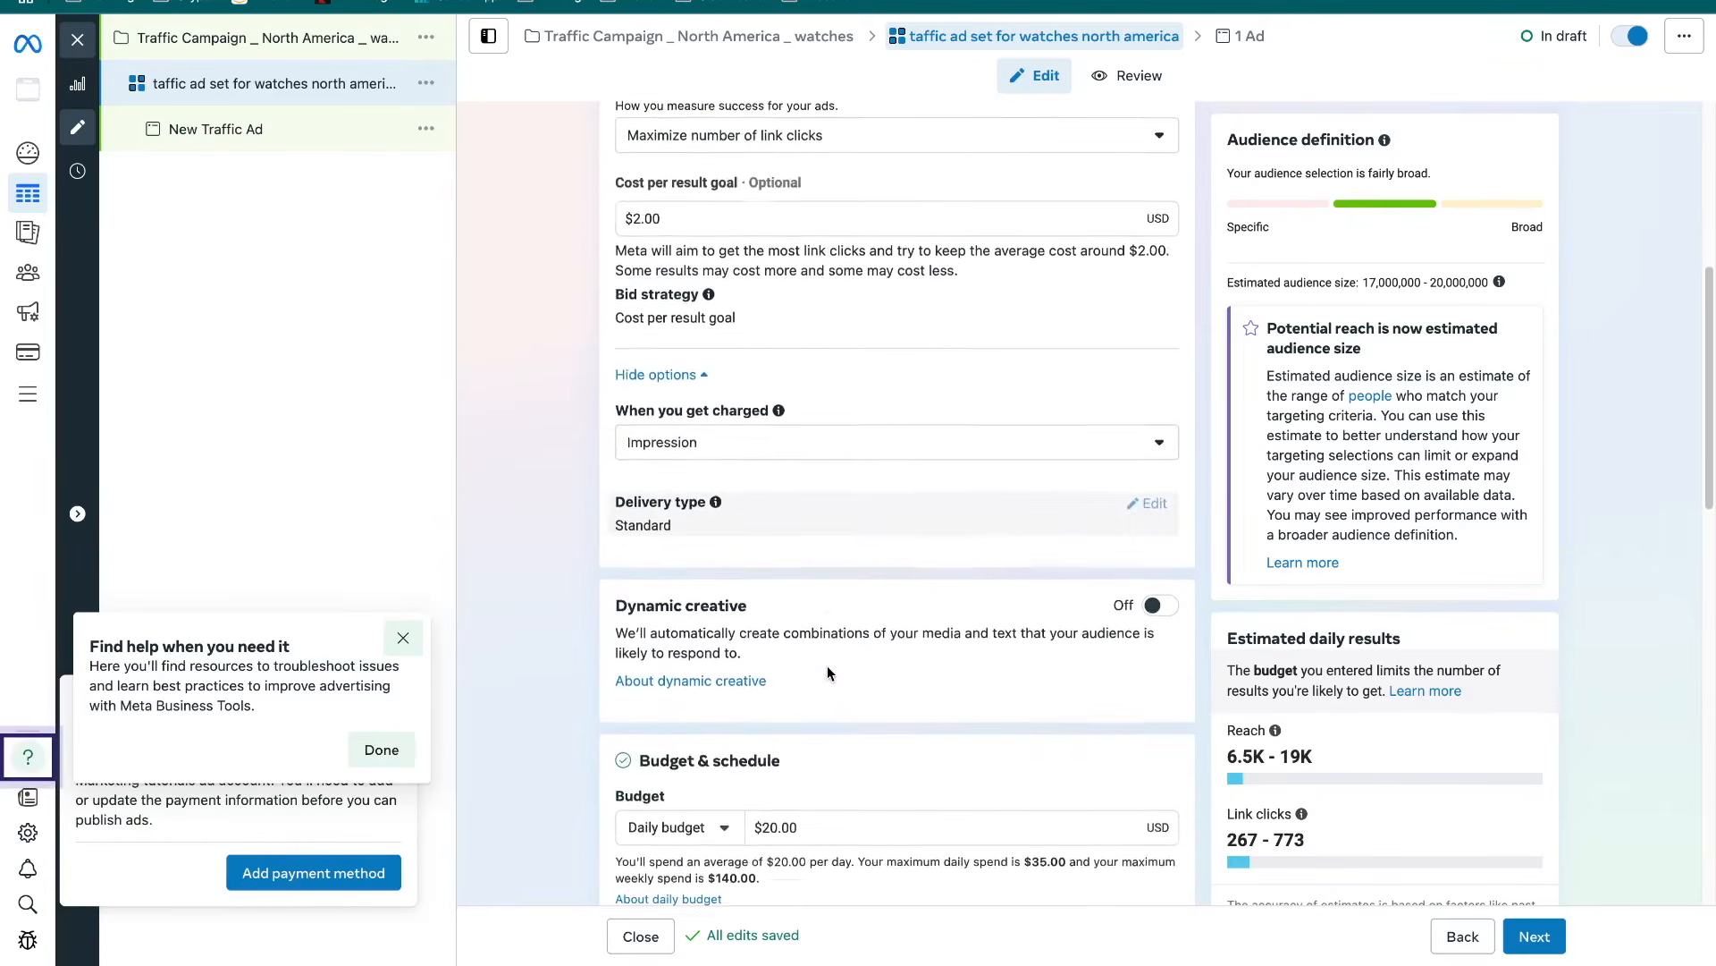
pyautogui.scroll(-3, 828, 665)
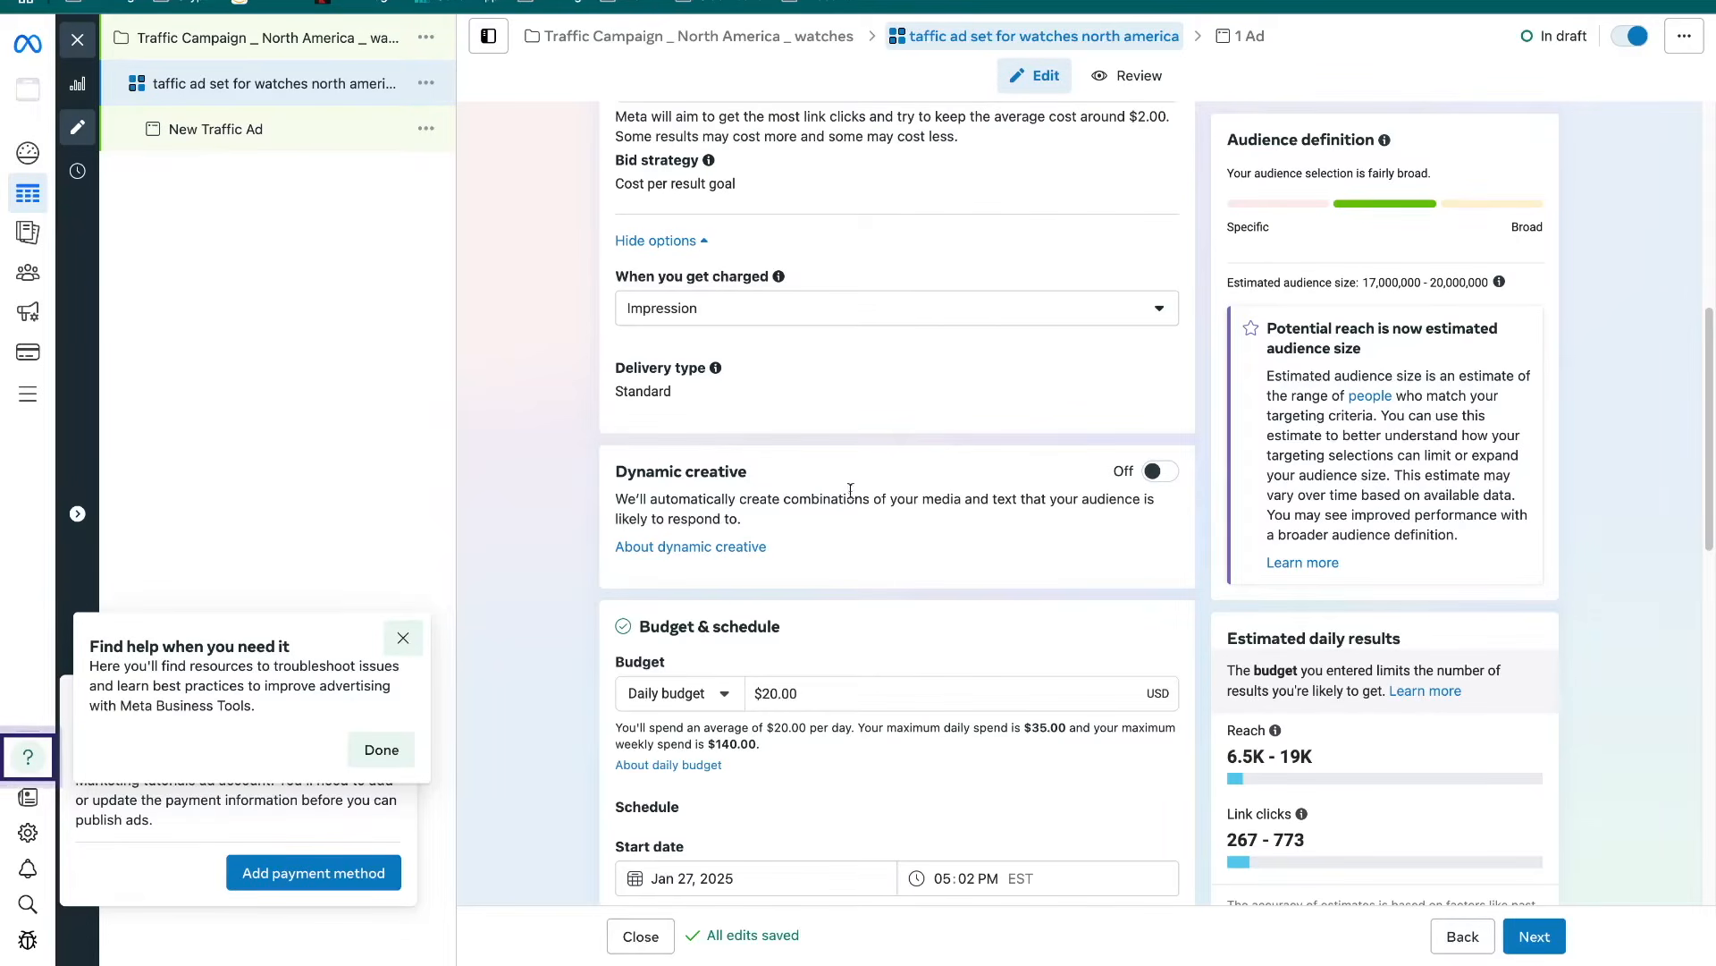
pyautogui.click(1155, 471)
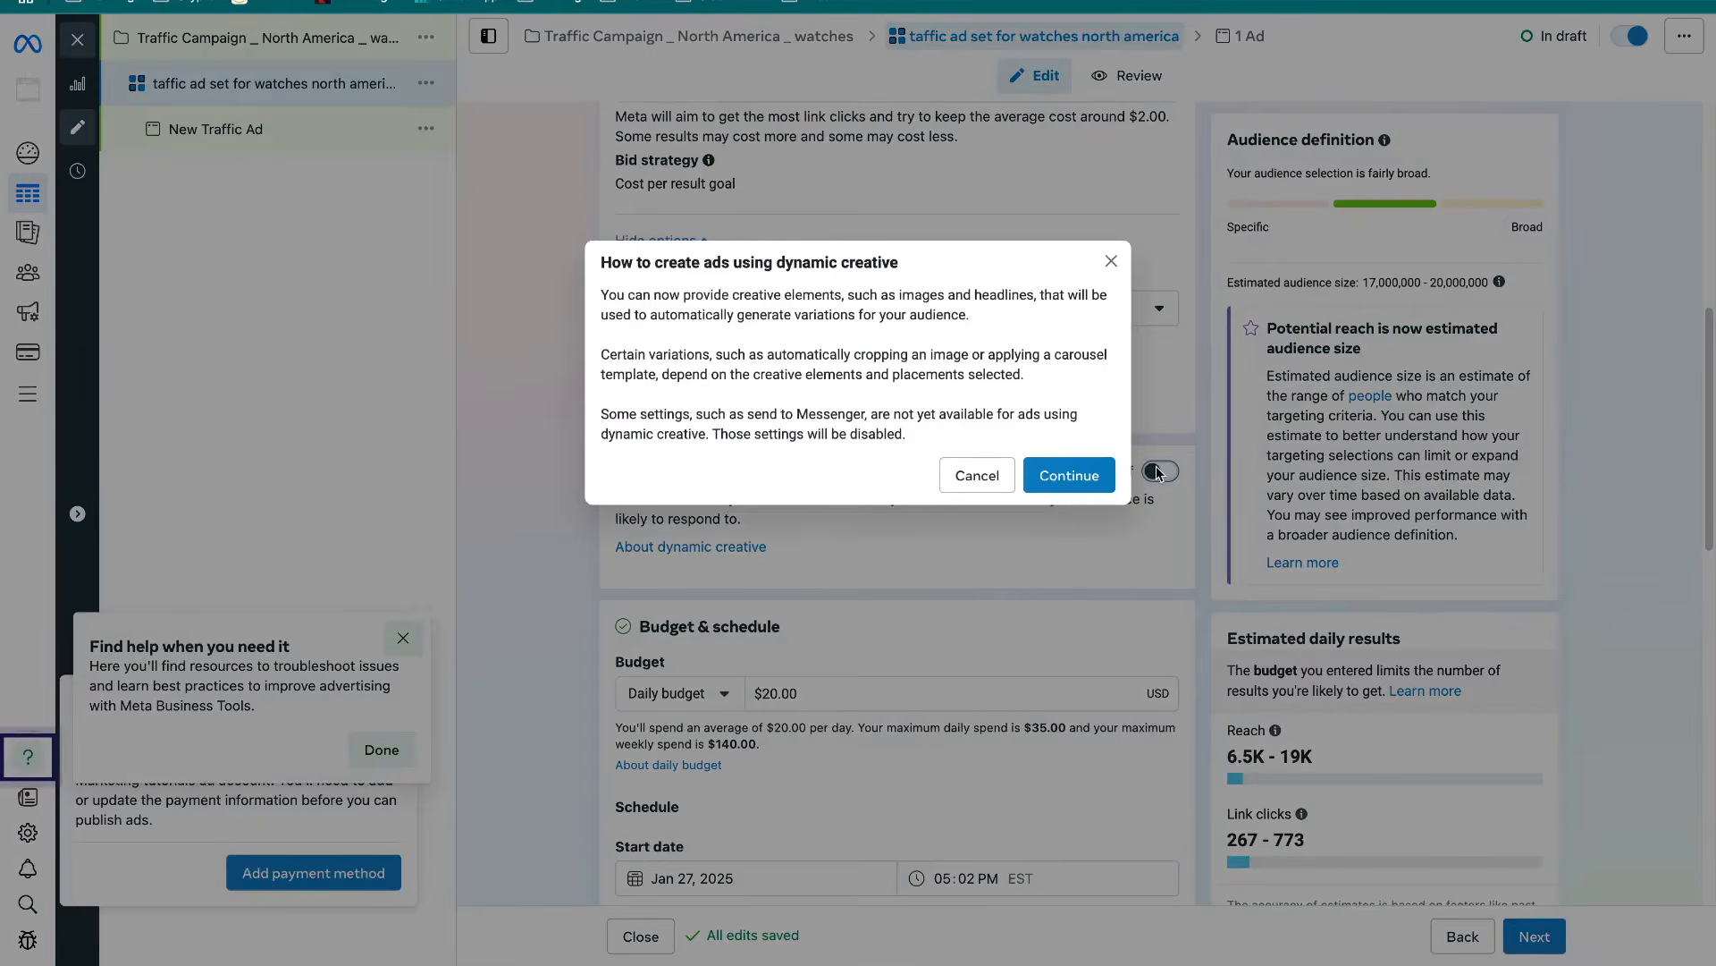
pyautogui.click(1088, 481)
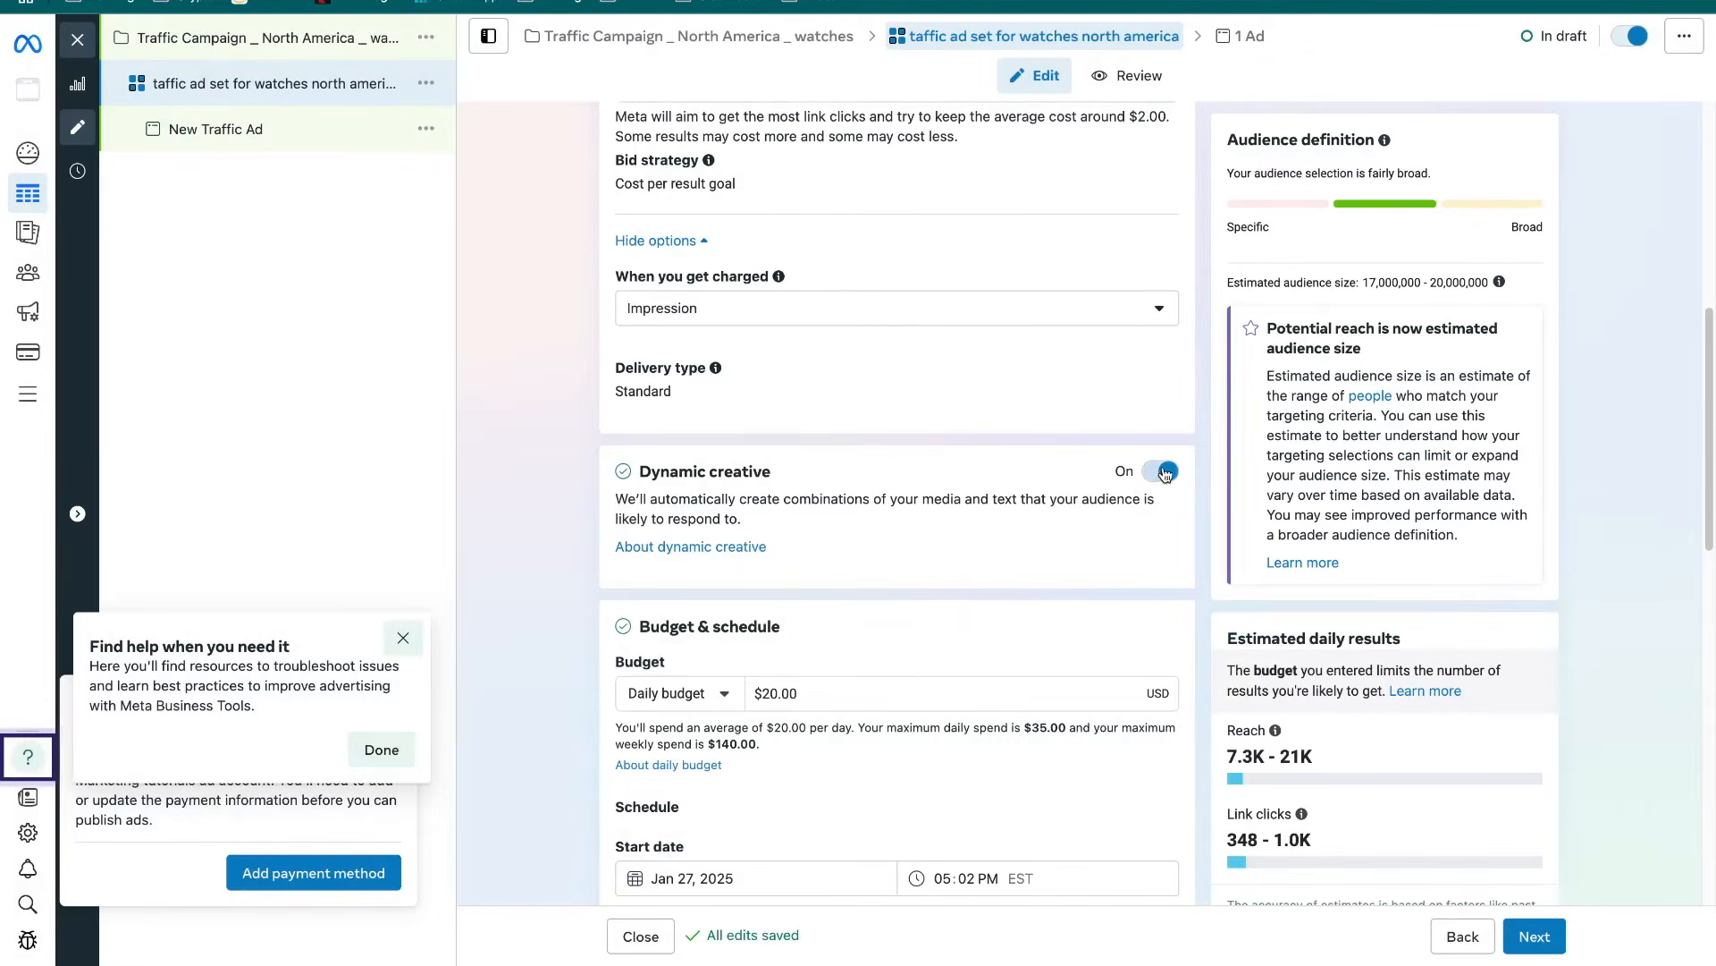
# Check the budget type choices, keep Daily budget, and set the ad set's daily budget to $10.00
pyautogui.scroll(-2, 912, 693)
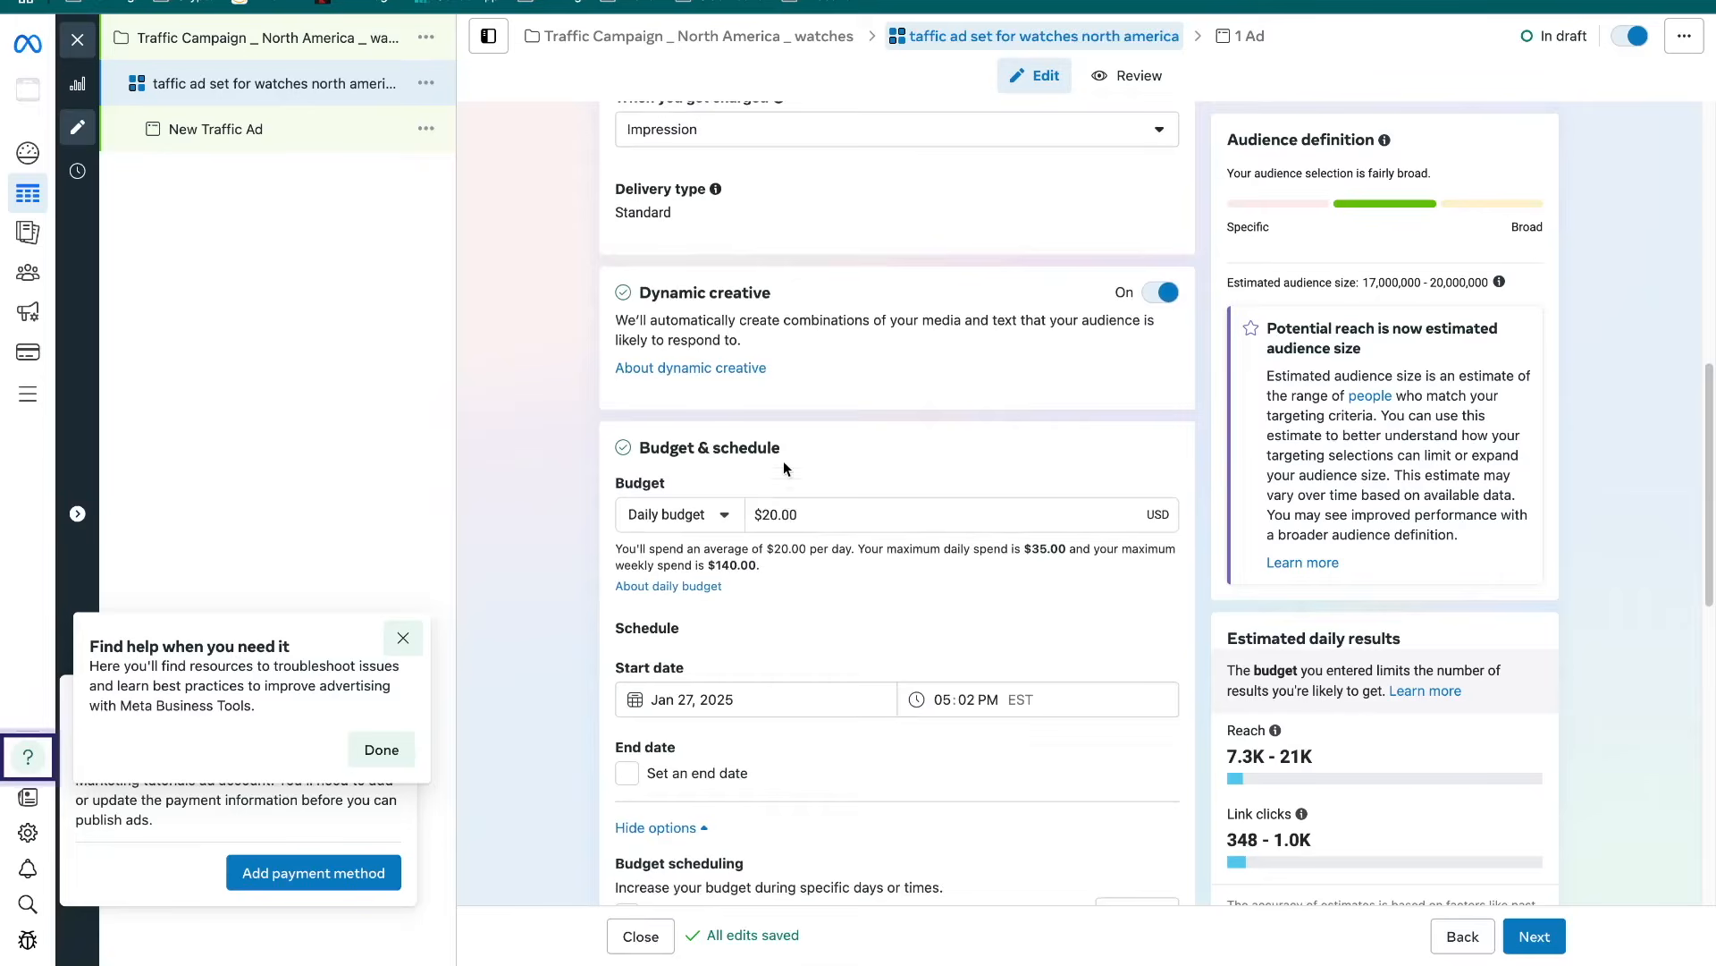
pyautogui.click(728, 519)
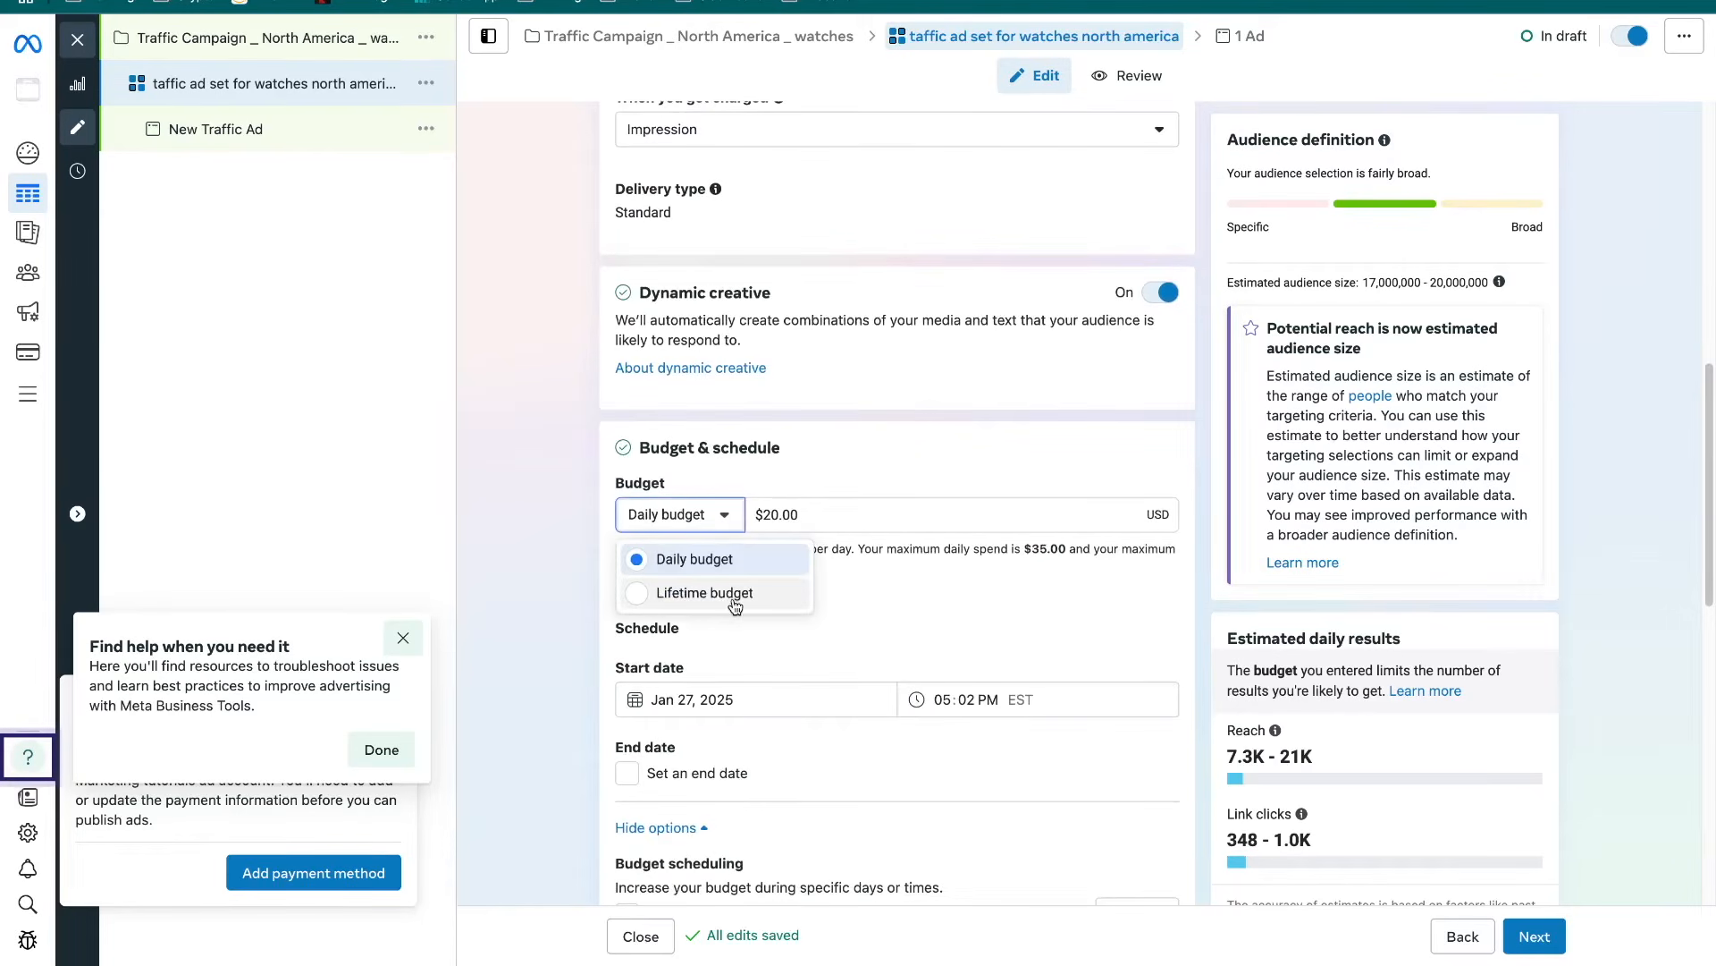
pyautogui.click(909, 585)
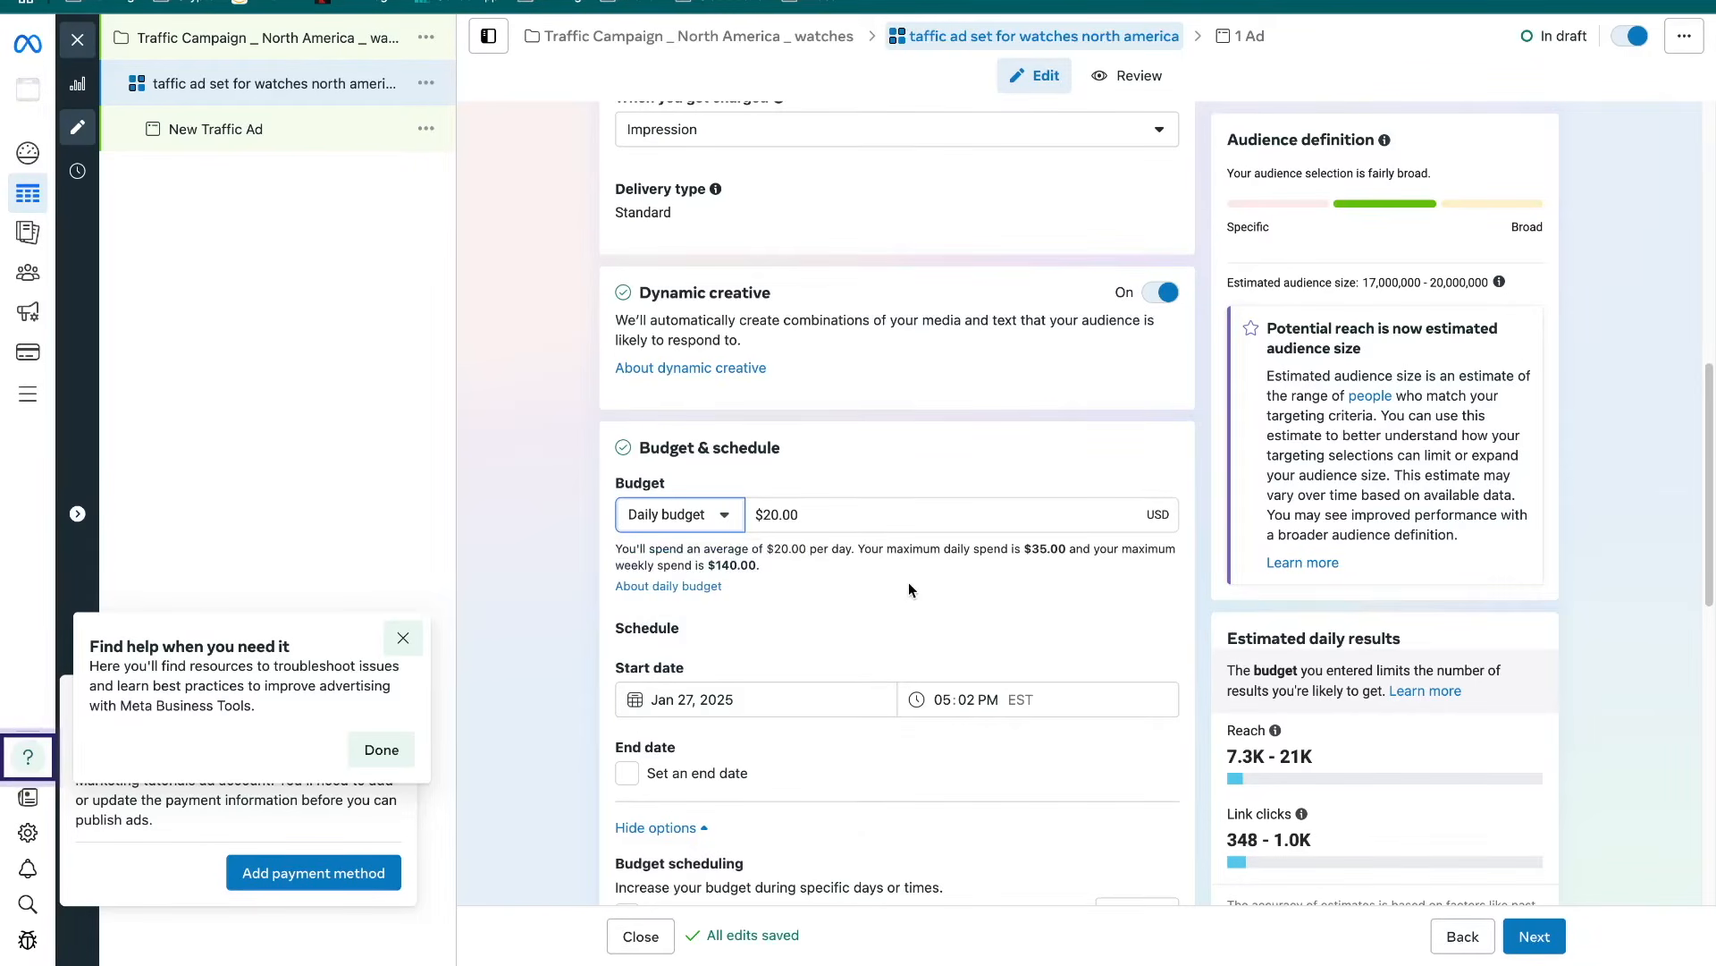
pyautogui.click(772, 513)
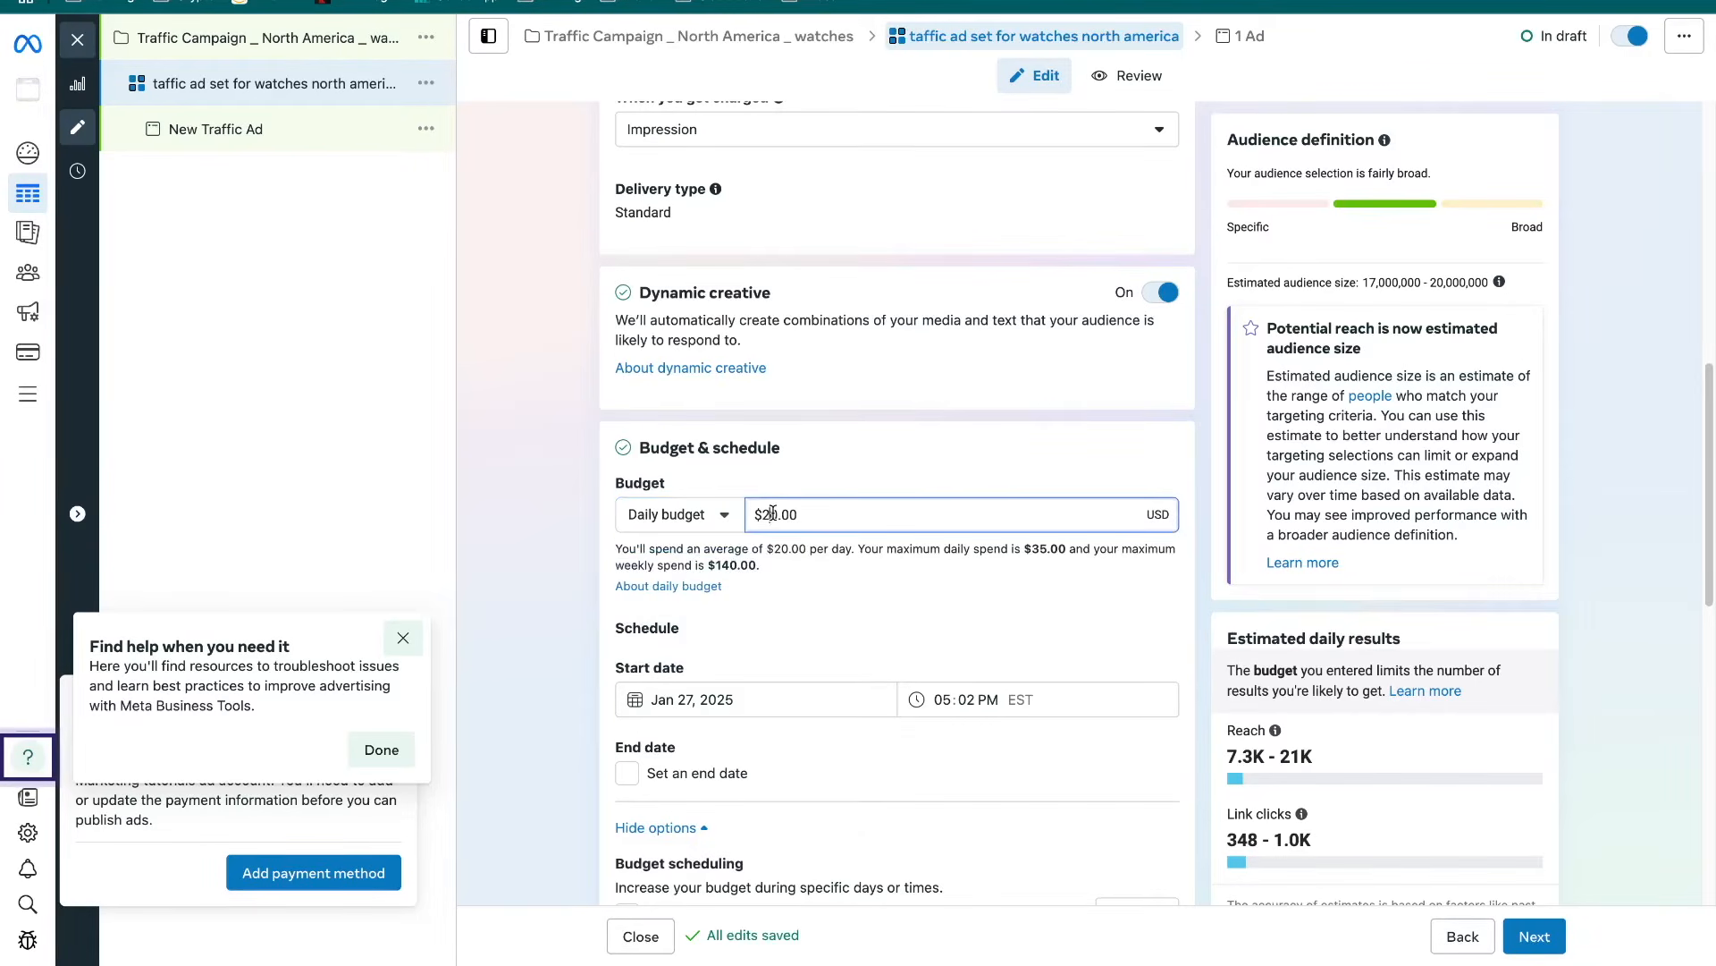
pyautogui.press('BackSpace')
pyautogui.write('1')
pyautogui.click(823, 567)
# Give the ad set's schedule an end date of January 29, 2025
pyautogui.scroll(-1, 814, 569)
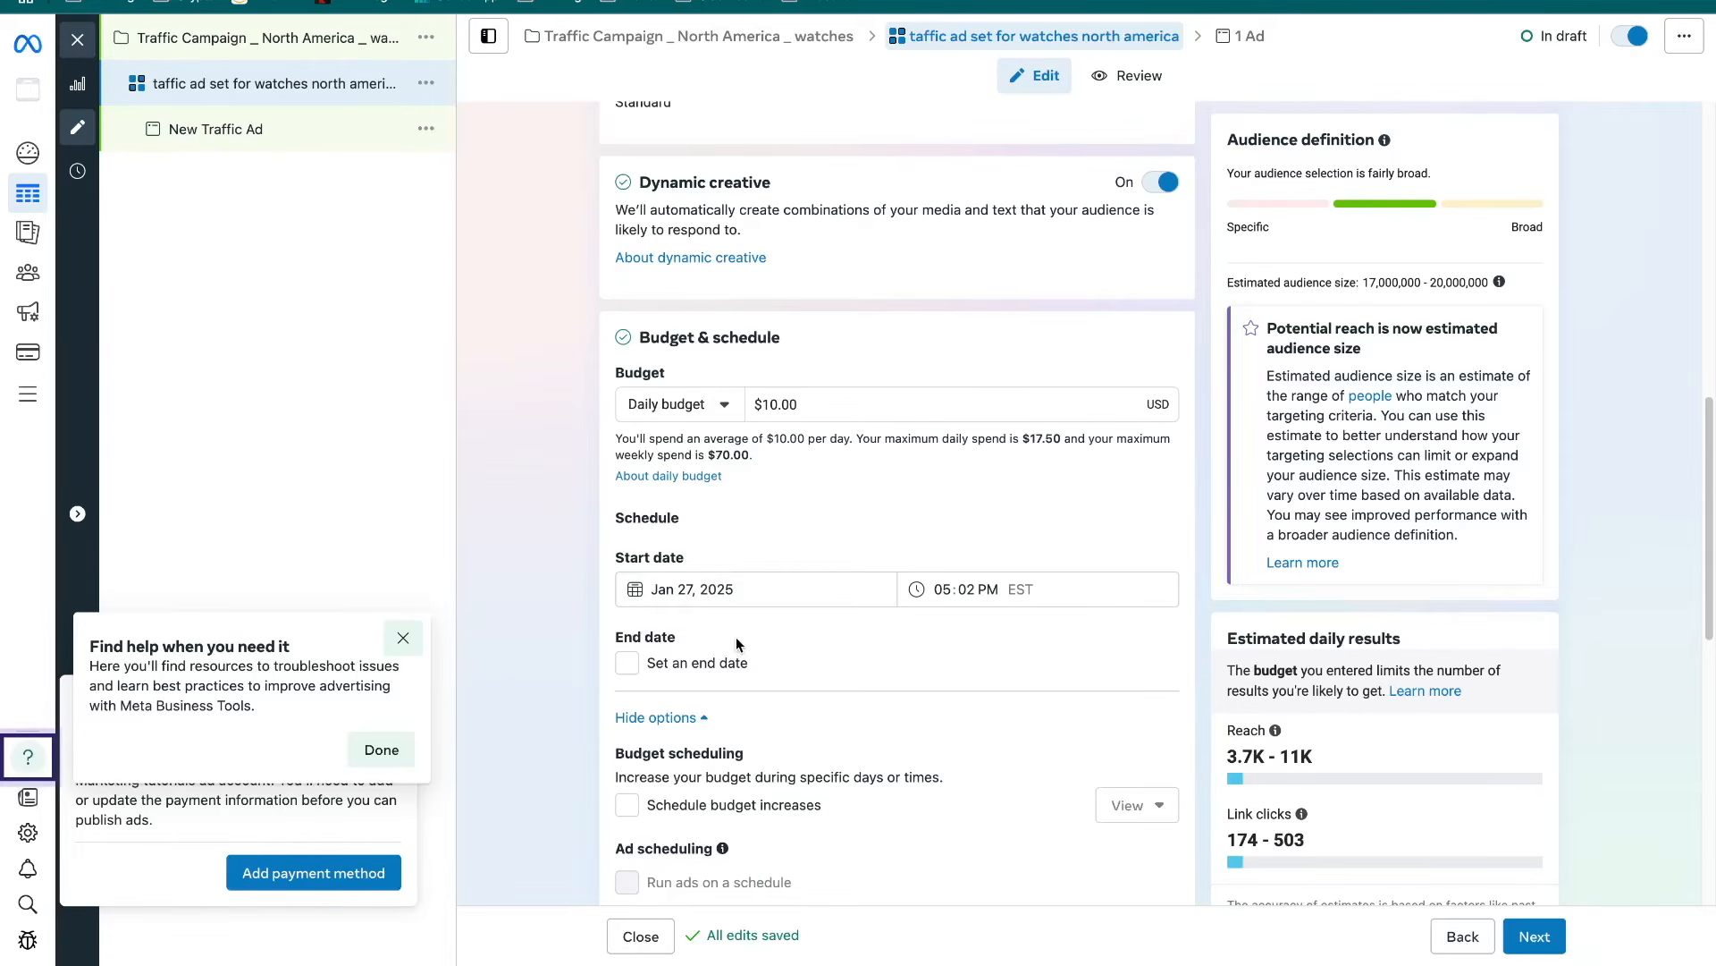
pyautogui.click(628, 663)
pyautogui.click(689, 711)
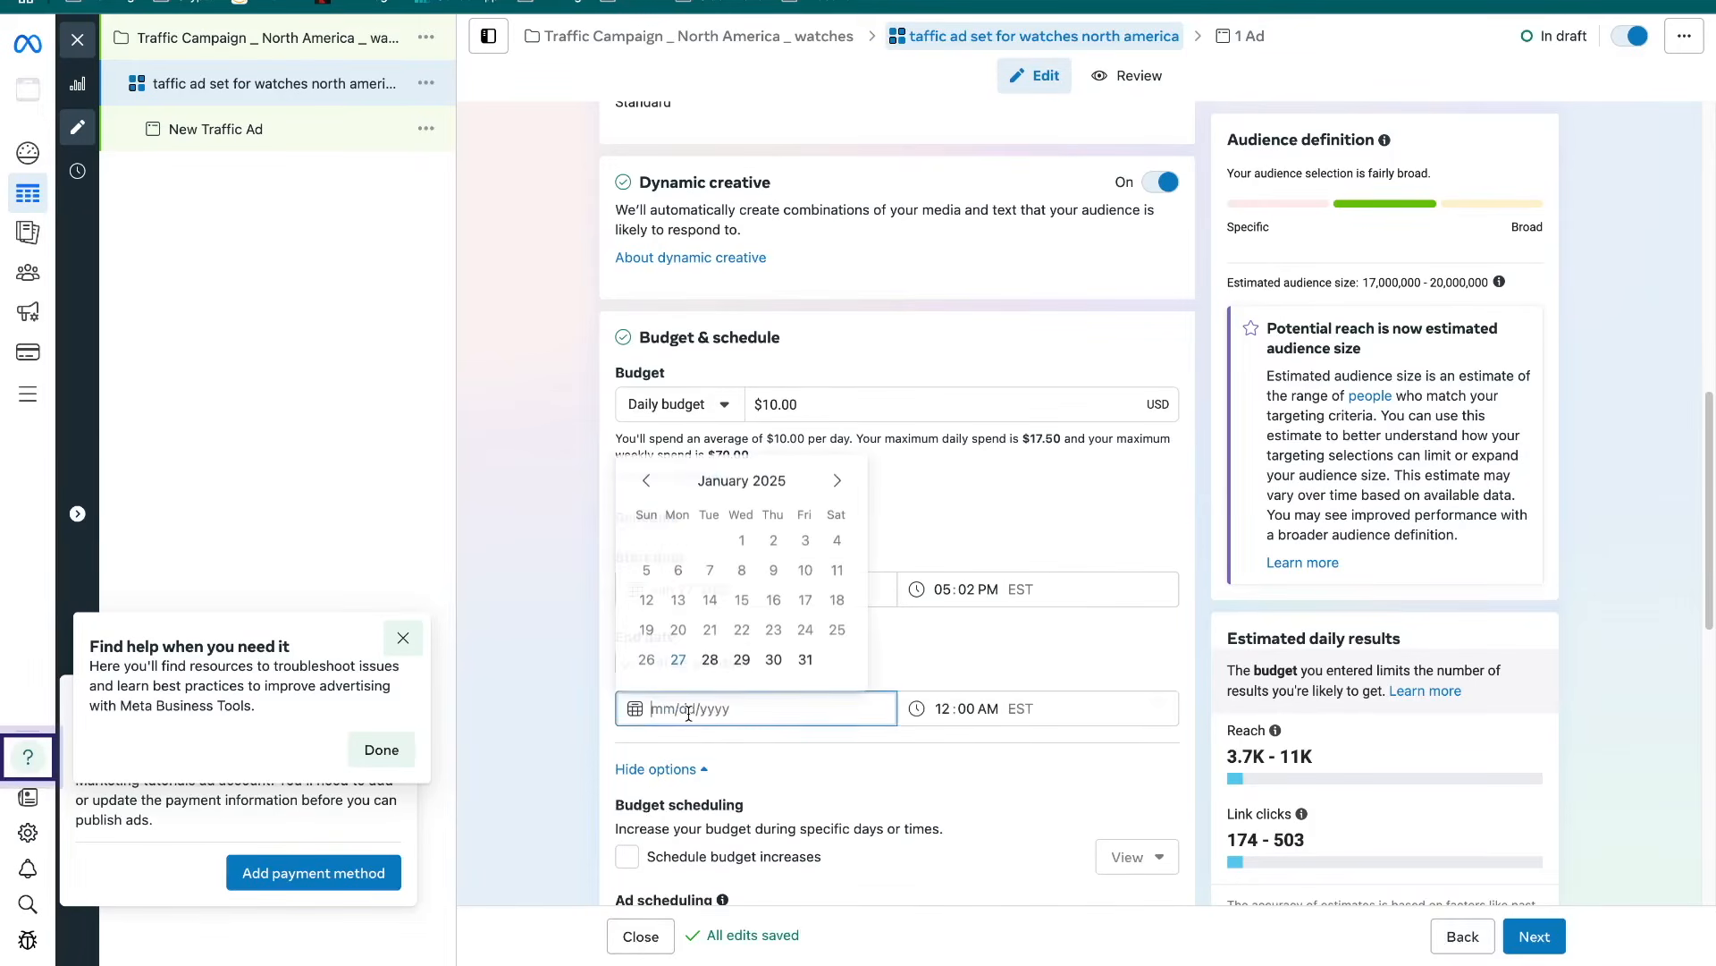
pyautogui.click(741, 659)
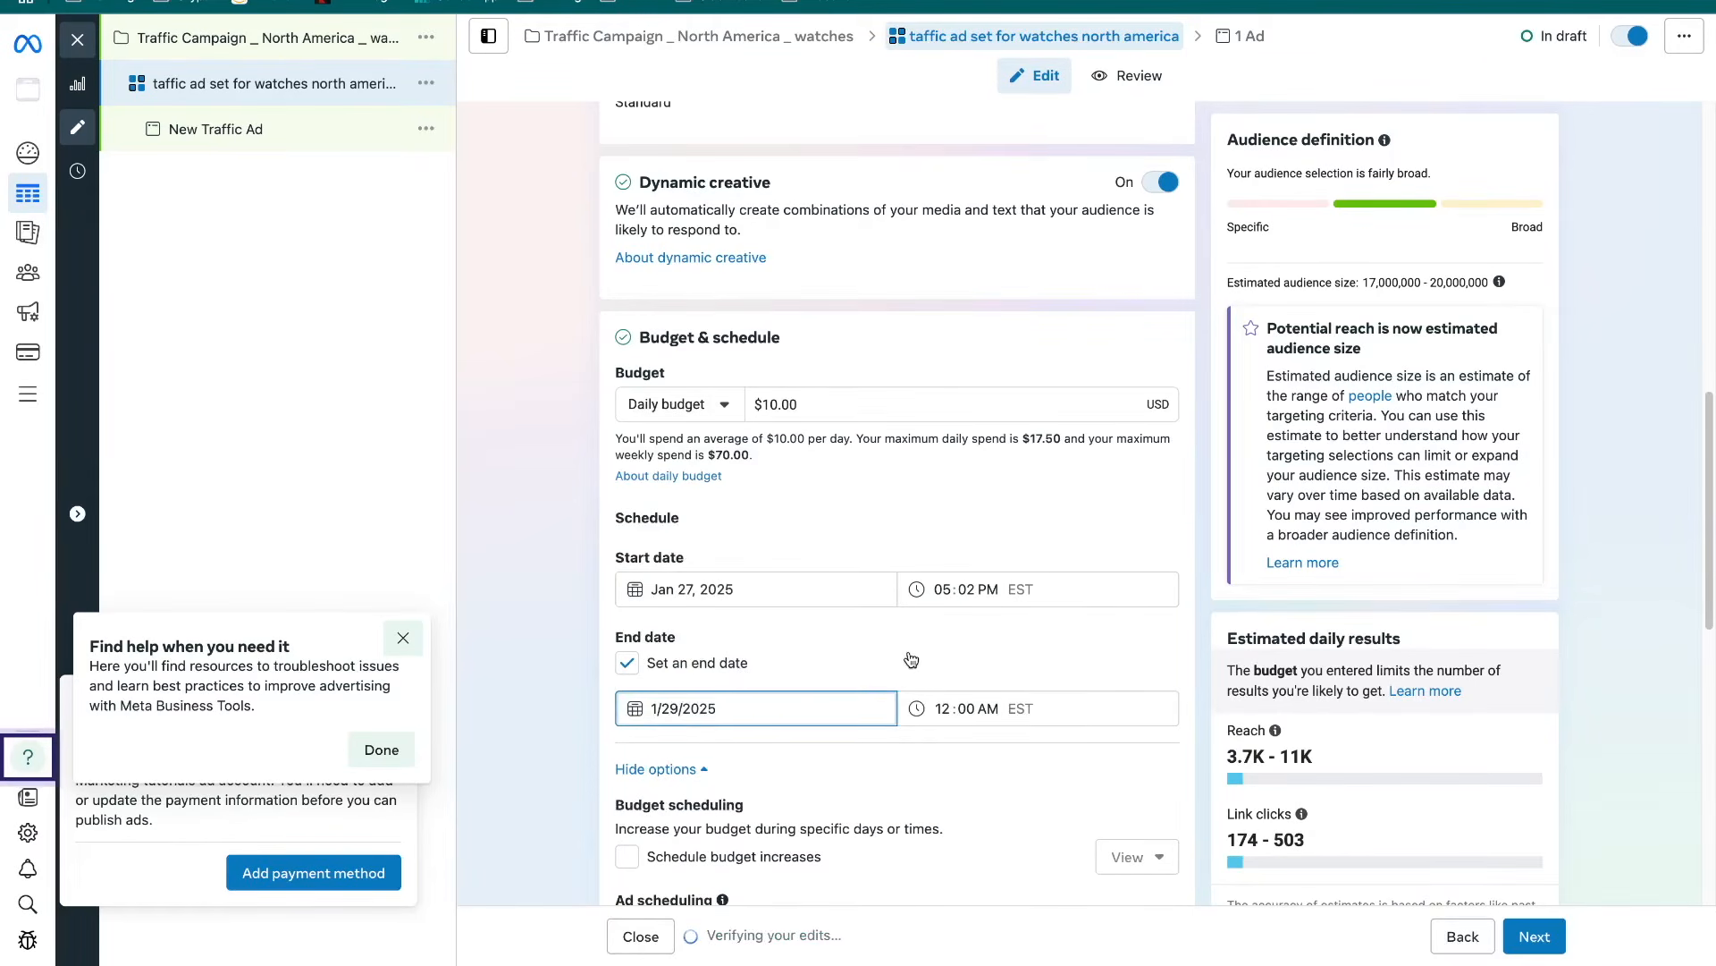
# Try scheduled budget increases for the ad set and turn them off again
pyautogui.scroll(-3, 911, 659)
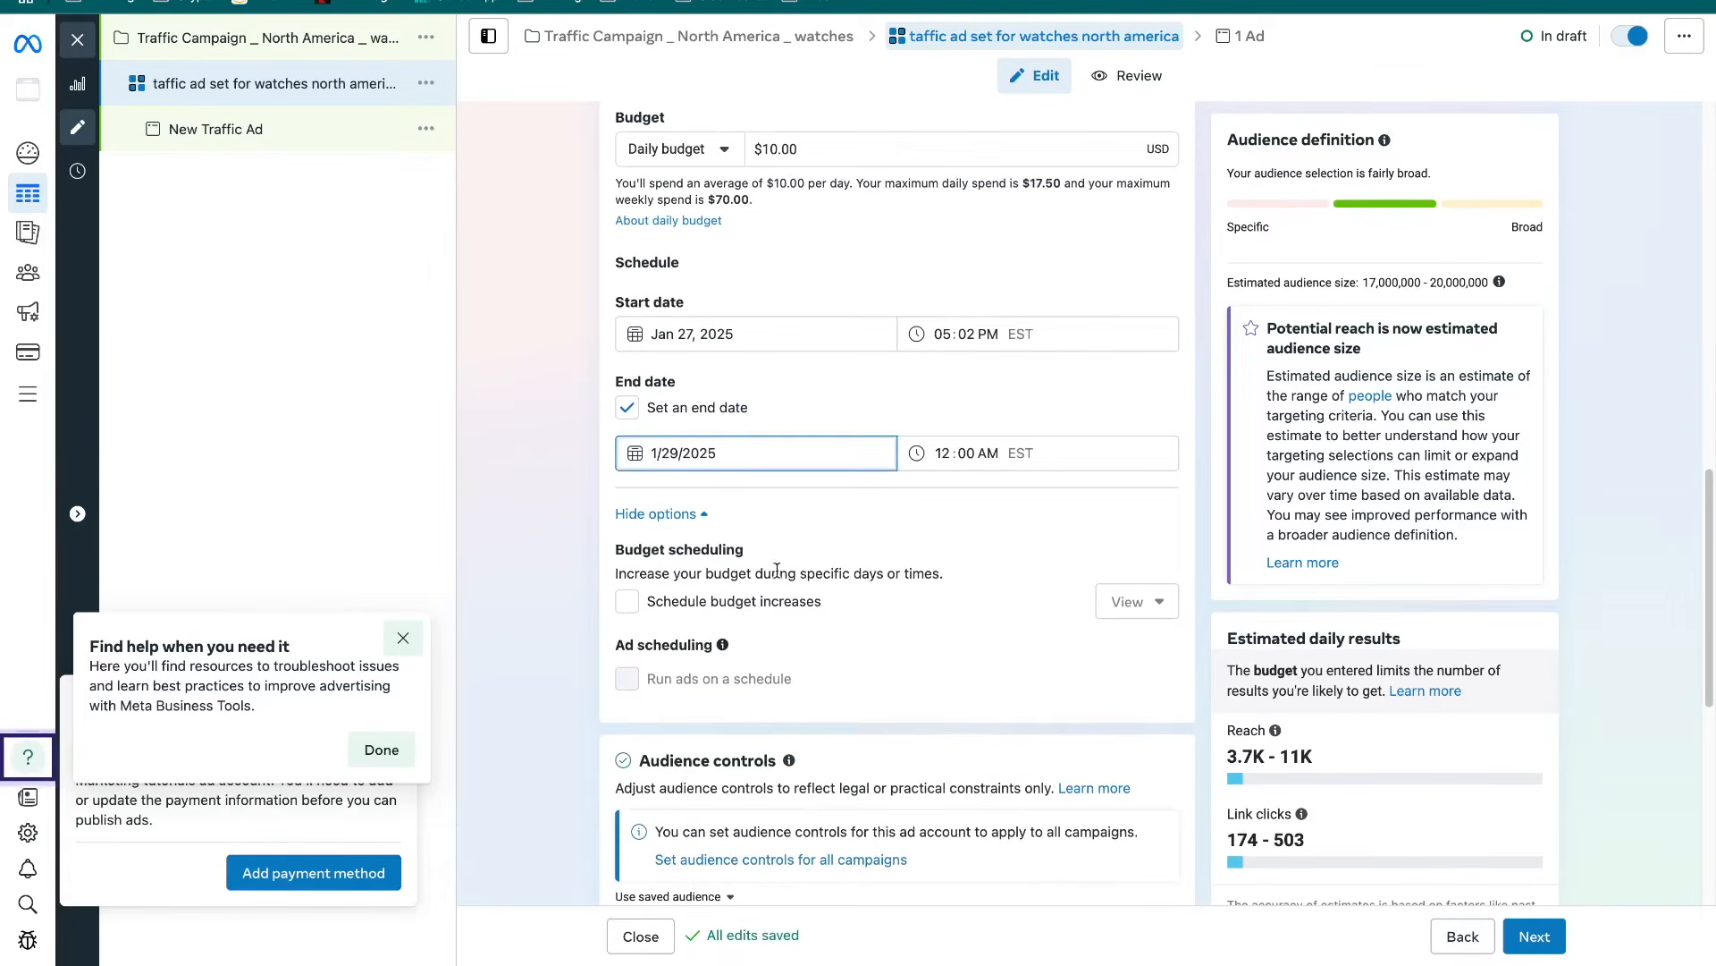
pyautogui.moveTo(883, 613)
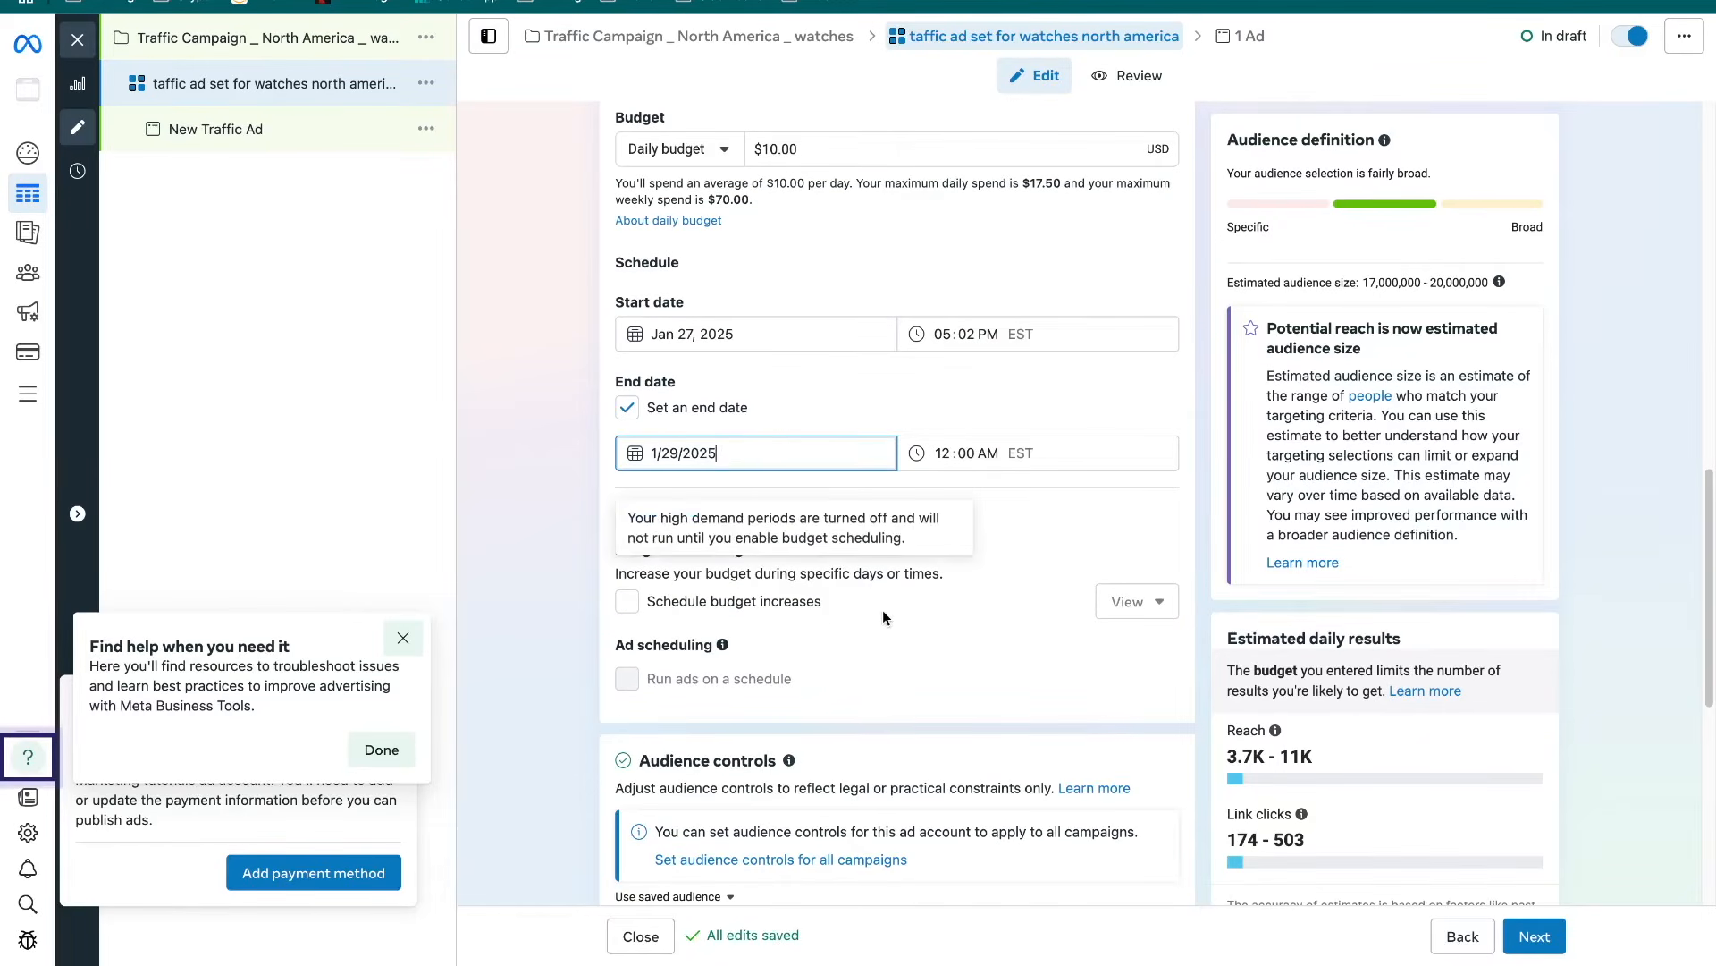
pyautogui.click(628, 601)
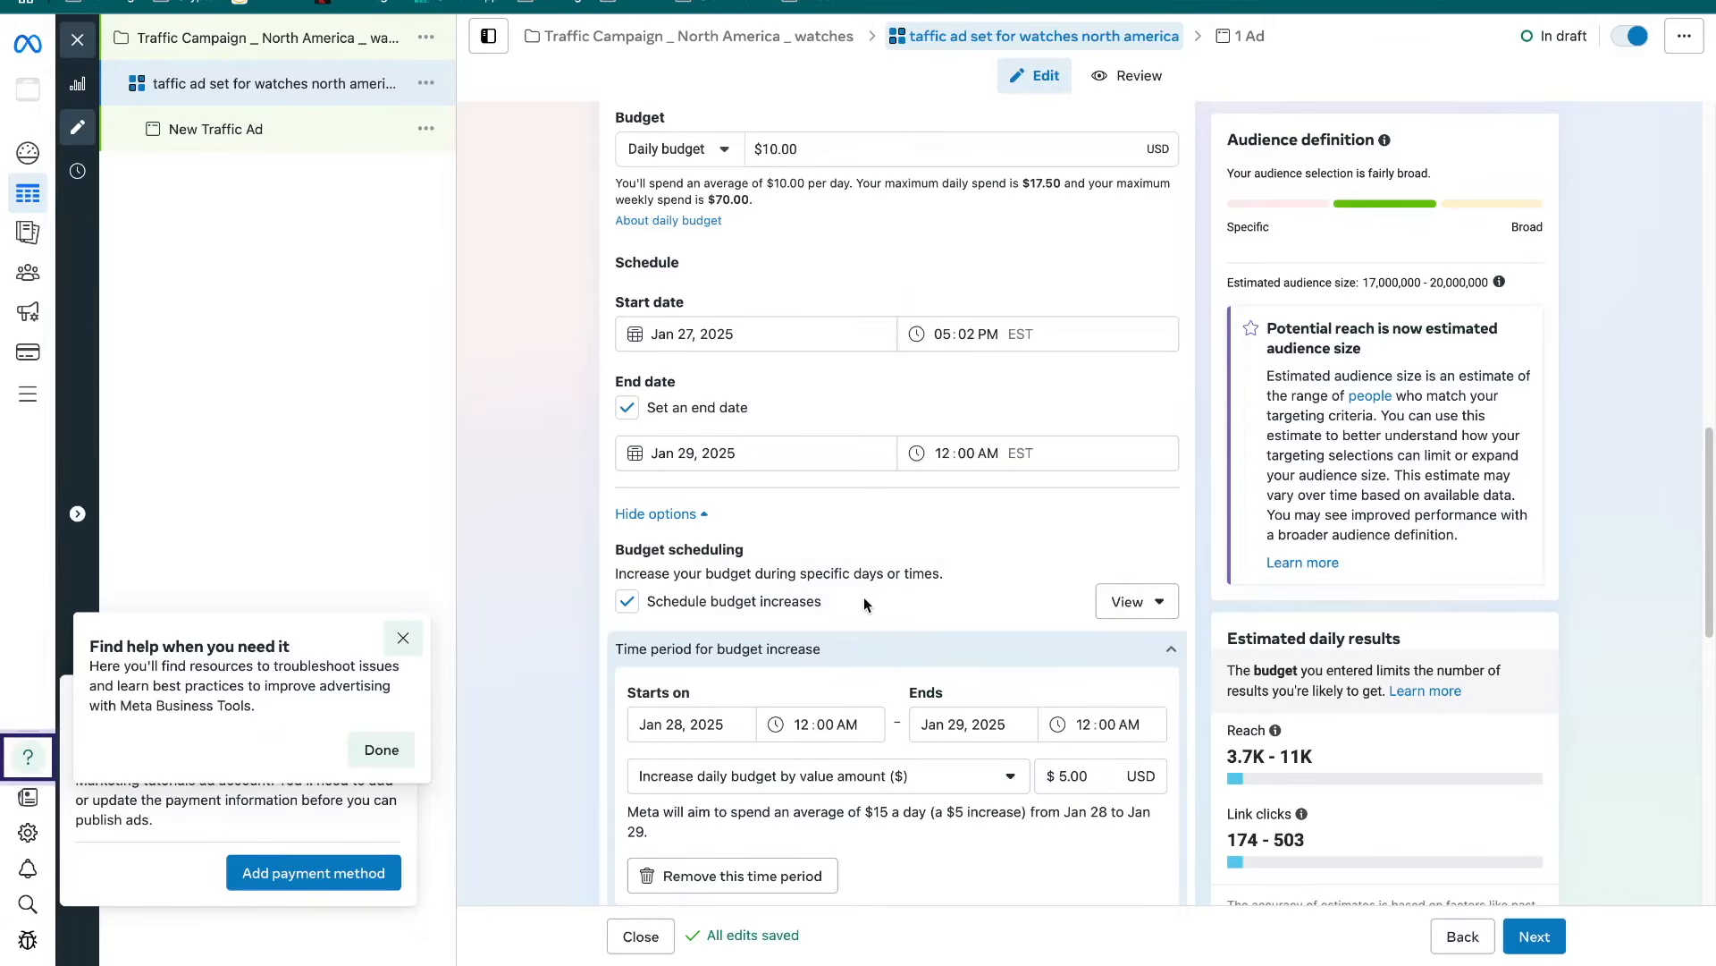
pyautogui.click(629, 606)
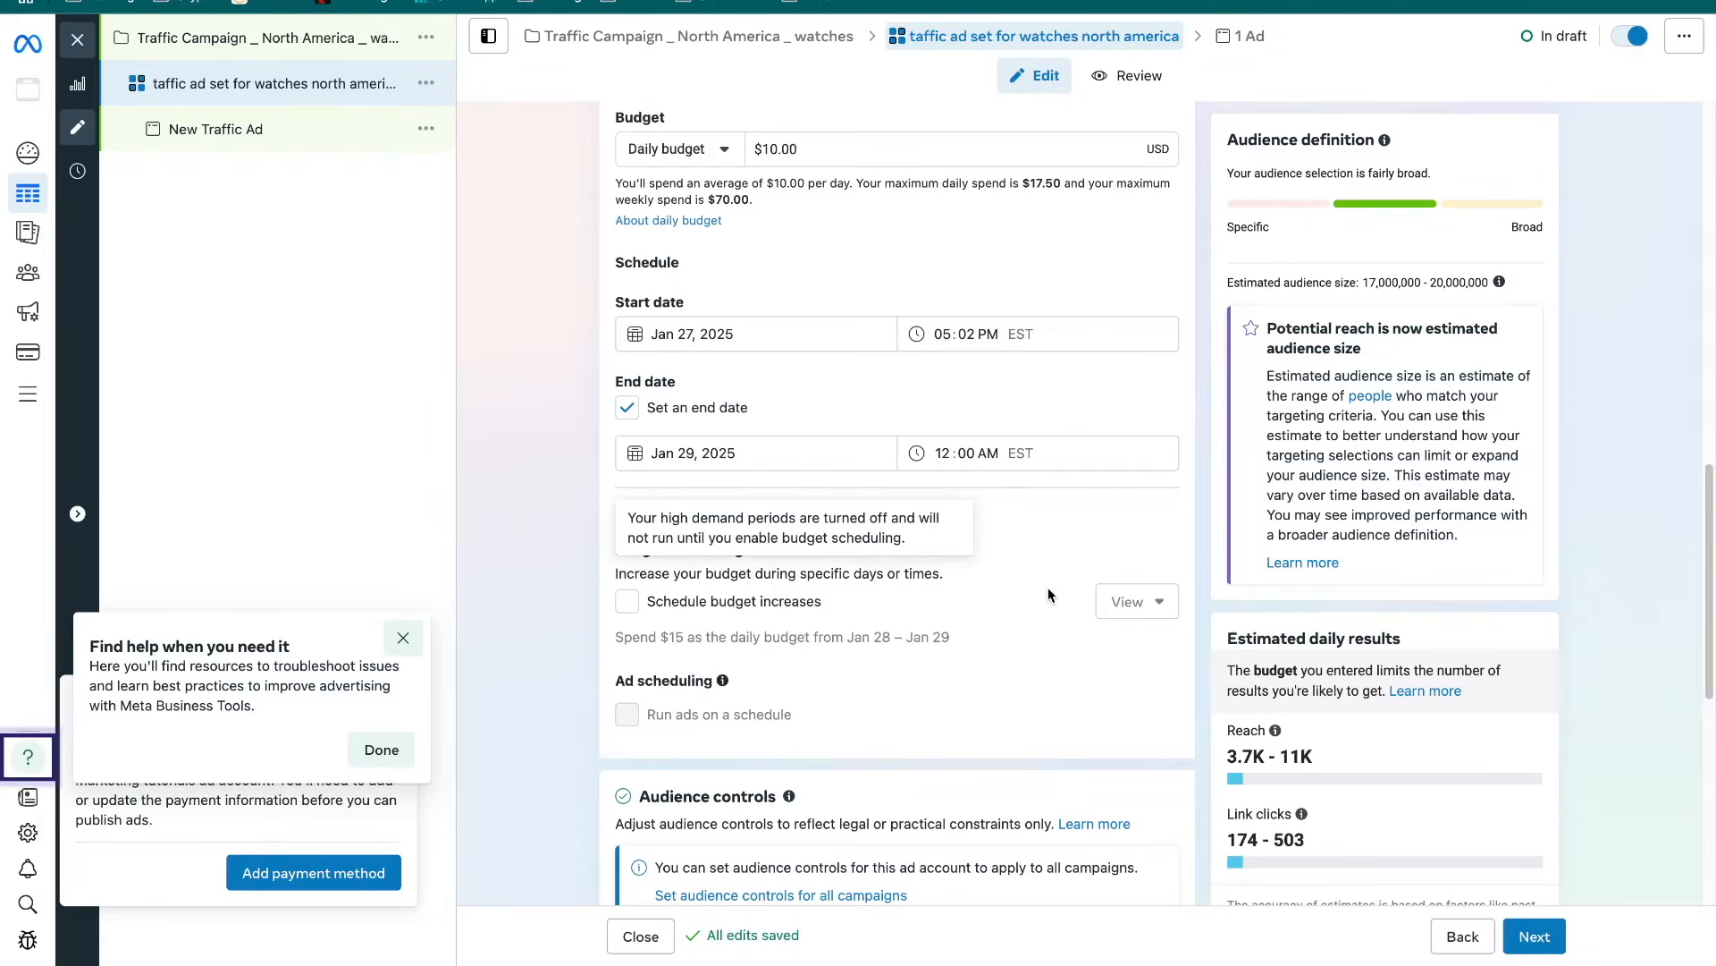
# Replace Canada with United States as the included location in the ad set's audience controls
pyautogui.scroll(-3, 1050, 595)
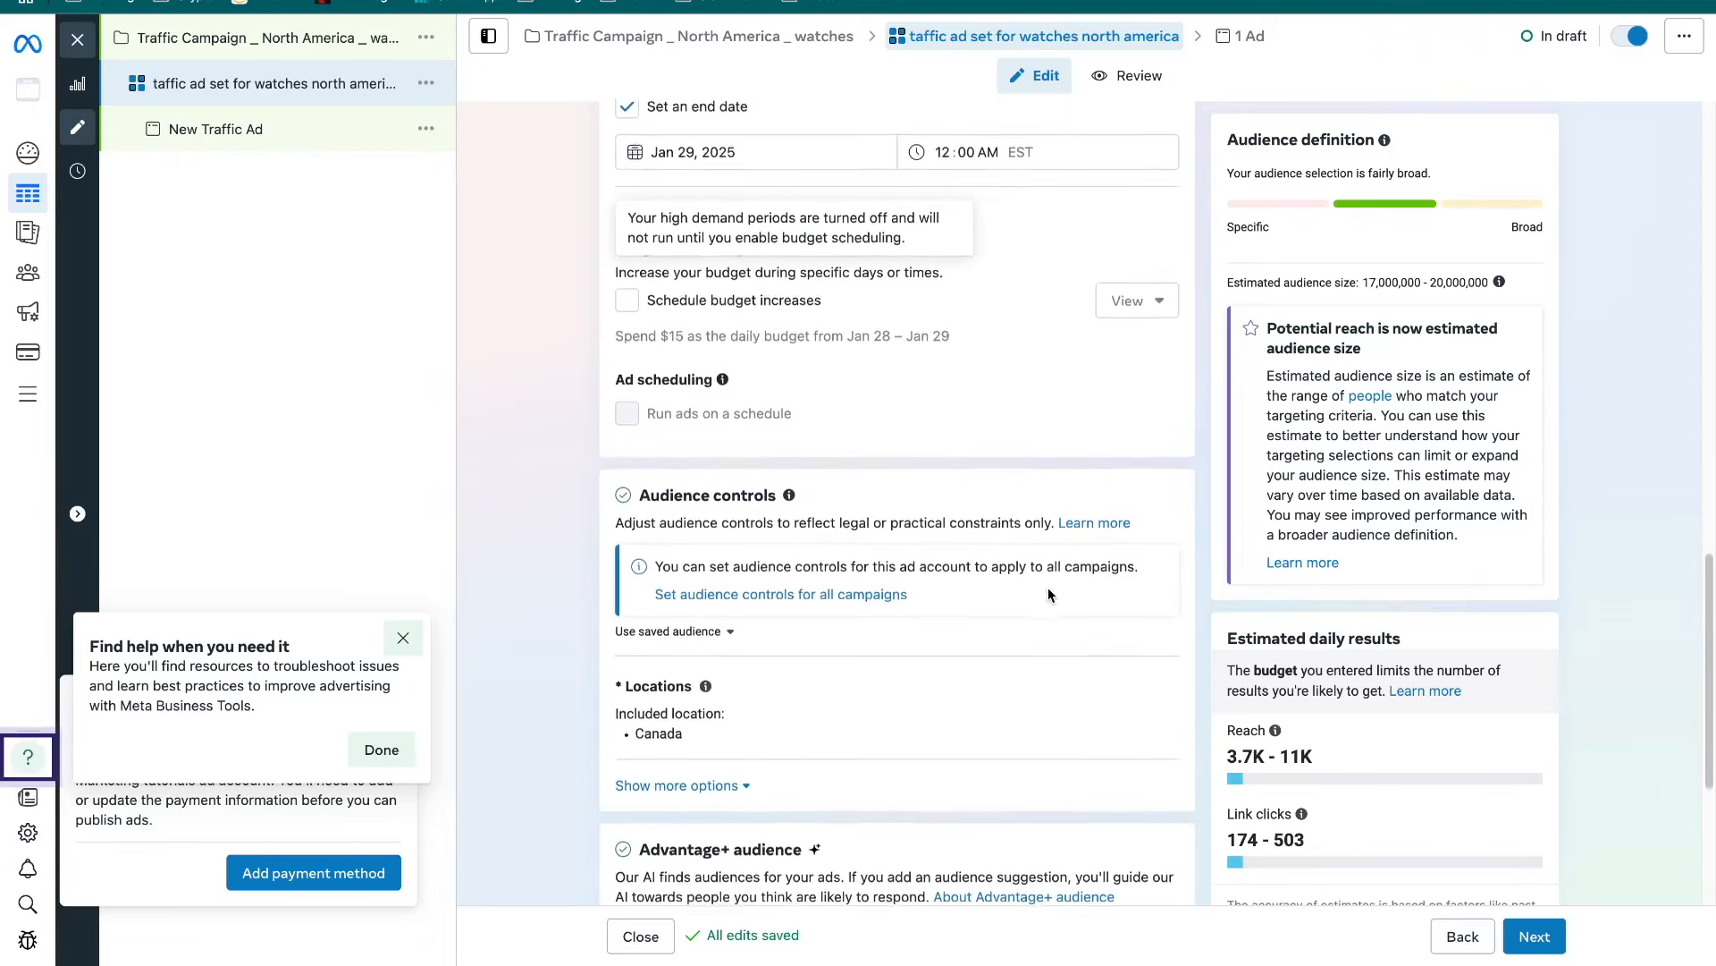
pyautogui.scroll(-1, 1050, 594)
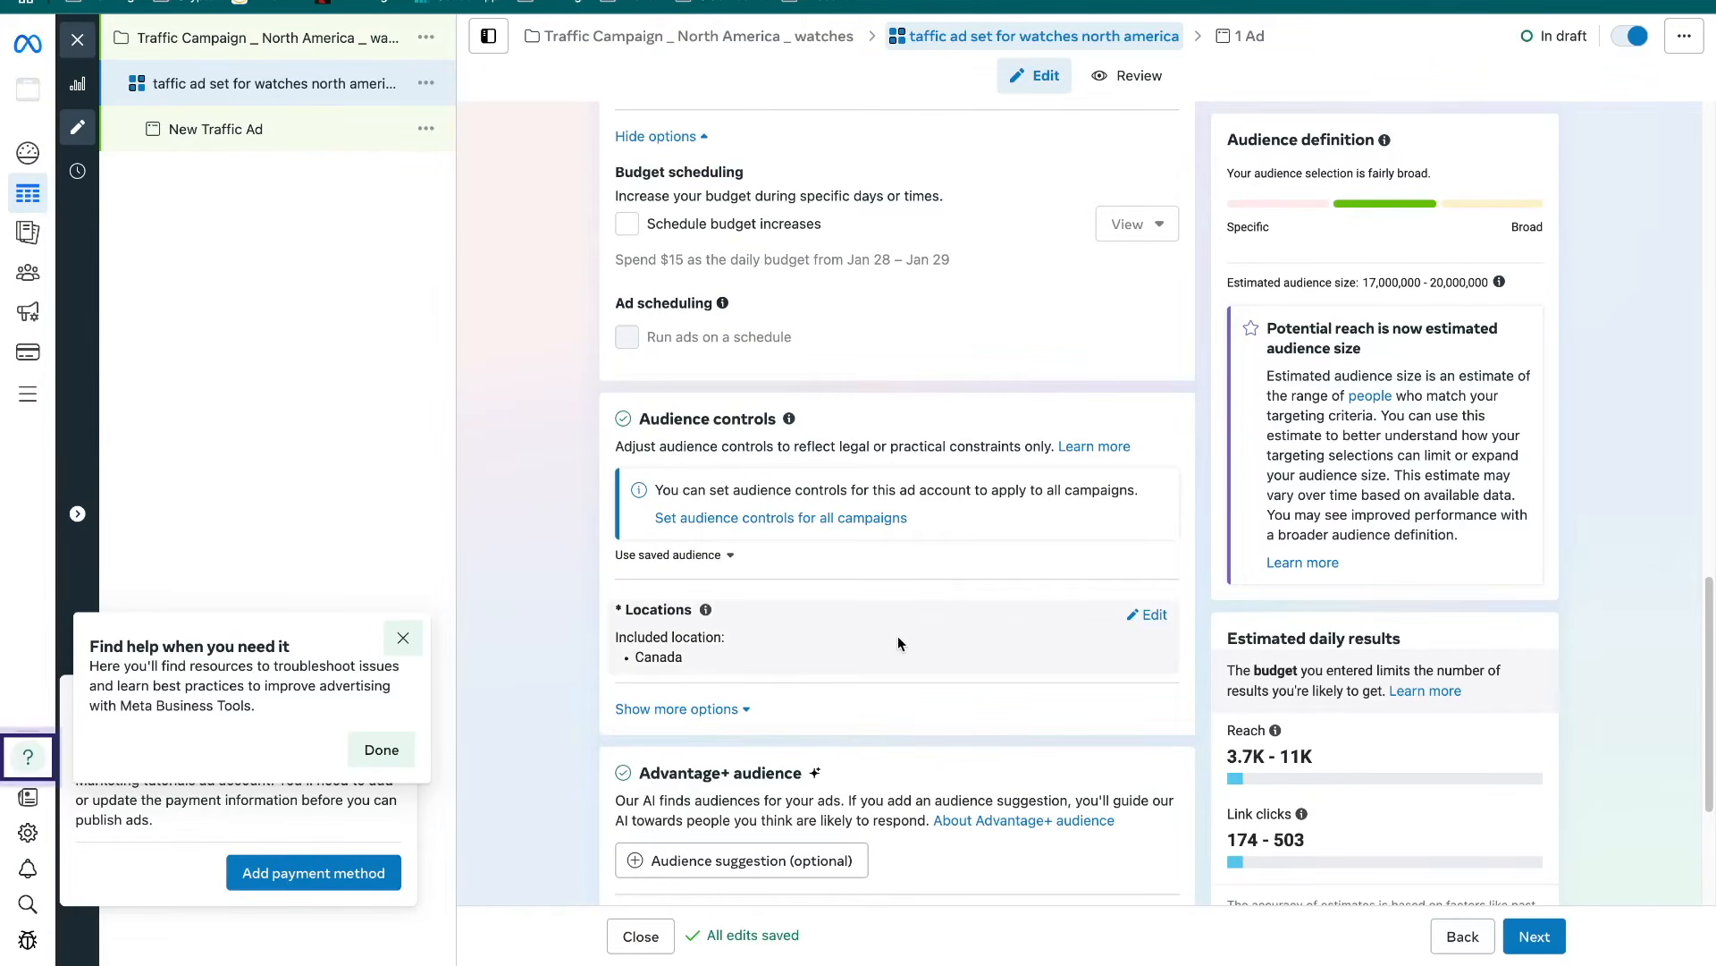
pyautogui.click(1156, 617)
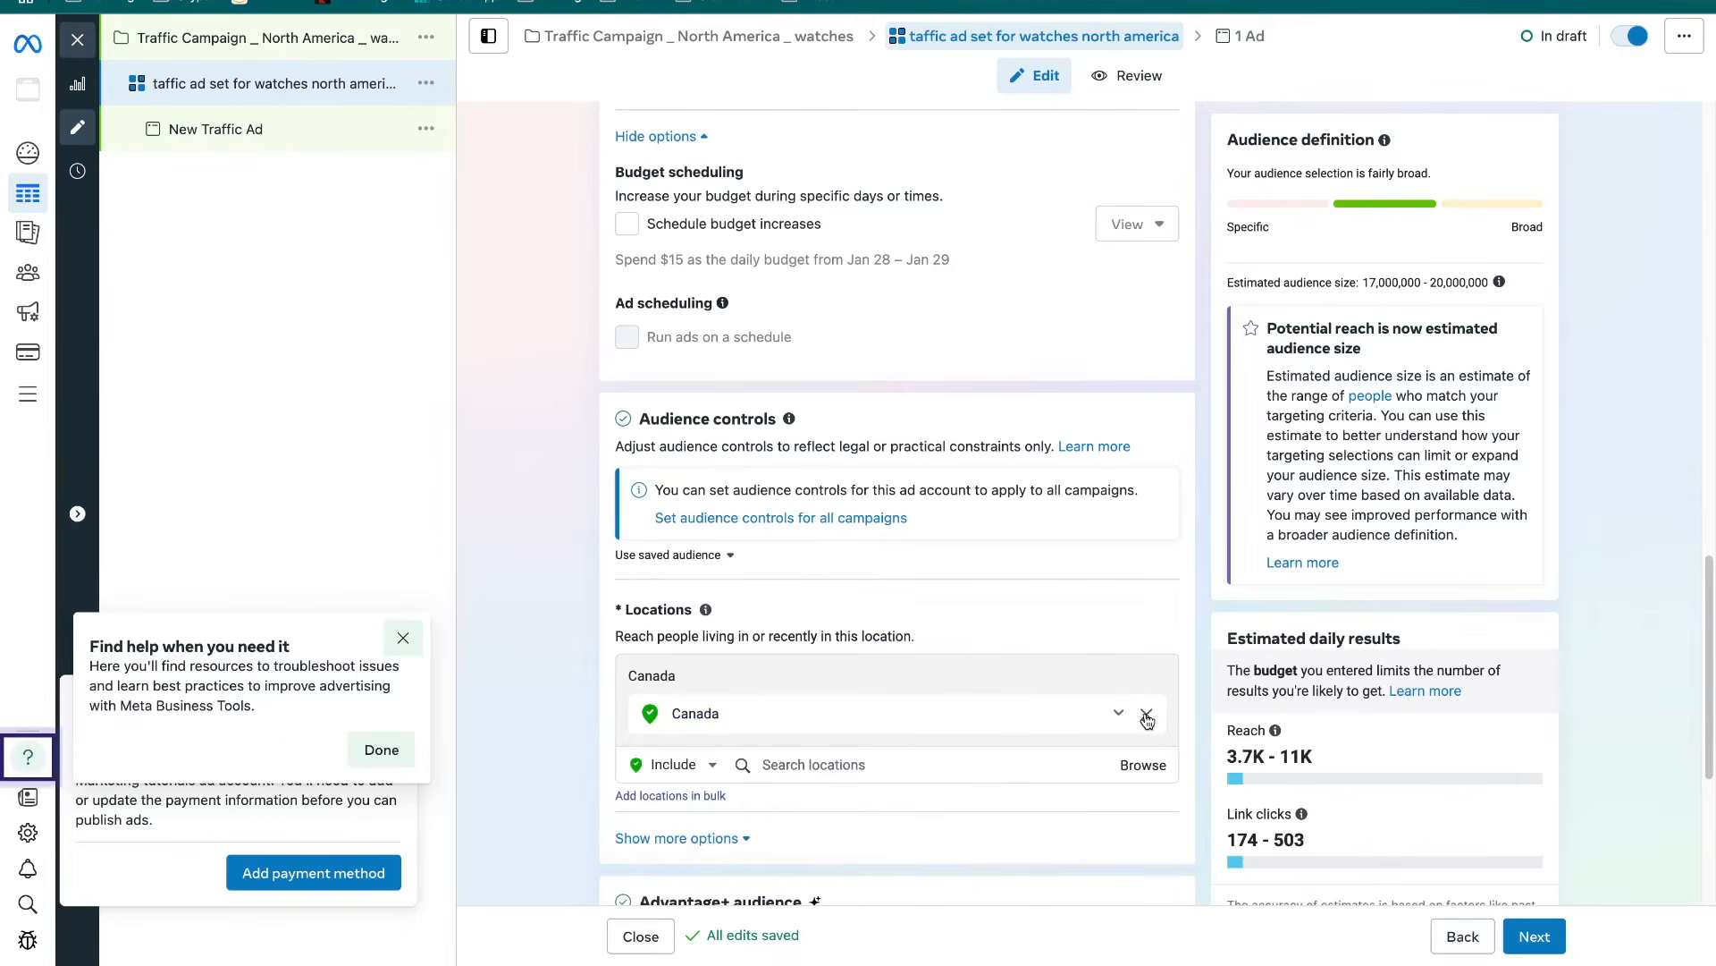
pyautogui.click(1147, 715)
pyautogui.click(881, 716)
pyautogui.write('u')
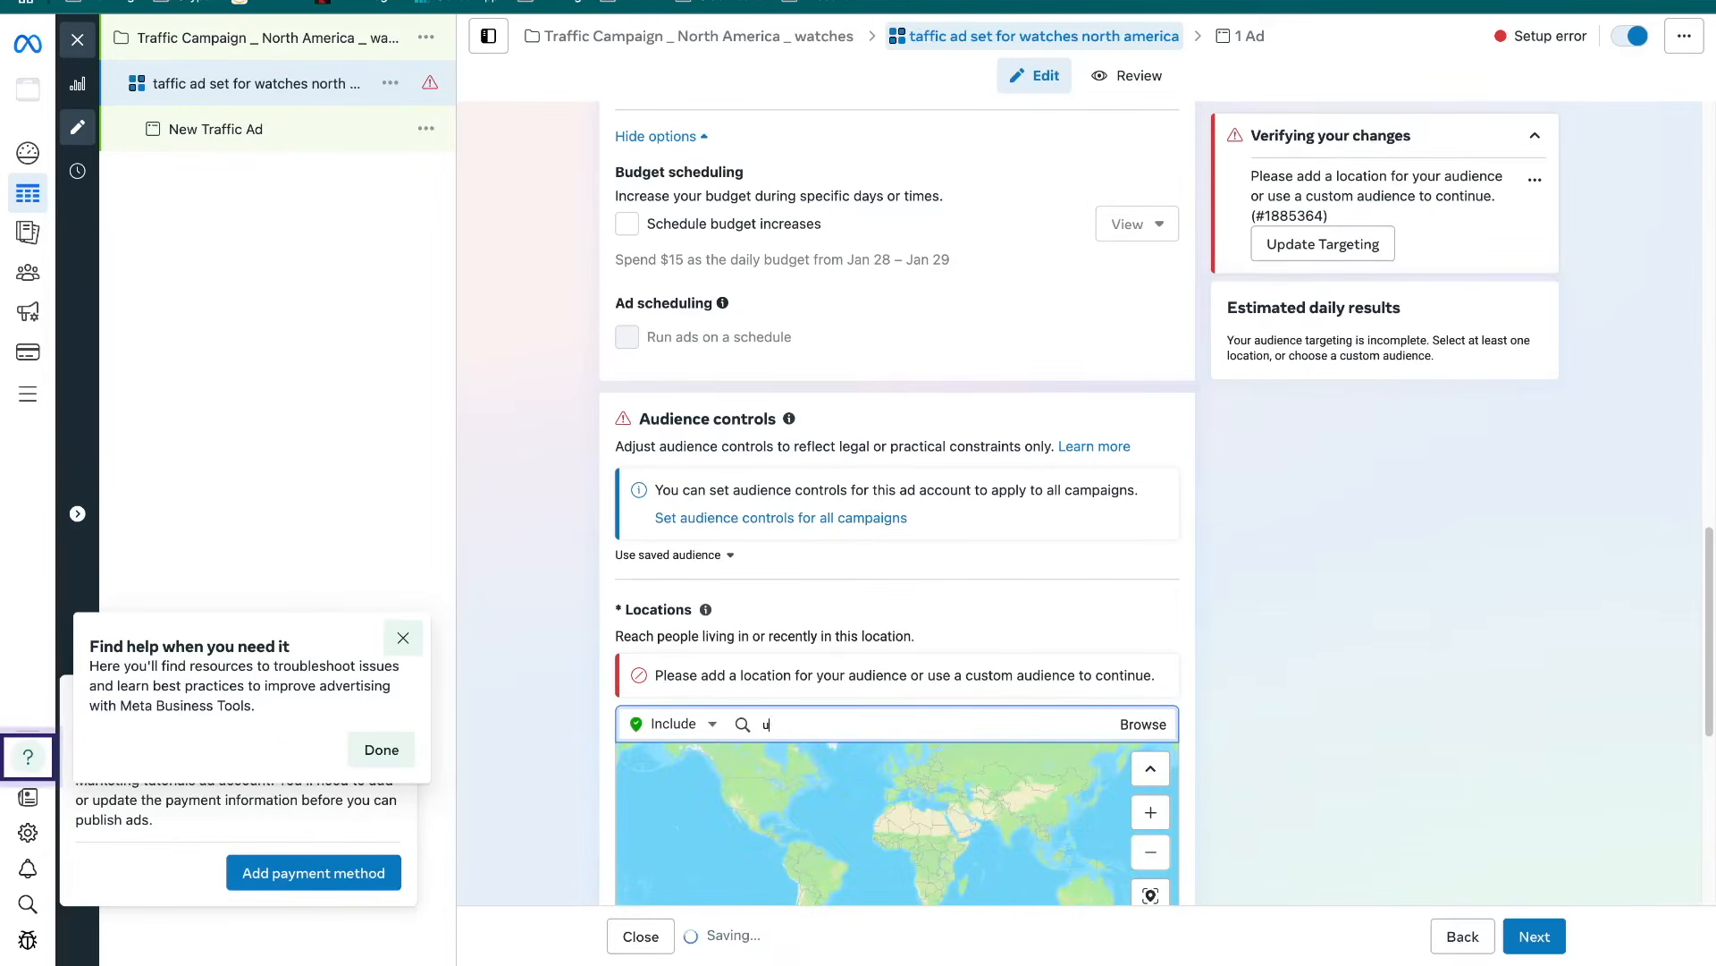
pyautogui.write('nited states')
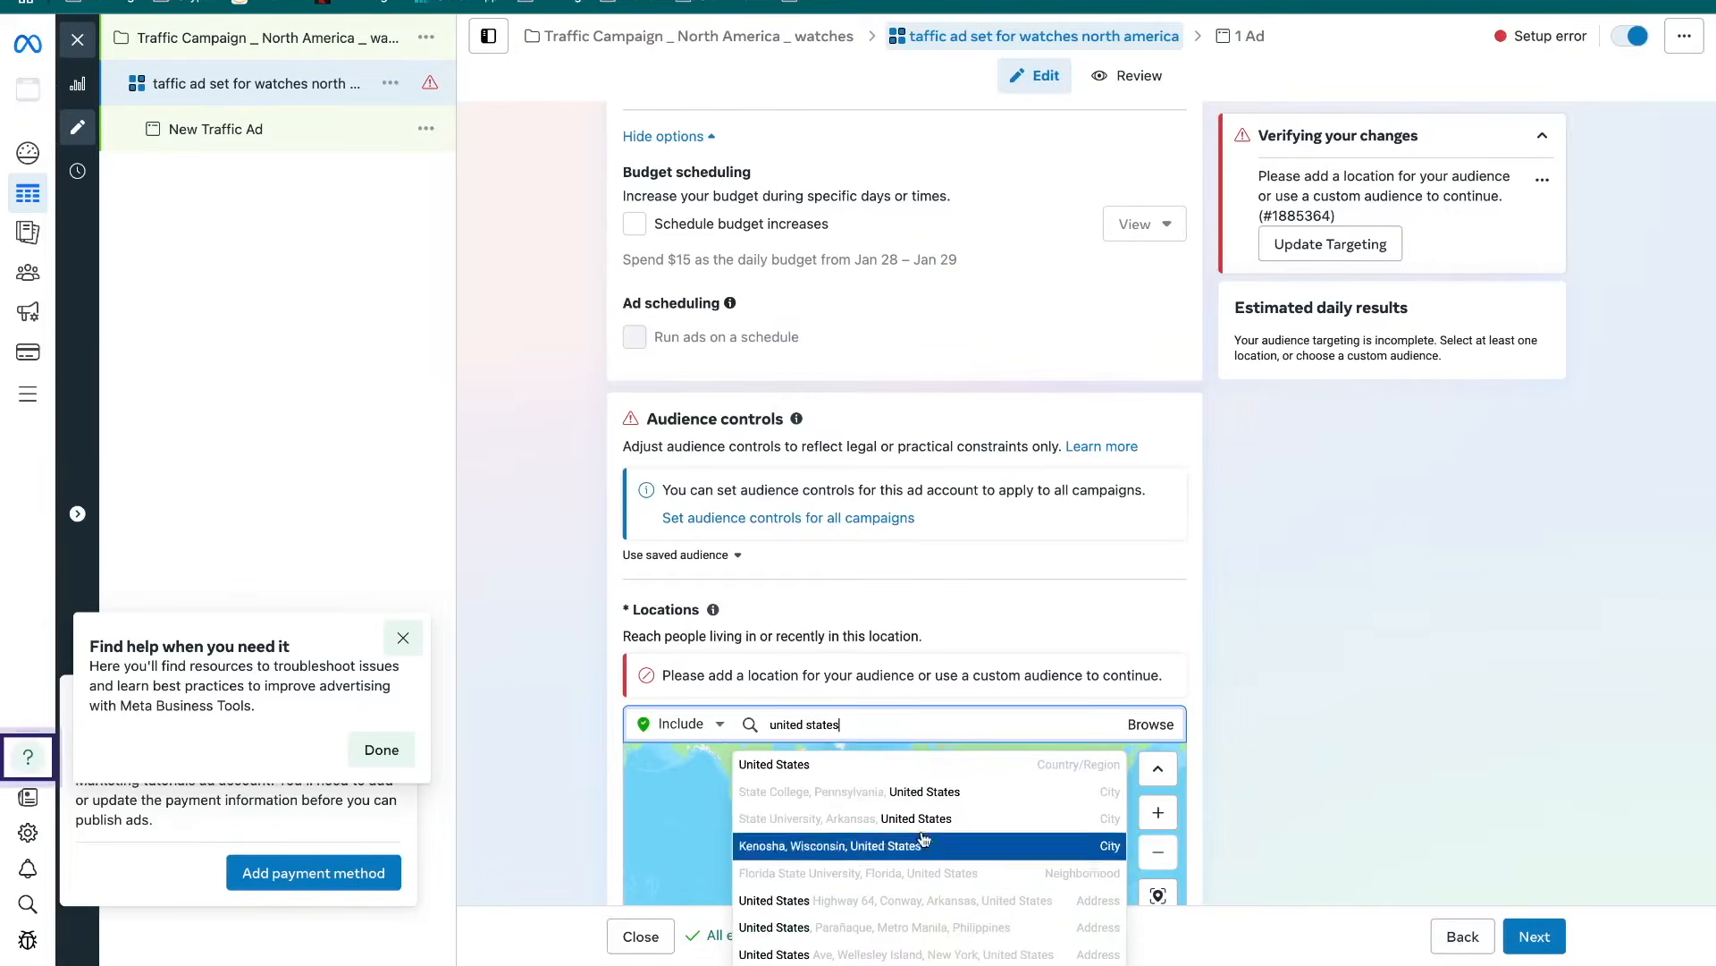
pyautogui.click(885, 771)
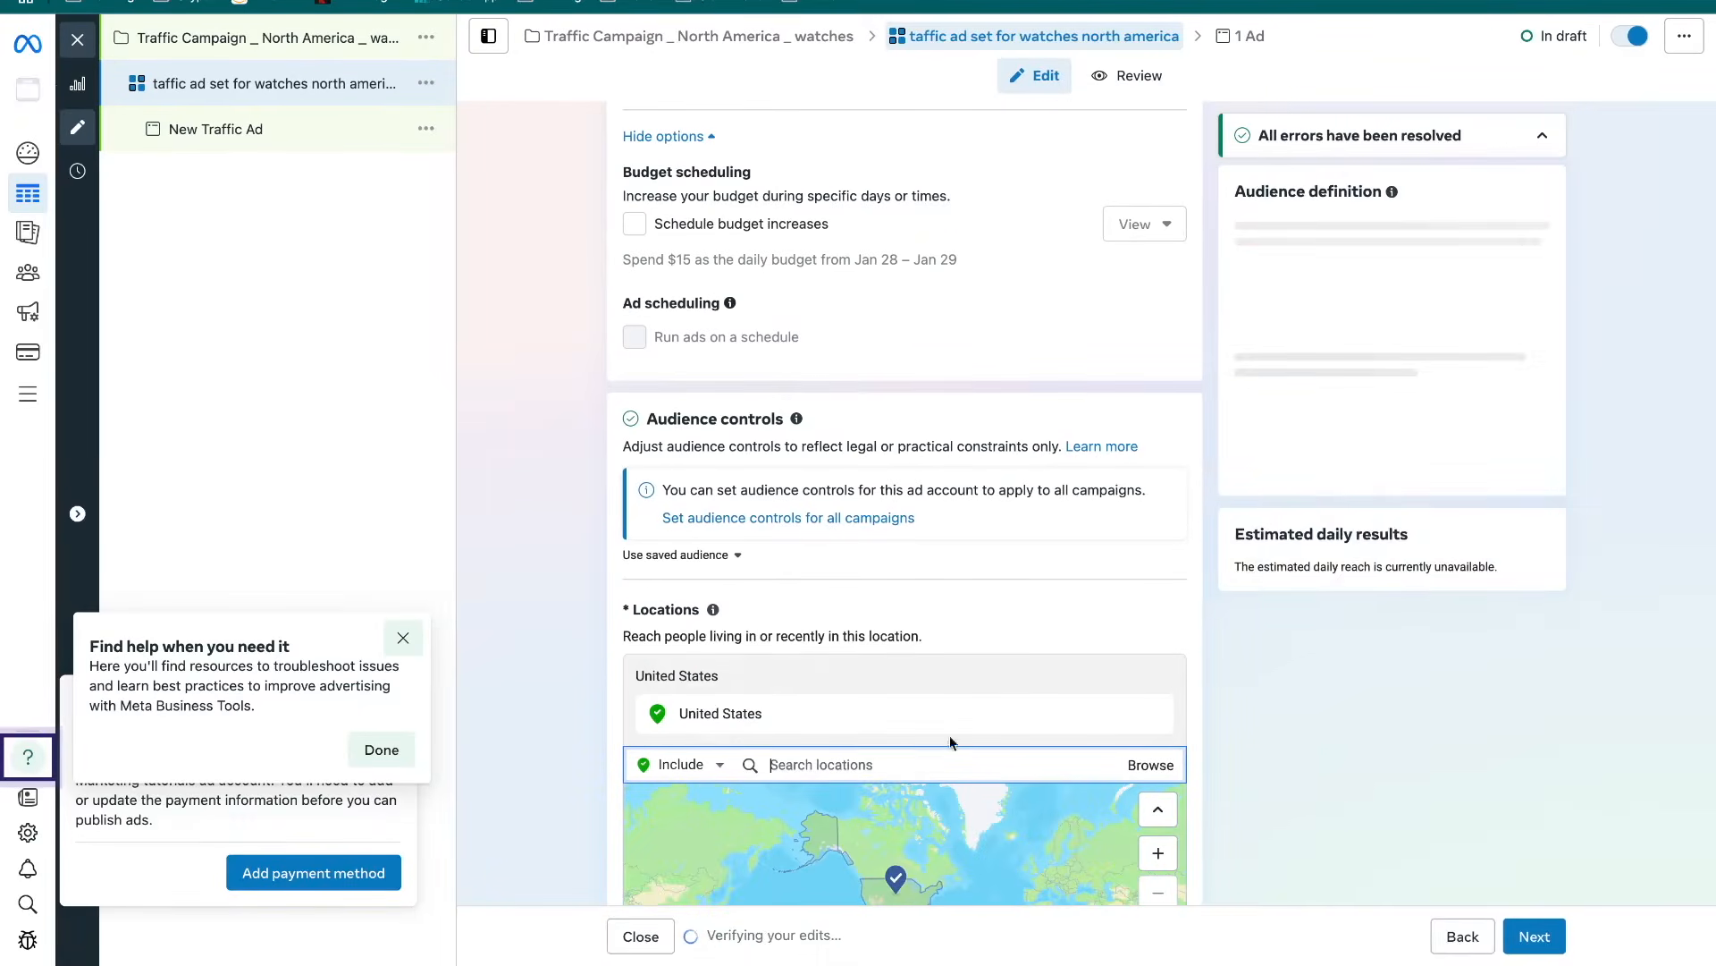
# Expand the additional audience control options and set the minimum age to 24
pyautogui.scroll(-2, 1062, 598)
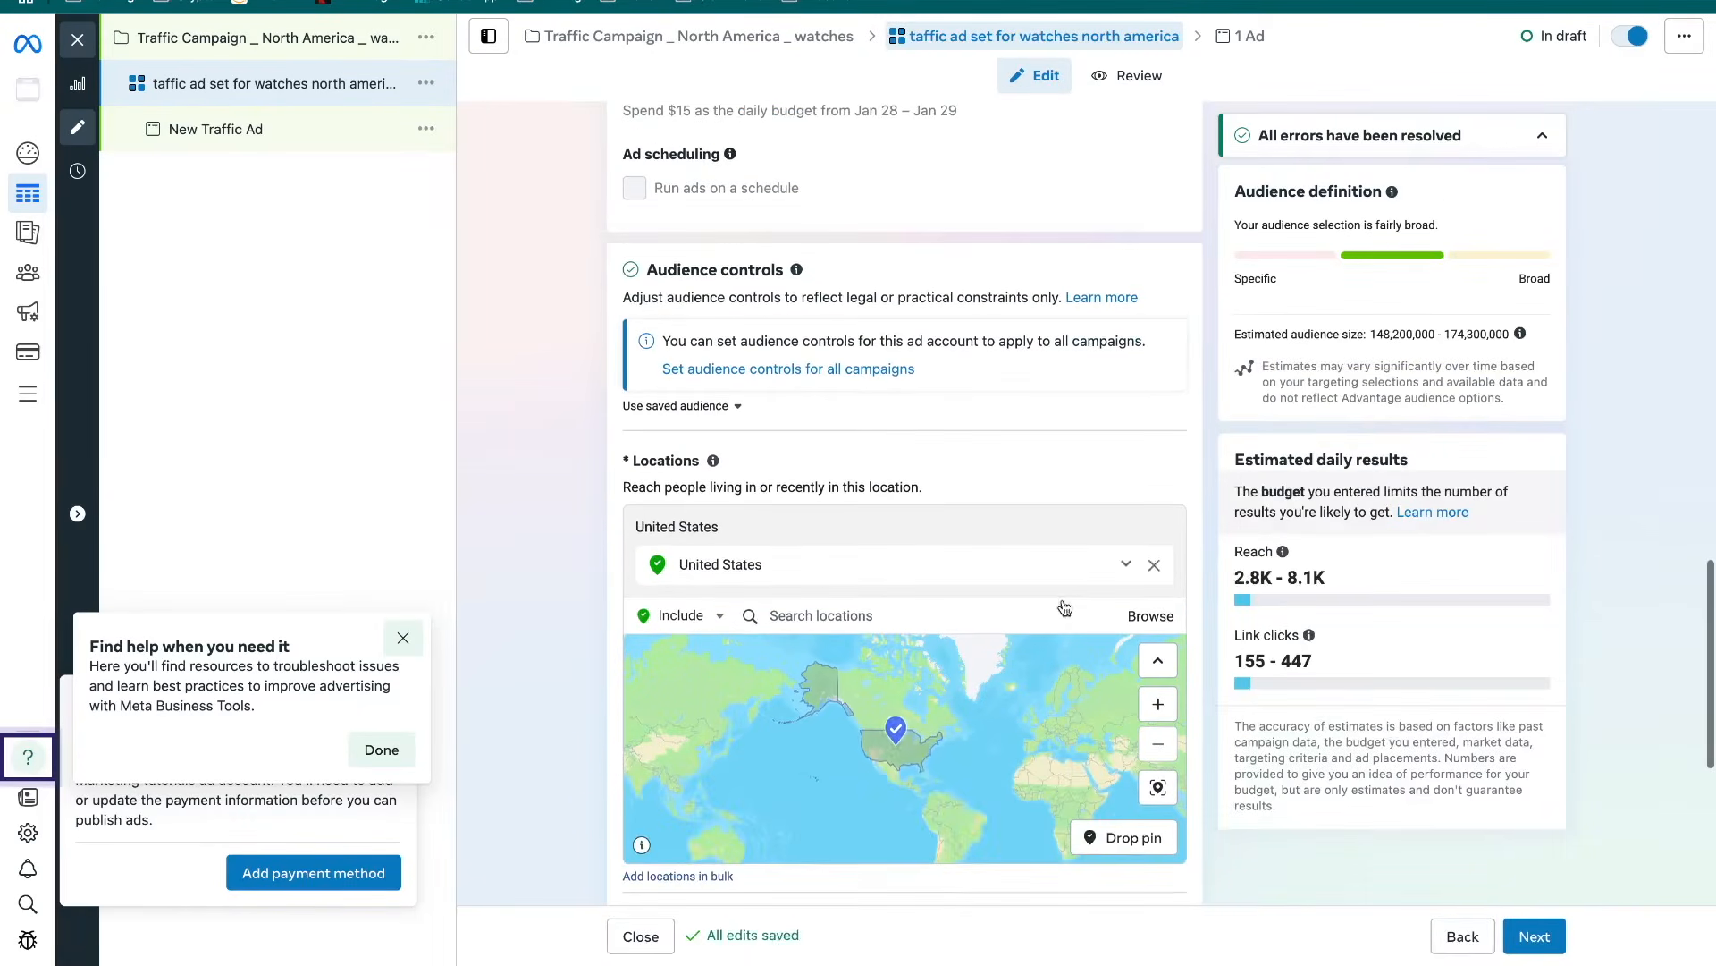
pyautogui.scroll(-2, 598, 624)
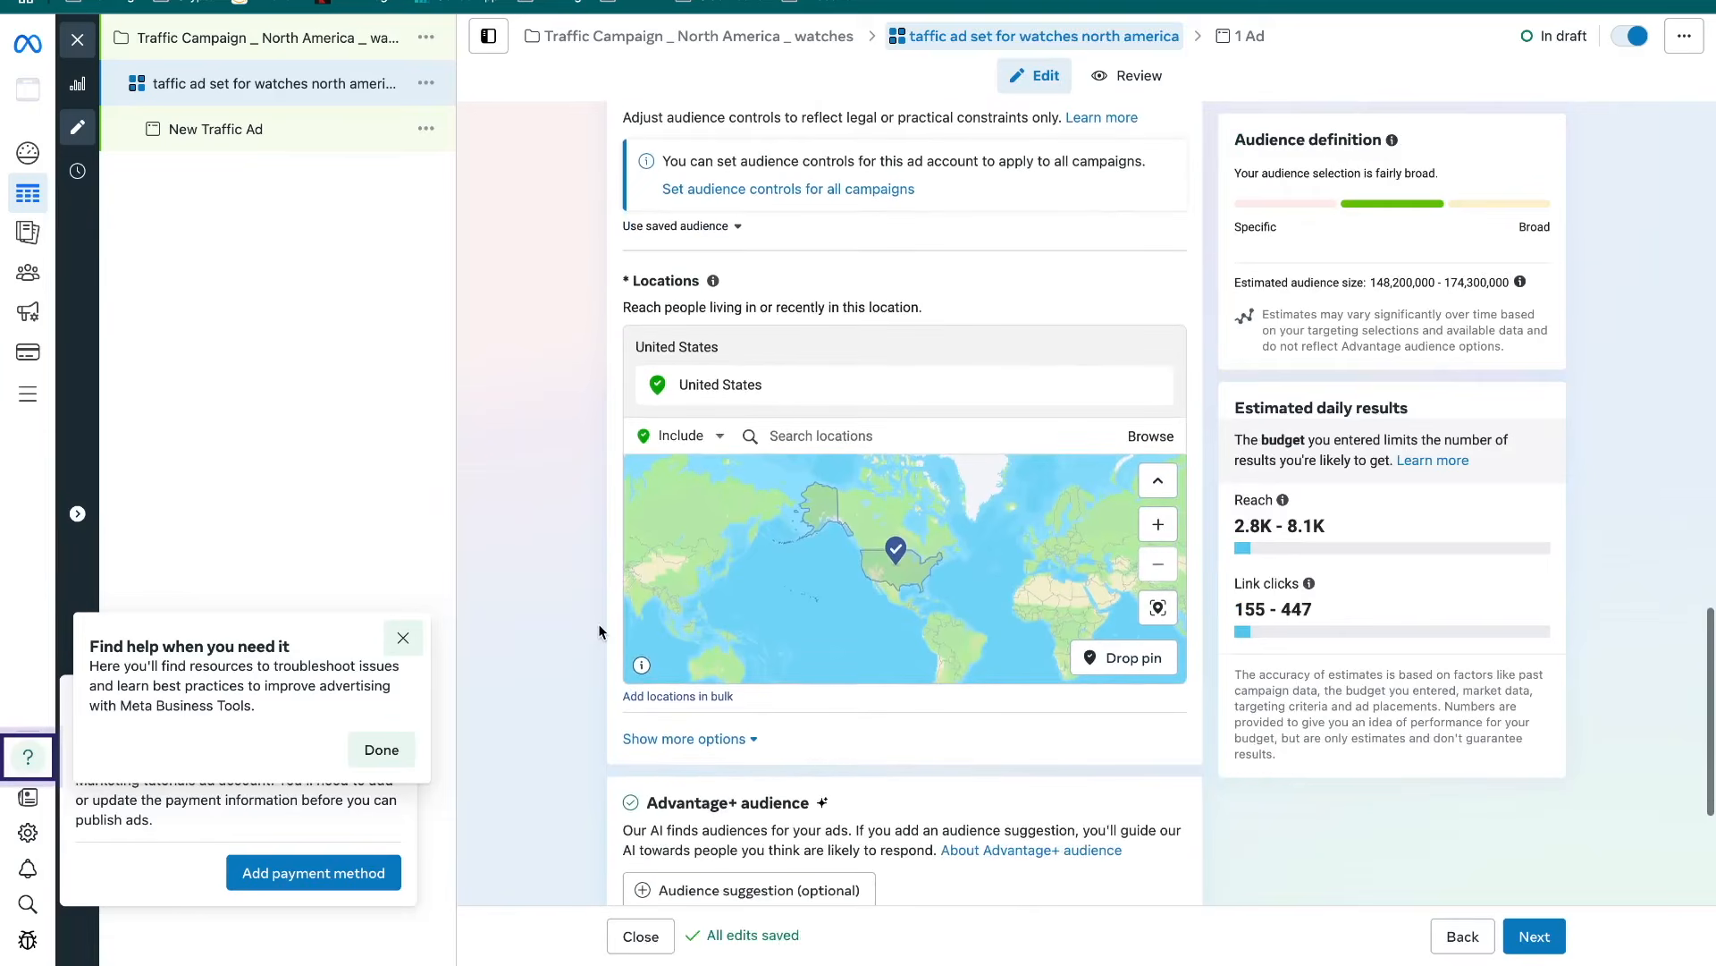
pyautogui.scroll(-2, 598, 624)
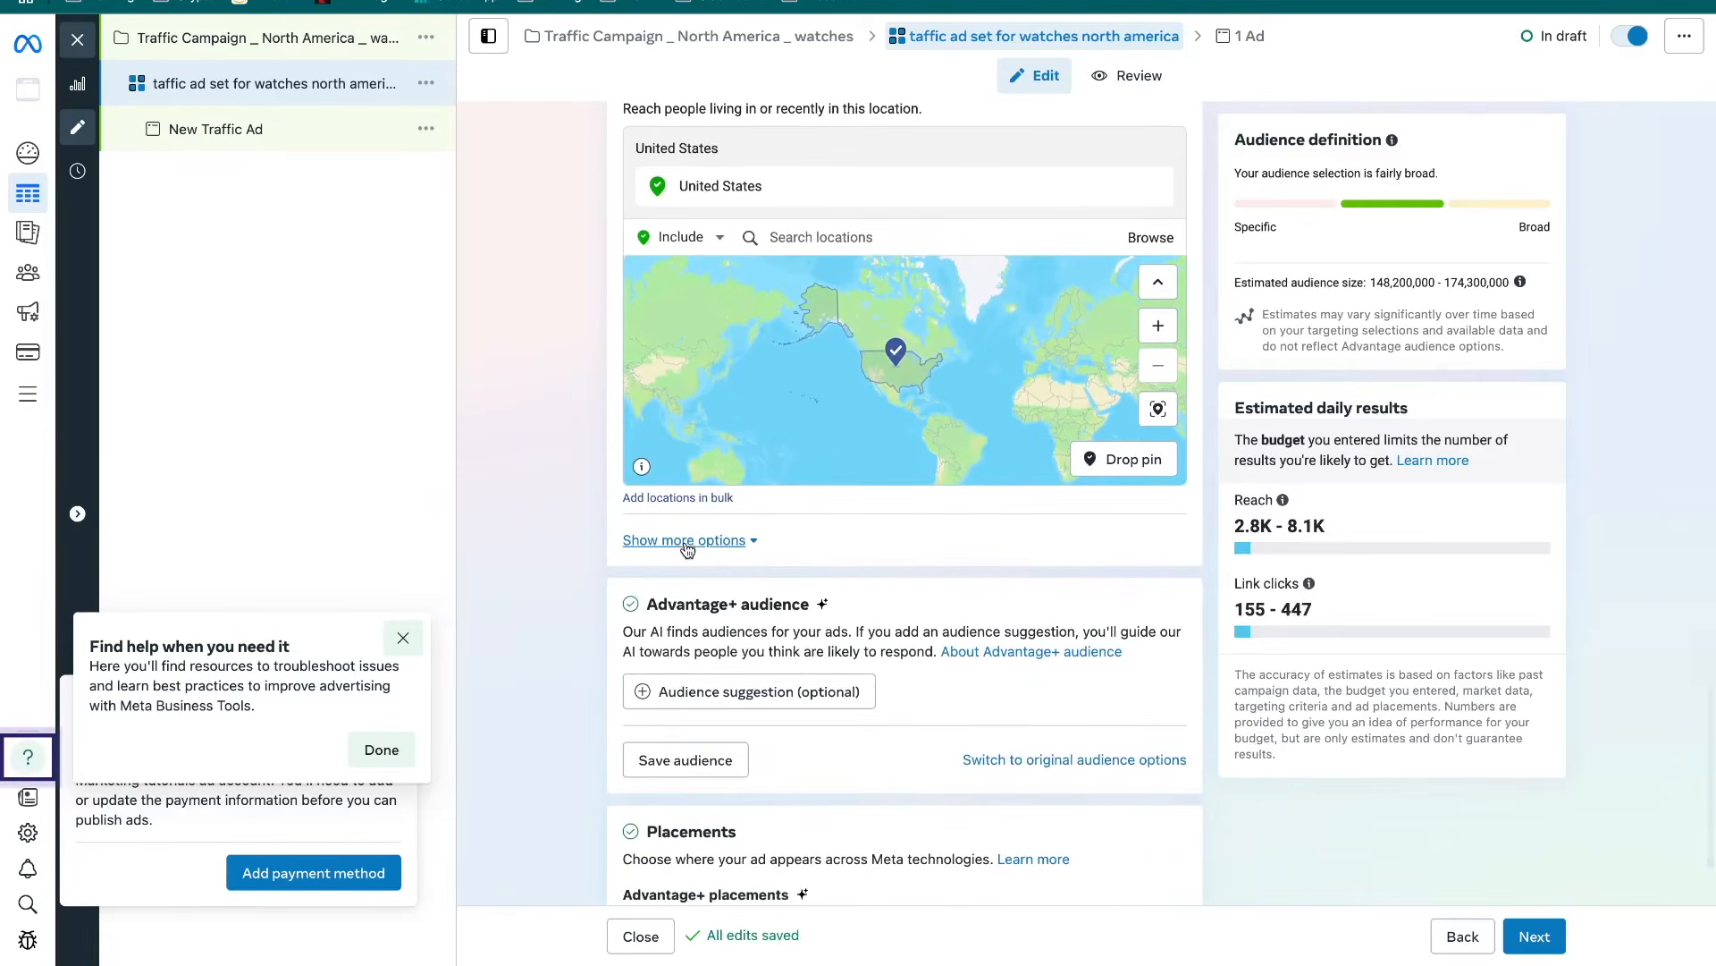
pyautogui.click(686, 542)
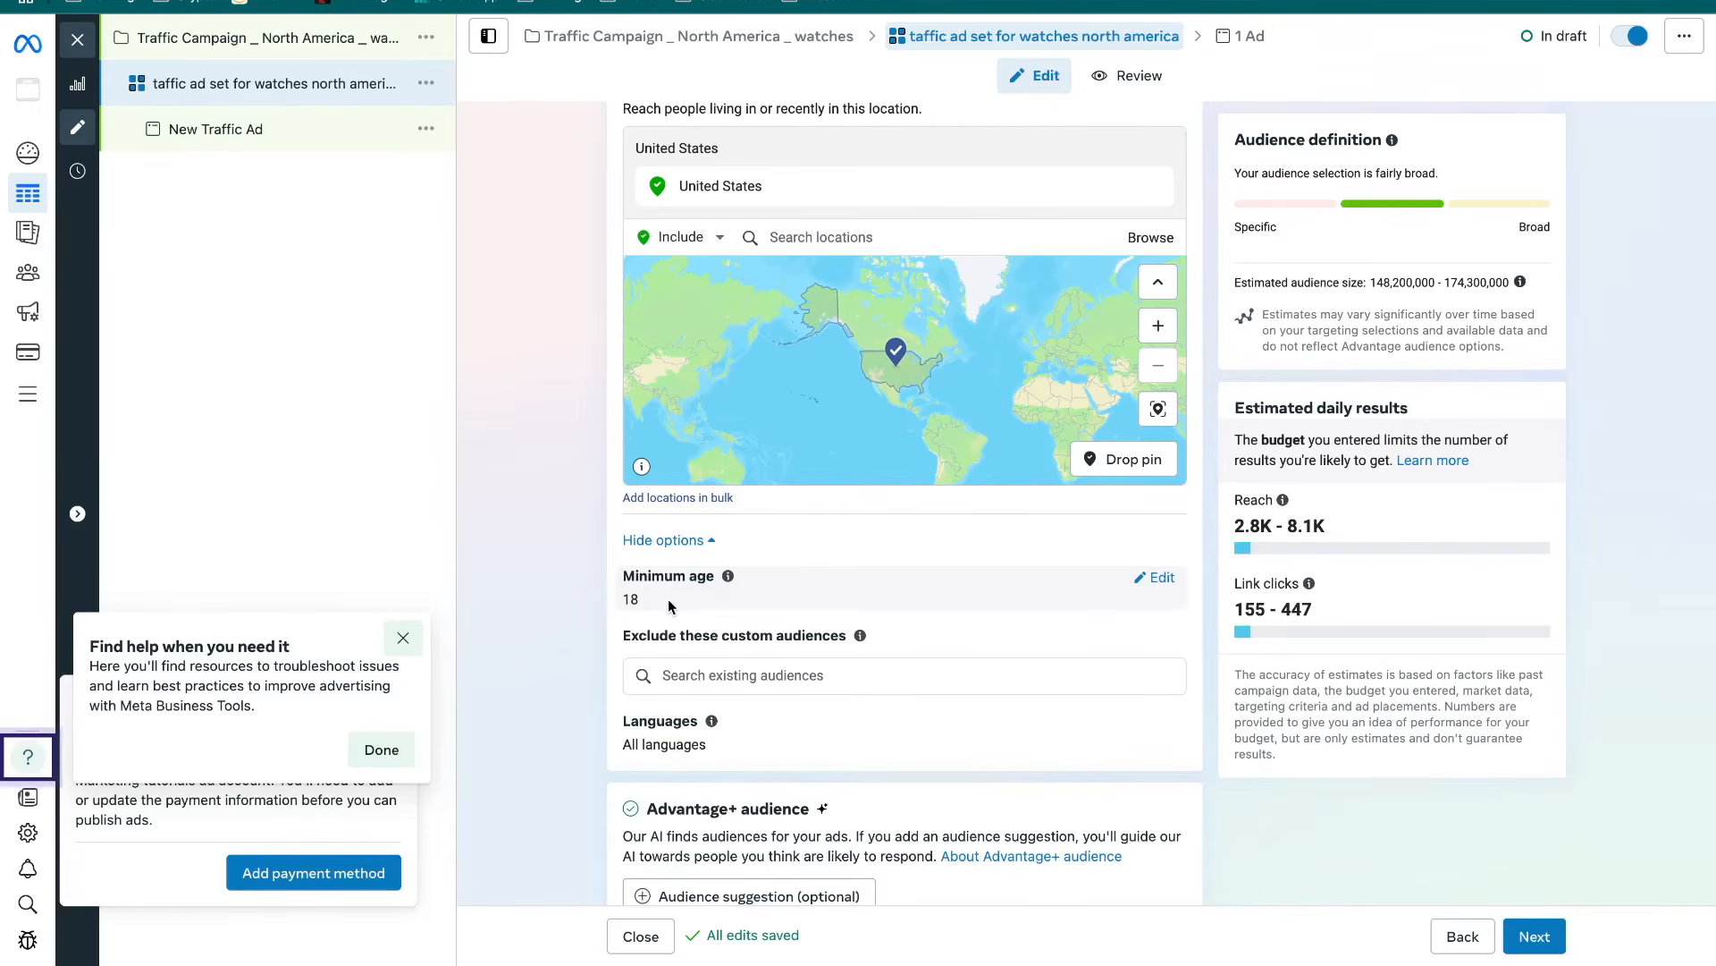
pyautogui.click(1159, 577)
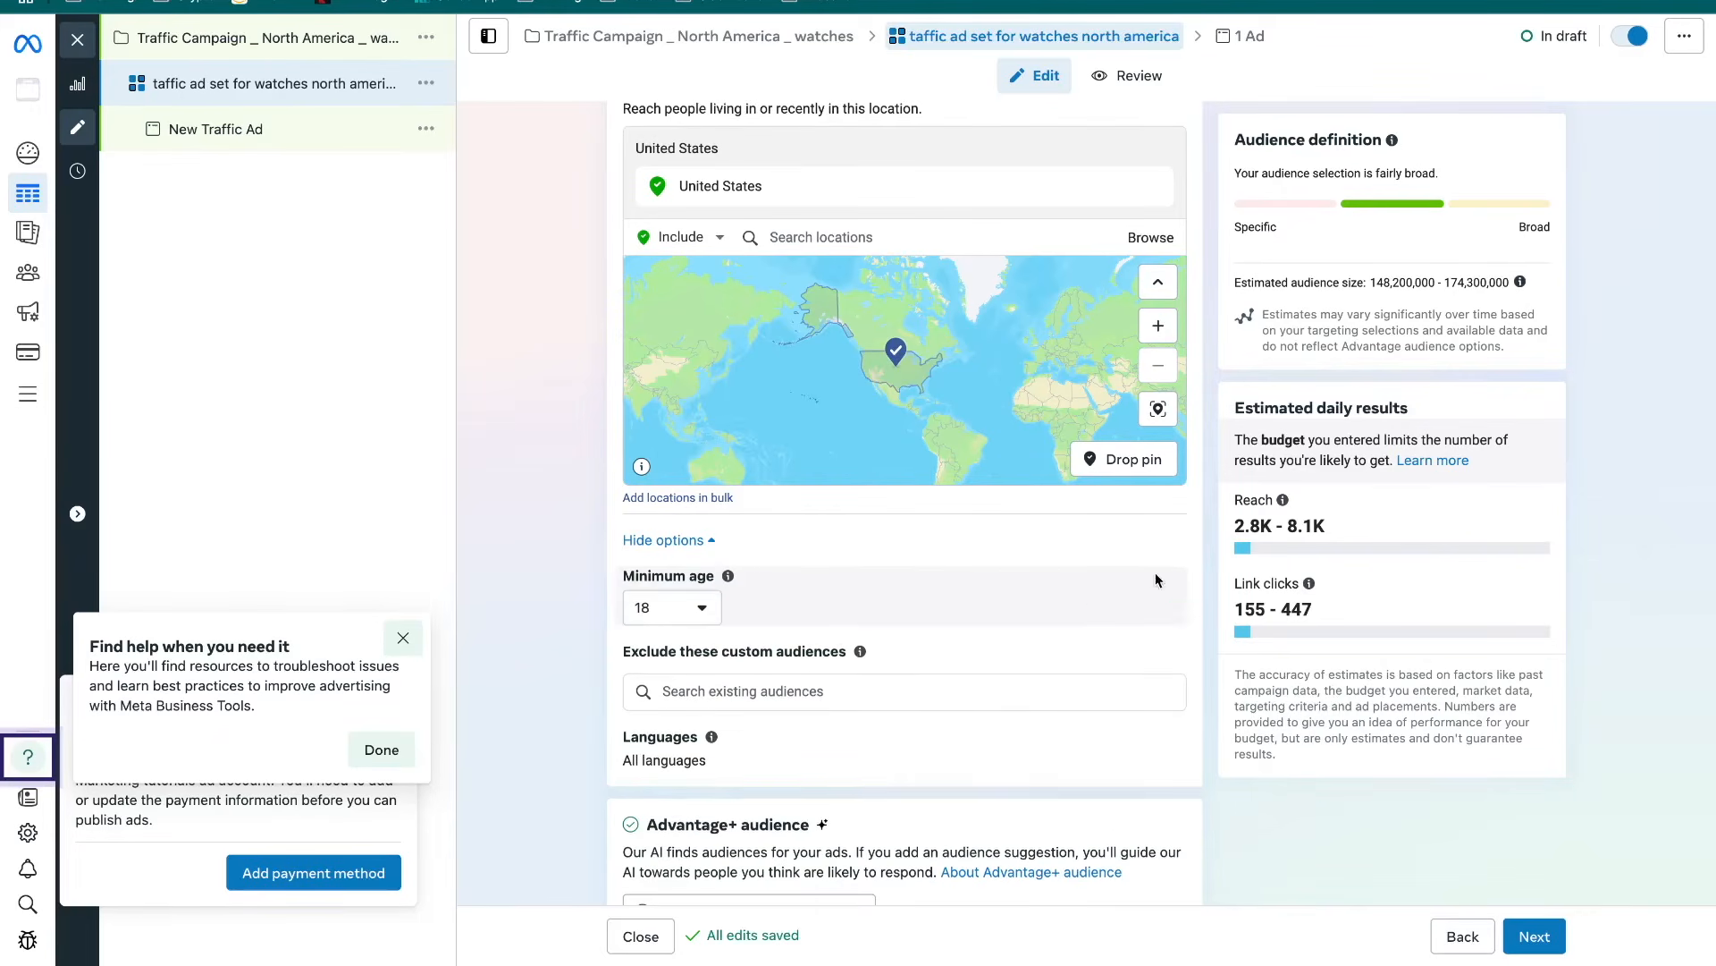
pyautogui.click(666, 610)
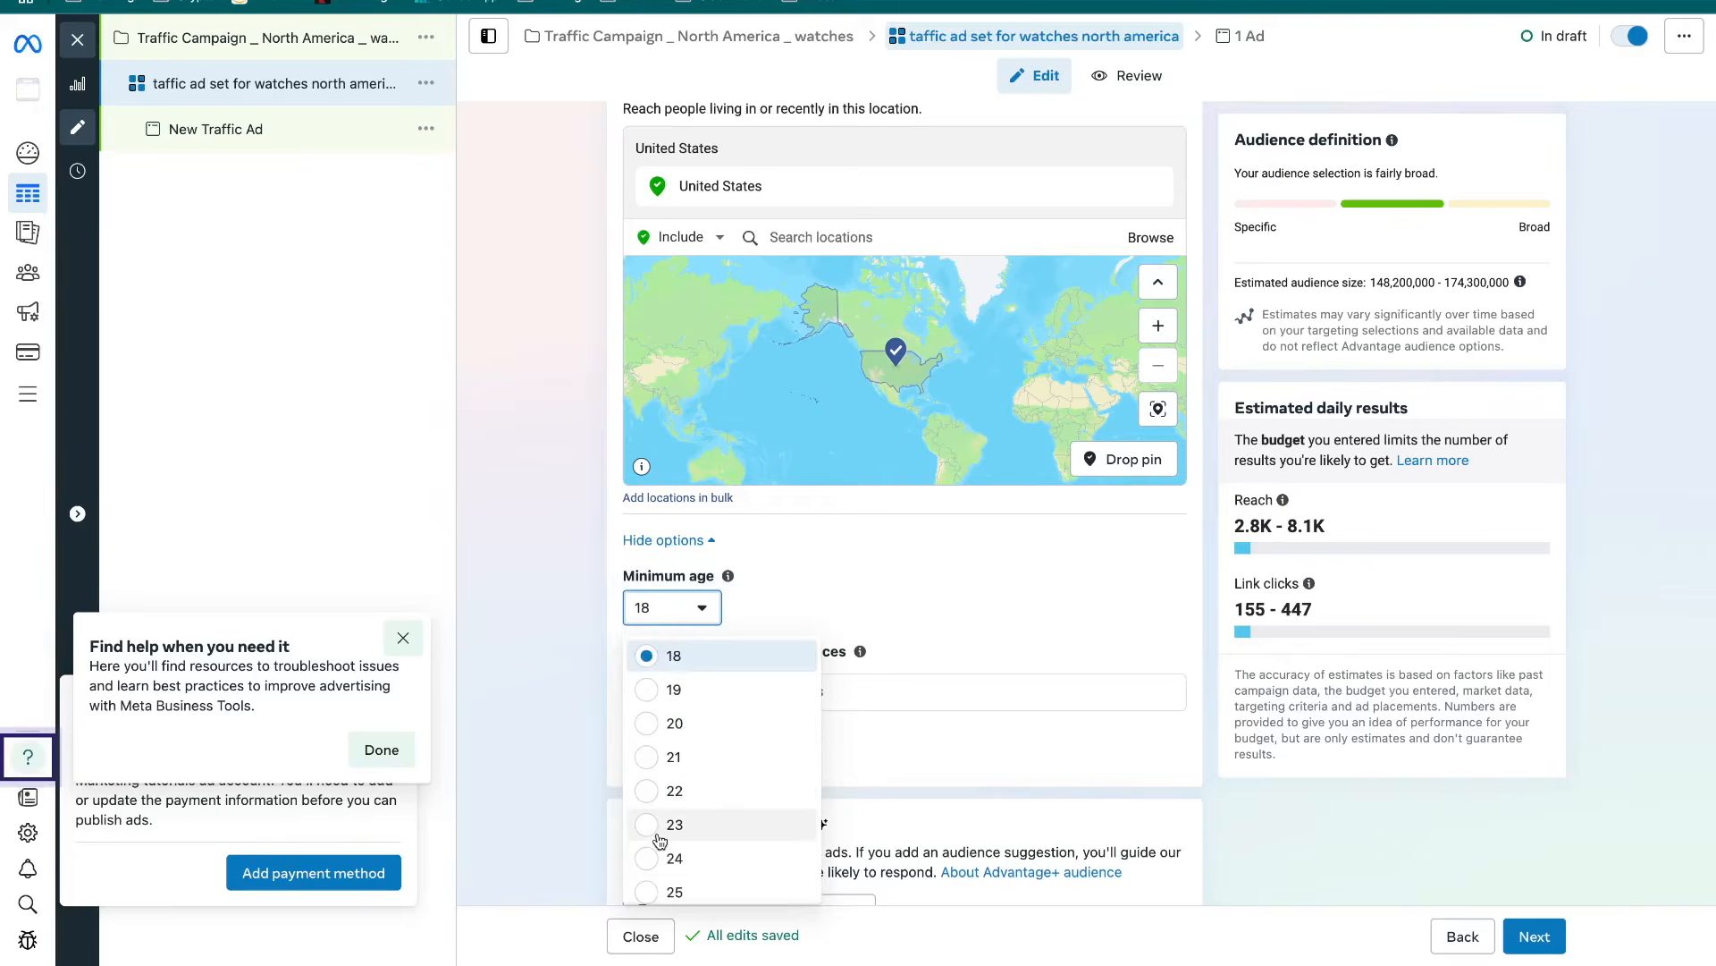
pyautogui.click(672, 860)
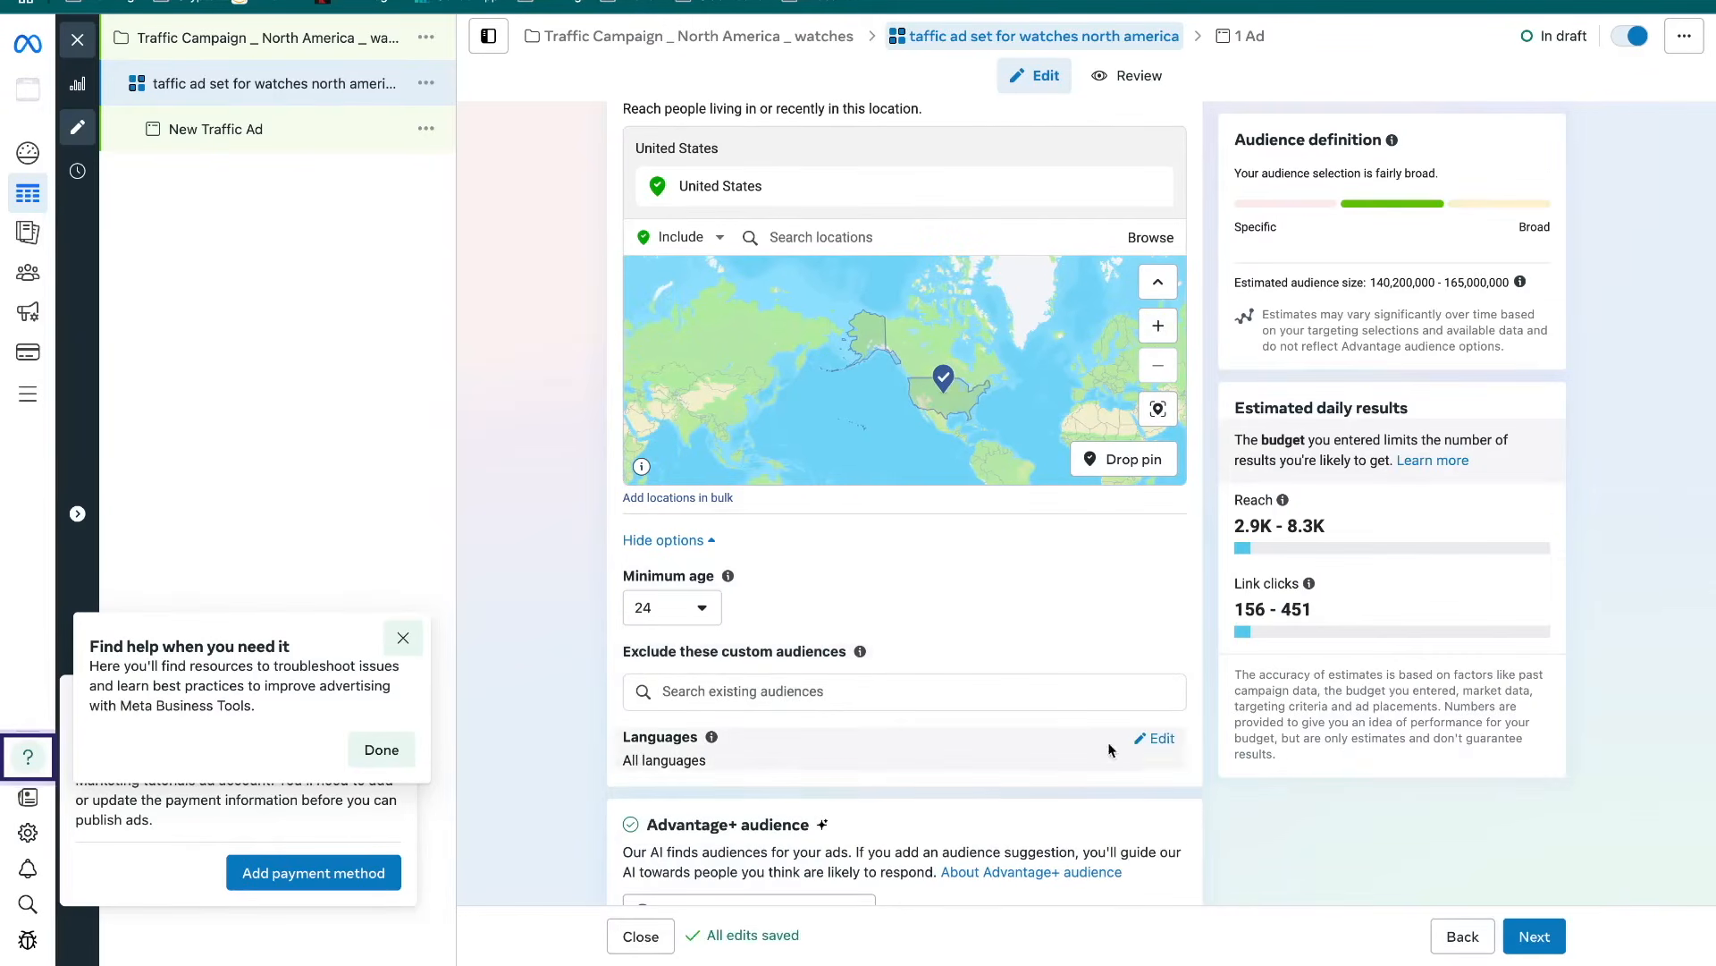
# Limit the audience's languages to English (All)
pyautogui.click(1157, 739)
pyautogui.click(855, 824)
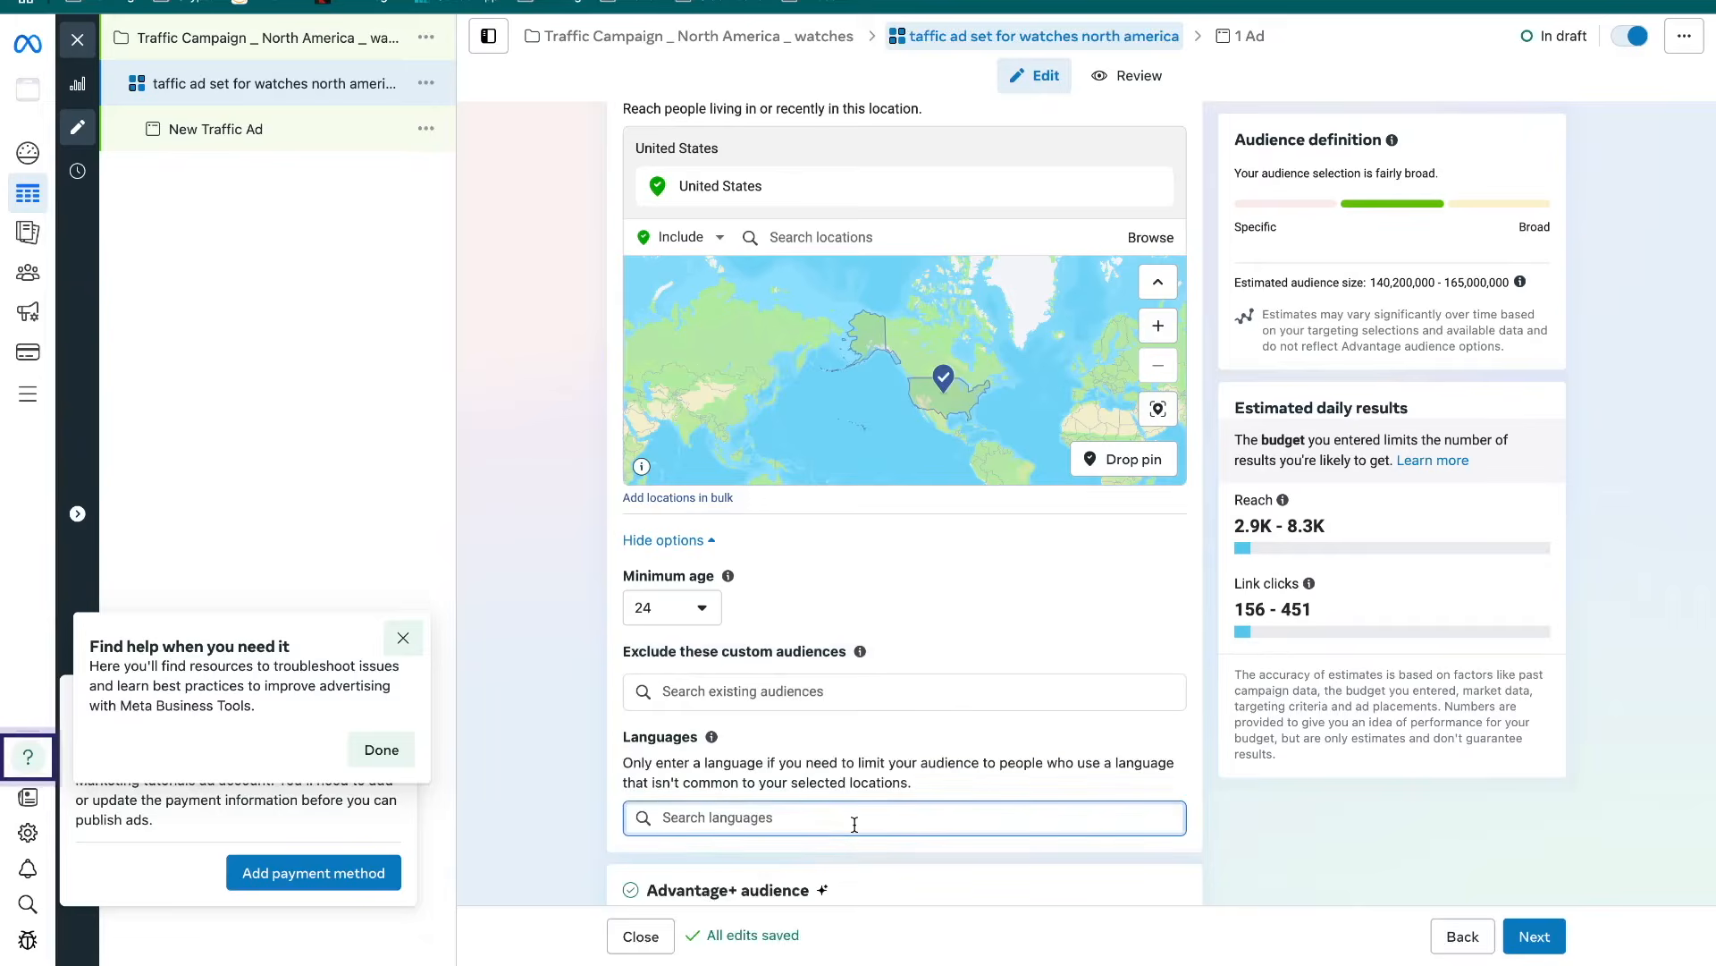
pyautogui.write('en')
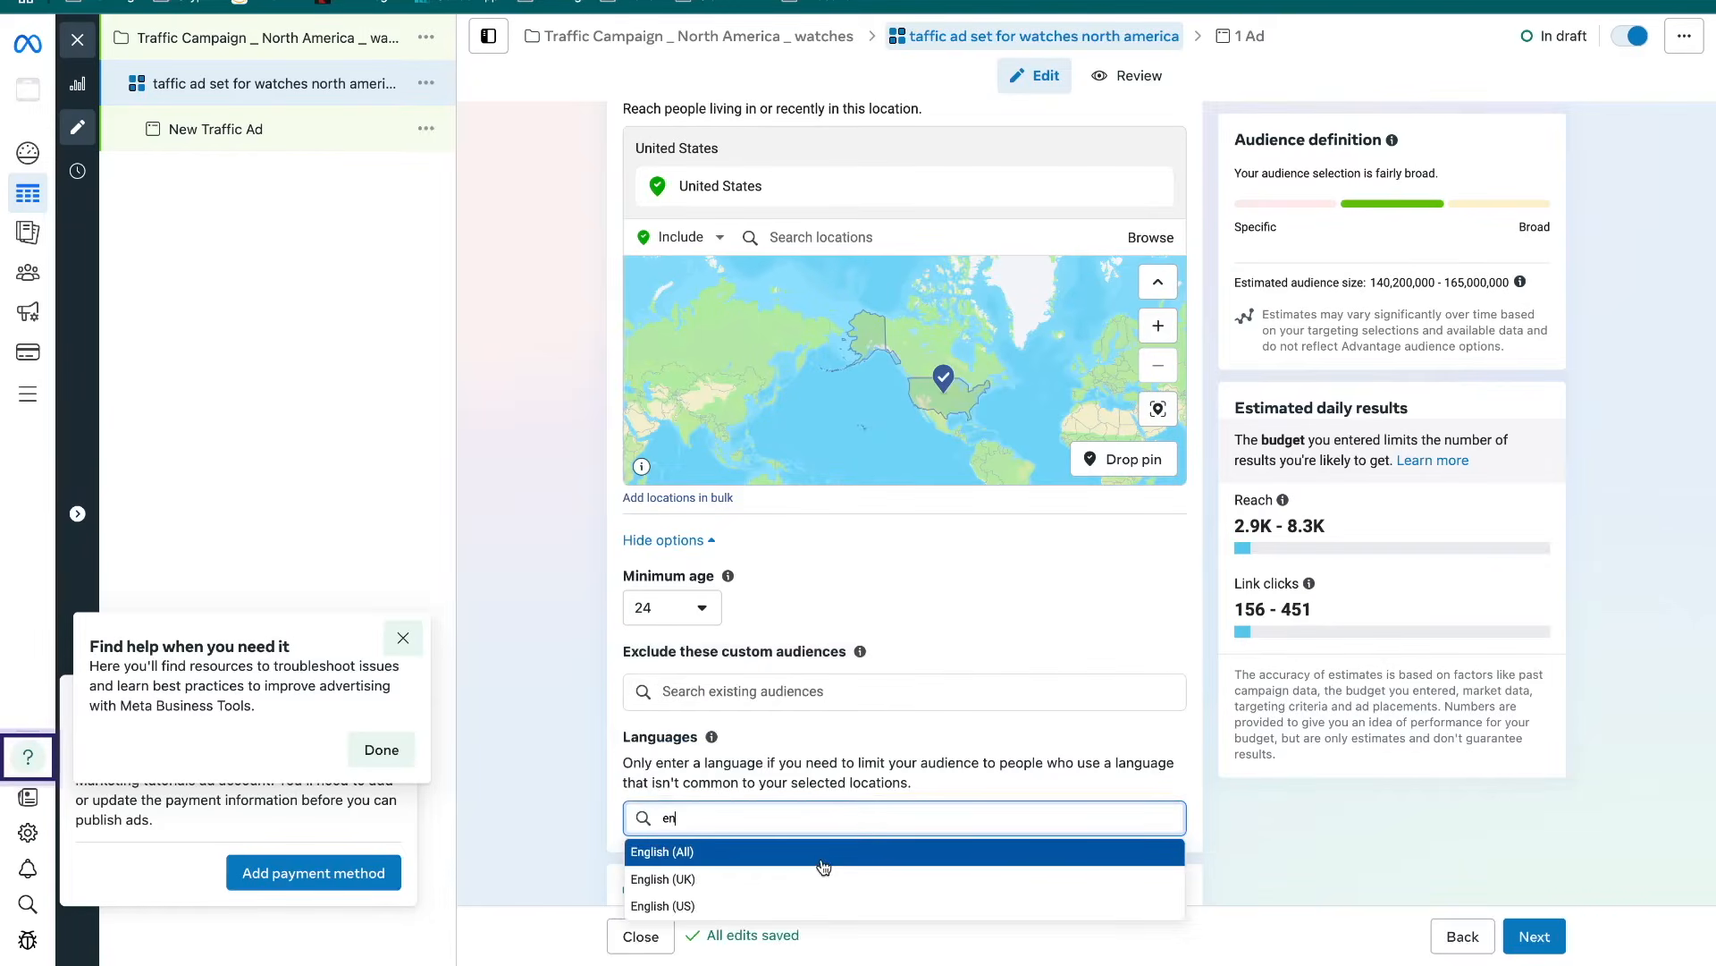
pyautogui.click(822, 859)
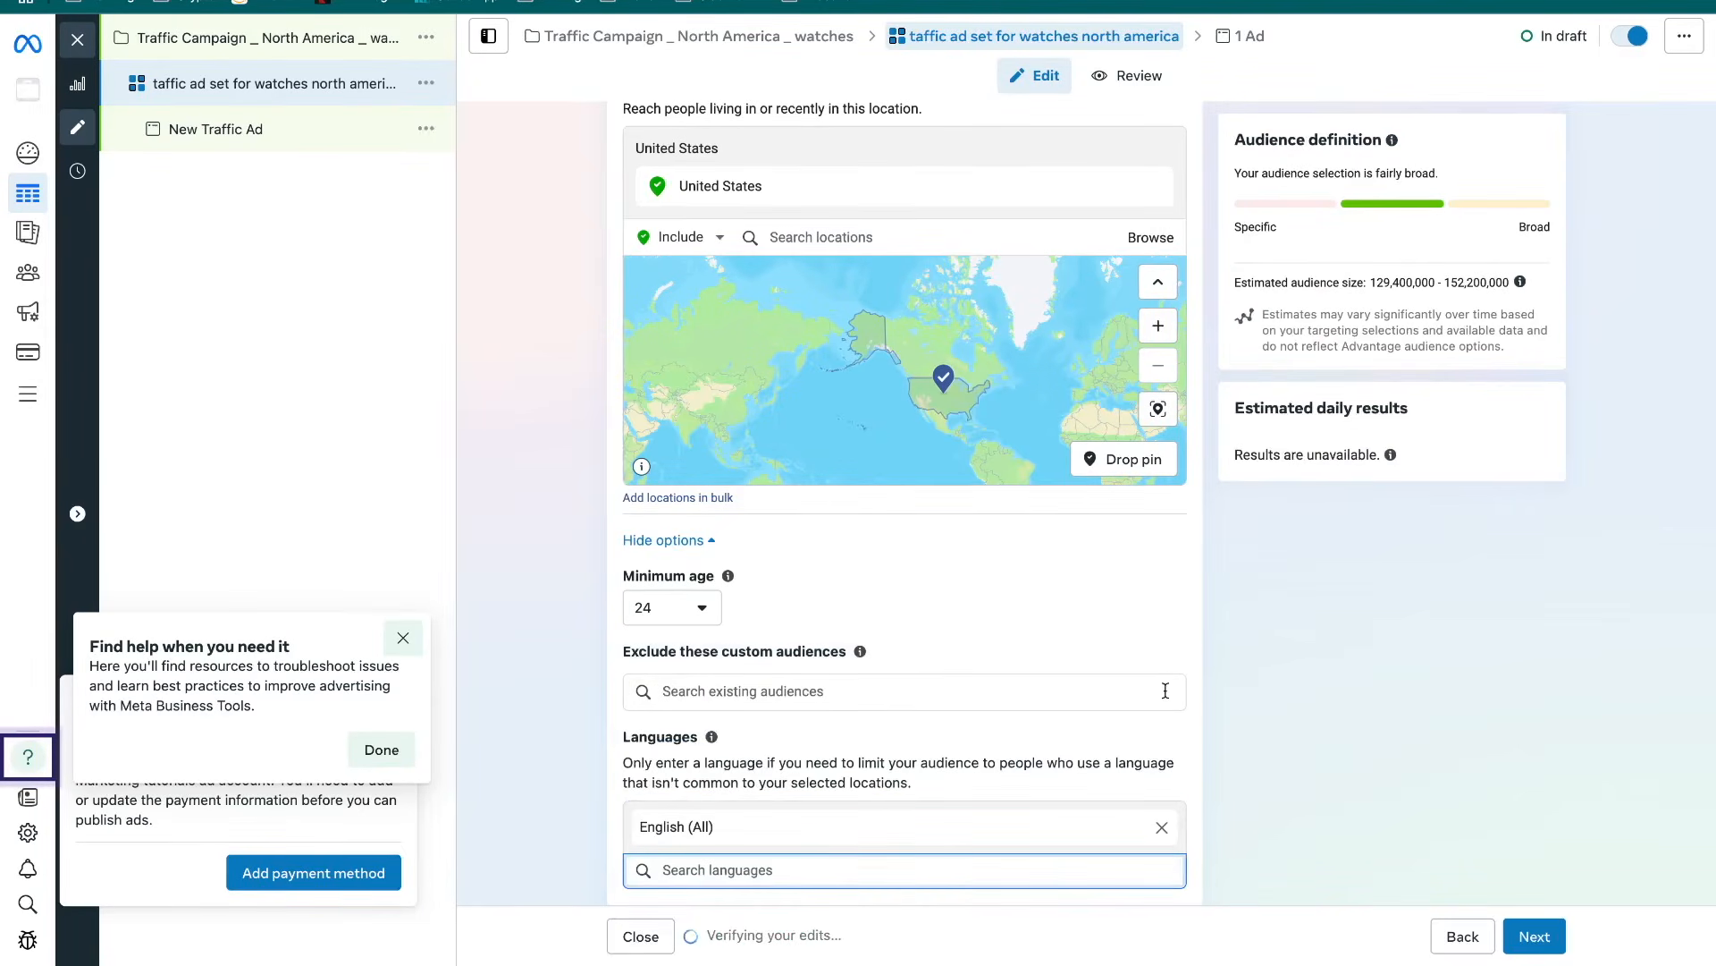
# Add an audience suggestion for the ad set with a maximum age of 45 and the gender limited to Men
pyautogui.scroll(-2, 1164, 690)
pyautogui.scroll(2, 944, 403)
pyautogui.scroll(2, 944, 408)
pyautogui.scroll(-5, 967, 690)
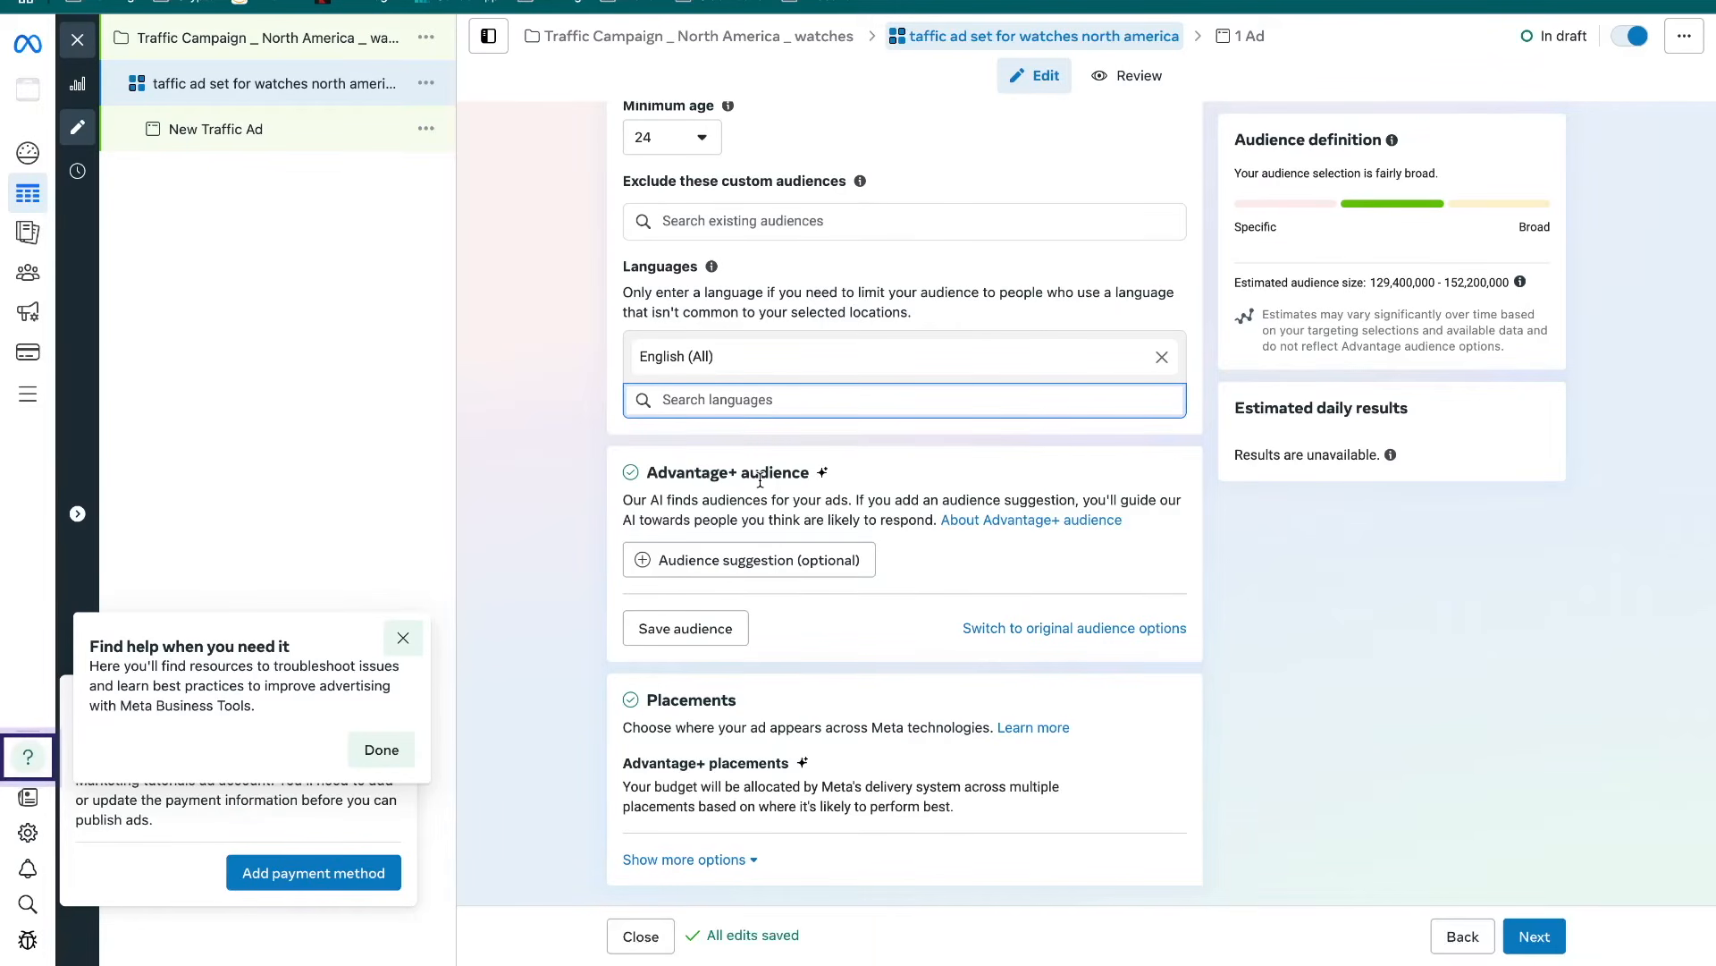
pyautogui.click(713, 572)
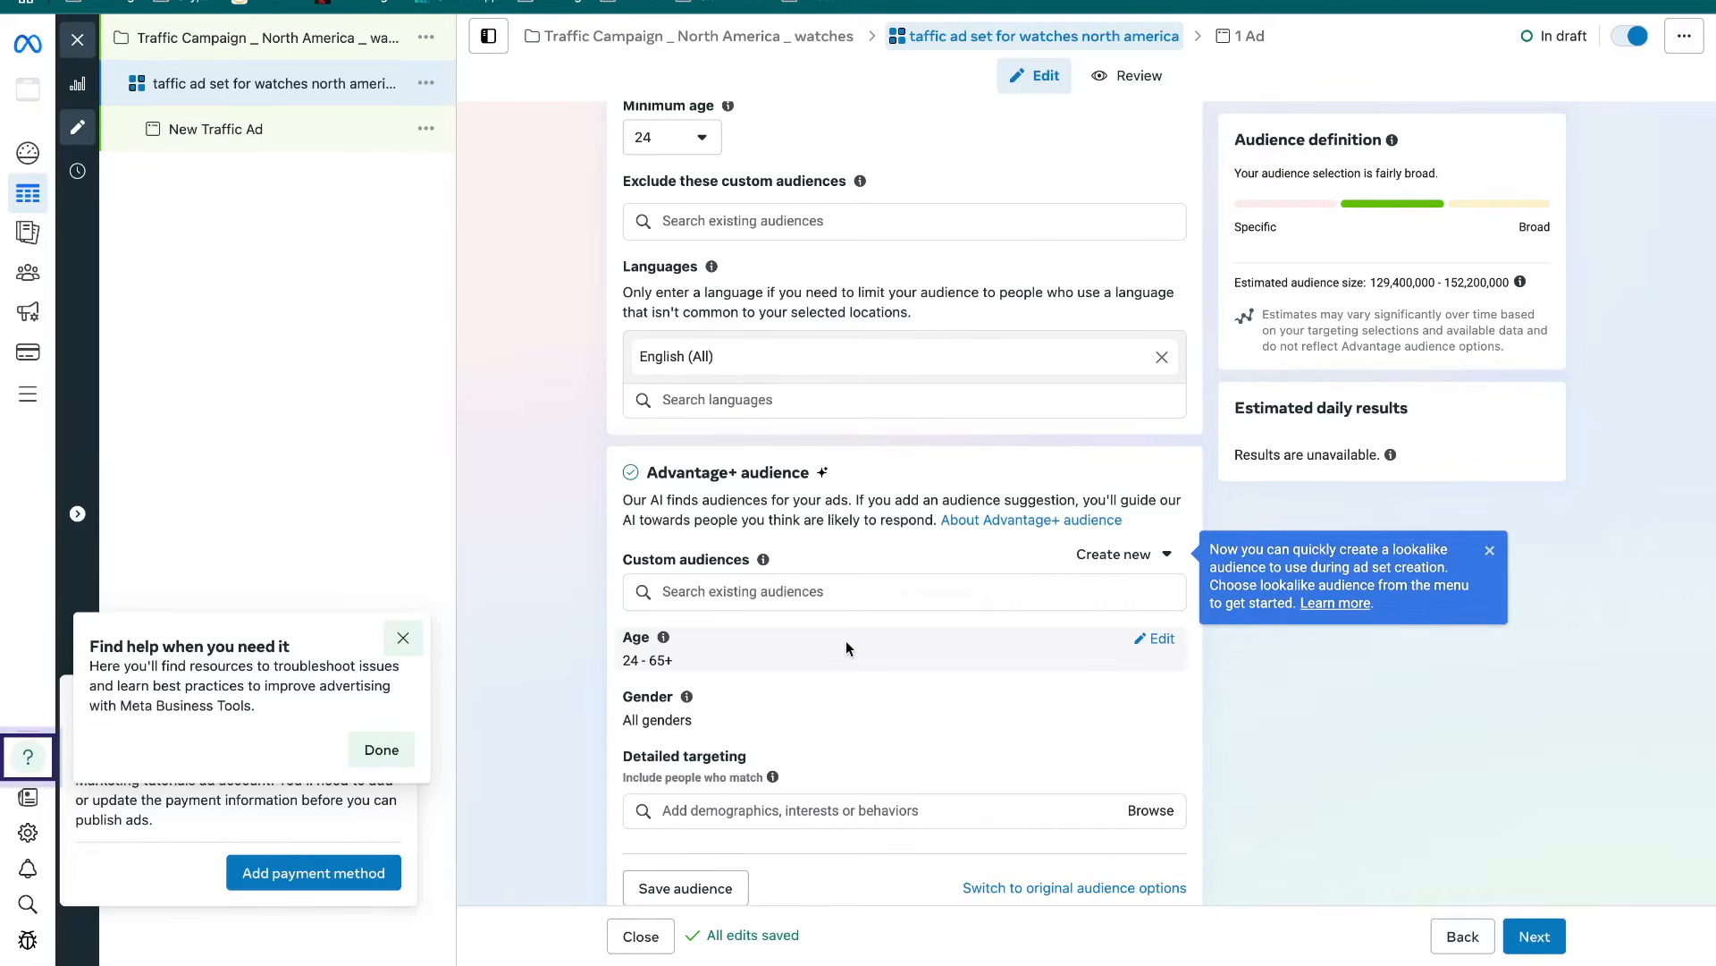
pyautogui.click(1156, 640)
pyautogui.click(798, 672)
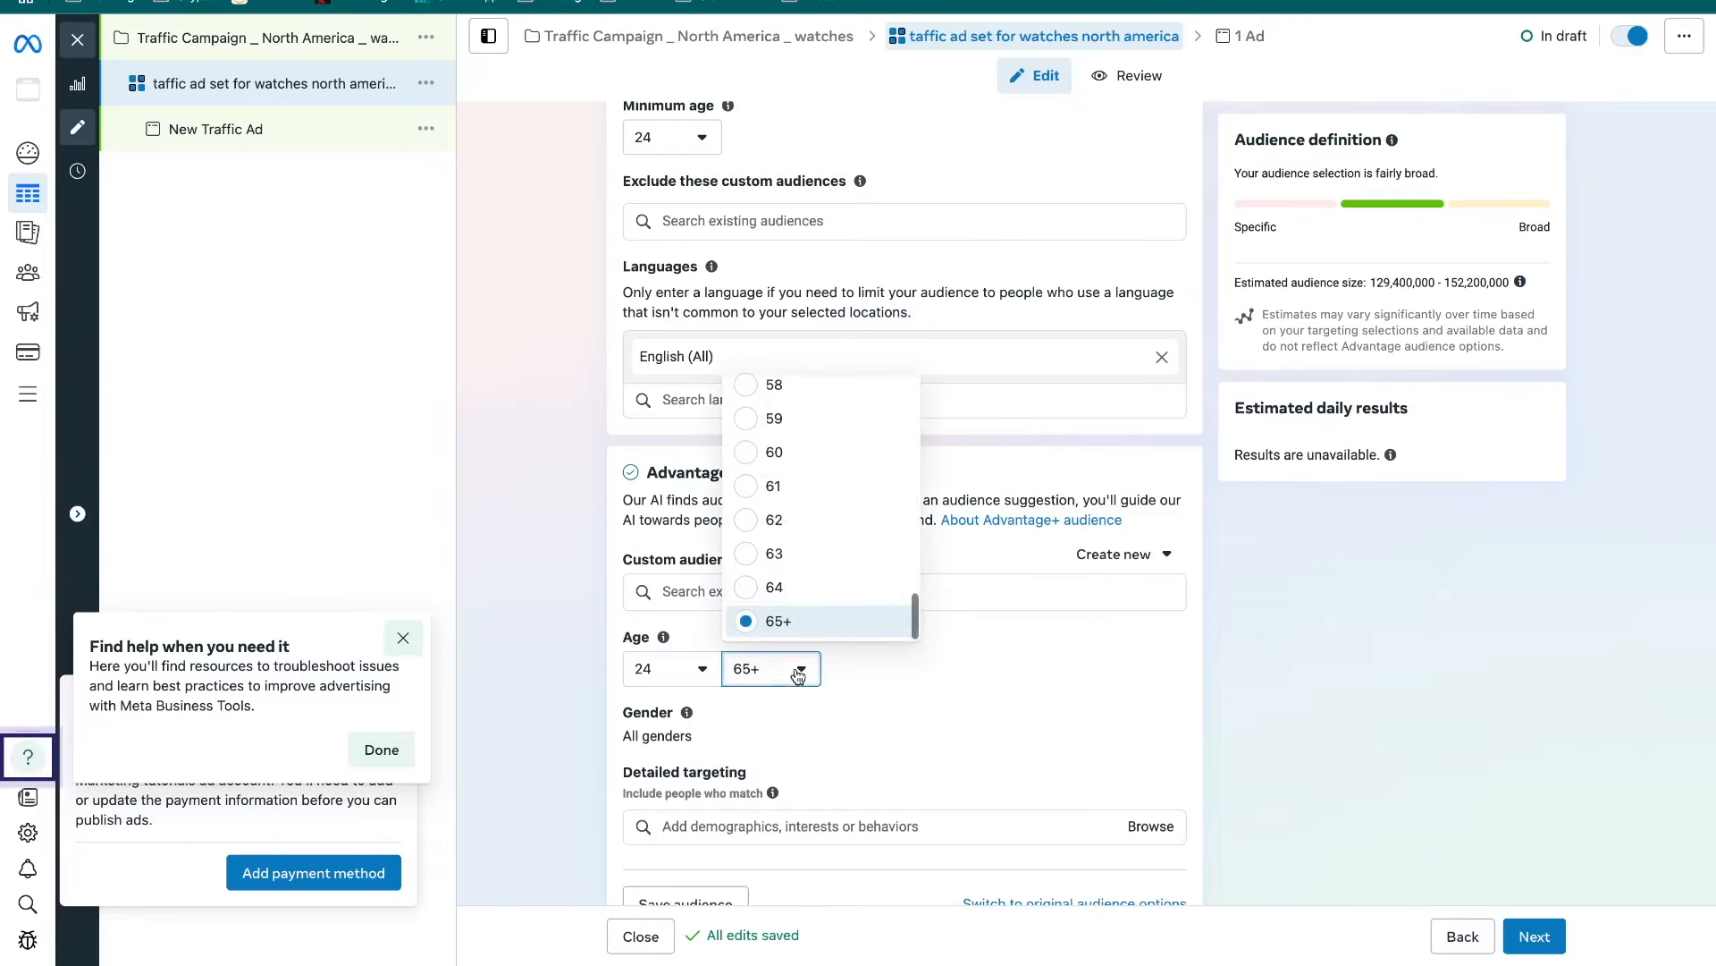
pyautogui.scroll(5, 785, 491)
pyautogui.scroll(3, 785, 491)
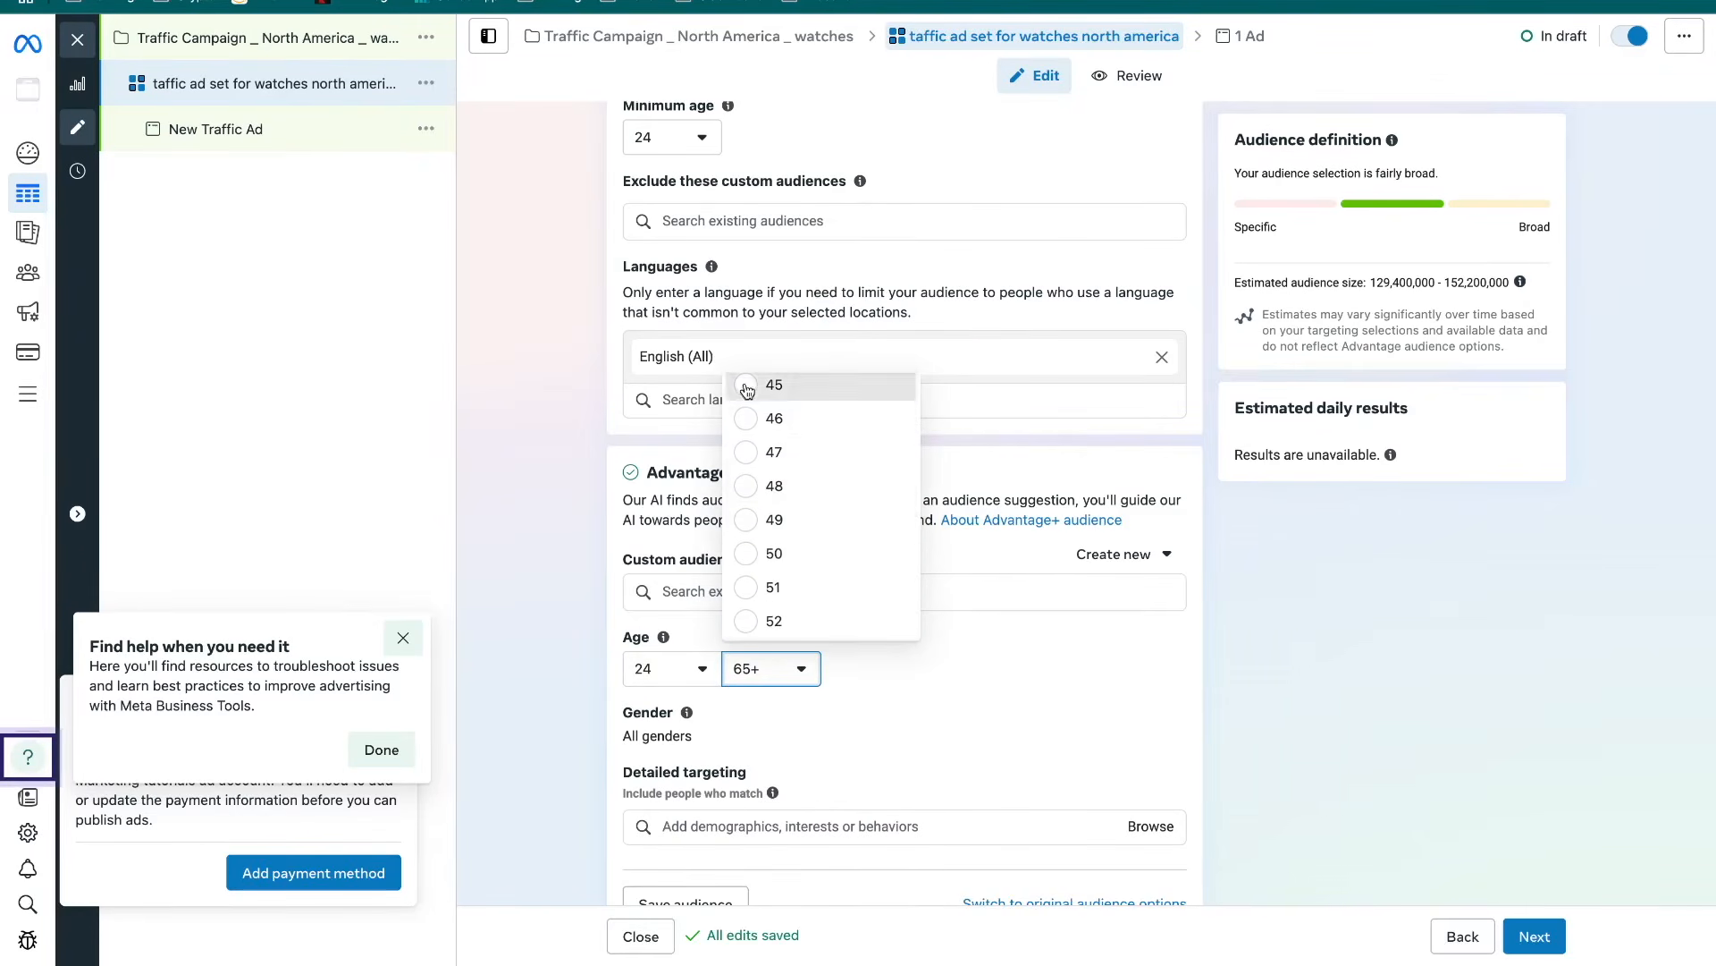
pyautogui.click(747, 389)
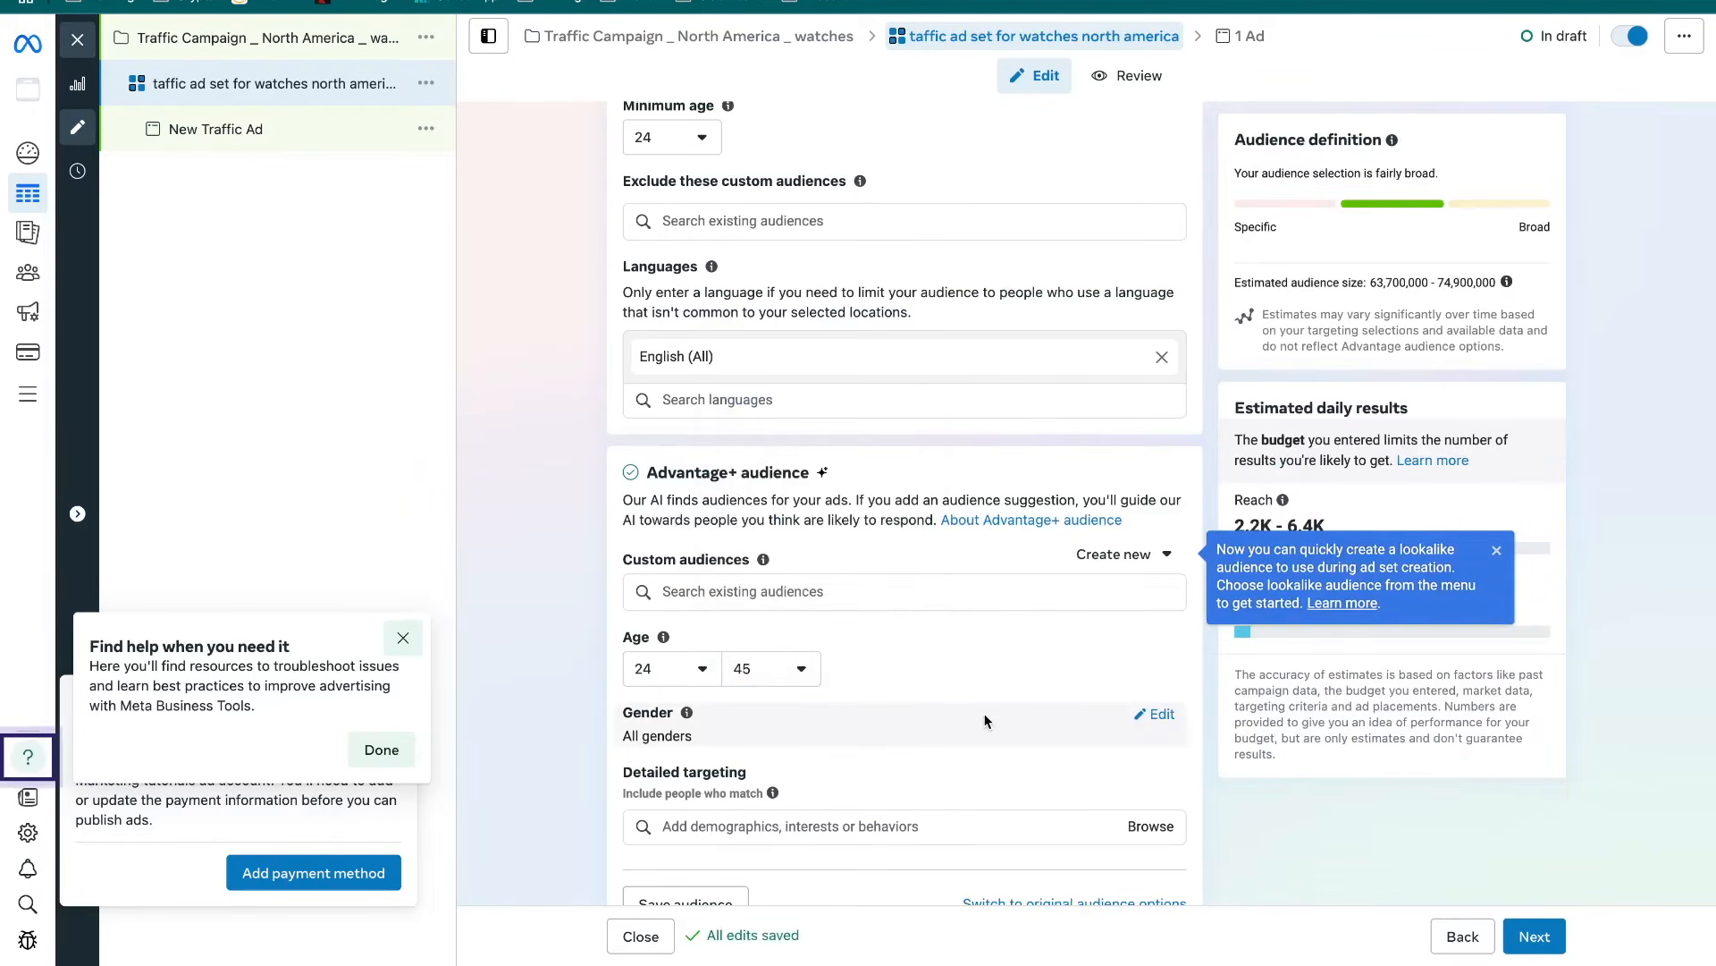
pyautogui.click(1162, 724)
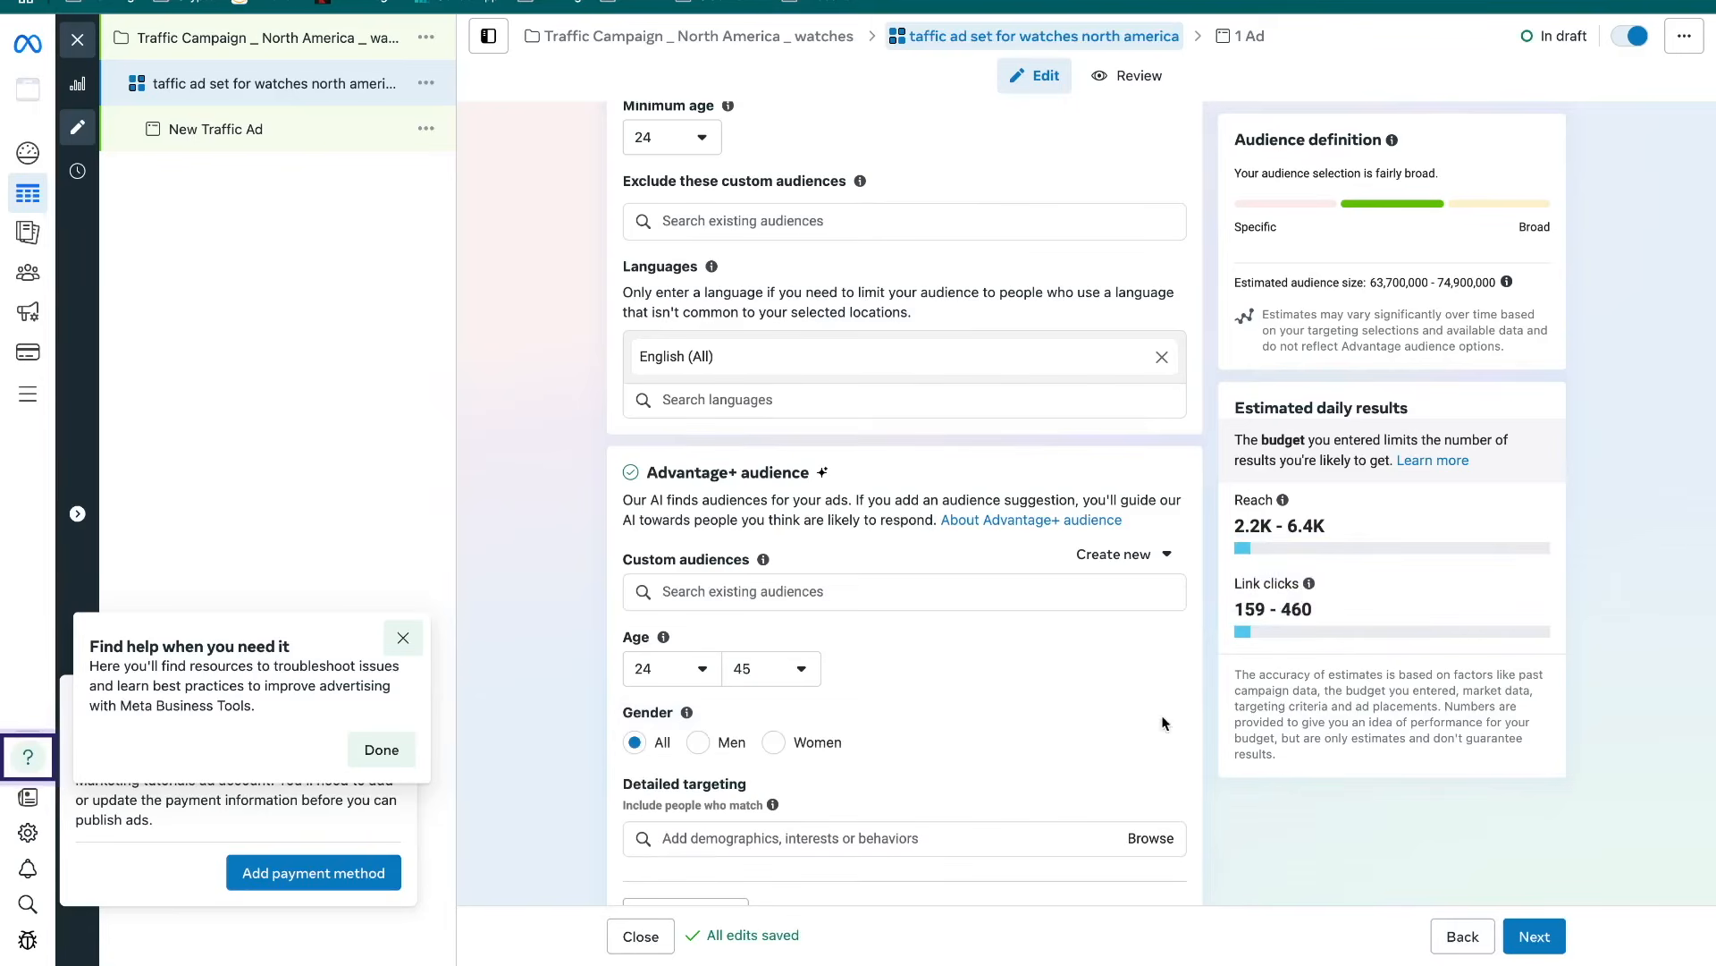
pyautogui.click(699, 743)
# Search detailed targeting for "watch" and include the interest Watch (accessories)
pyautogui.scroll(-2, 1028, 693)
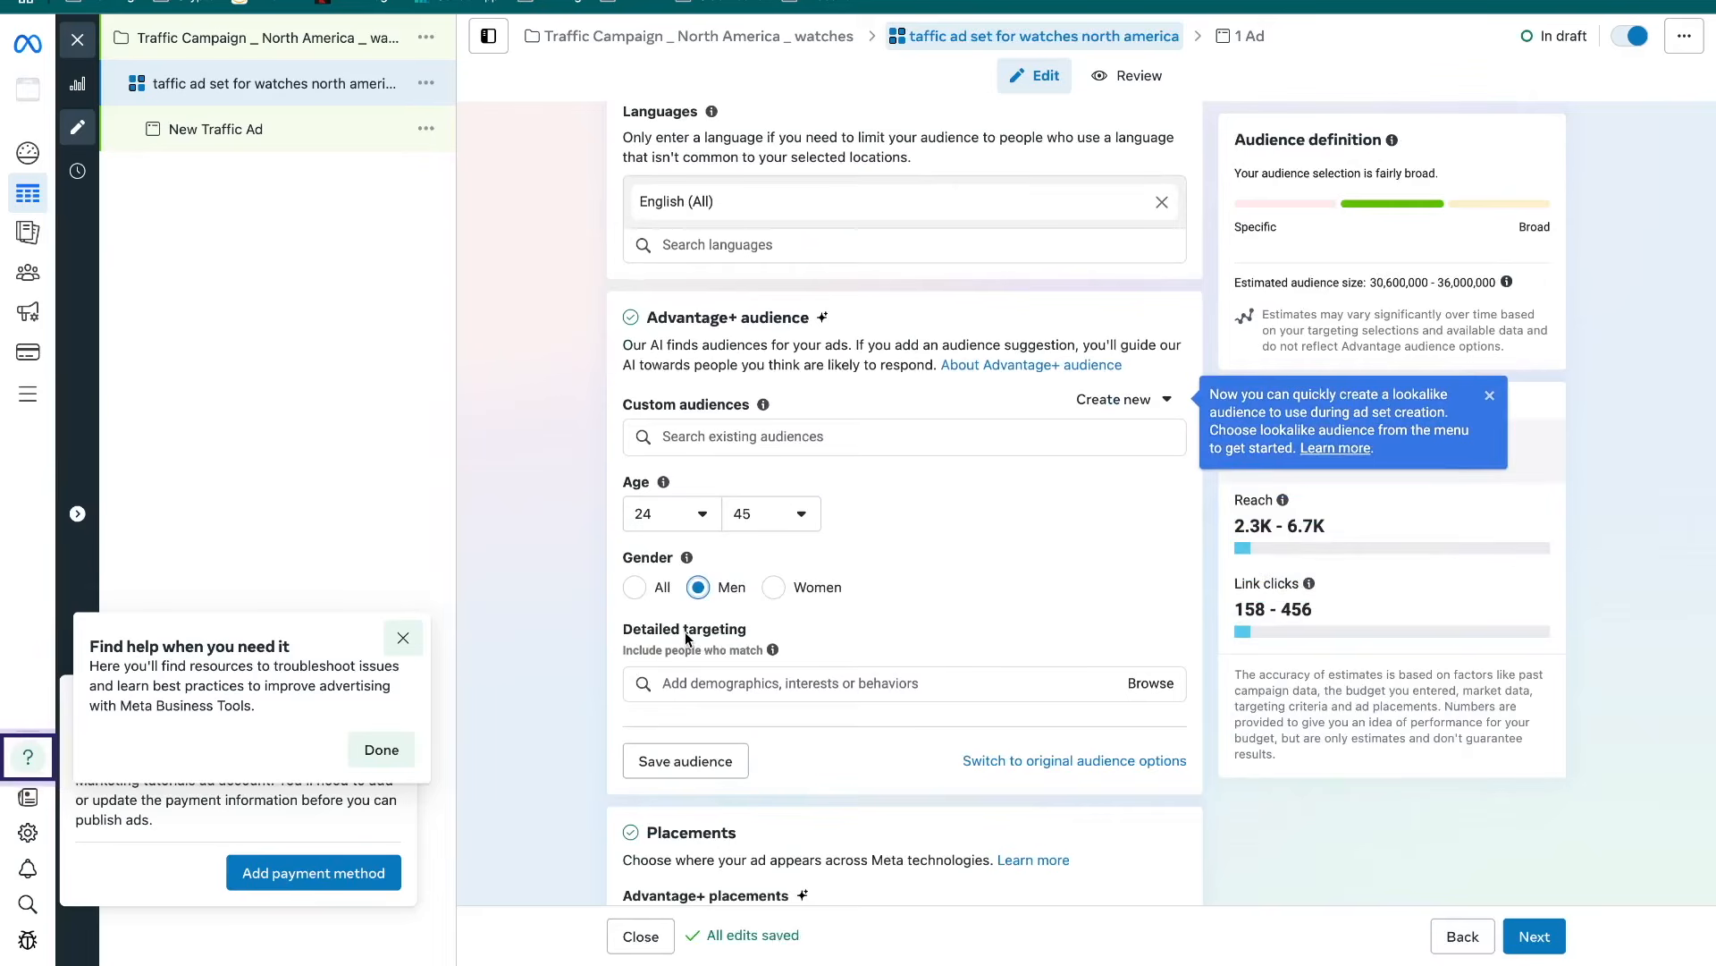
pyautogui.click(737, 682)
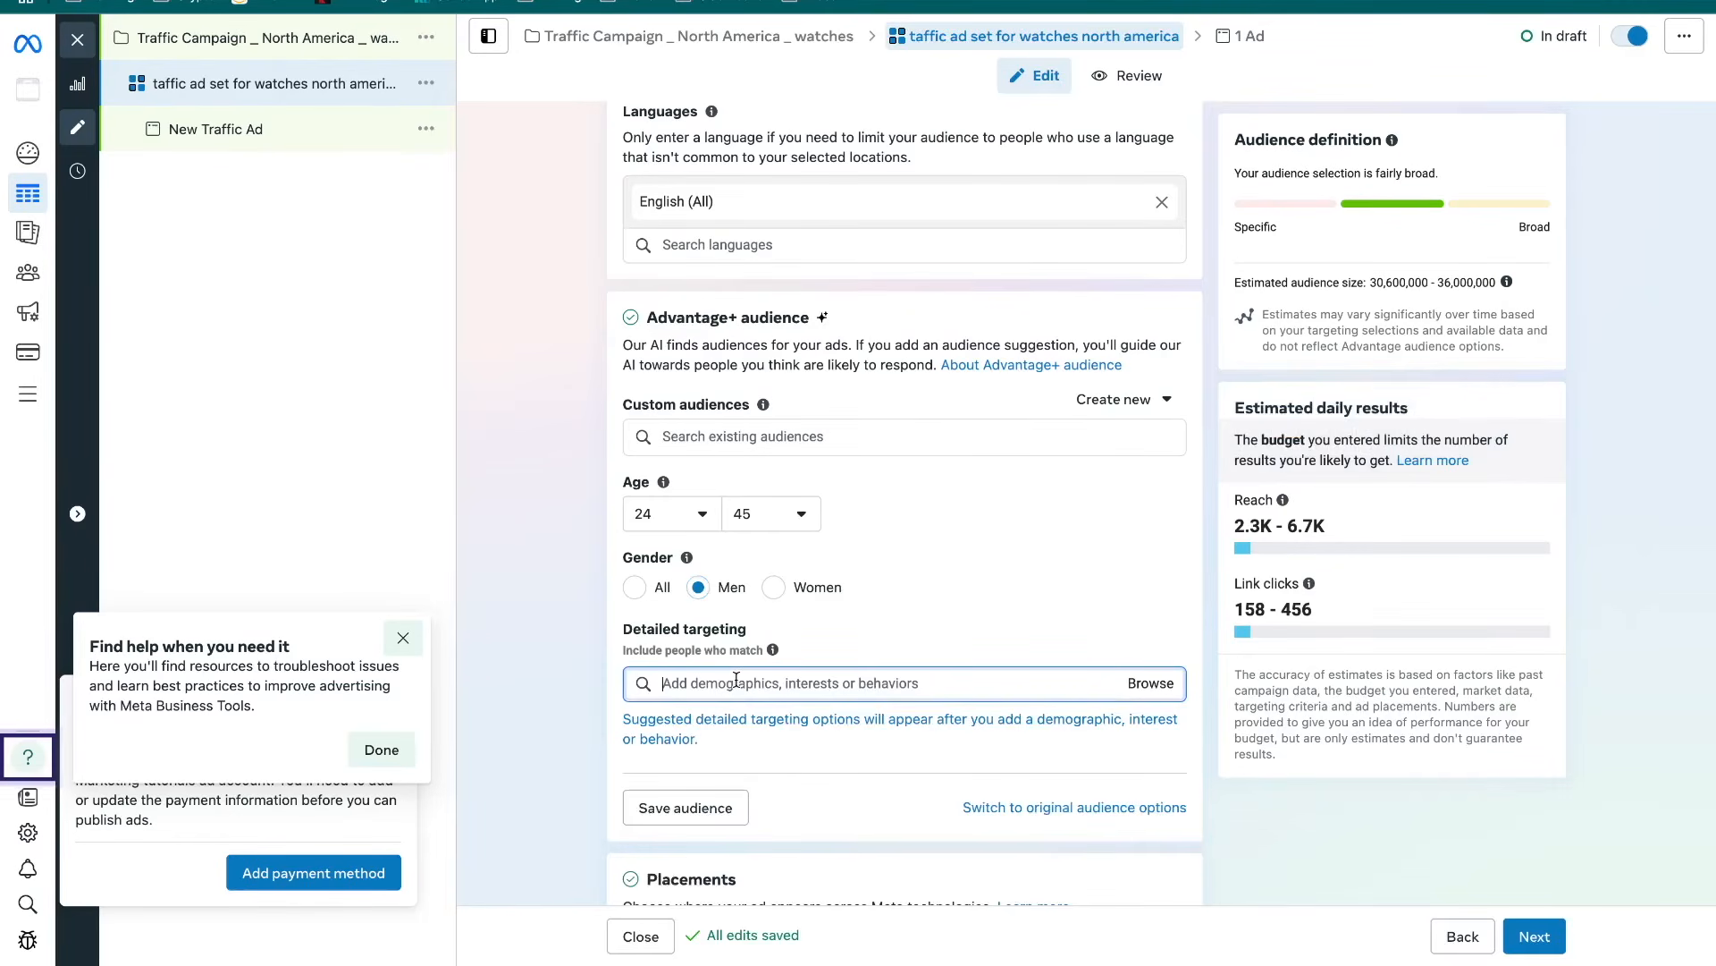
pyautogui.write('watch')
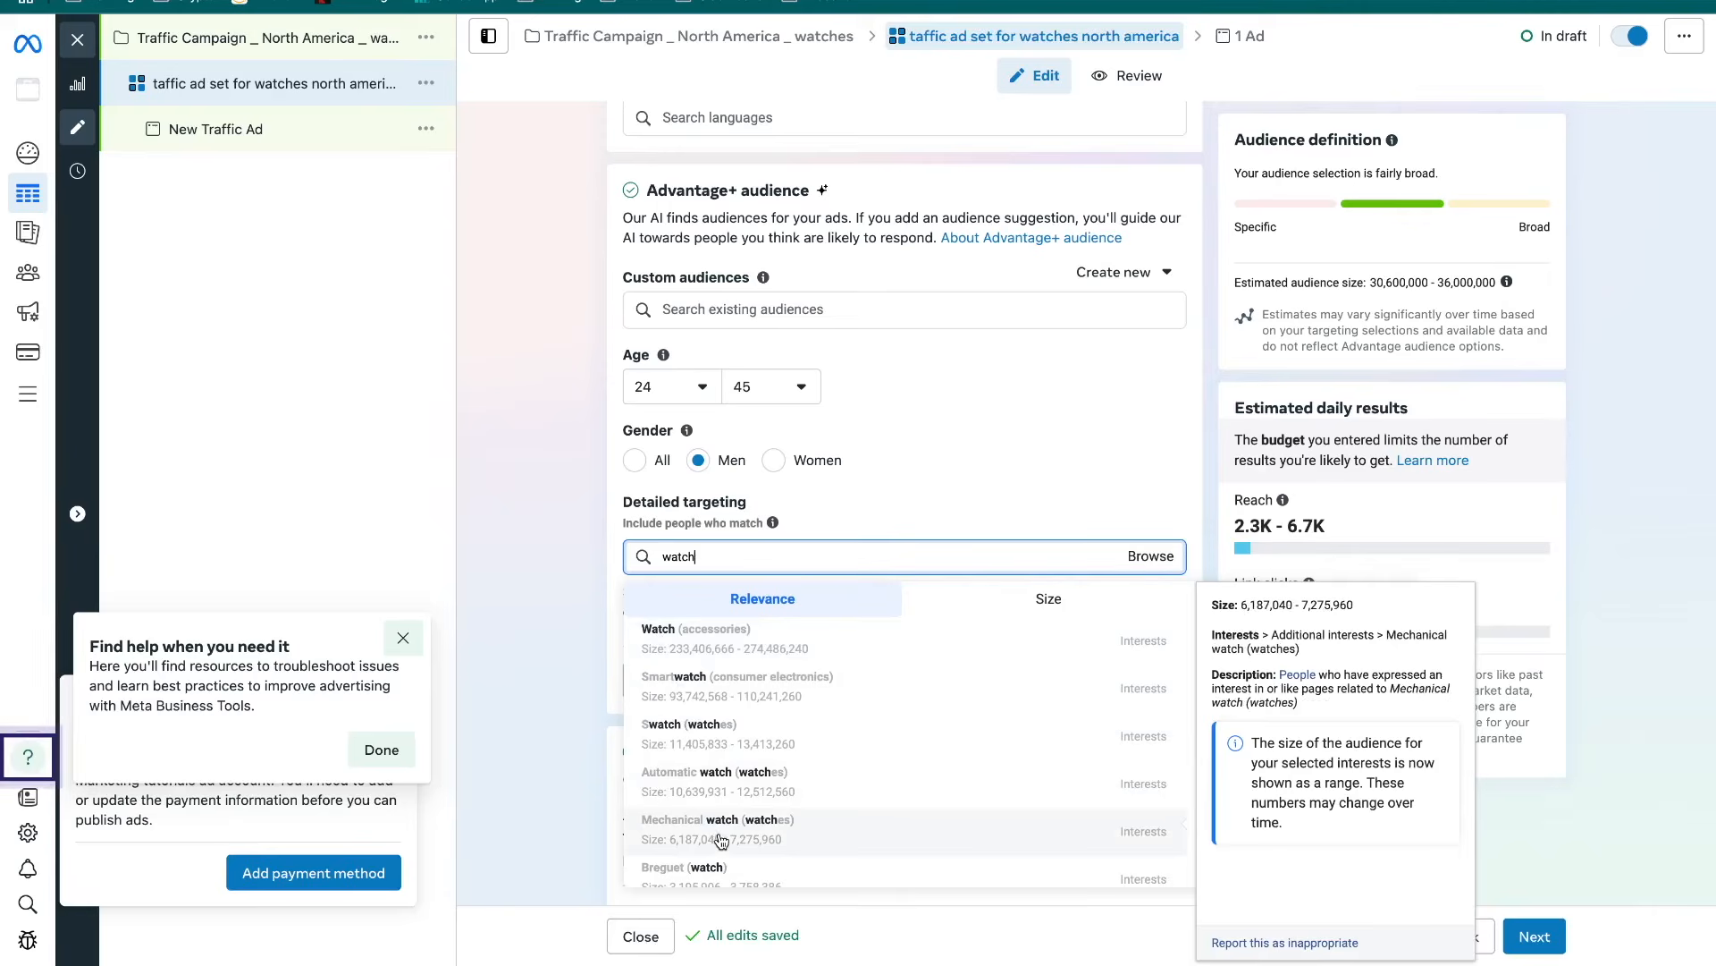
pyautogui.click(706, 639)
pyautogui.click(921, 537)
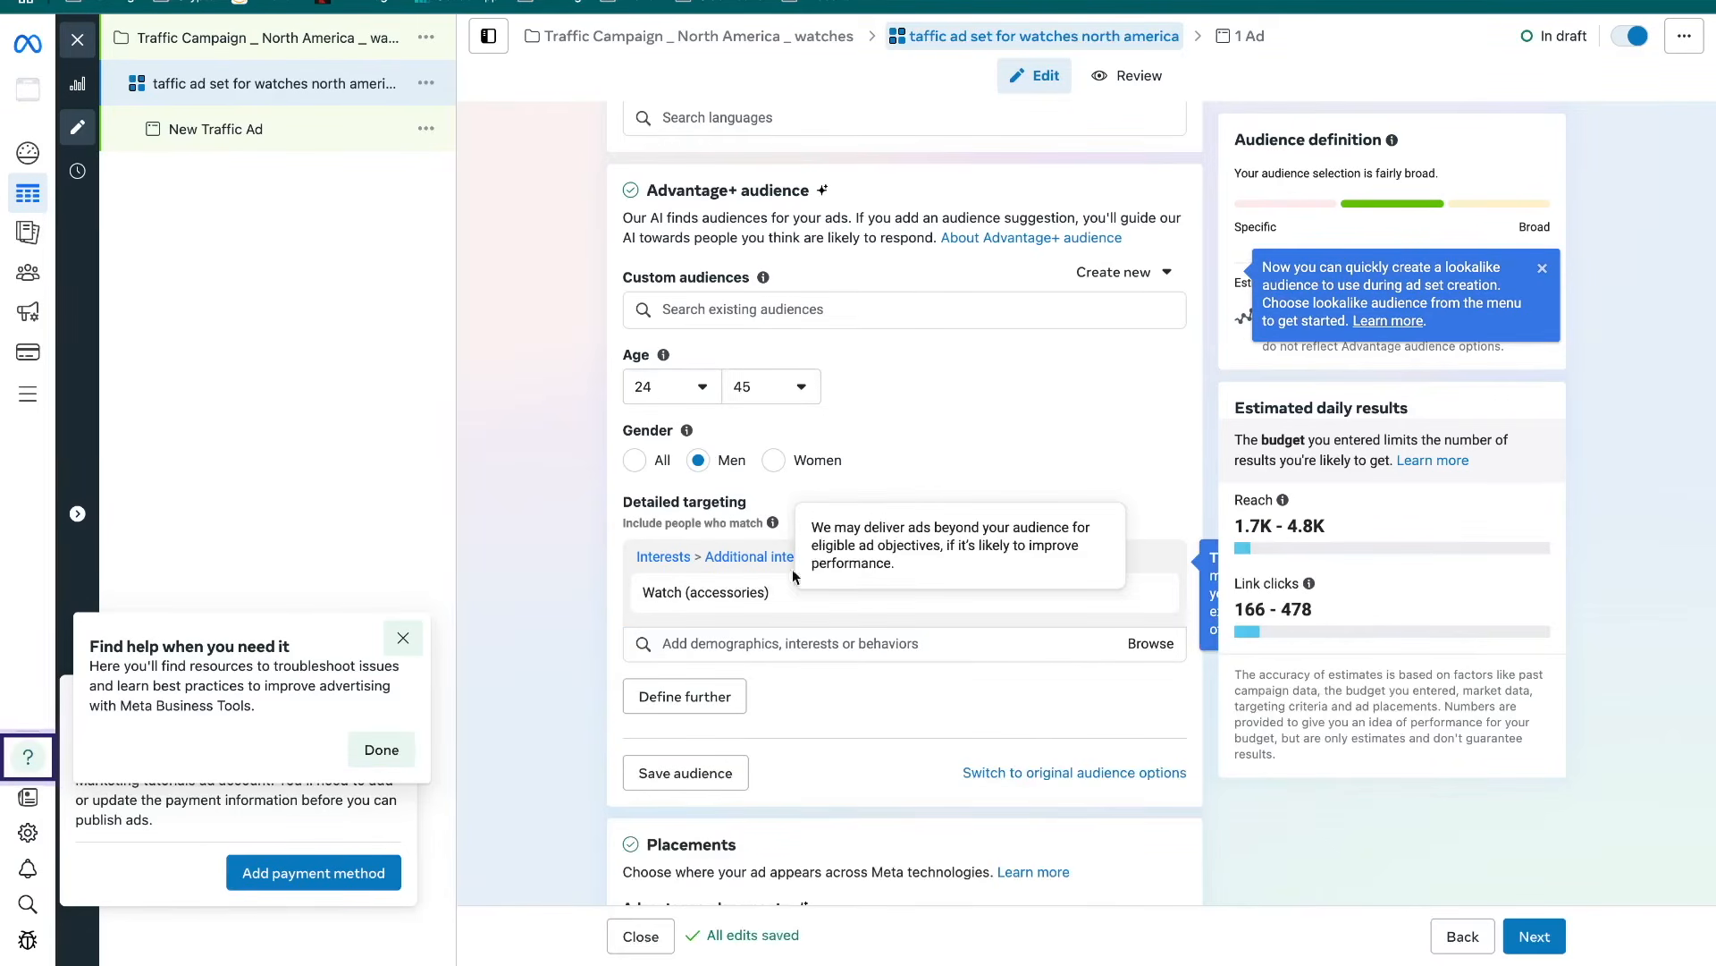
pyautogui.moveTo(734, 595)
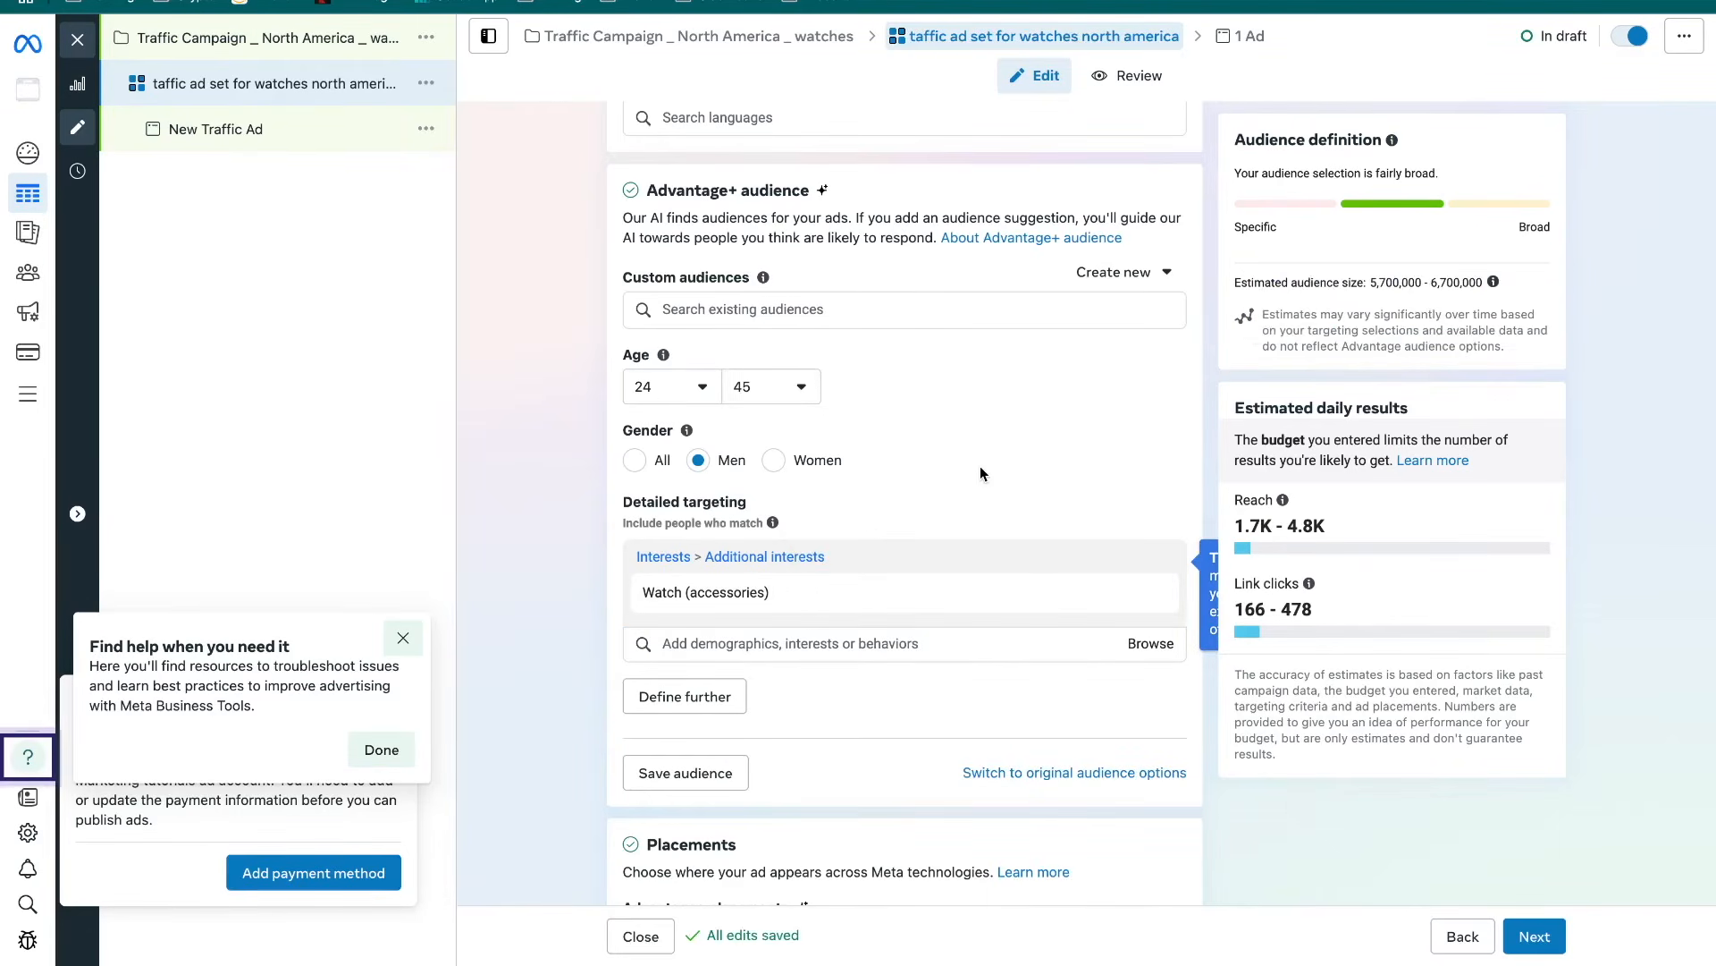
# Define the detailed targeting further so people must also match the interest Jewelry (apparel)
pyautogui.click(659, 702)
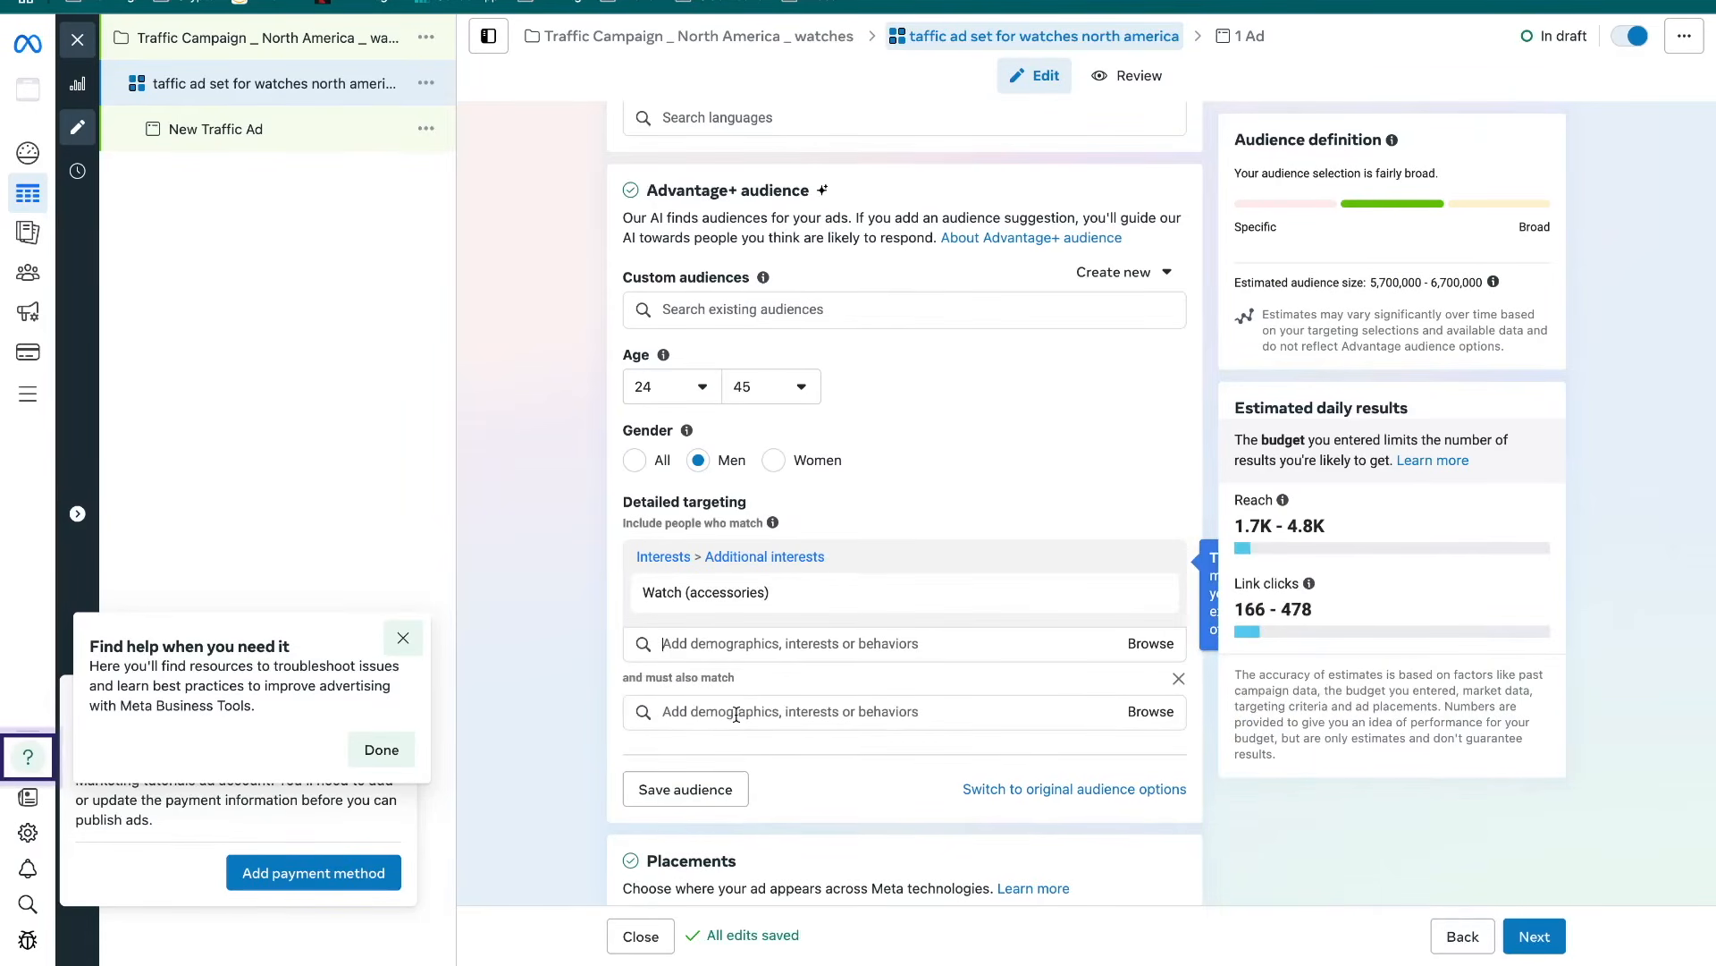
pyautogui.click(765, 713)
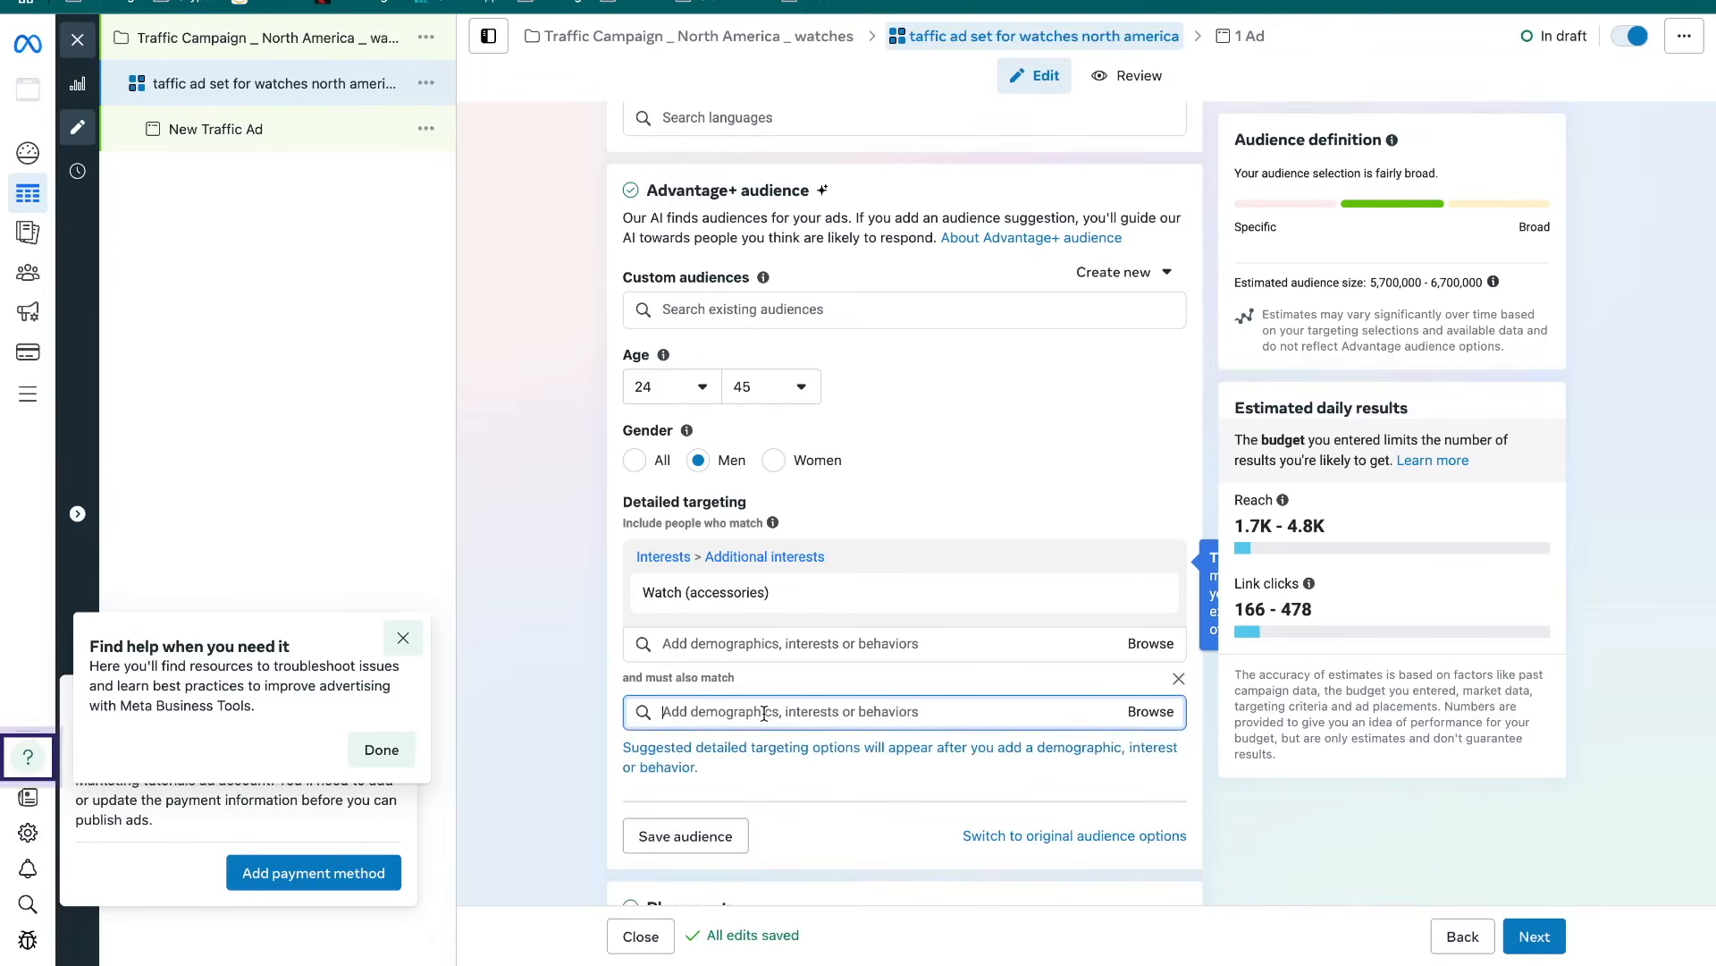
pyautogui.write('jewelry')
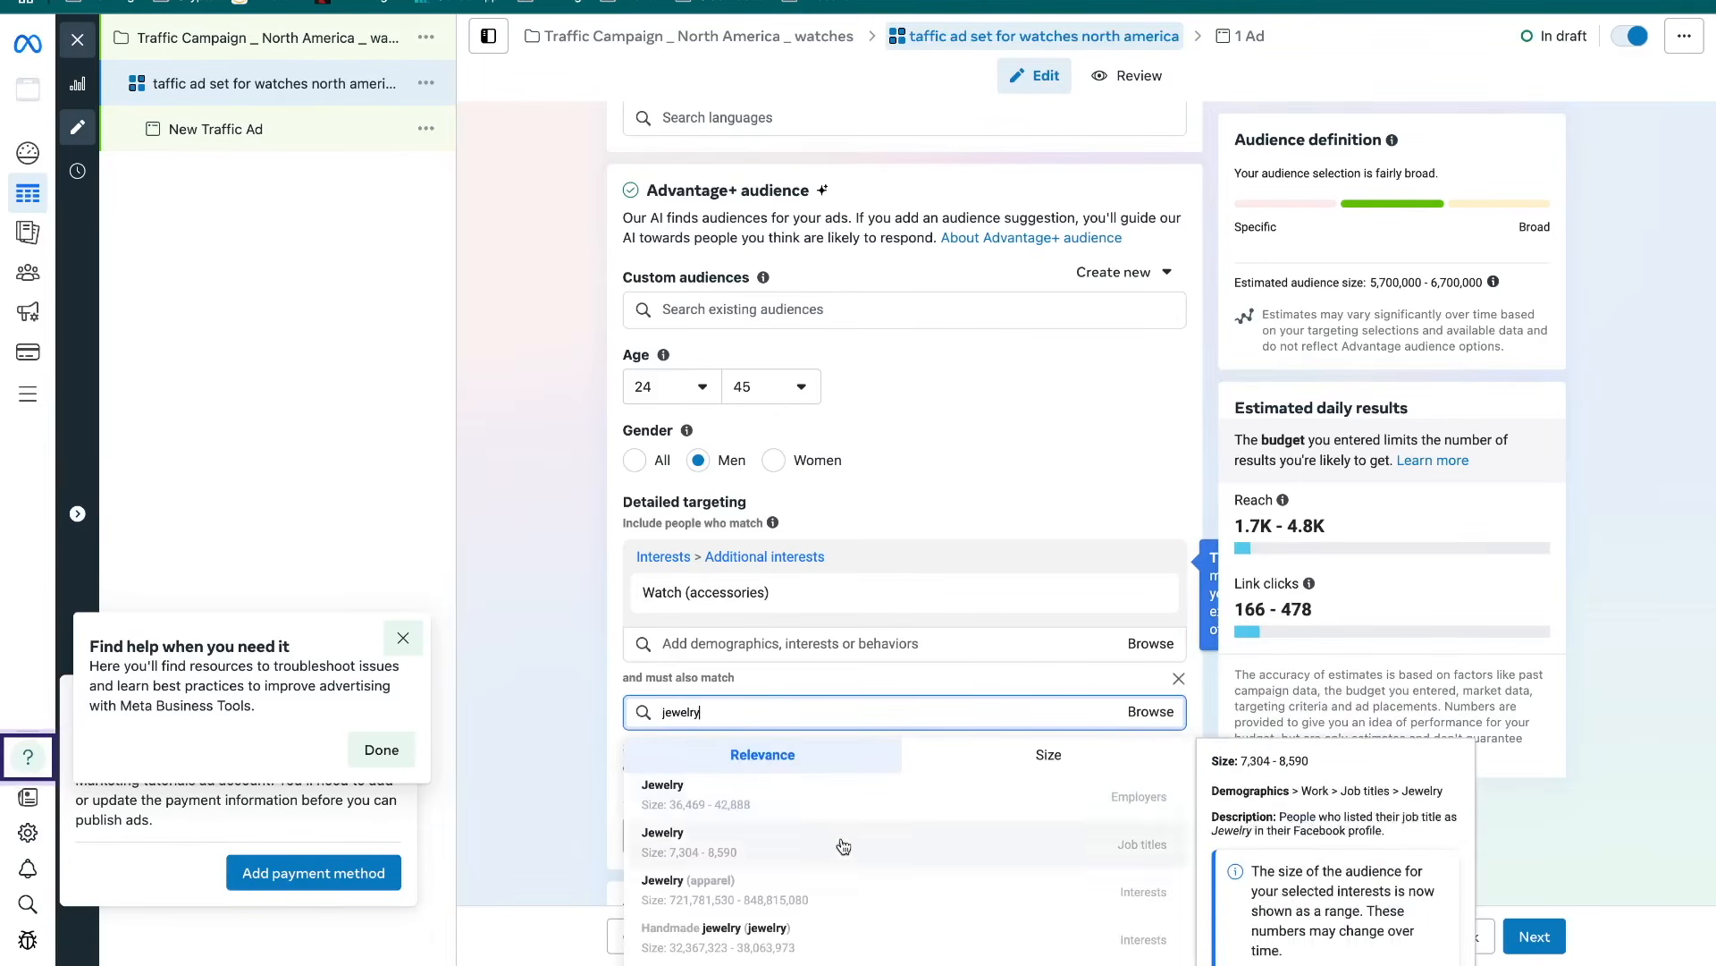
pyautogui.click(836, 898)
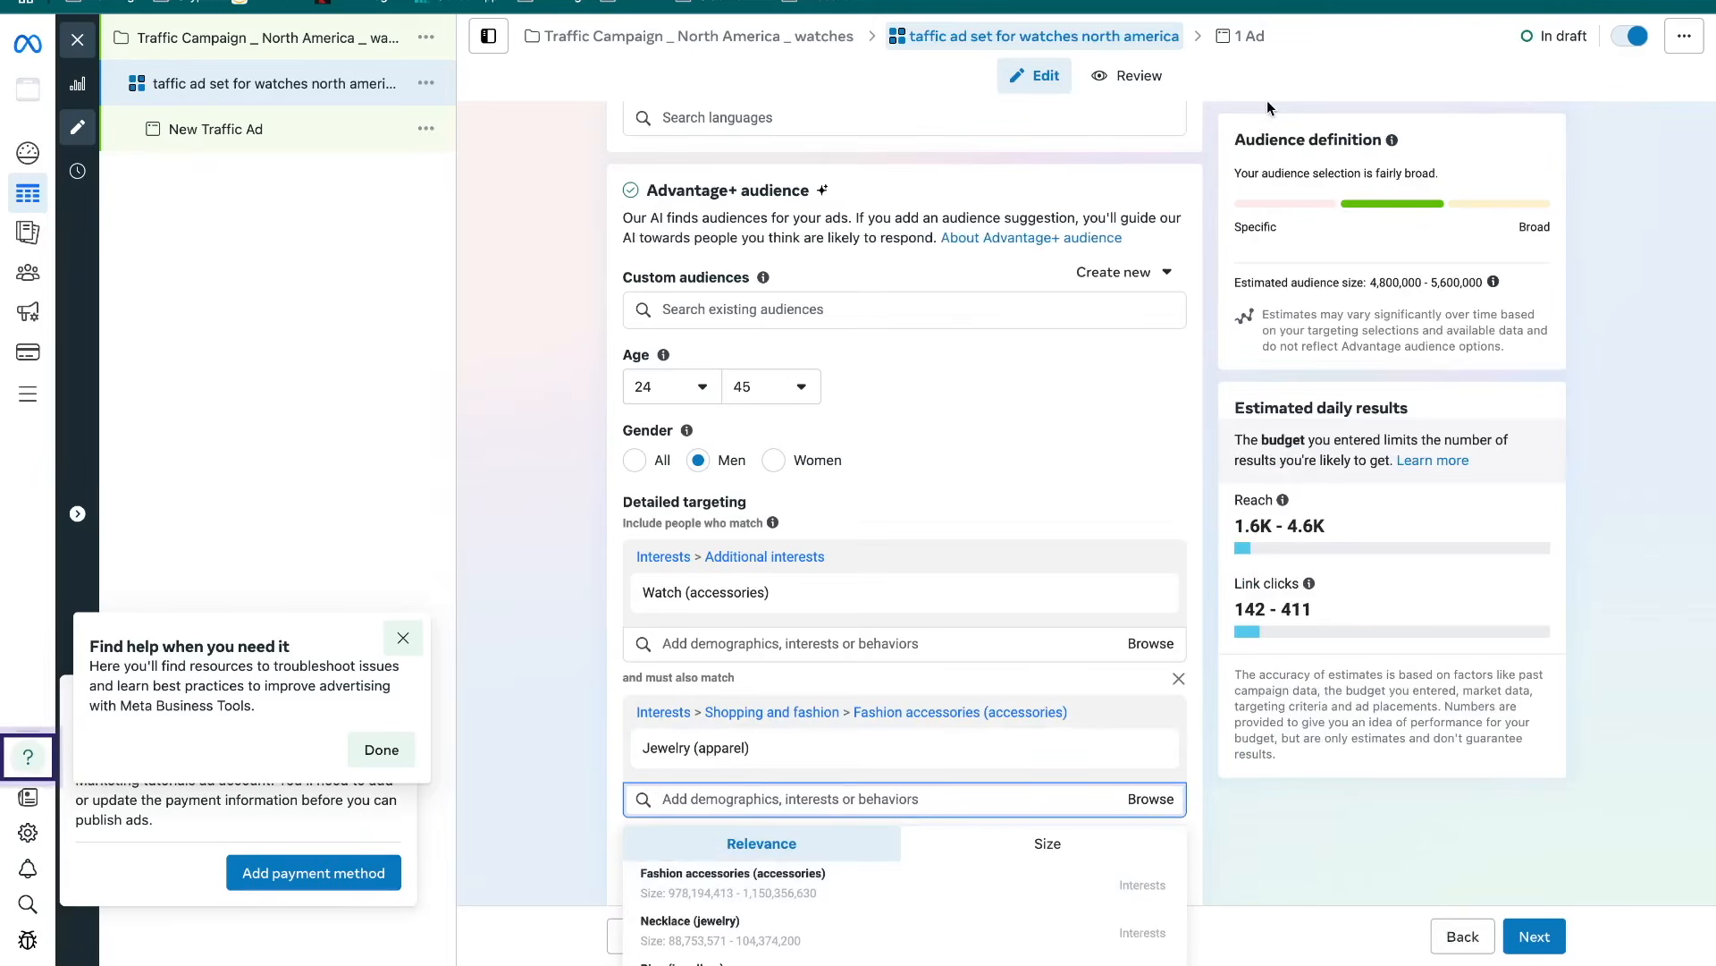
pyautogui.click(521, 727)
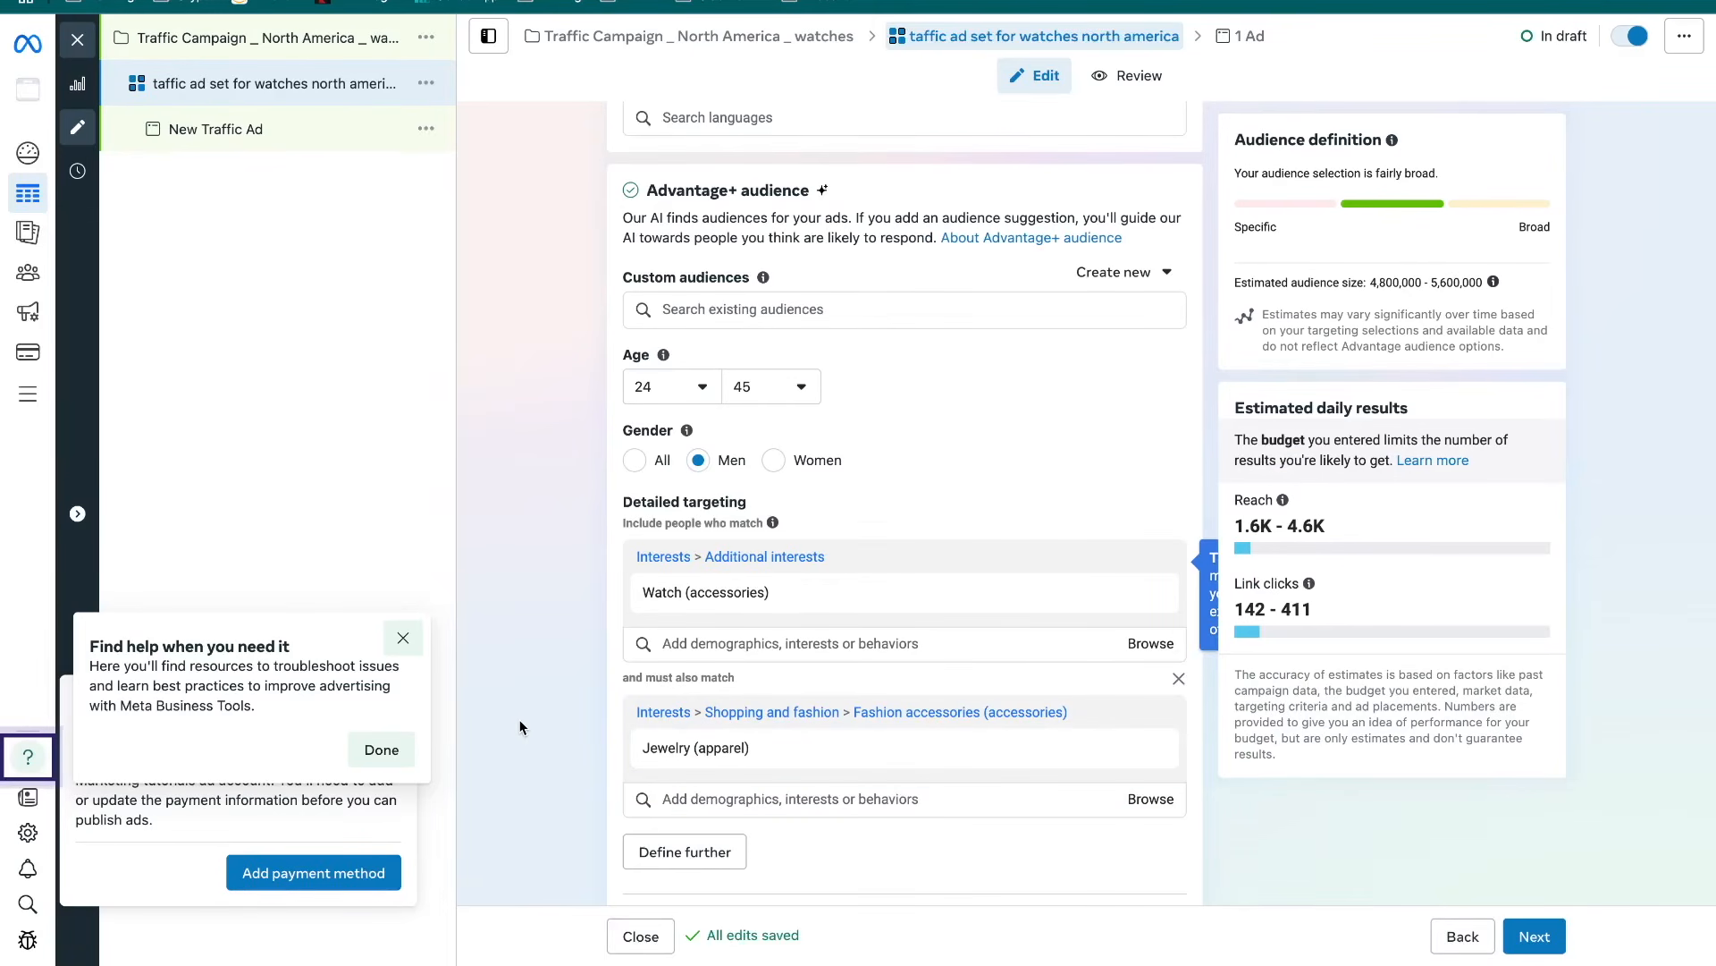
# Save the configured audience under the name Marketing tutorials ad account
pyautogui.scroll(-2, 546, 742)
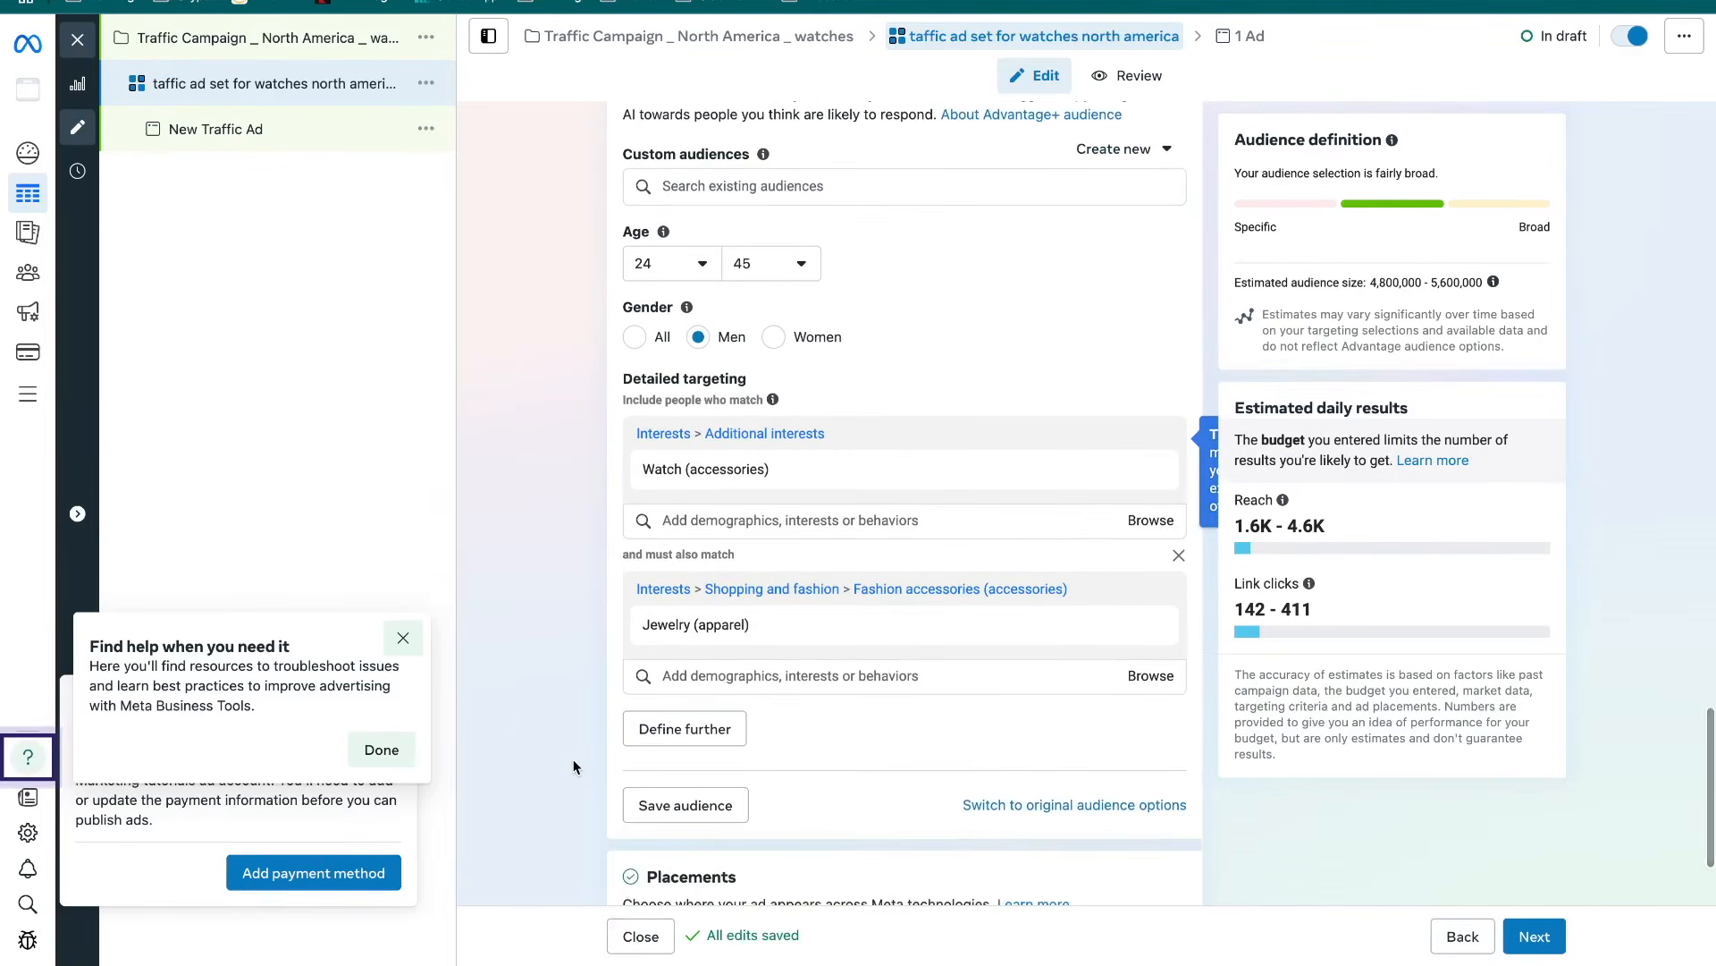
pyautogui.scroll(-1, 572, 759)
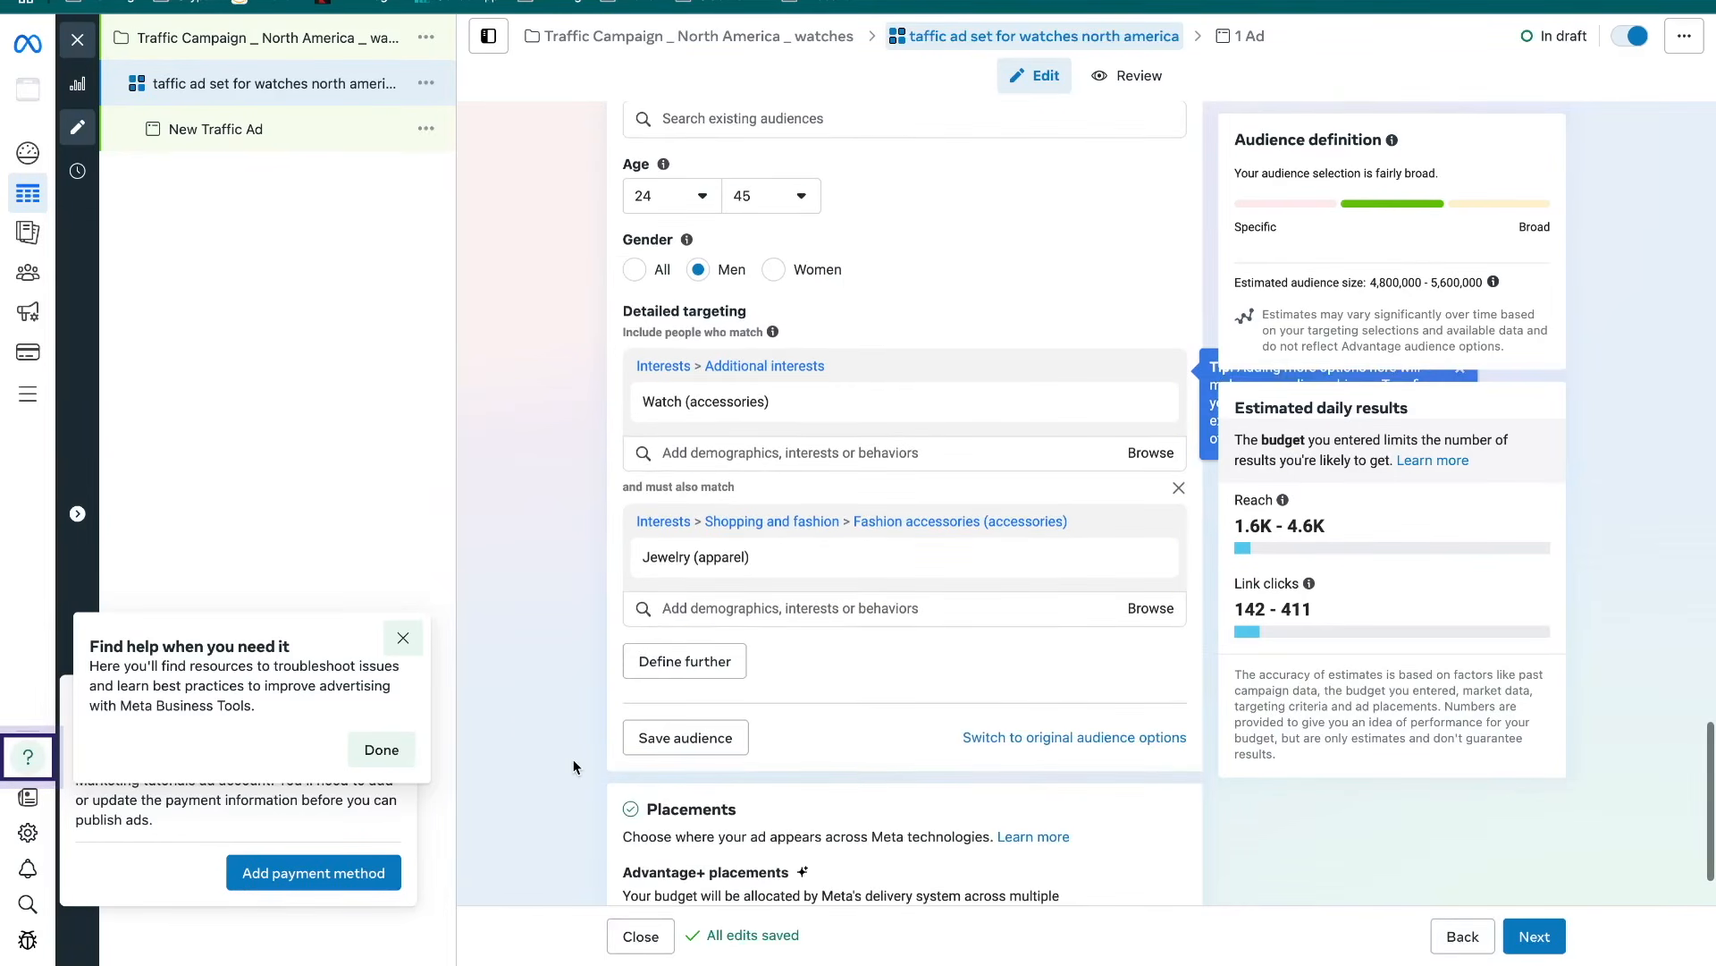
pyautogui.click(660, 738)
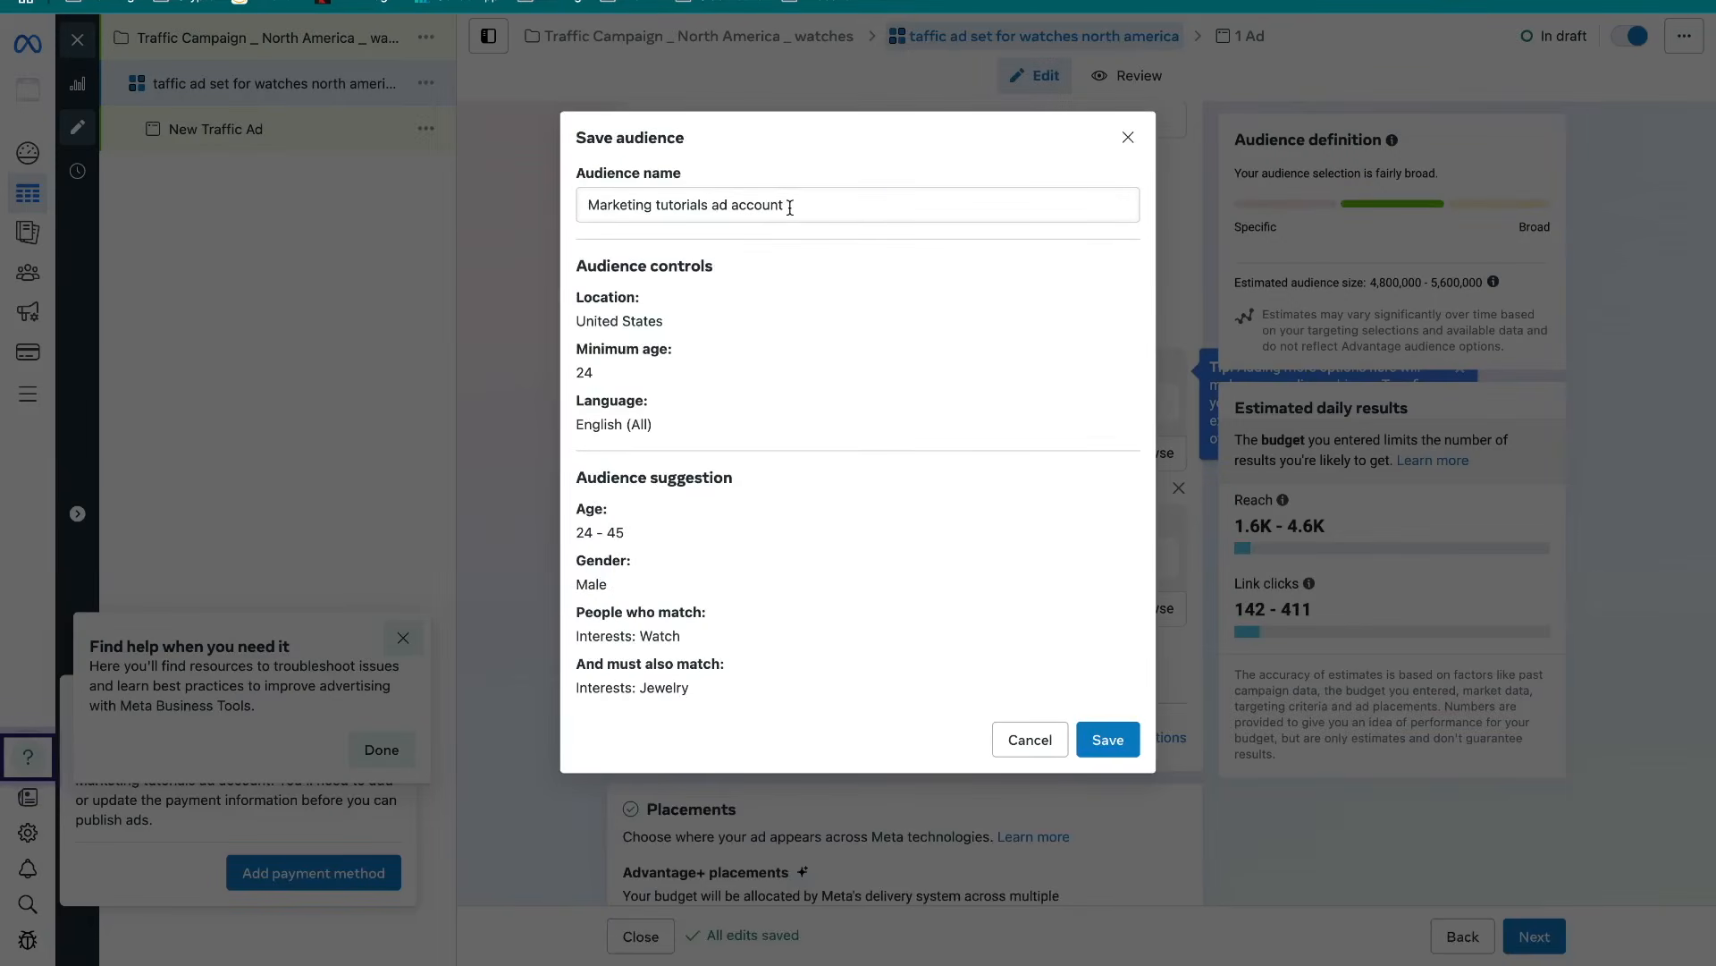
pyautogui.click(1117, 742)
# Switch the ad set's placements from Advantage+ placements to Manual placements
pyautogui.scroll(-2, 968, 525)
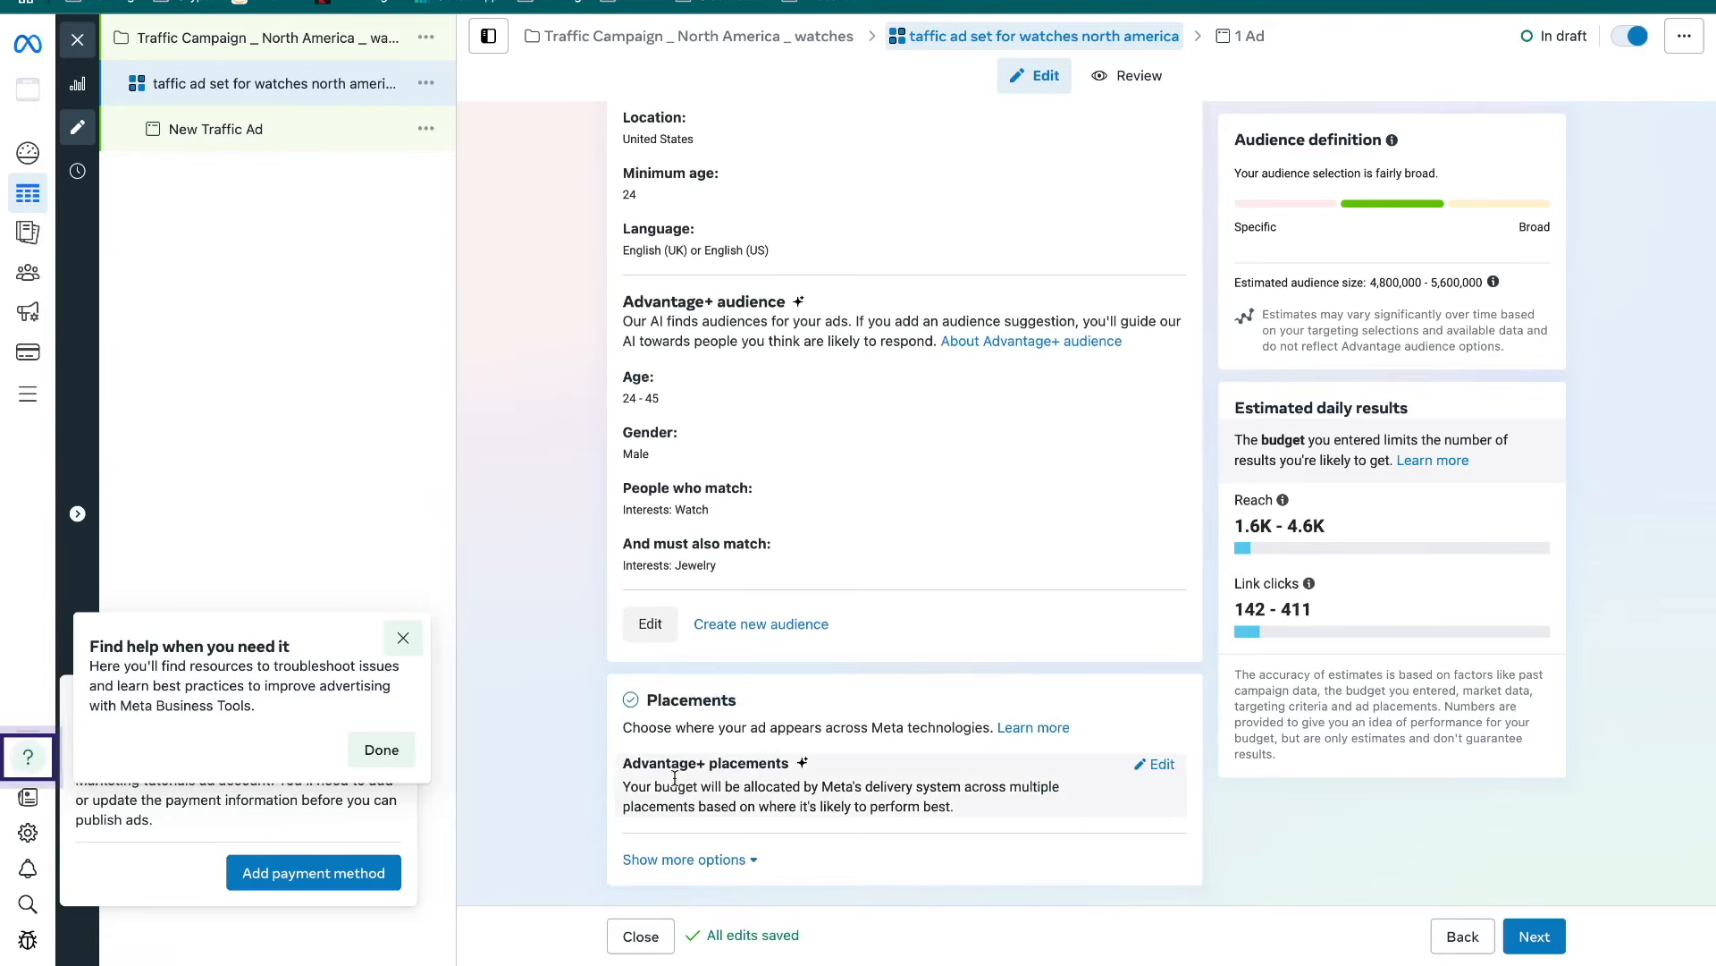
pyautogui.click(1158, 765)
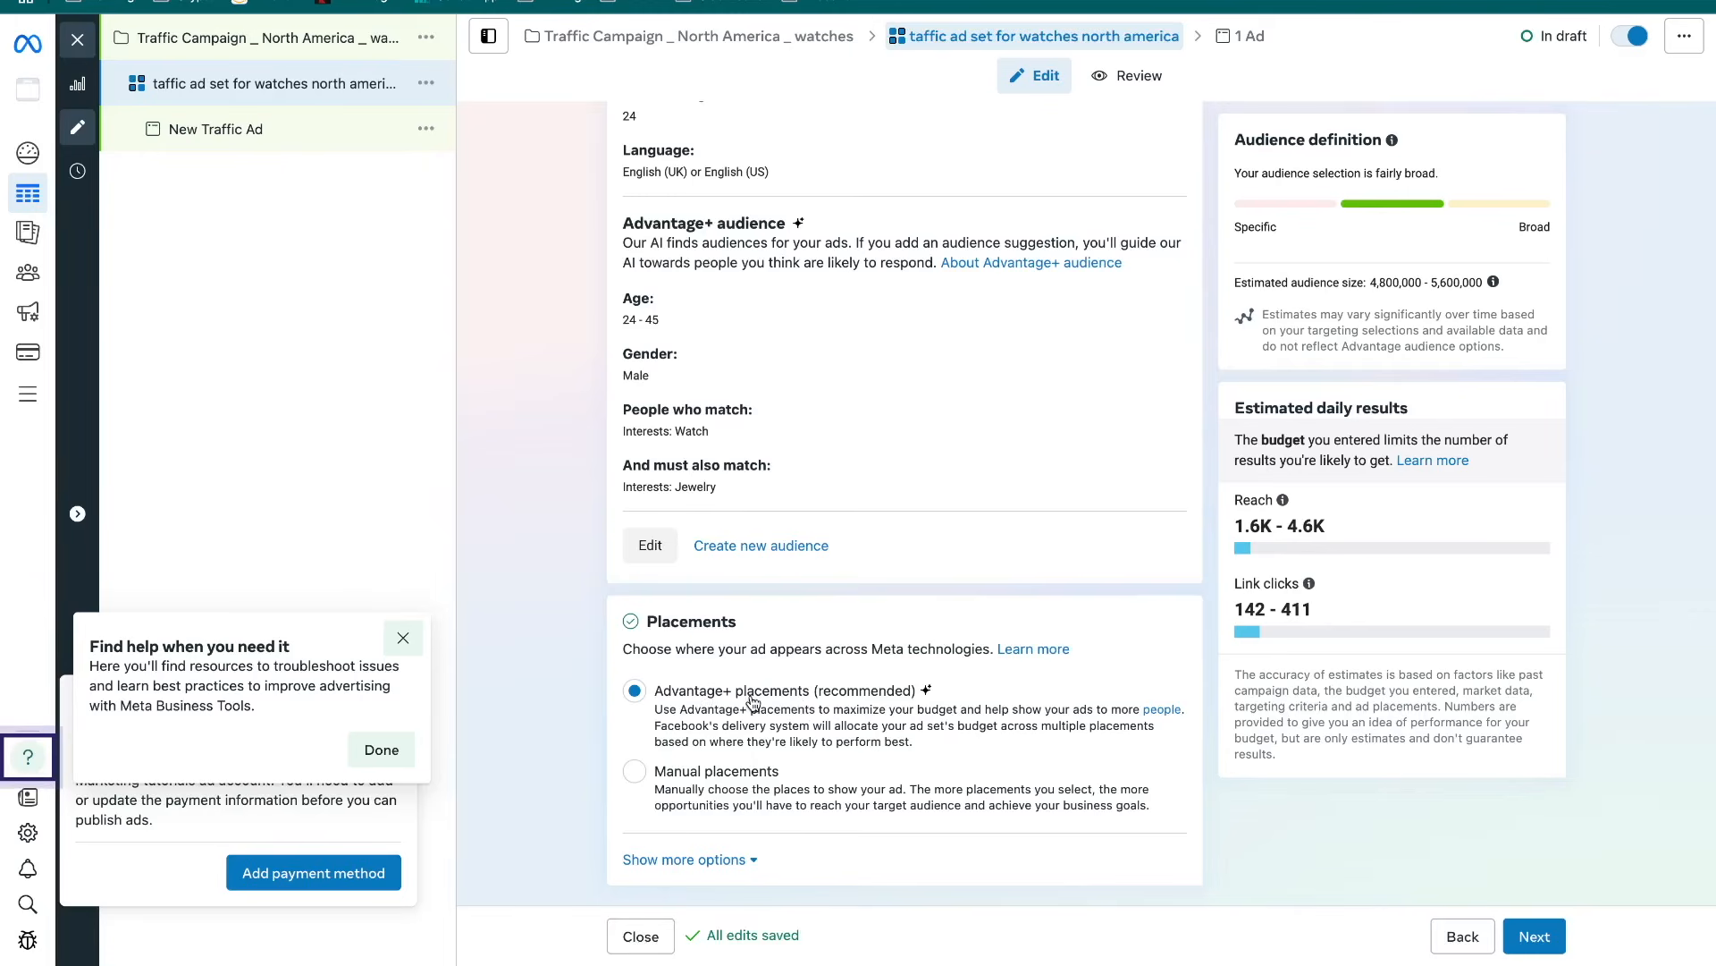
pyautogui.click(635, 771)
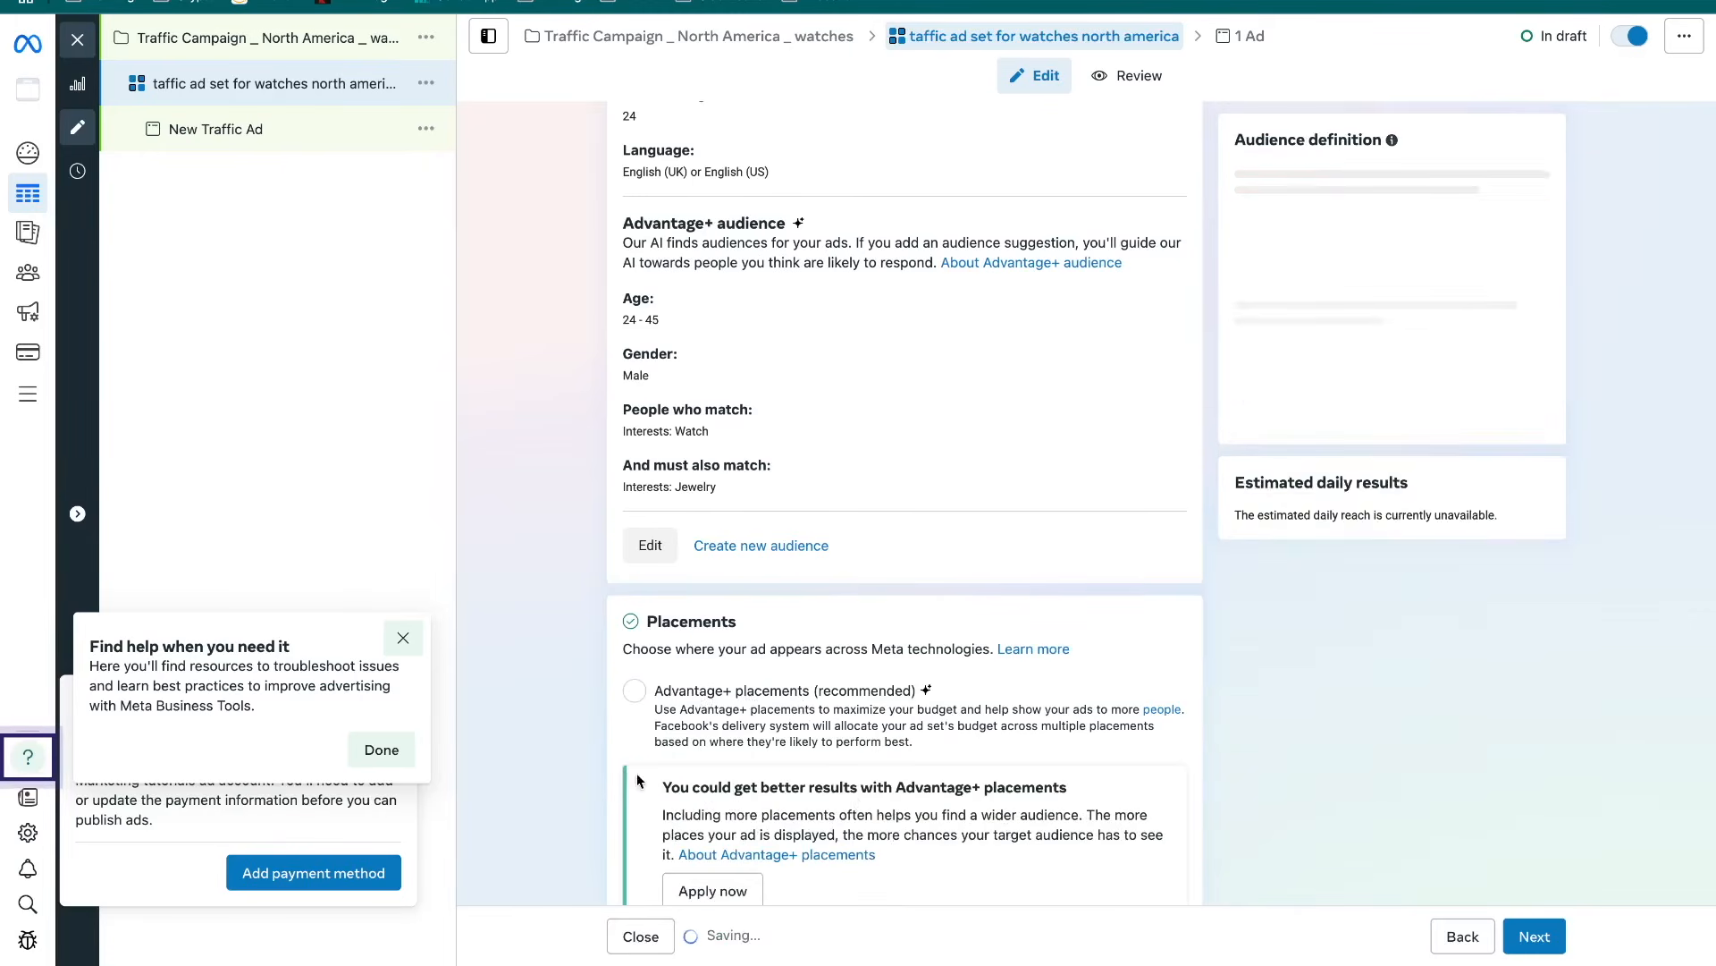
# Exclude Facebook Marketplace, Facebook right column, Instagram Explore and the Audience Network platform from the manual placements
pyautogui.scroll(-5, 855, 803)
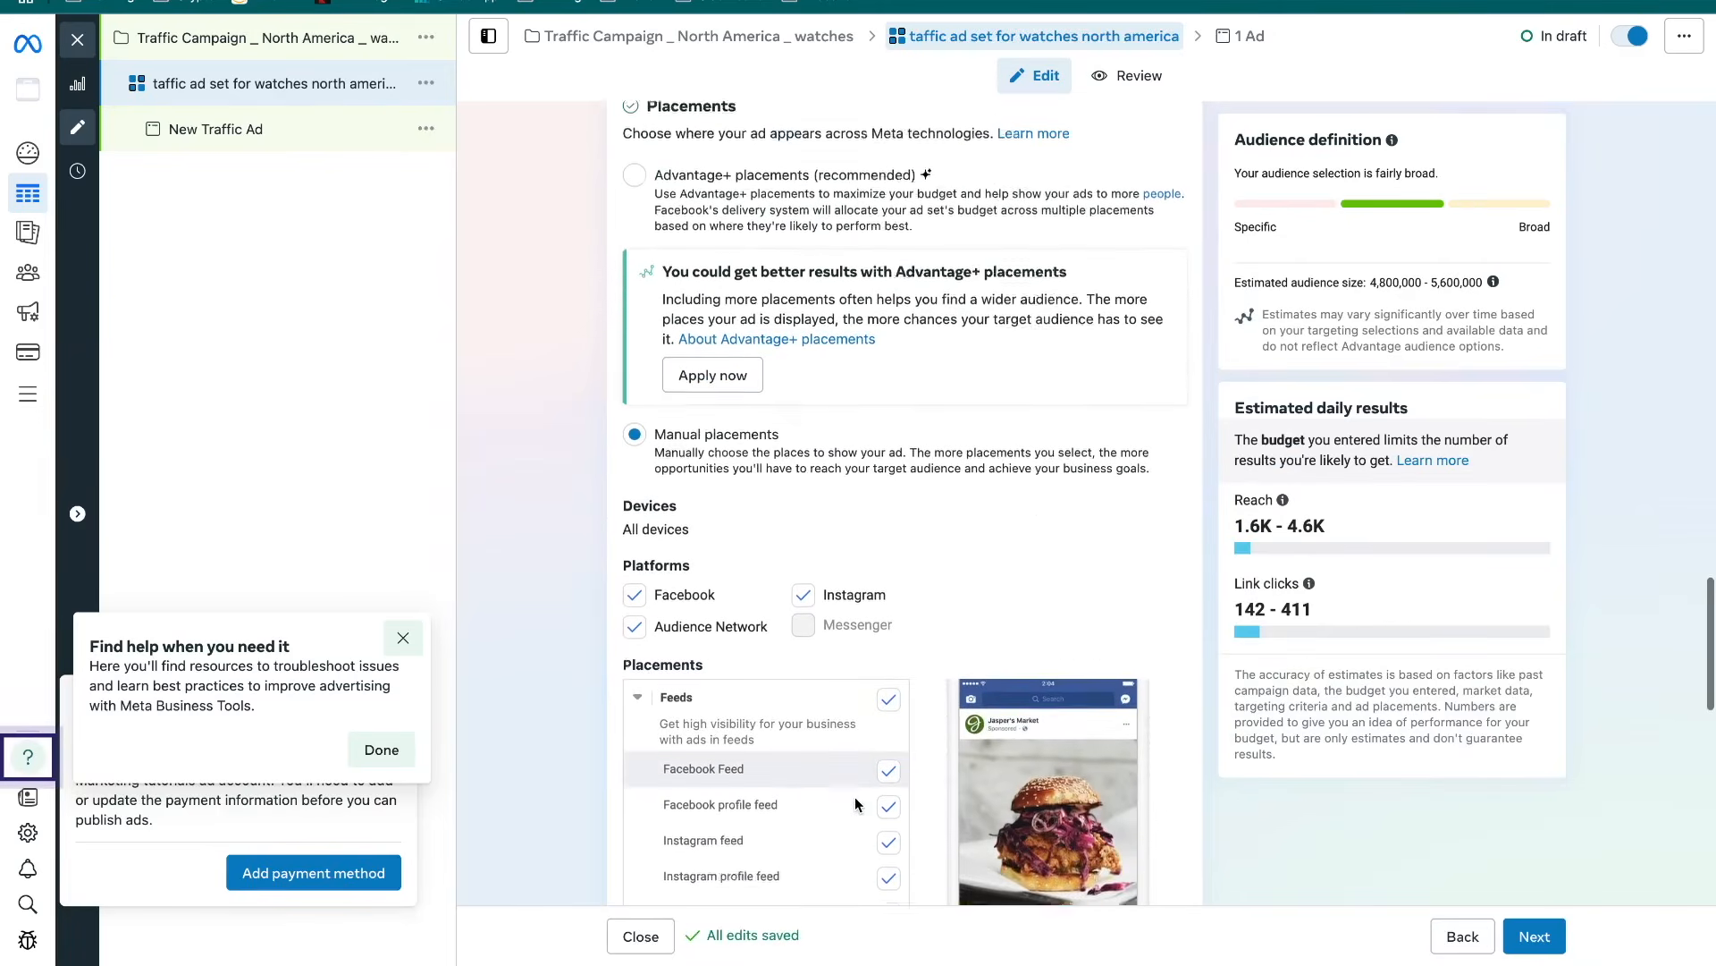
pyautogui.scroll(-2, 854, 803)
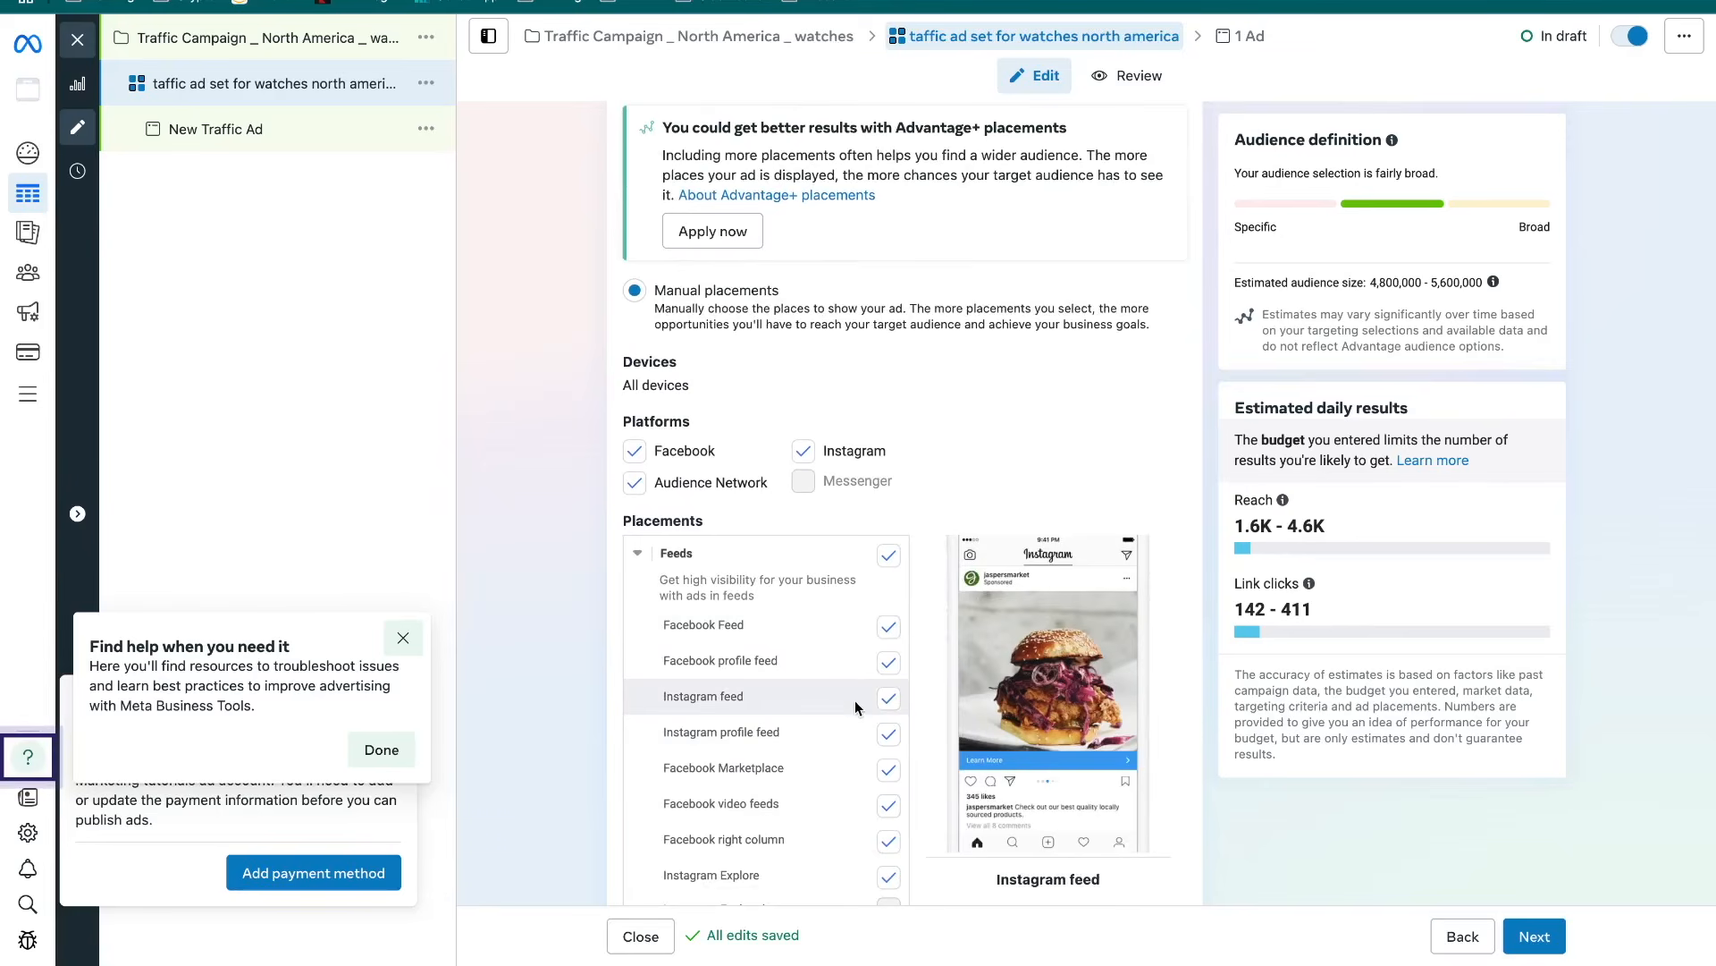
pyautogui.click(885, 772)
pyautogui.click(890, 844)
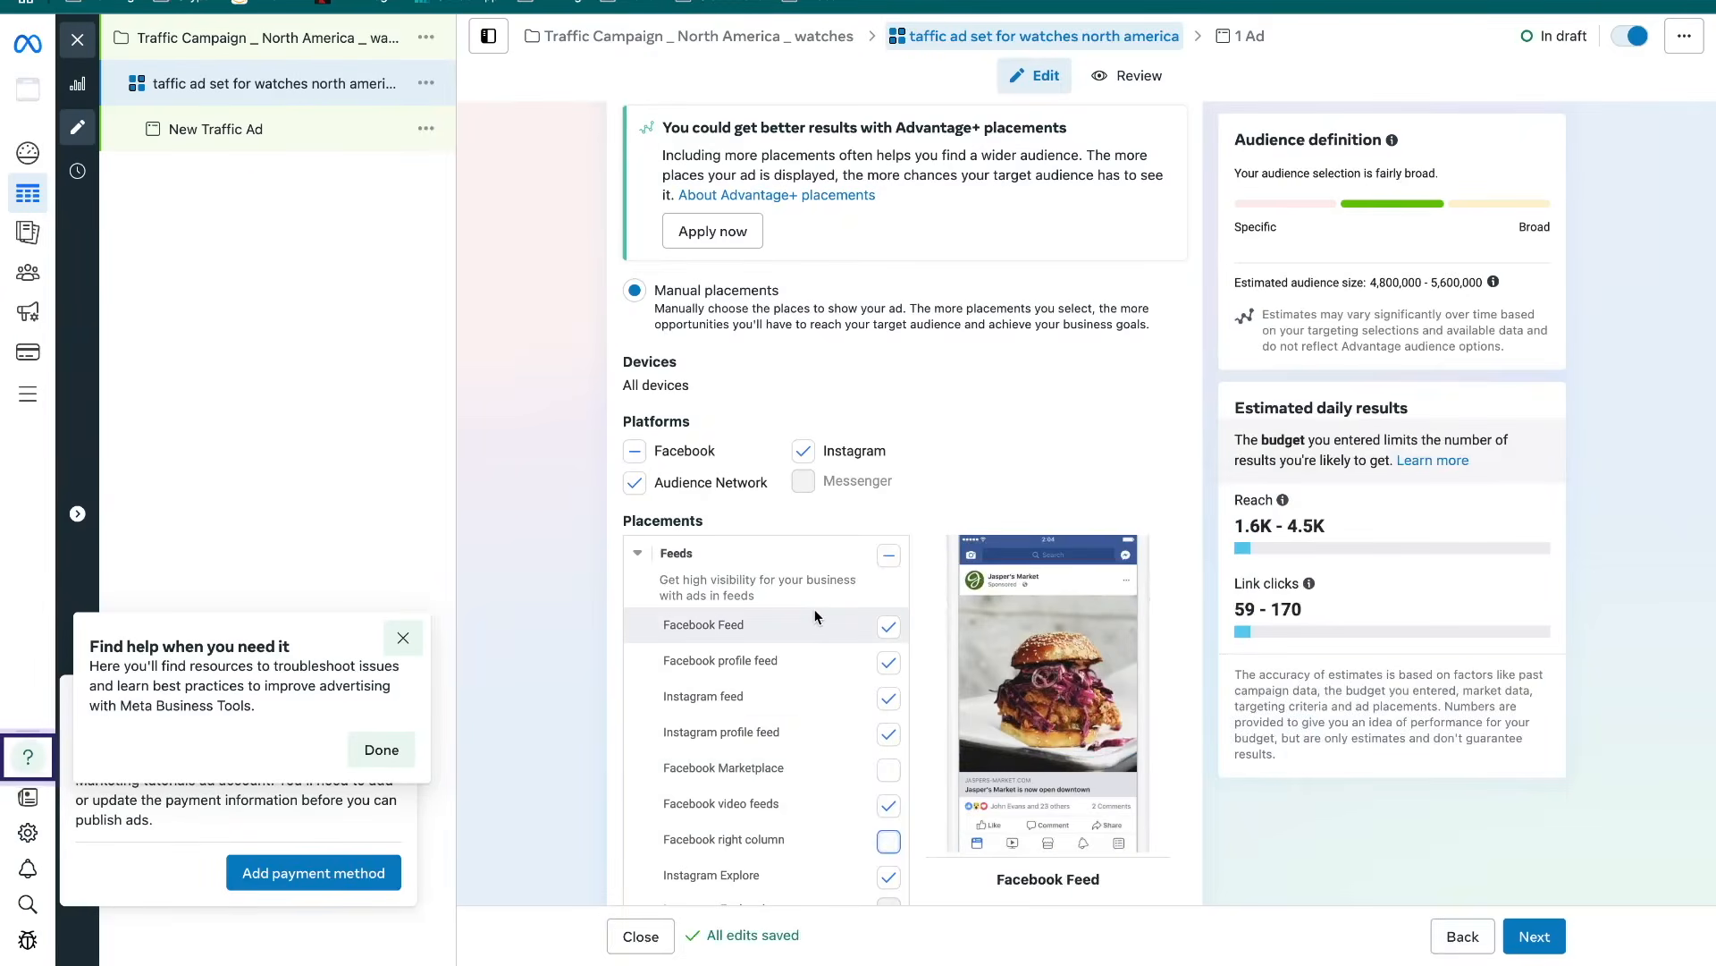
pyautogui.scroll(-2, 813, 609)
pyautogui.click(889, 744)
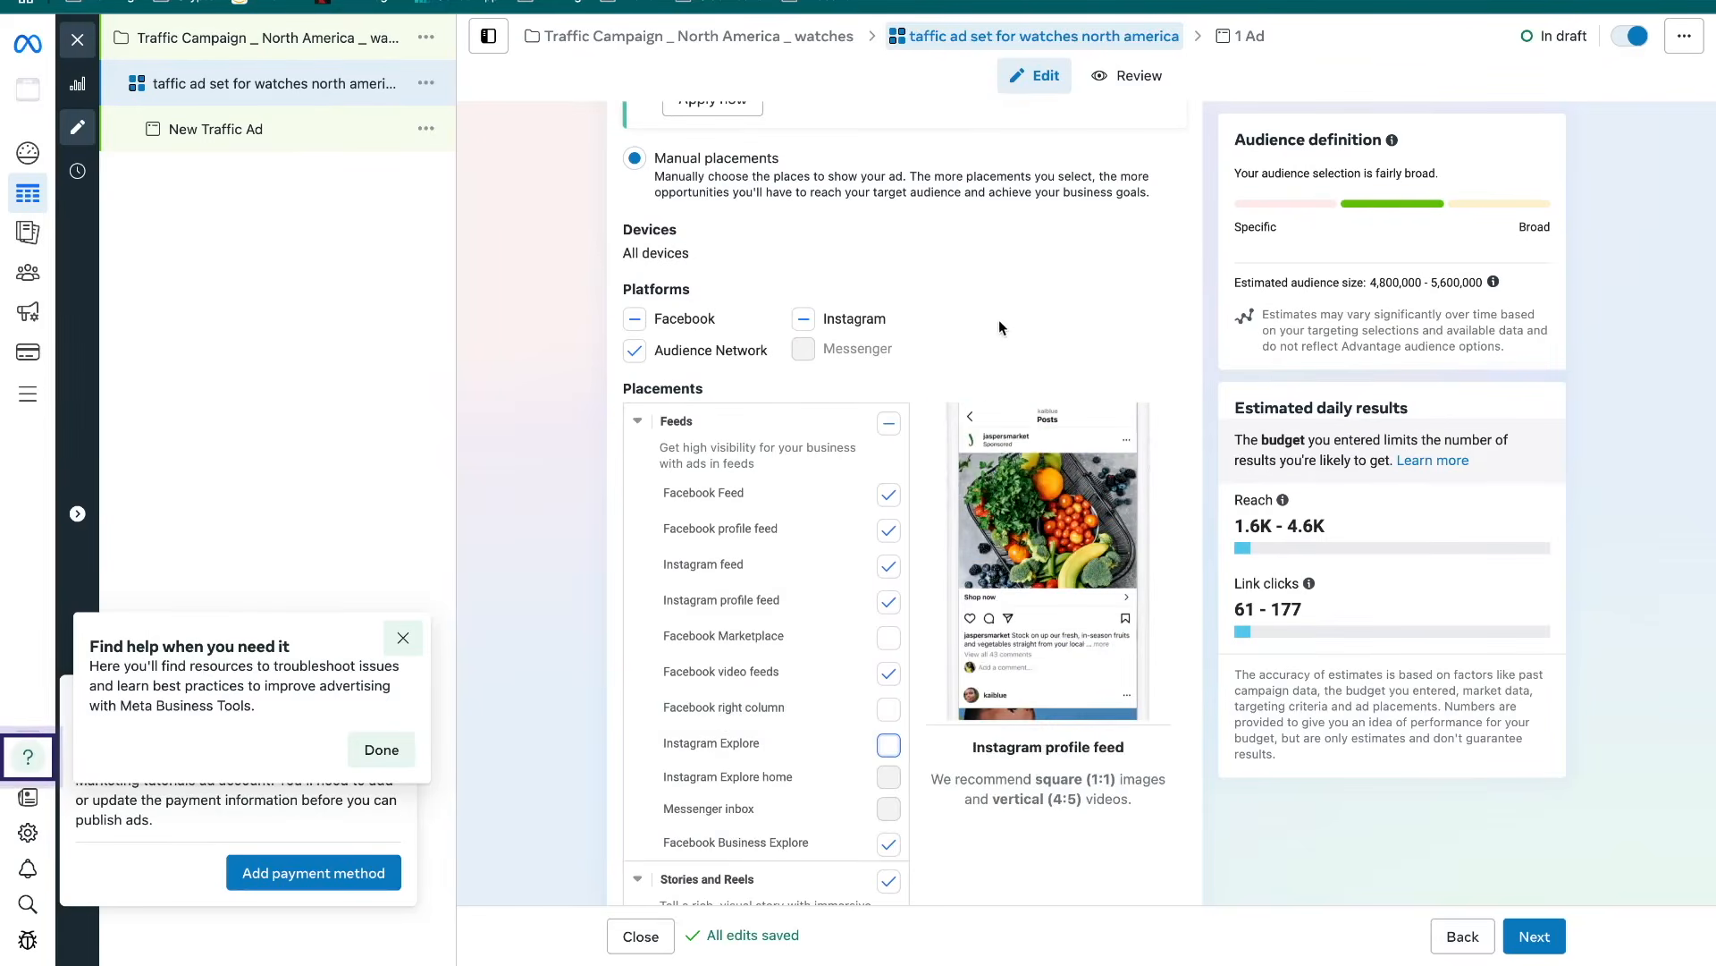
pyautogui.click(634, 350)
# Continue from the ad set to the ad and turn off Multi-advertiser ads in its setup
pyautogui.scroll(-3, 1099, 778)
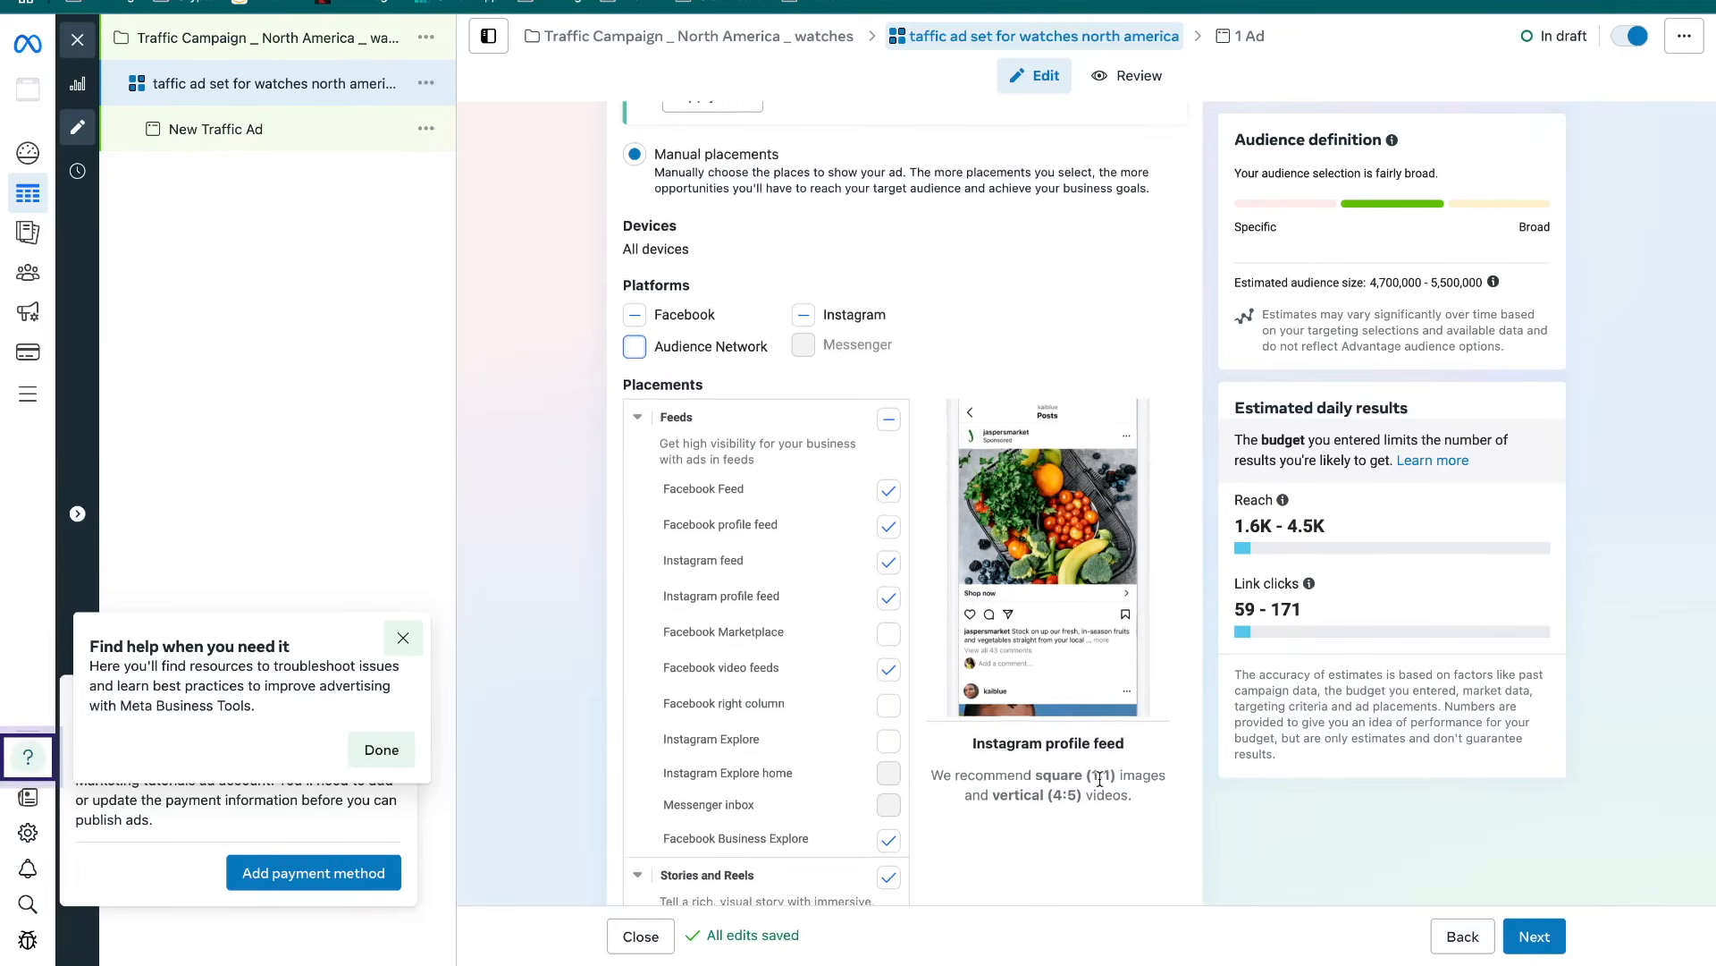
pyautogui.scroll(-7, 1105, 774)
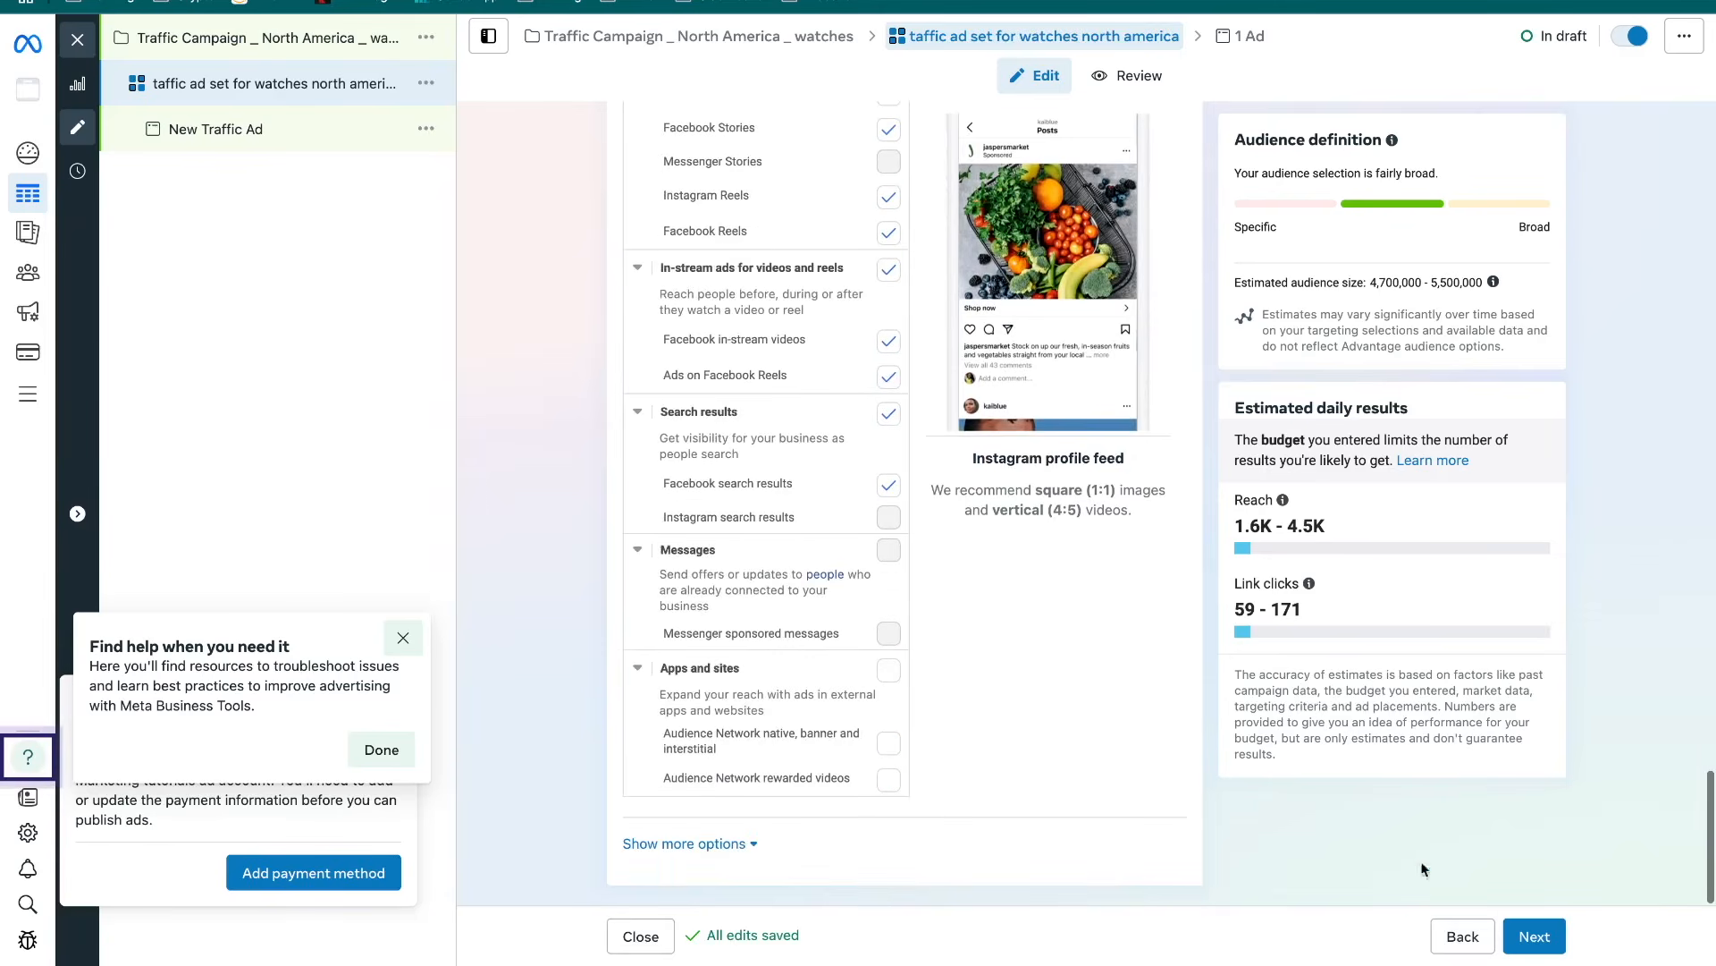
pyautogui.click(1534, 938)
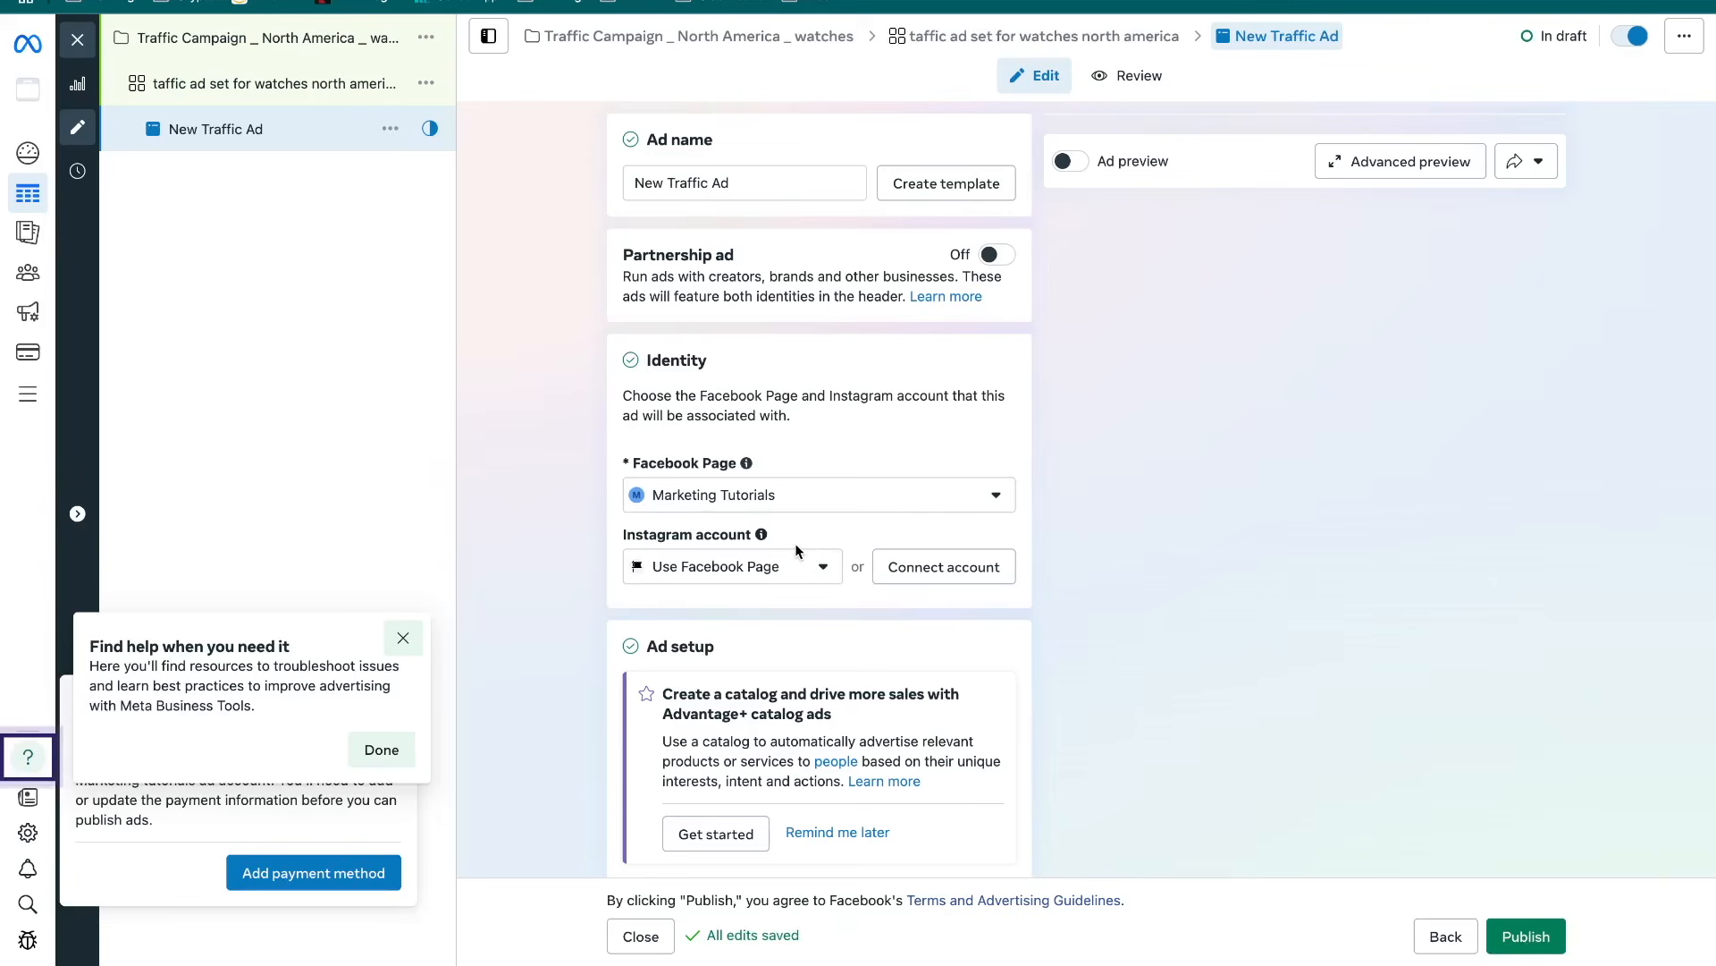
pyautogui.scroll(-5, 796, 544)
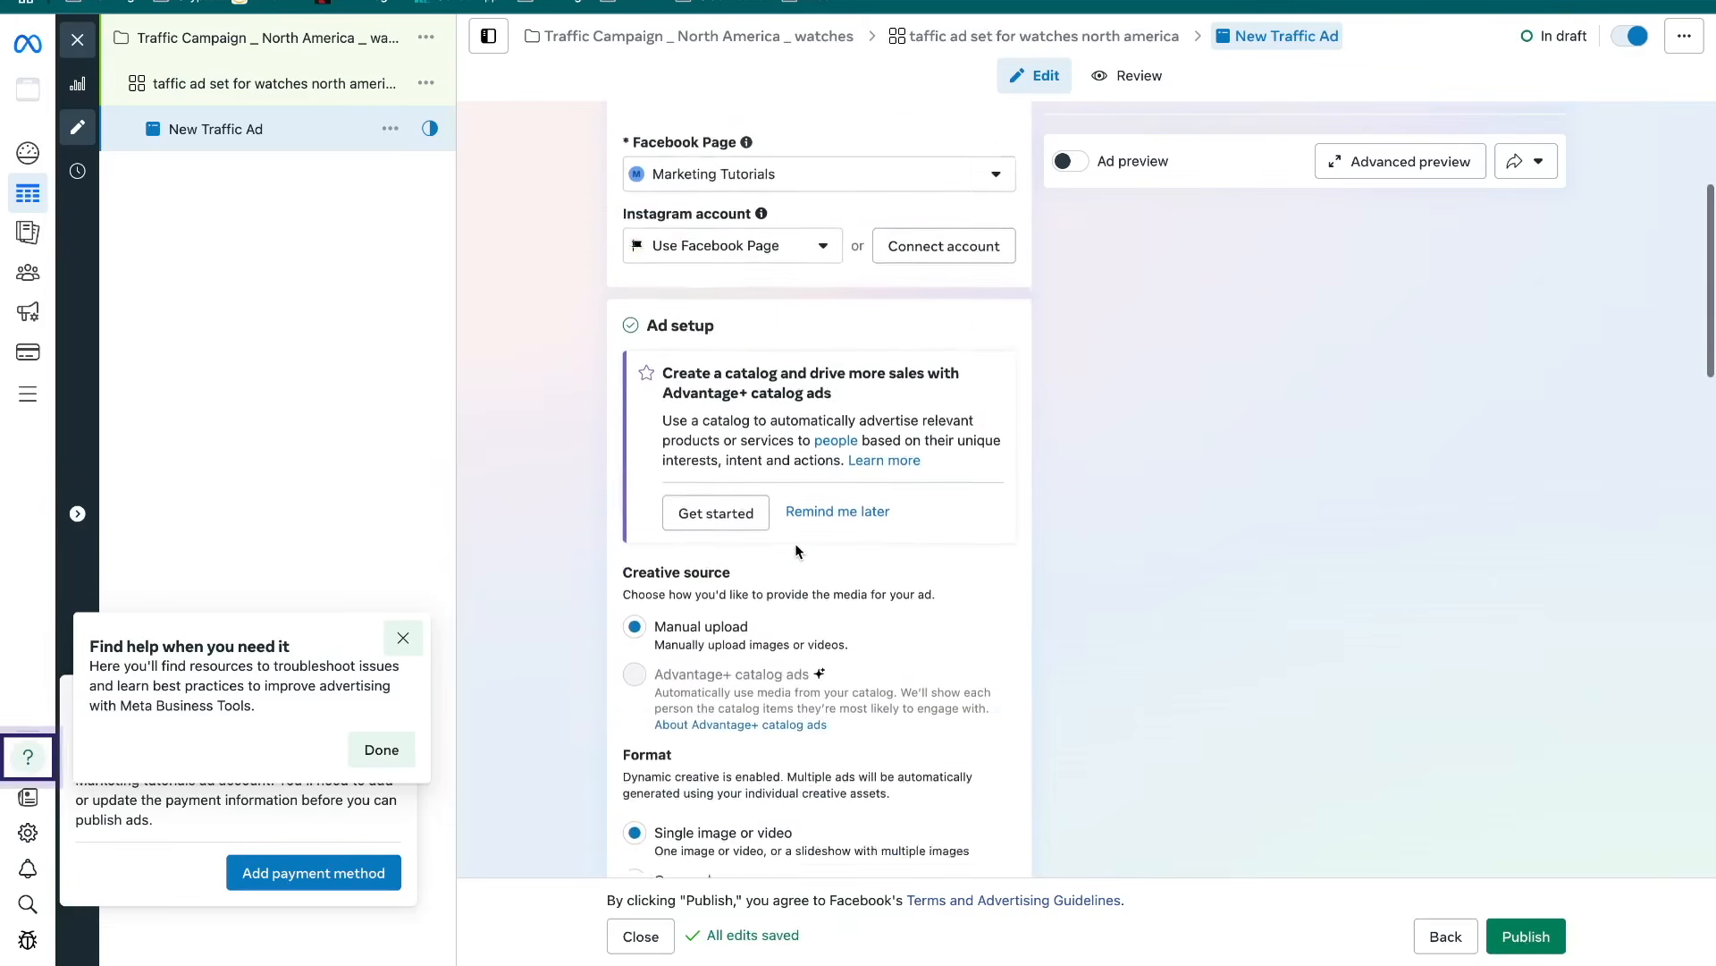
pyautogui.scroll(-1, 799, 549)
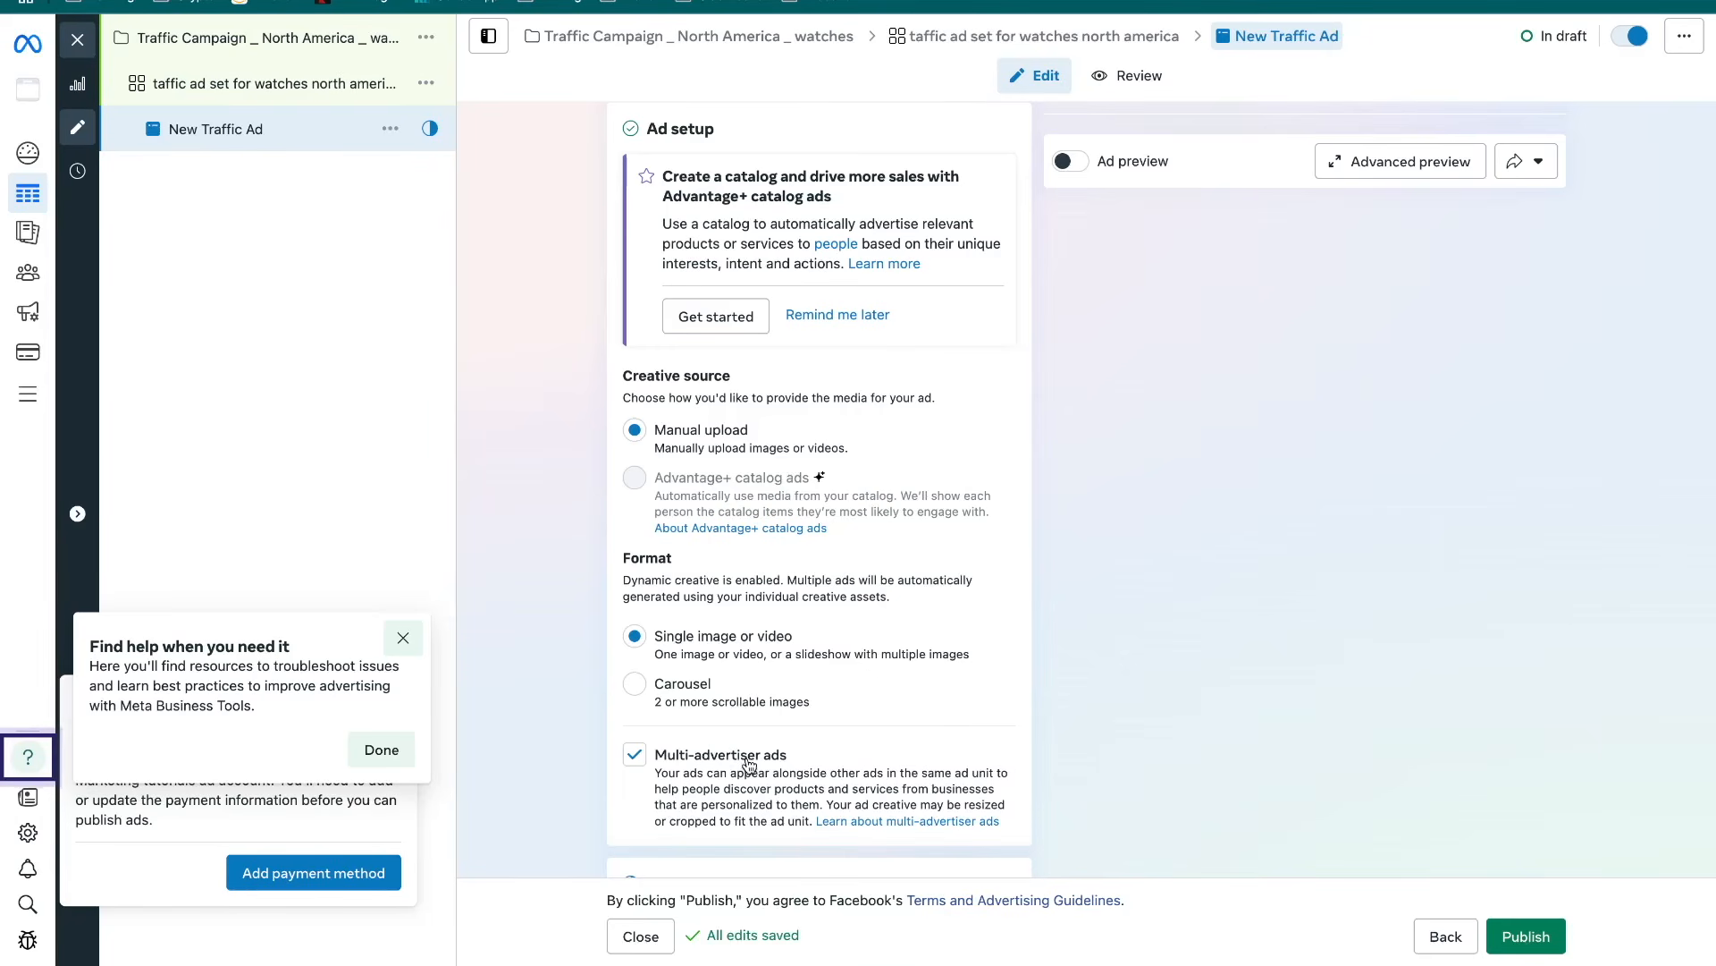
pyautogui.click(637, 756)
# Examine the new ad's creative section, from media, texts and website URL to browser add-ons, call to action and tracking
pyautogui.scroll(-5, 699, 662)
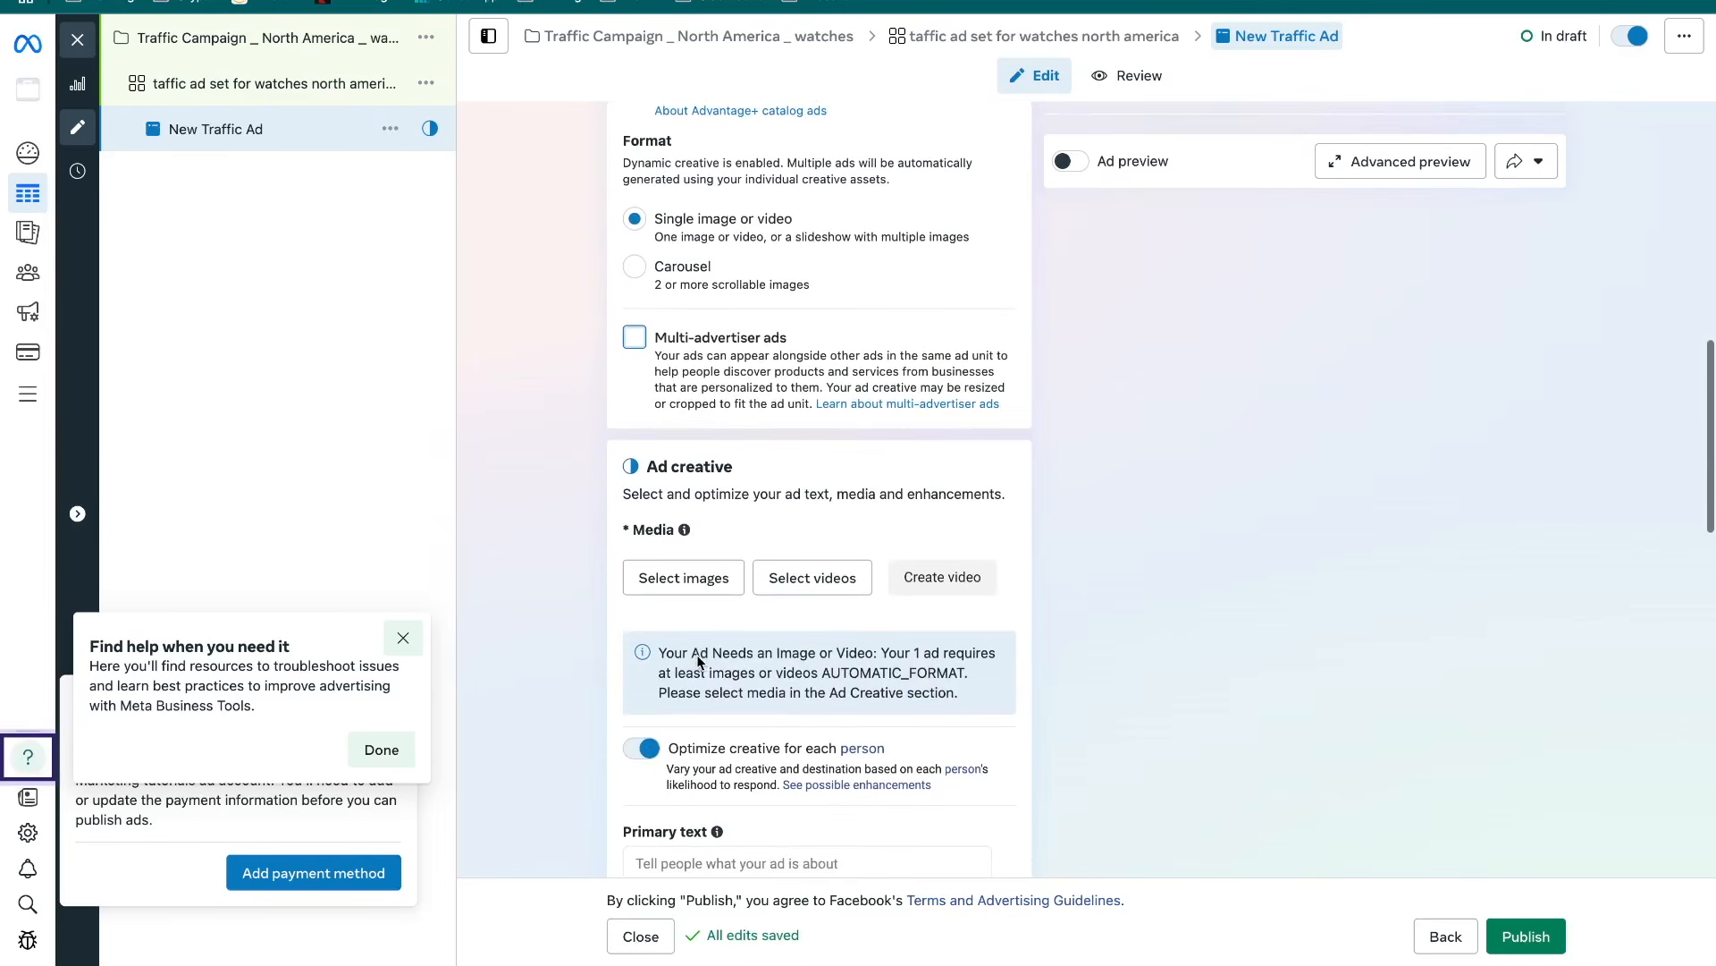
pyautogui.scroll(-1, 698, 657)
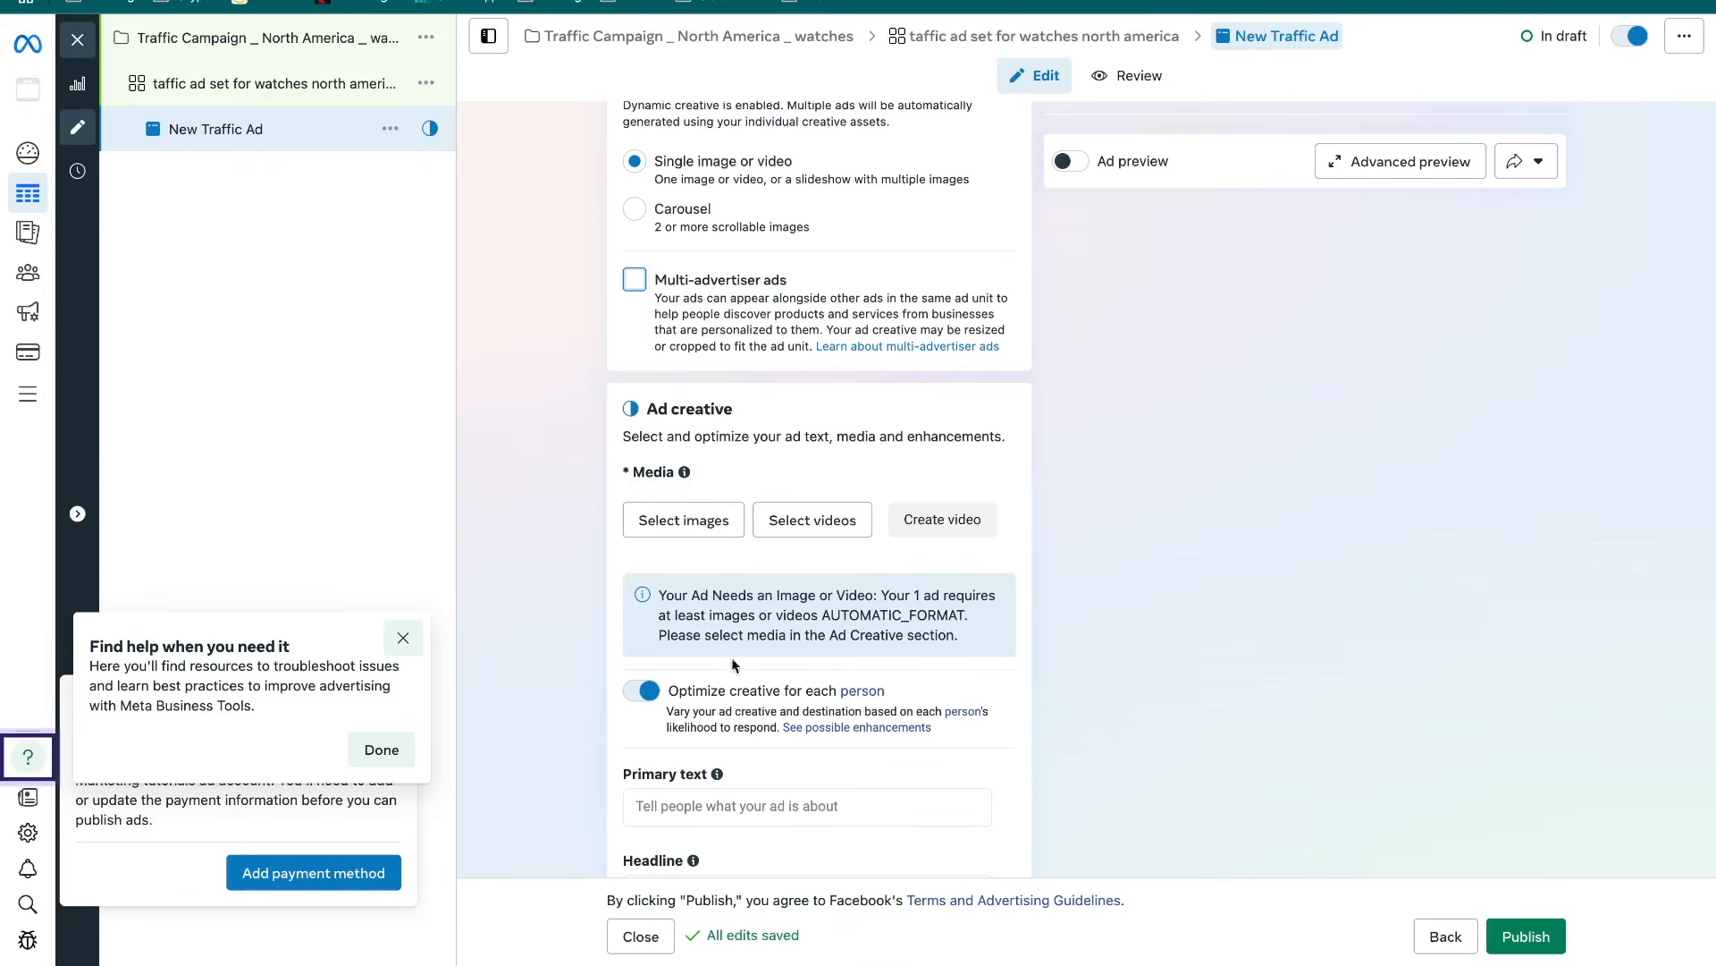
pyautogui.scroll(-3, 745, 700)
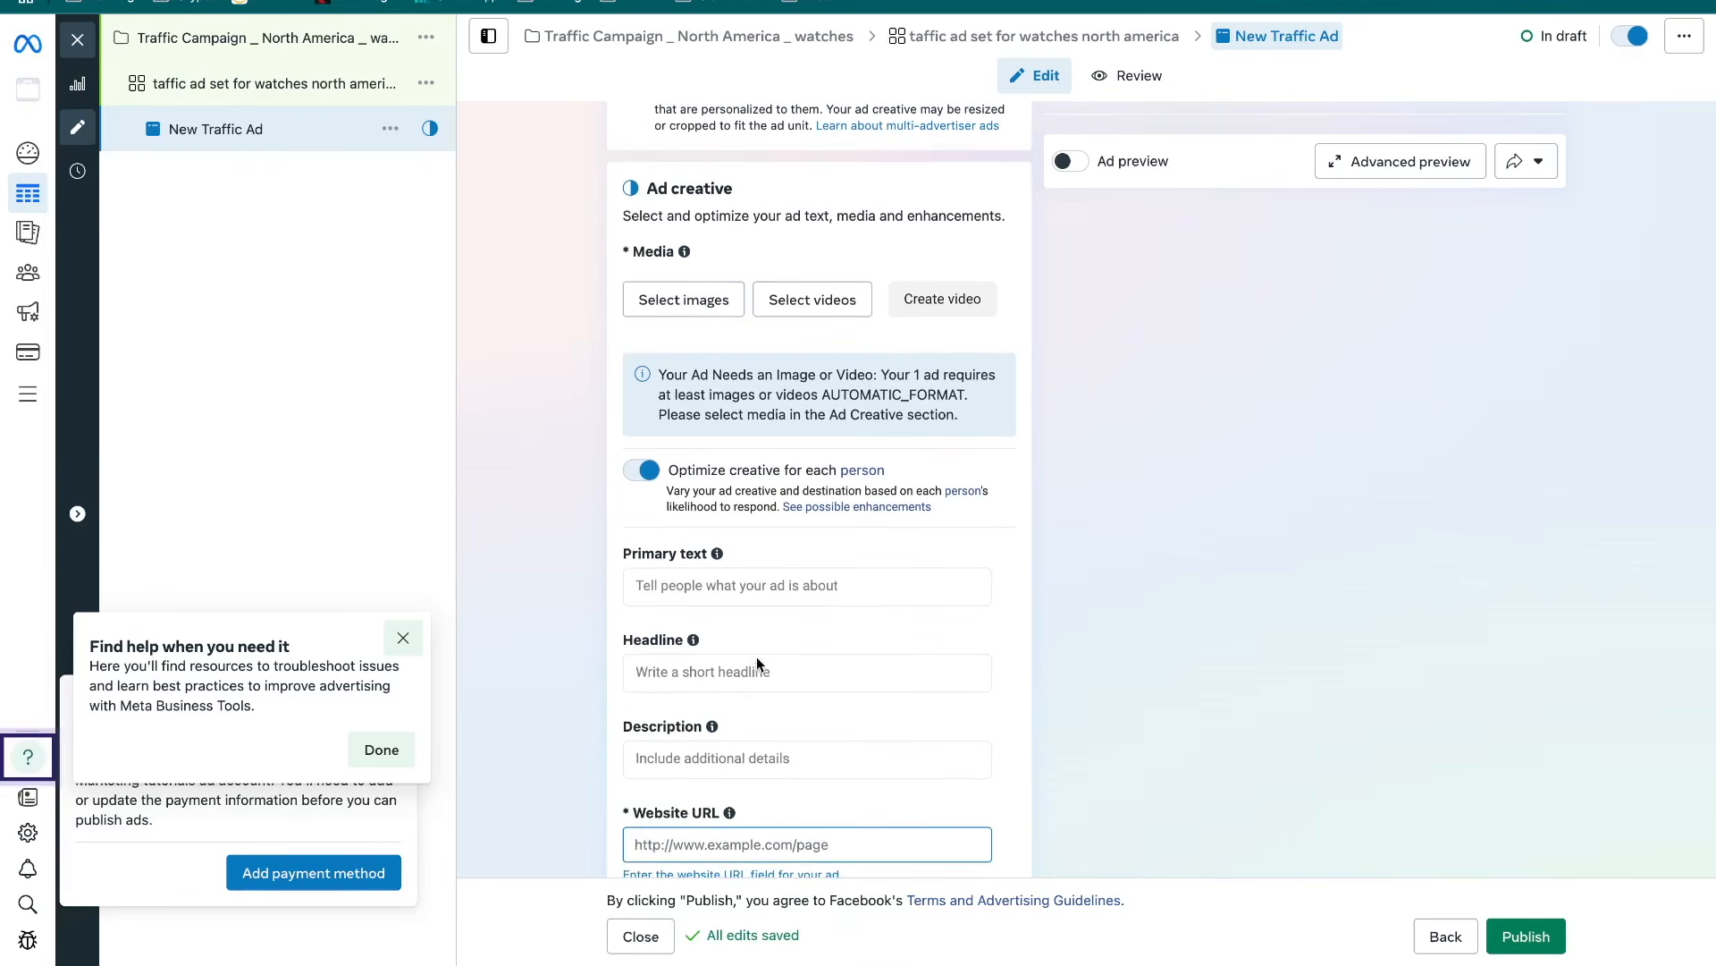
pyautogui.scroll(-3, 756, 666)
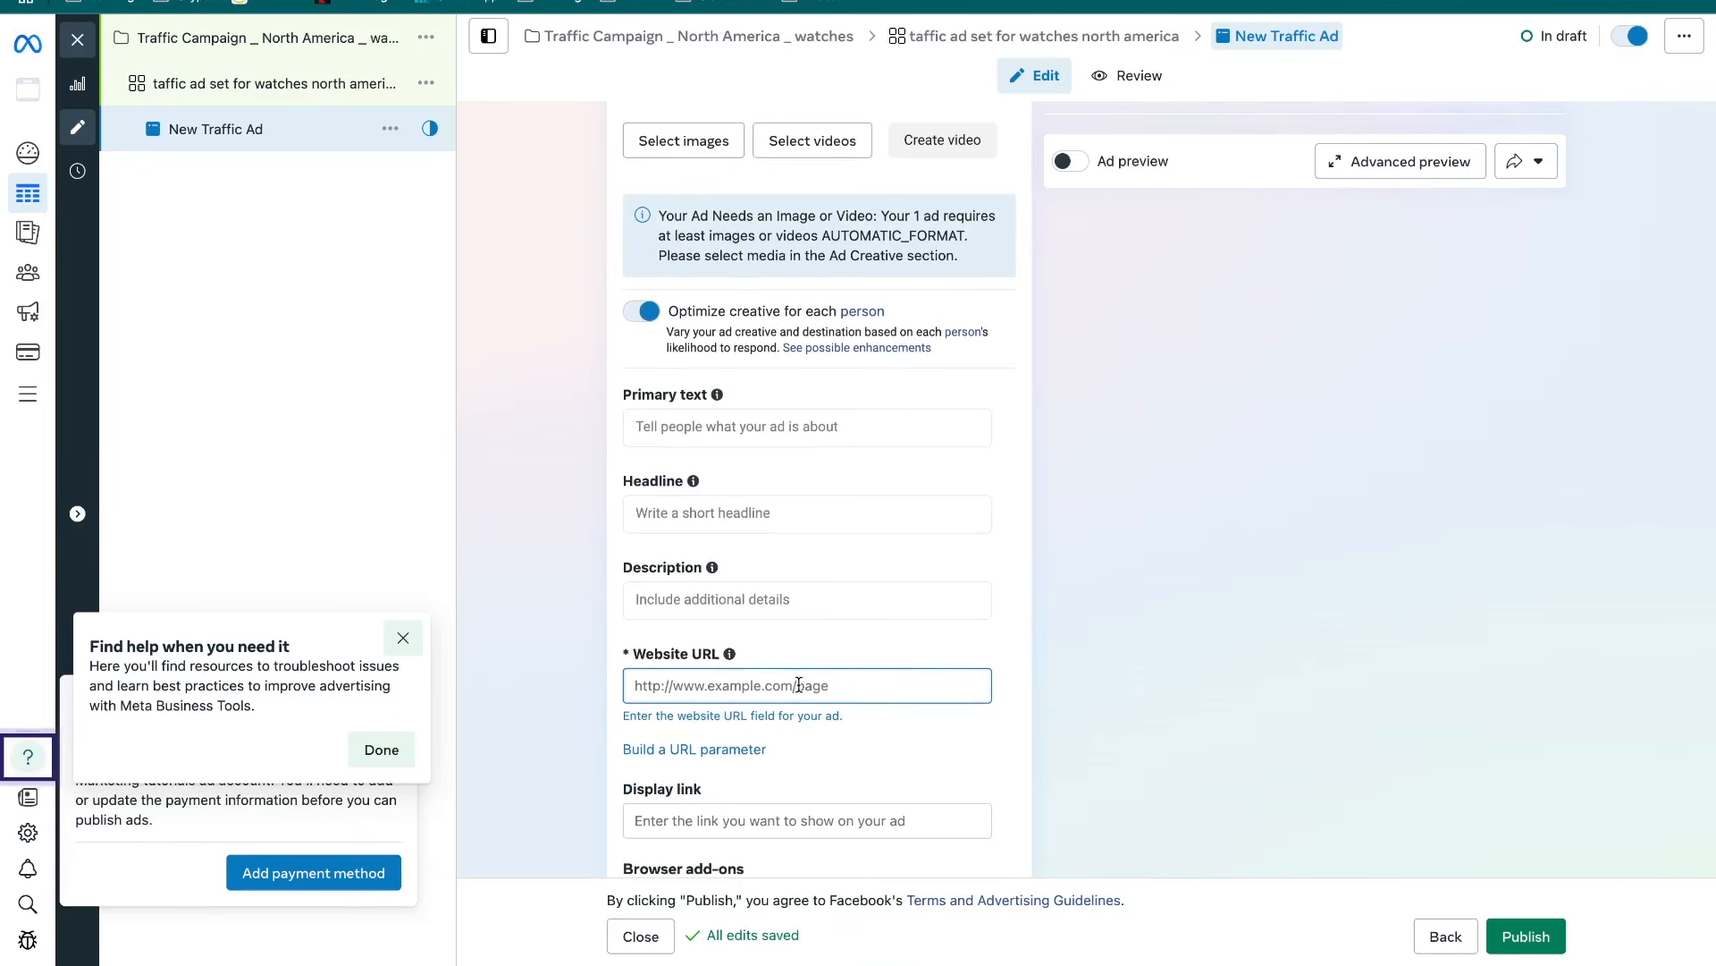
pyautogui.scroll(-6, 798, 684)
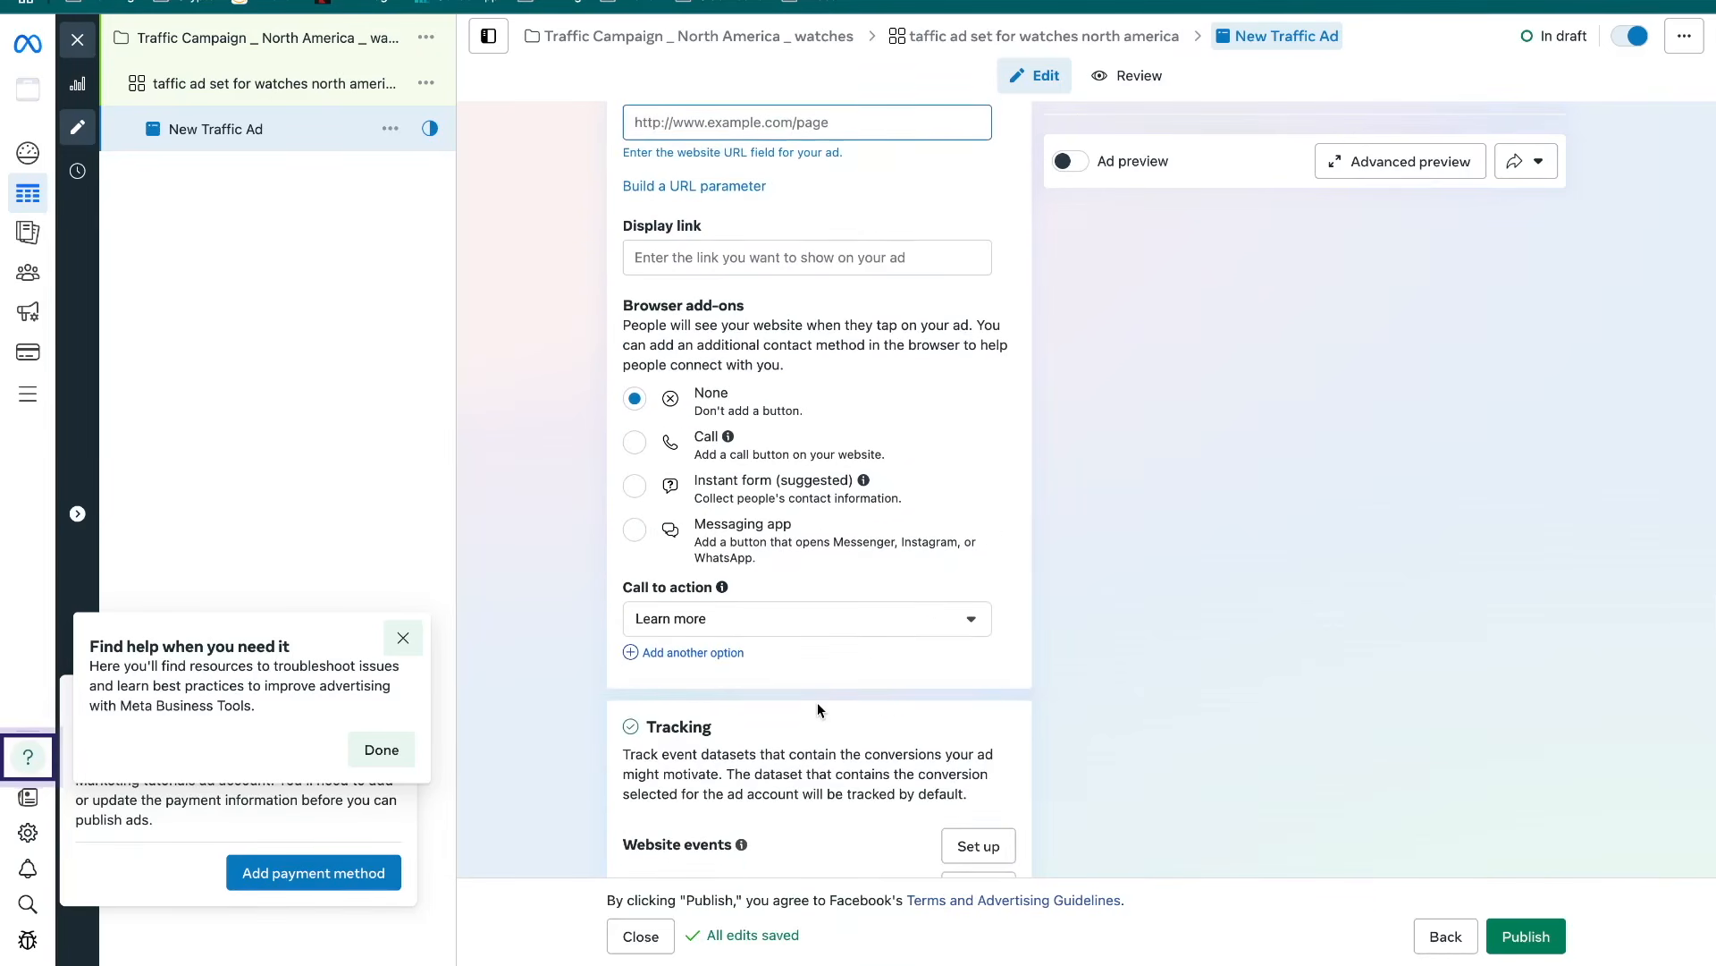
pyautogui.scroll(-2, 819, 708)
pyautogui.scroll(-1, 817, 710)
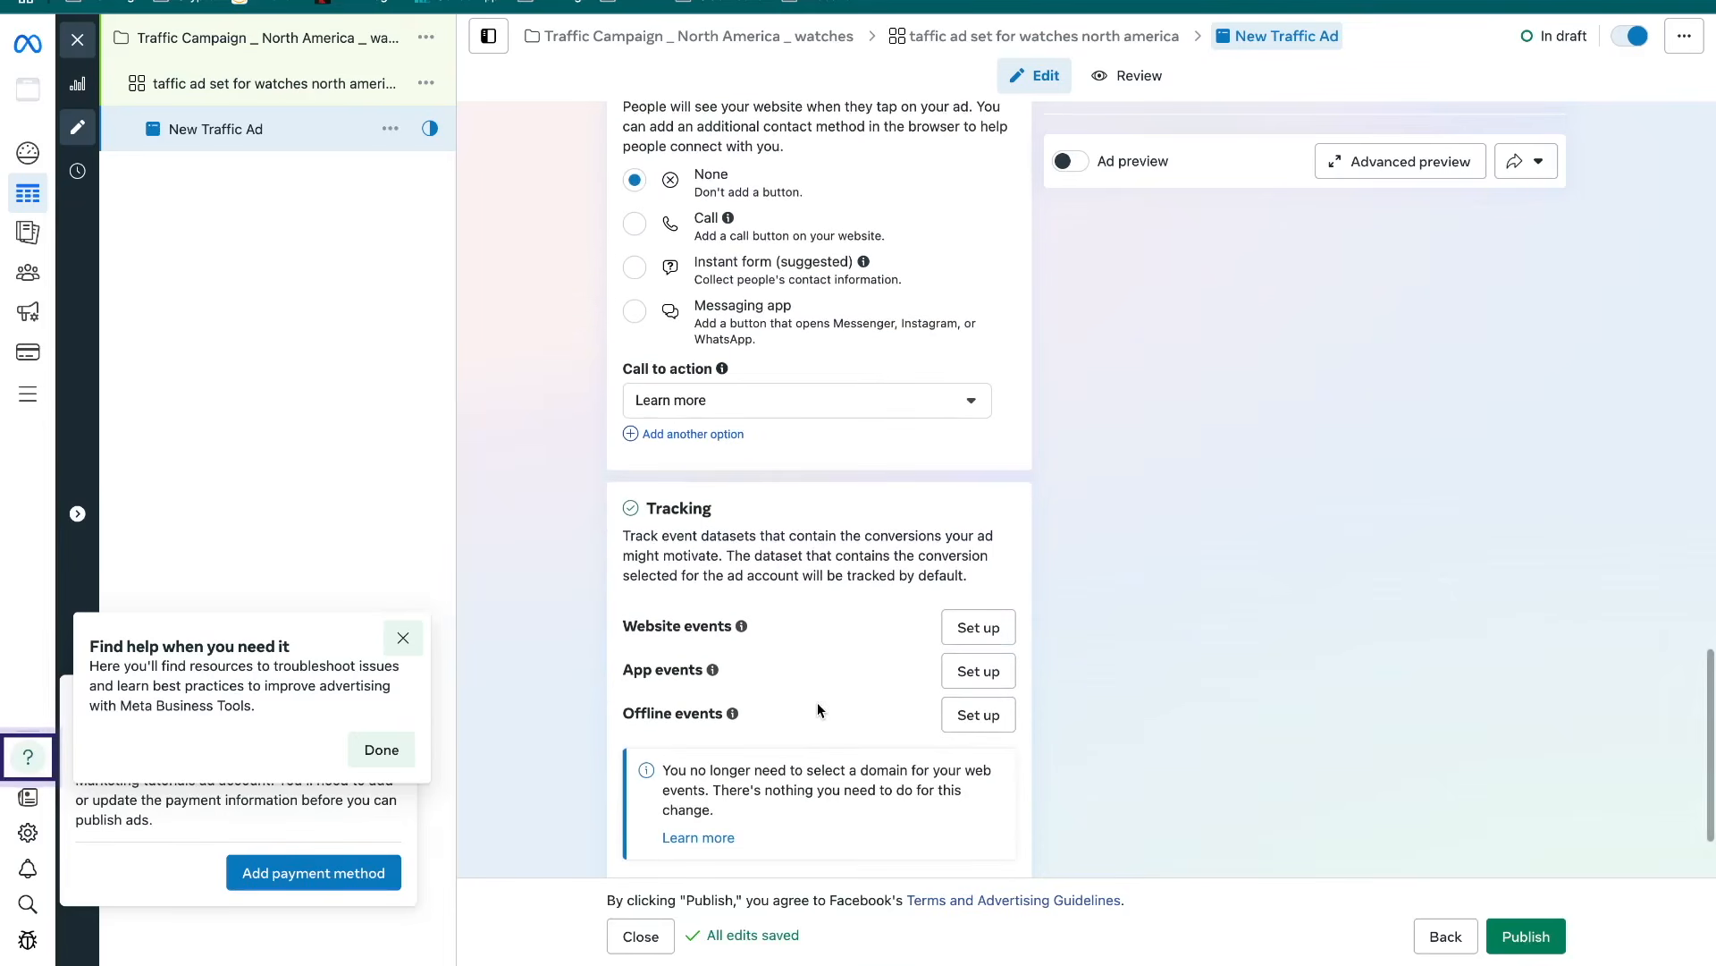
pyautogui.scroll(5, 818, 707)
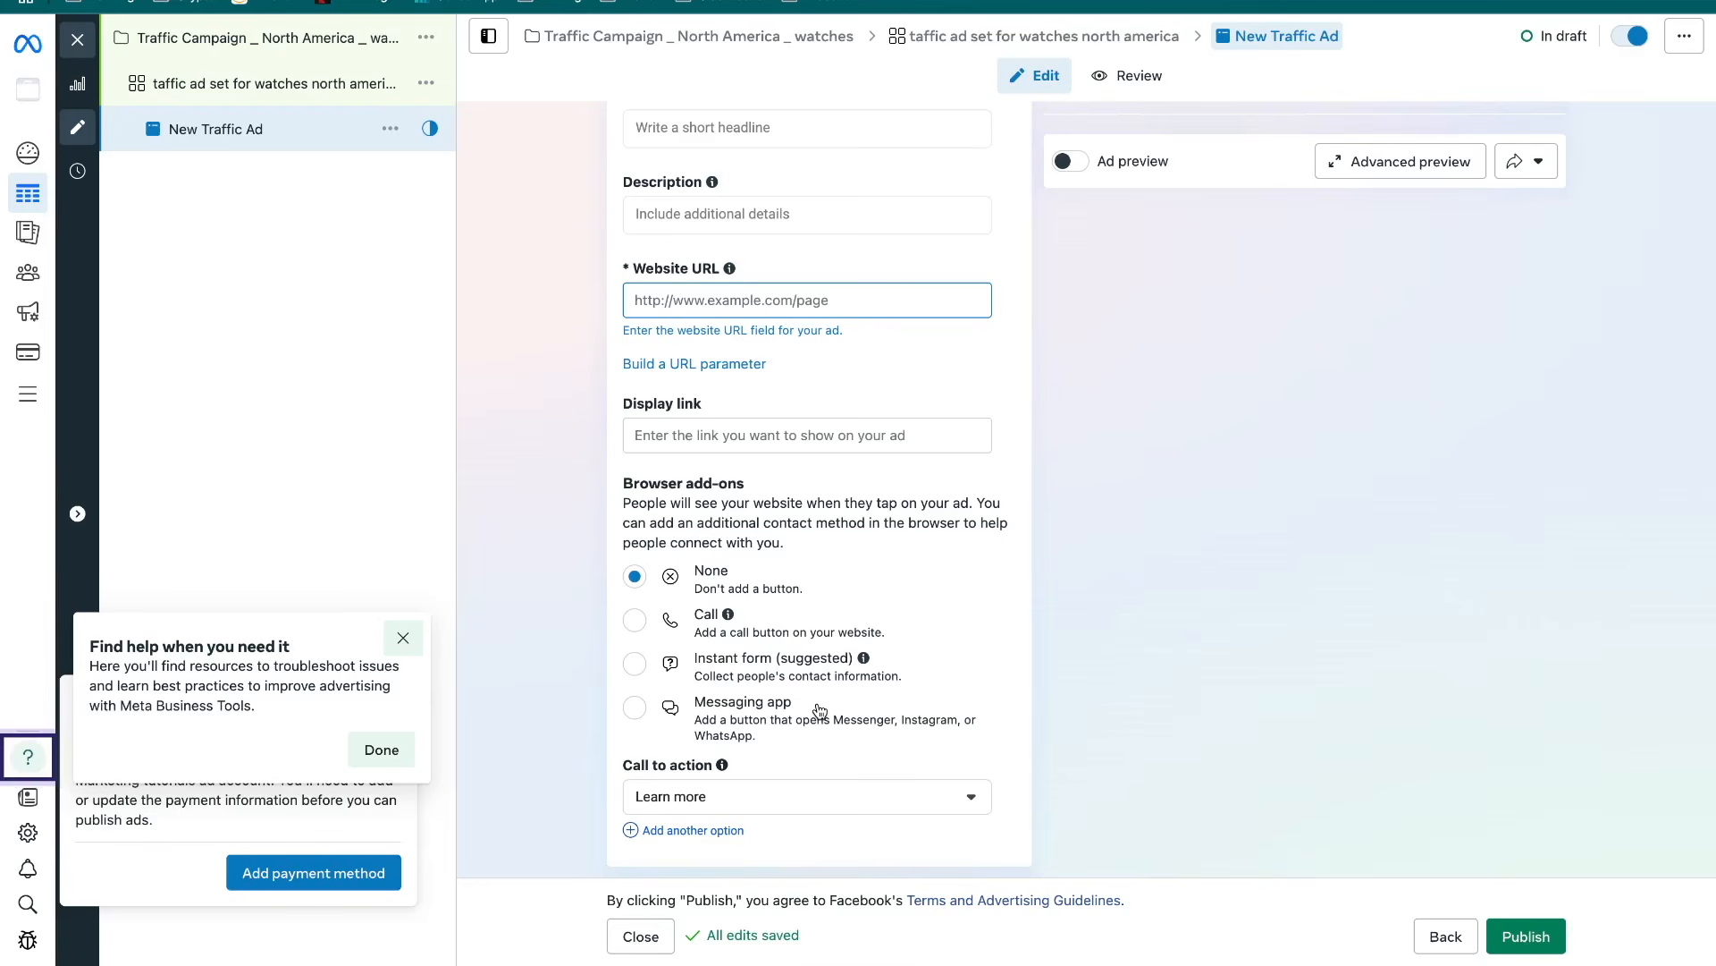
pyautogui.scroll(8, 819, 711)
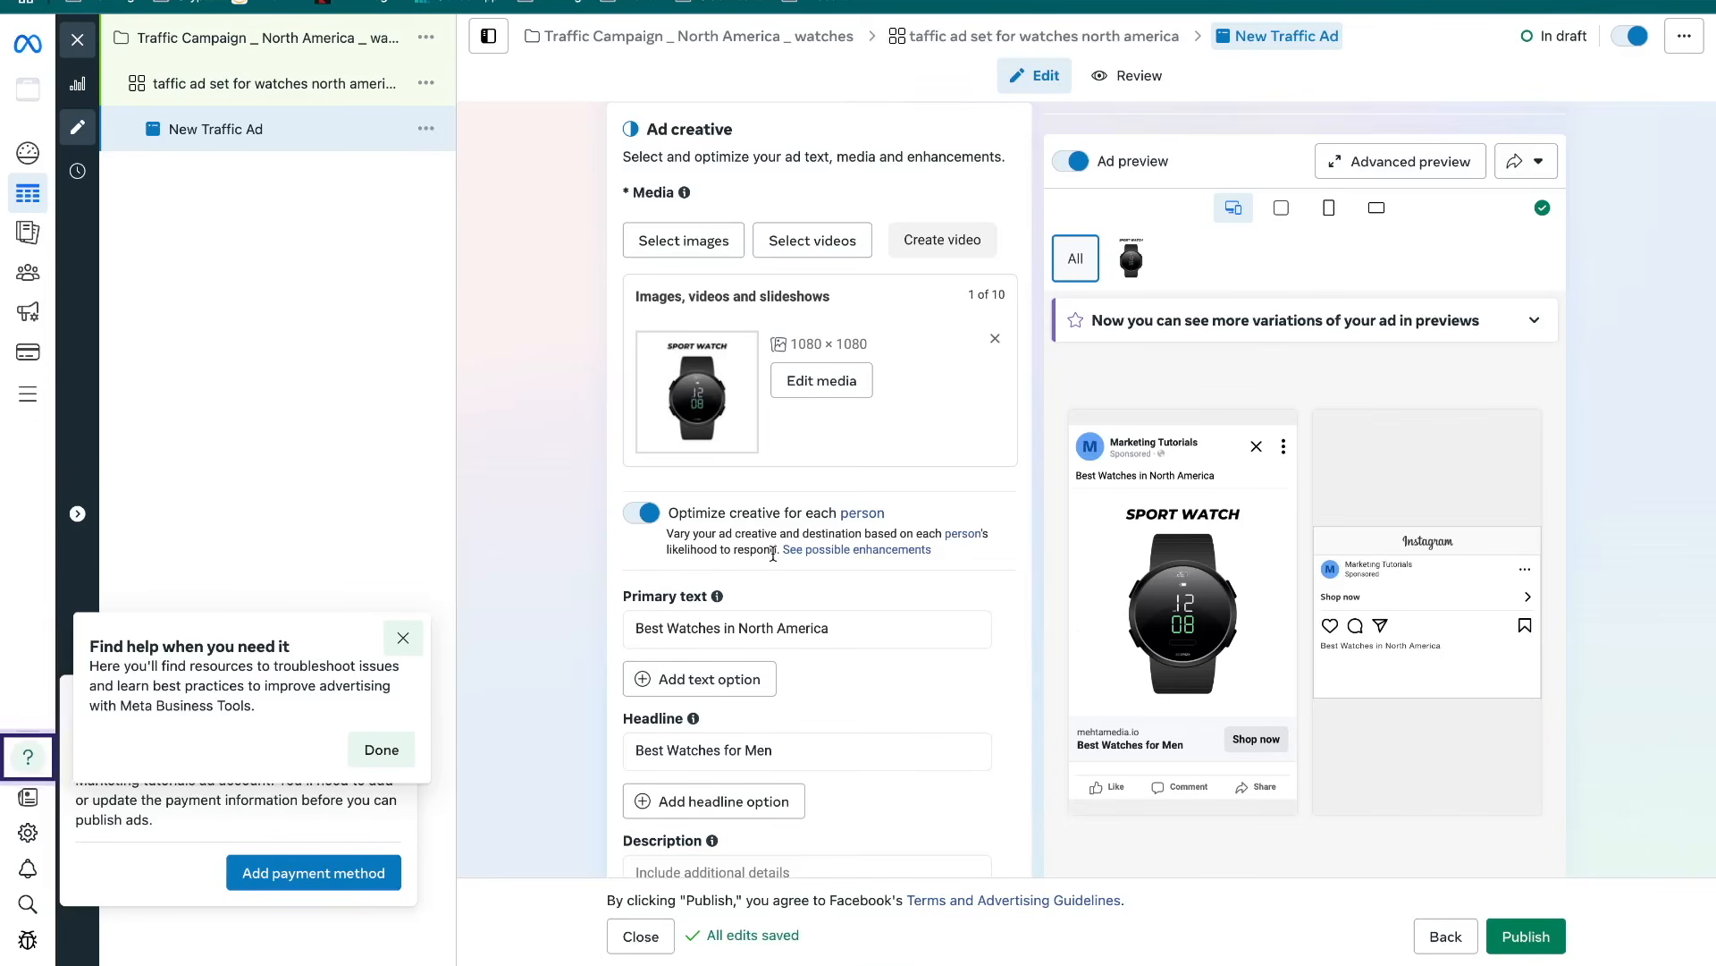
# Try the Call browser add-on for the watch ad and set the browser add-ons back to None
pyautogui.scroll(-1, 861, 560)
pyautogui.scroll(-2, 826, 658)
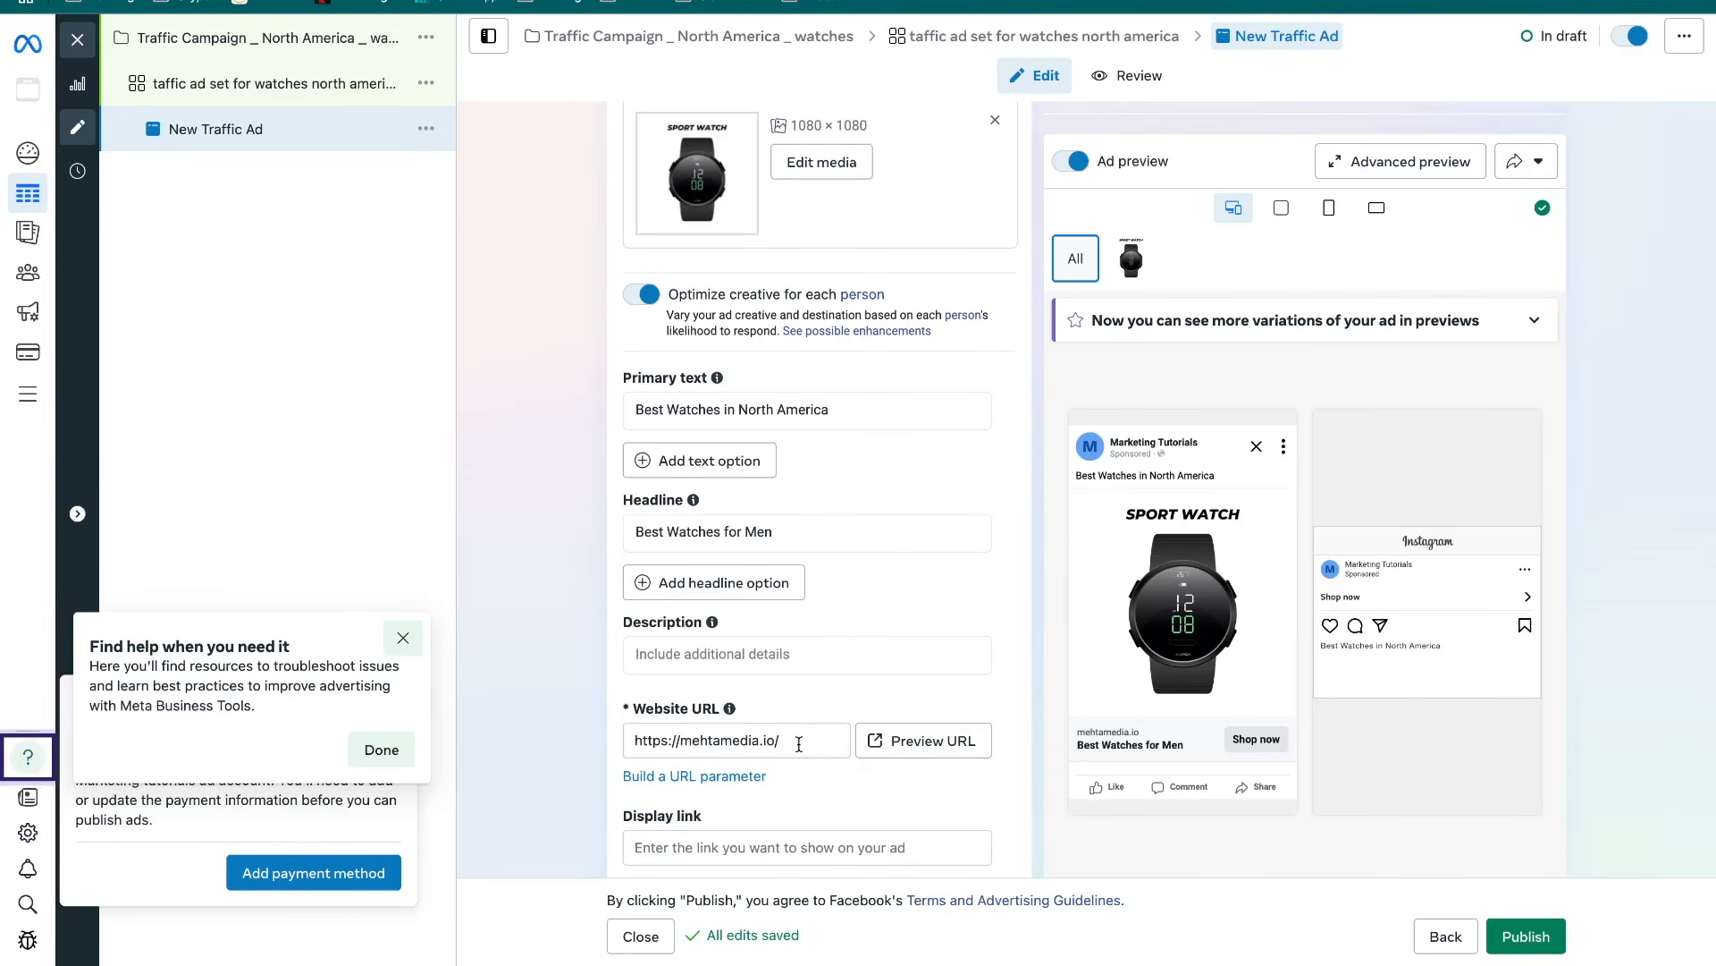
pyautogui.scroll(-5, 800, 743)
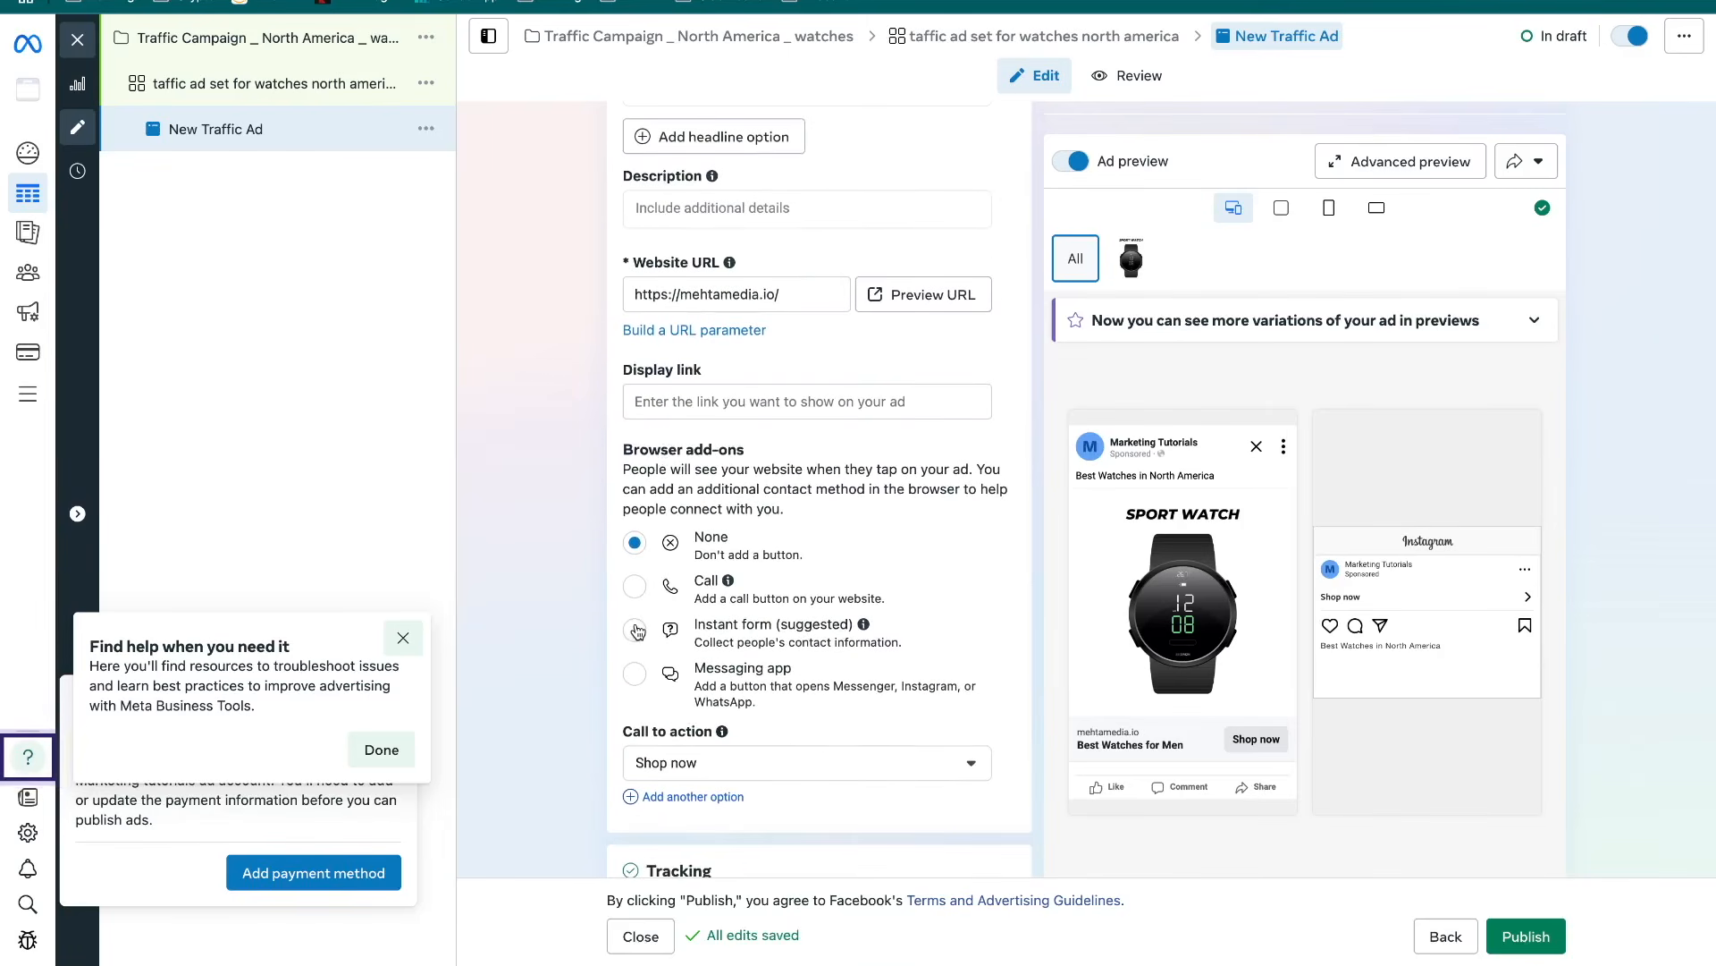
pyautogui.click(634, 586)
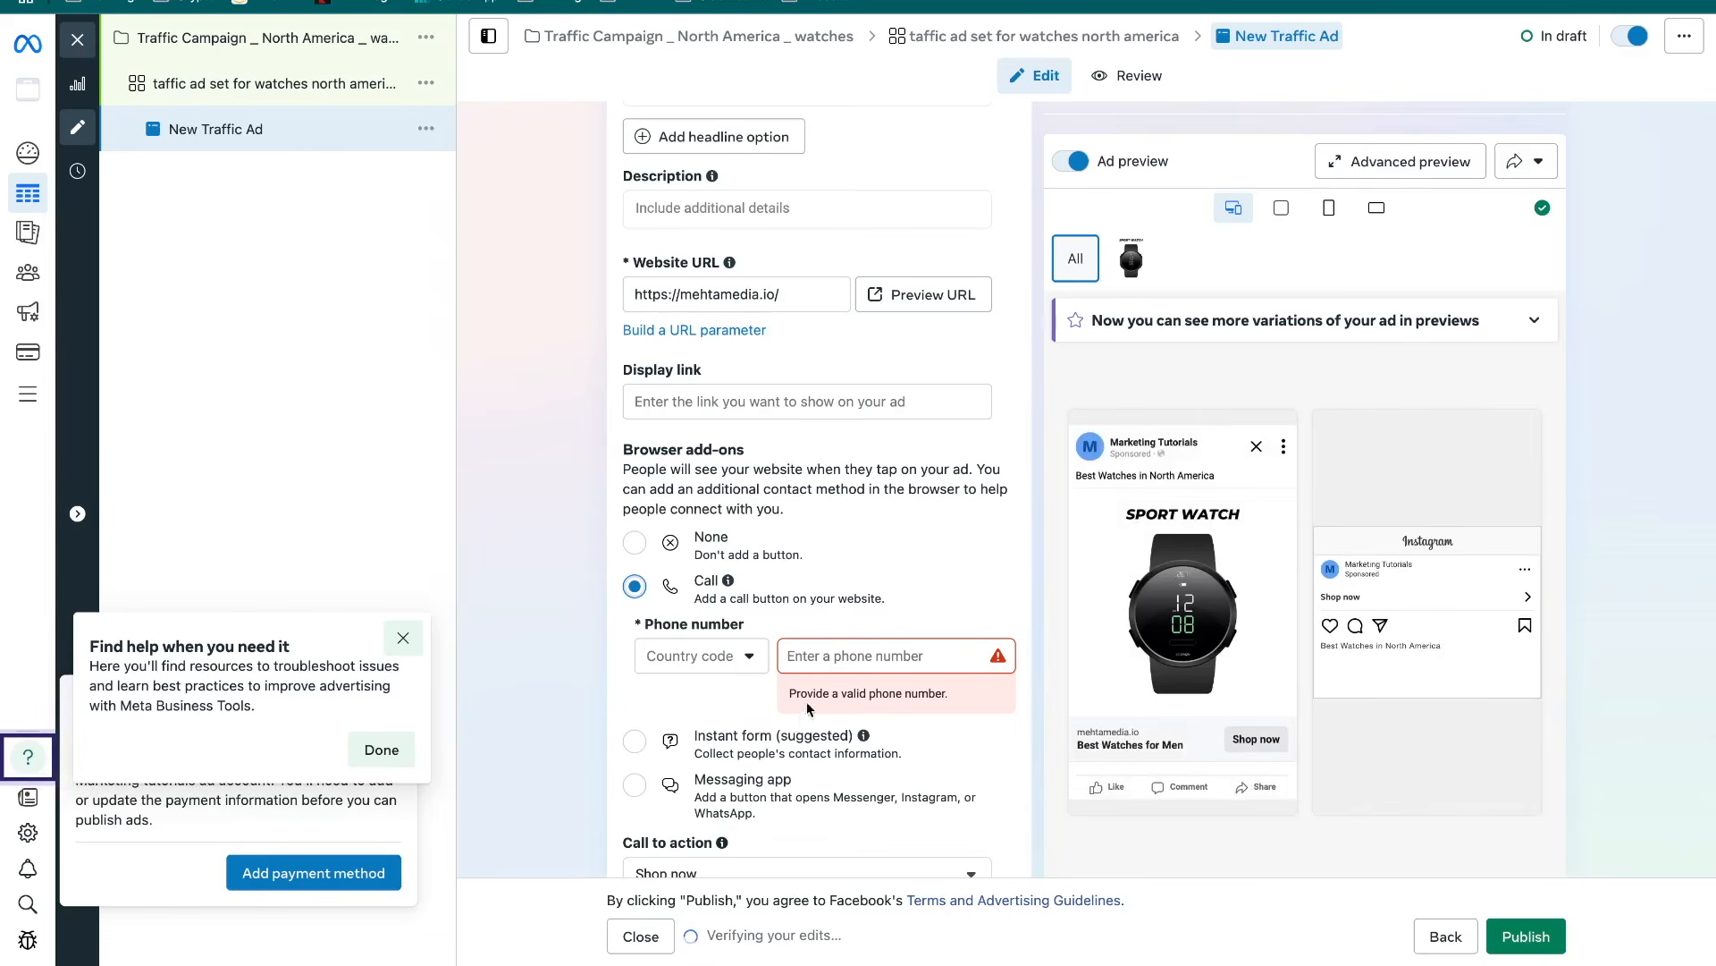
pyautogui.click(634, 543)
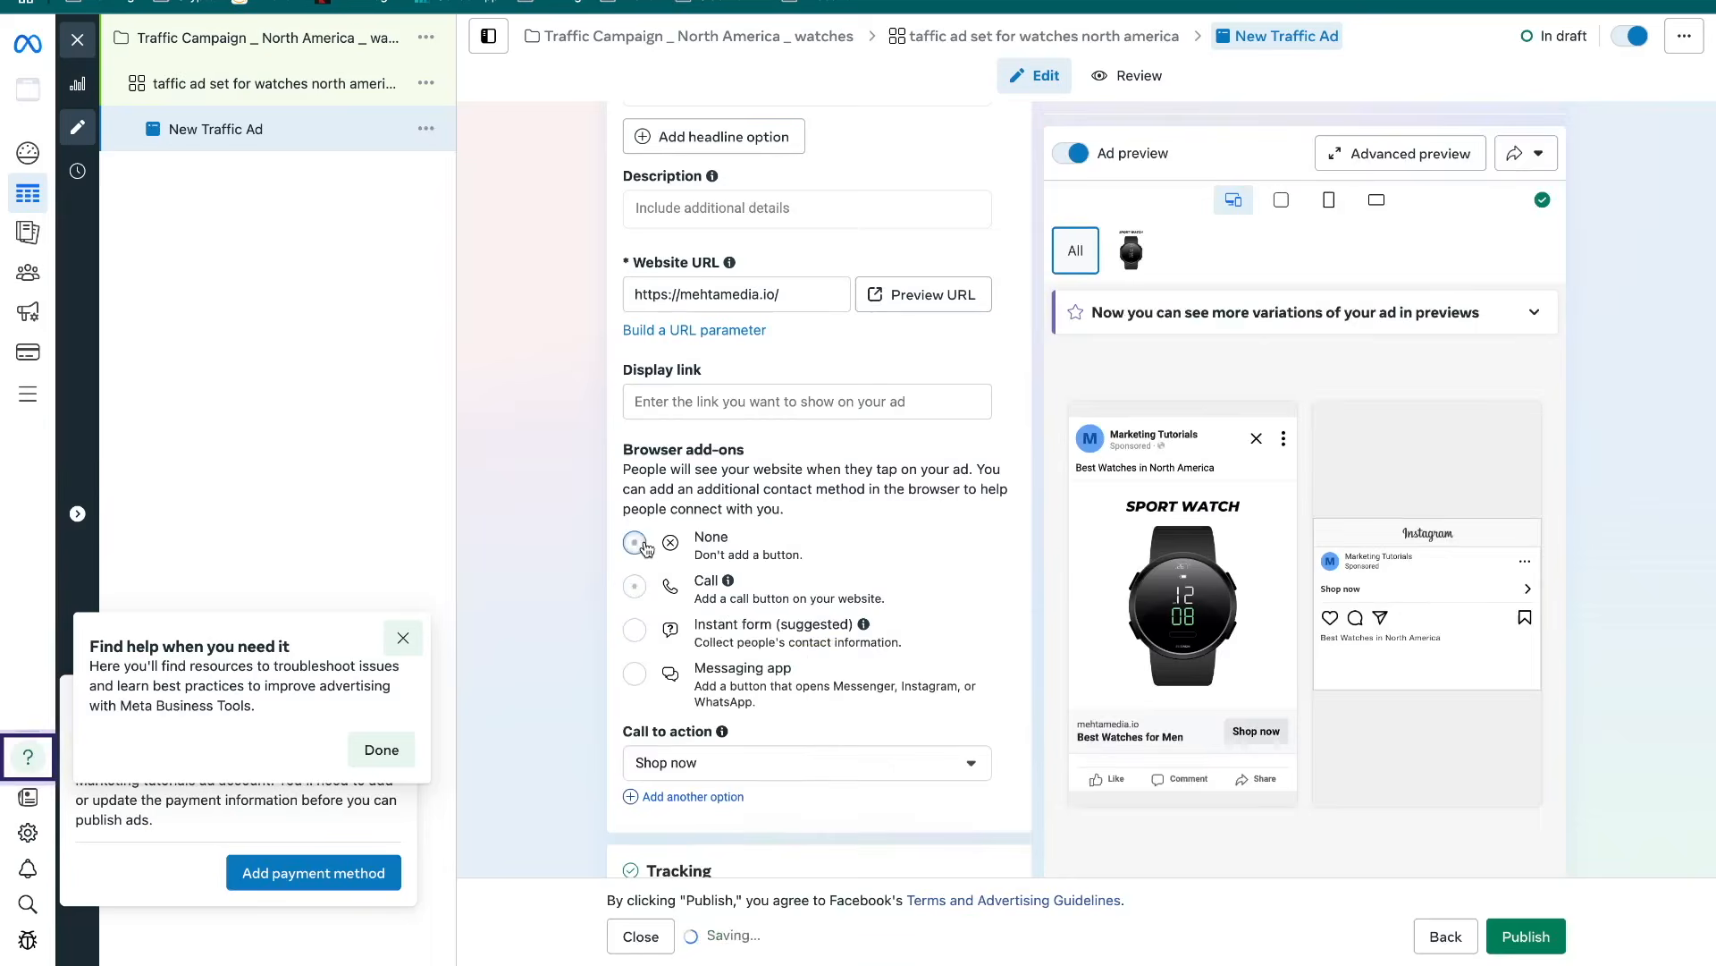
pyautogui.scroll(-5, 751, 625)
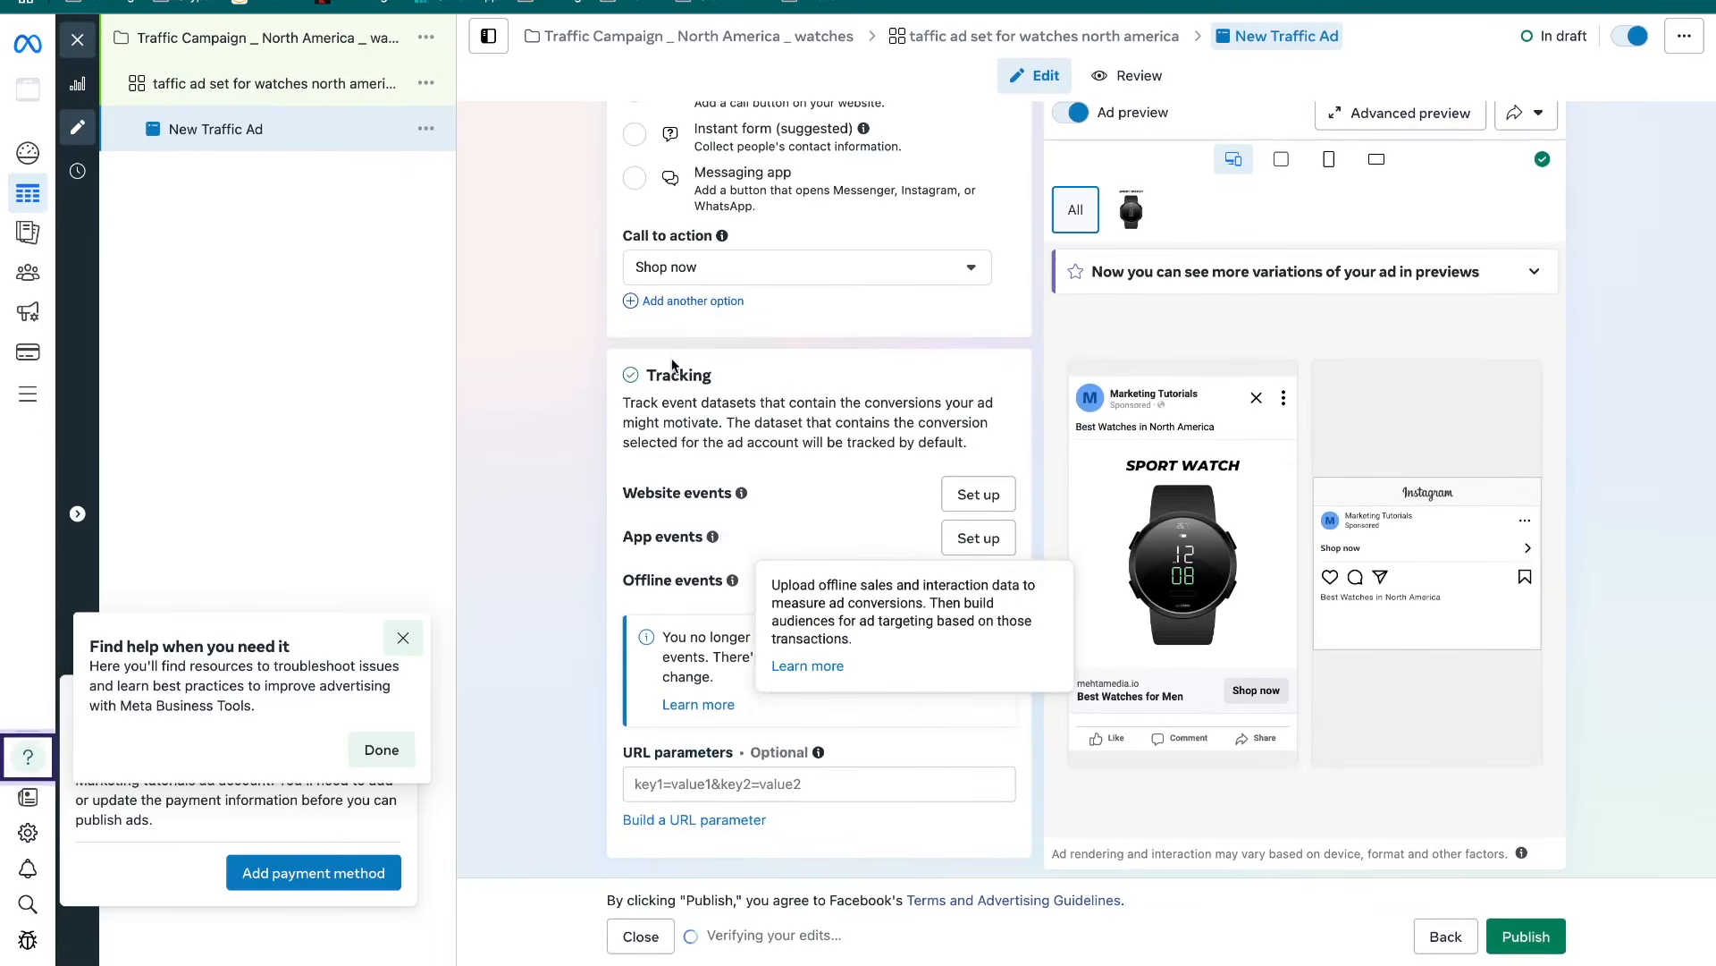